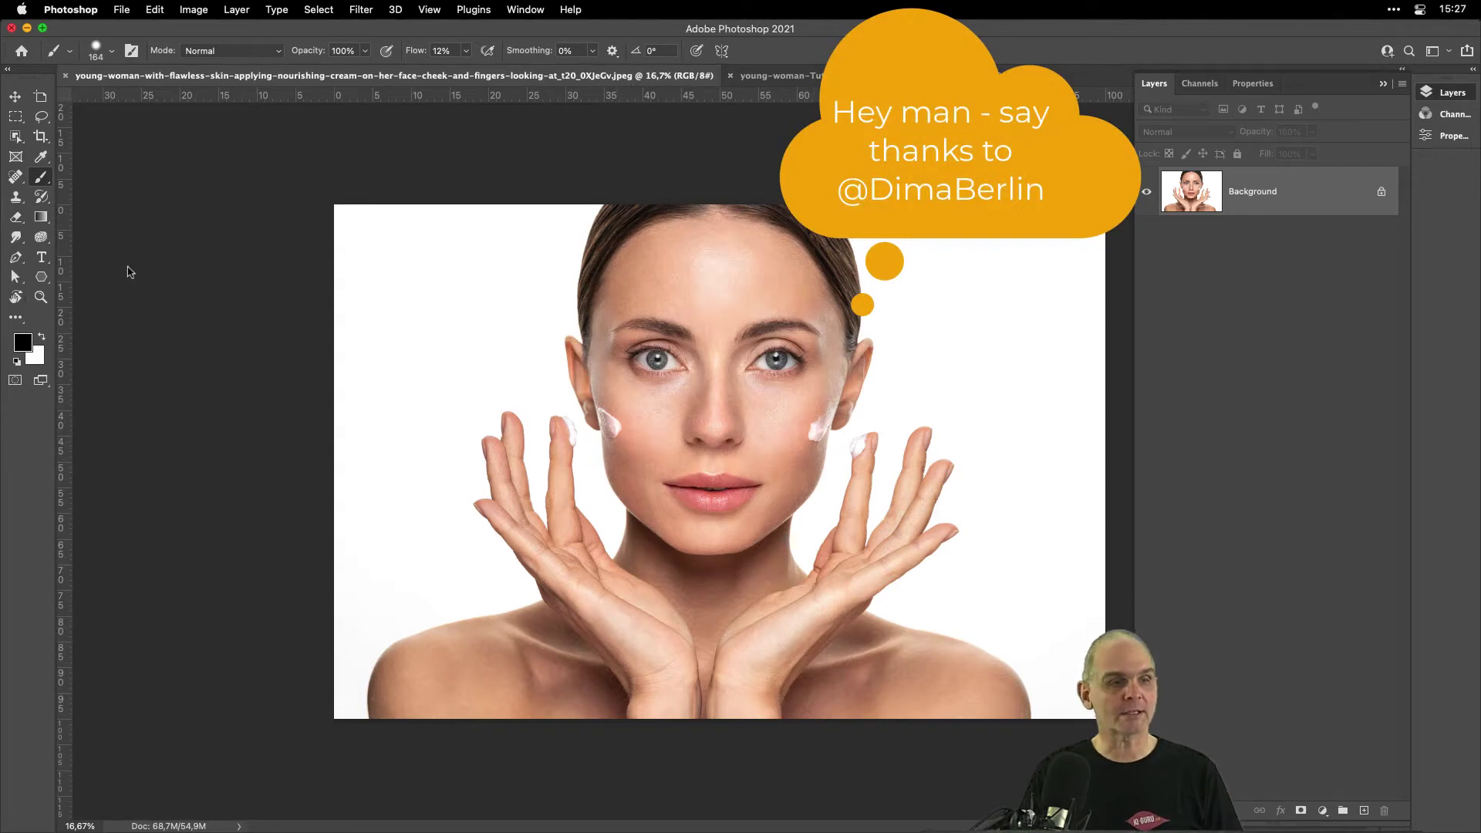
pyautogui.click(41, 297)
pyautogui.moveTo(631, 337); pyautogui.dragTo(479, 291)
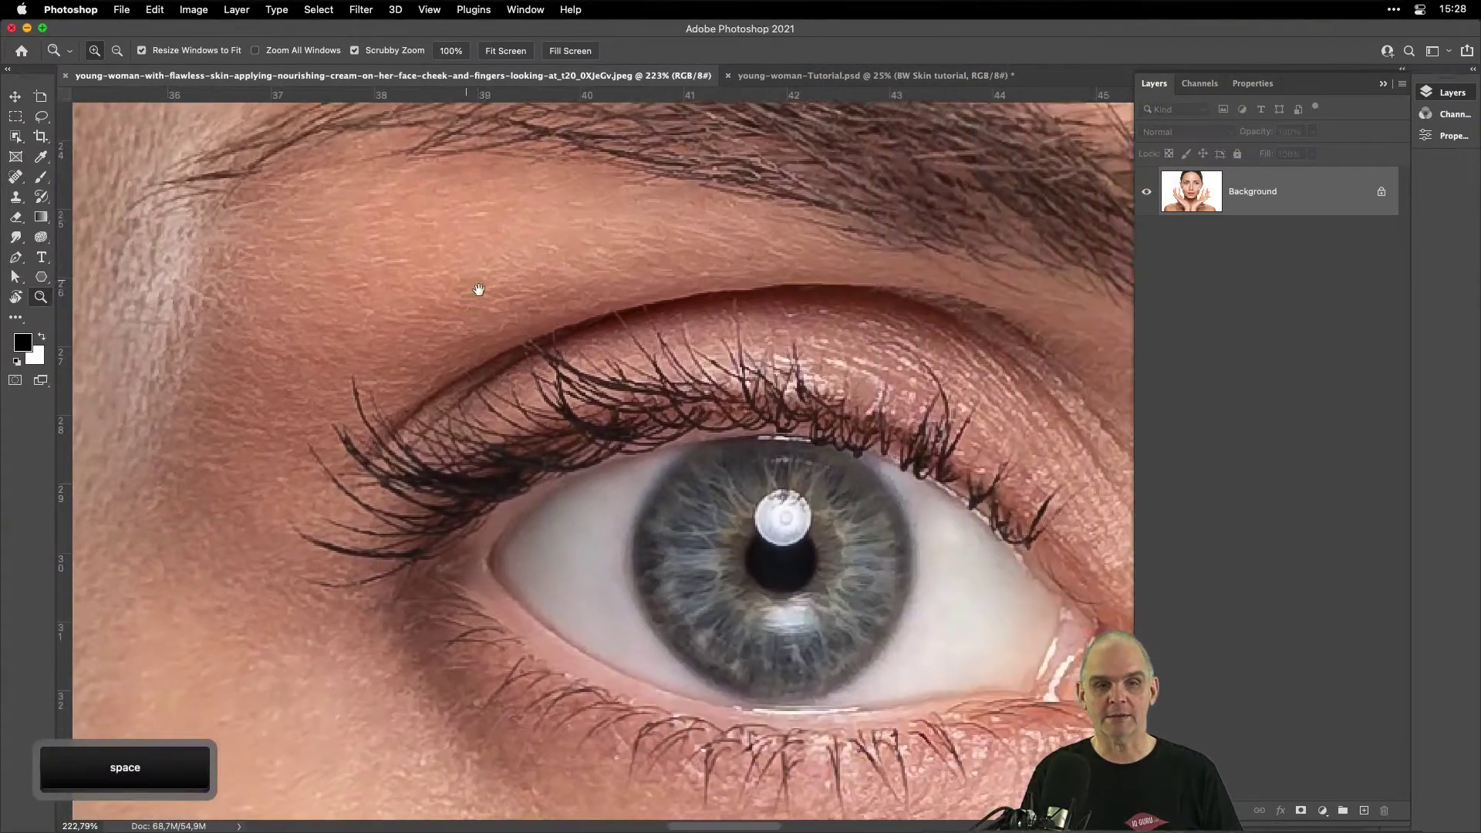
pyautogui.moveTo(626, 321); pyautogui.dragTo(504, 322)
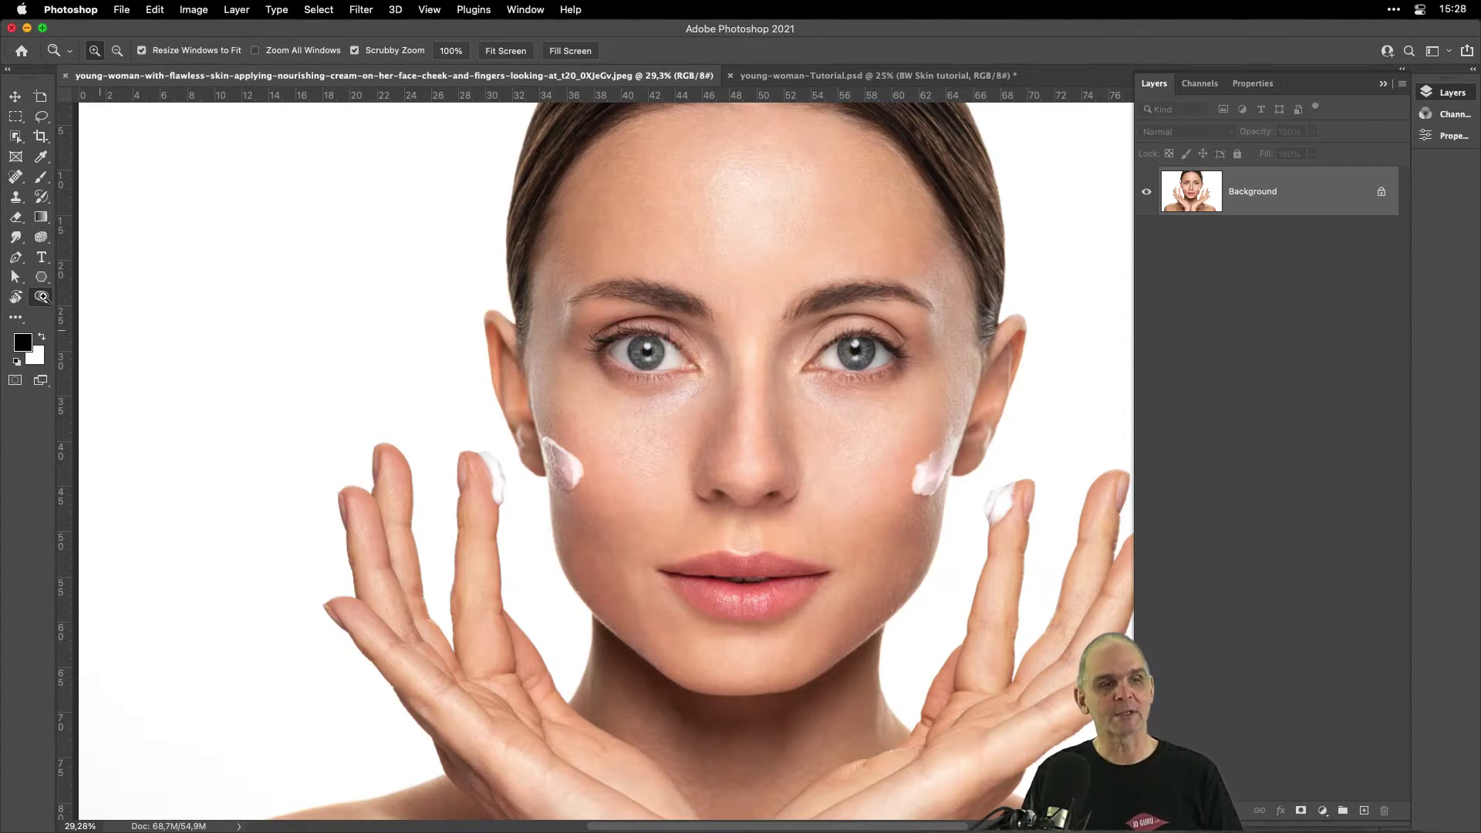
# Lasso the clean middle fingertip's inner edge on the photo's left-side hand and copy it to a new layer.
pyautogui.moveTo(453, 446); pyautogui.dragTo(717, 248)
pyautogui.press('space')
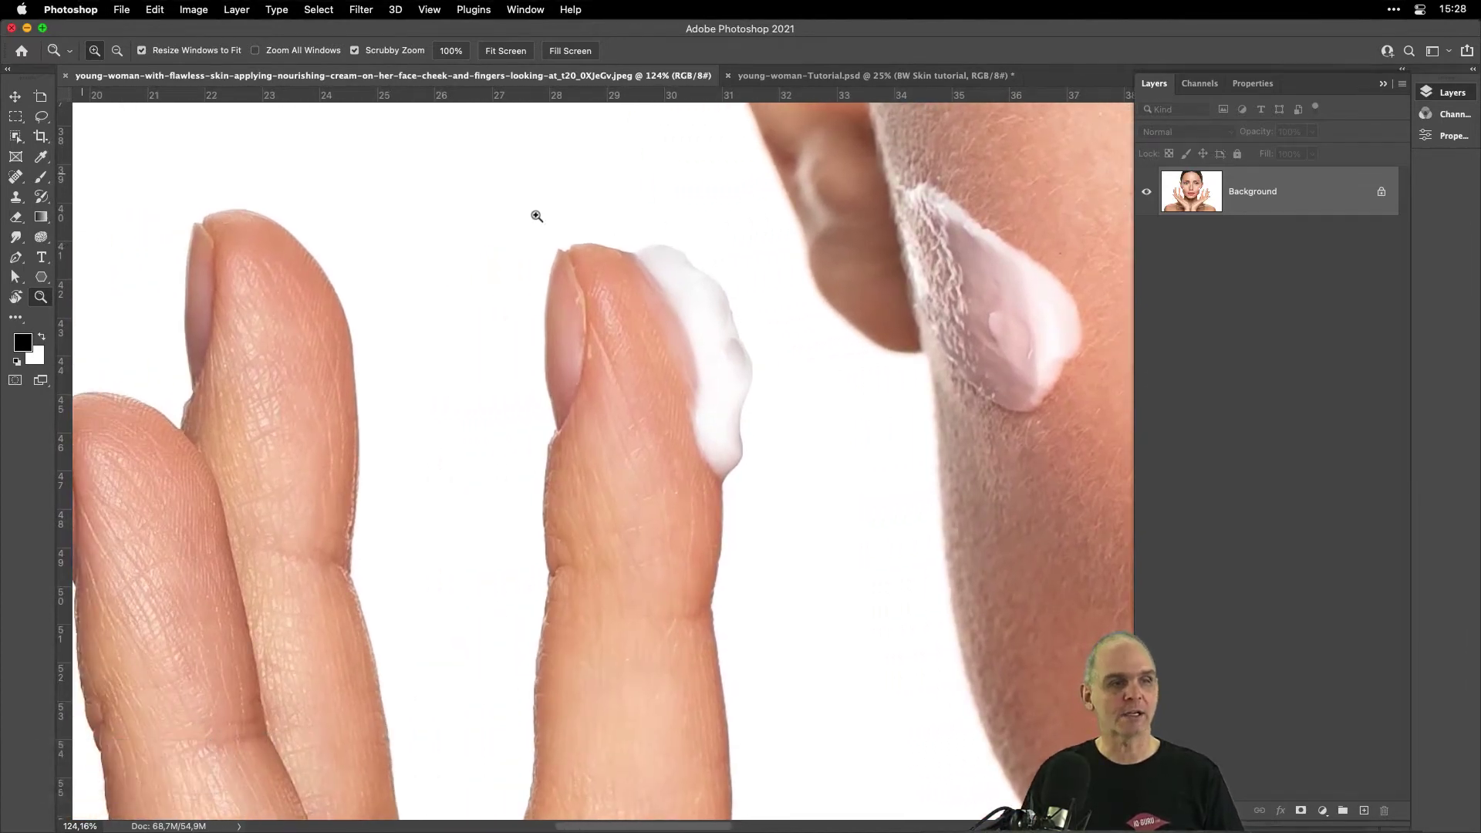
pyautogui.click(41, 116)
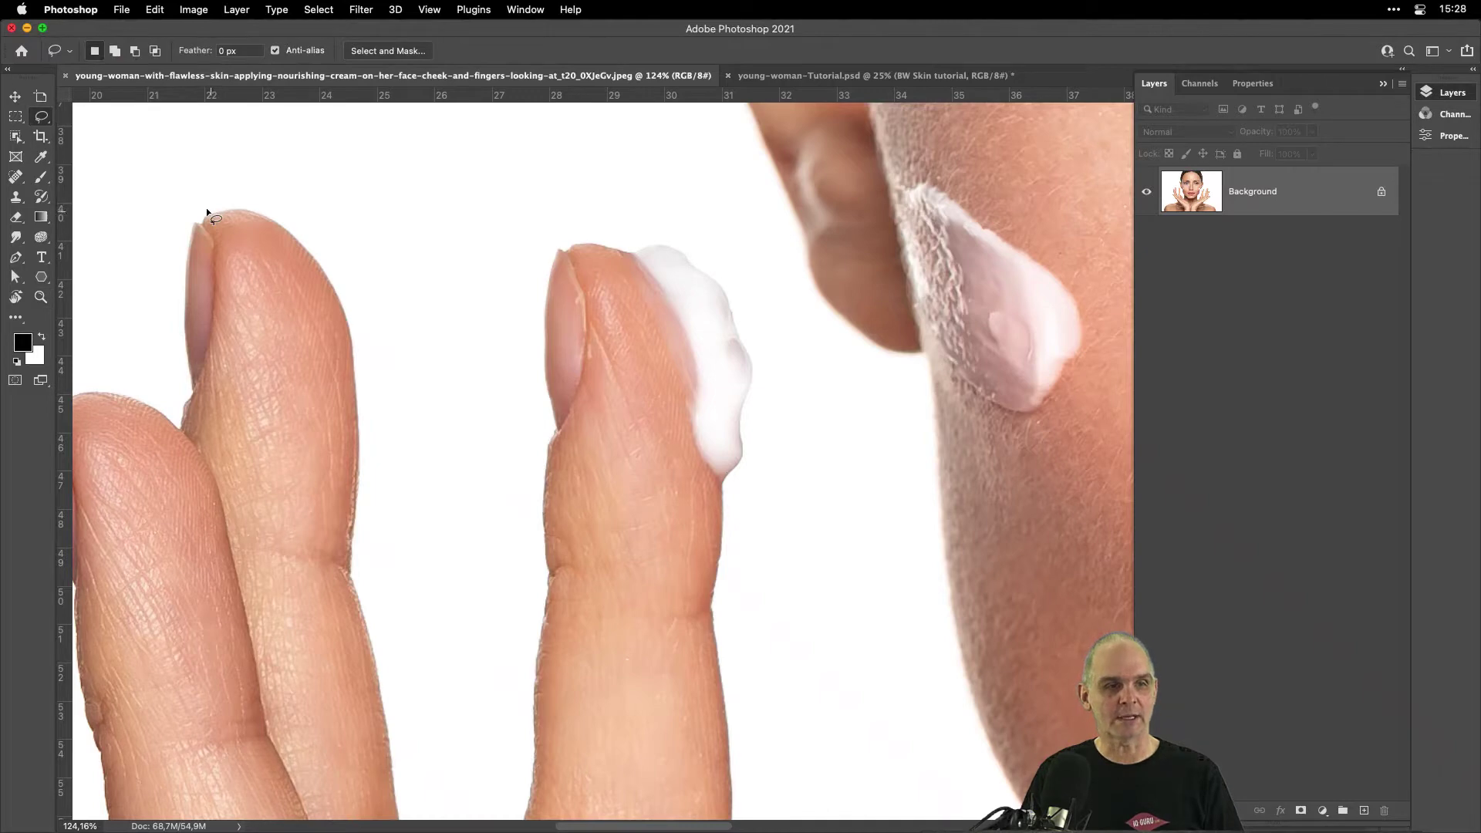
pyautogui.moveTo(207, 211)
pyautogui.mouseDown()
pyautogui.moveTo(252, 362)
pyautogui.moveTo(265, 521)
pyautogui.moveTo(306, 558)
pyautogui.moveTo(426, 540)
pyautogui.moveTo(411, 387)
pyautogui.moveTo(352, 257)
pyautogui.moveTo(287, 198)
pyautogui.moveTo(205, 207)
pyautogui.mouseUp()
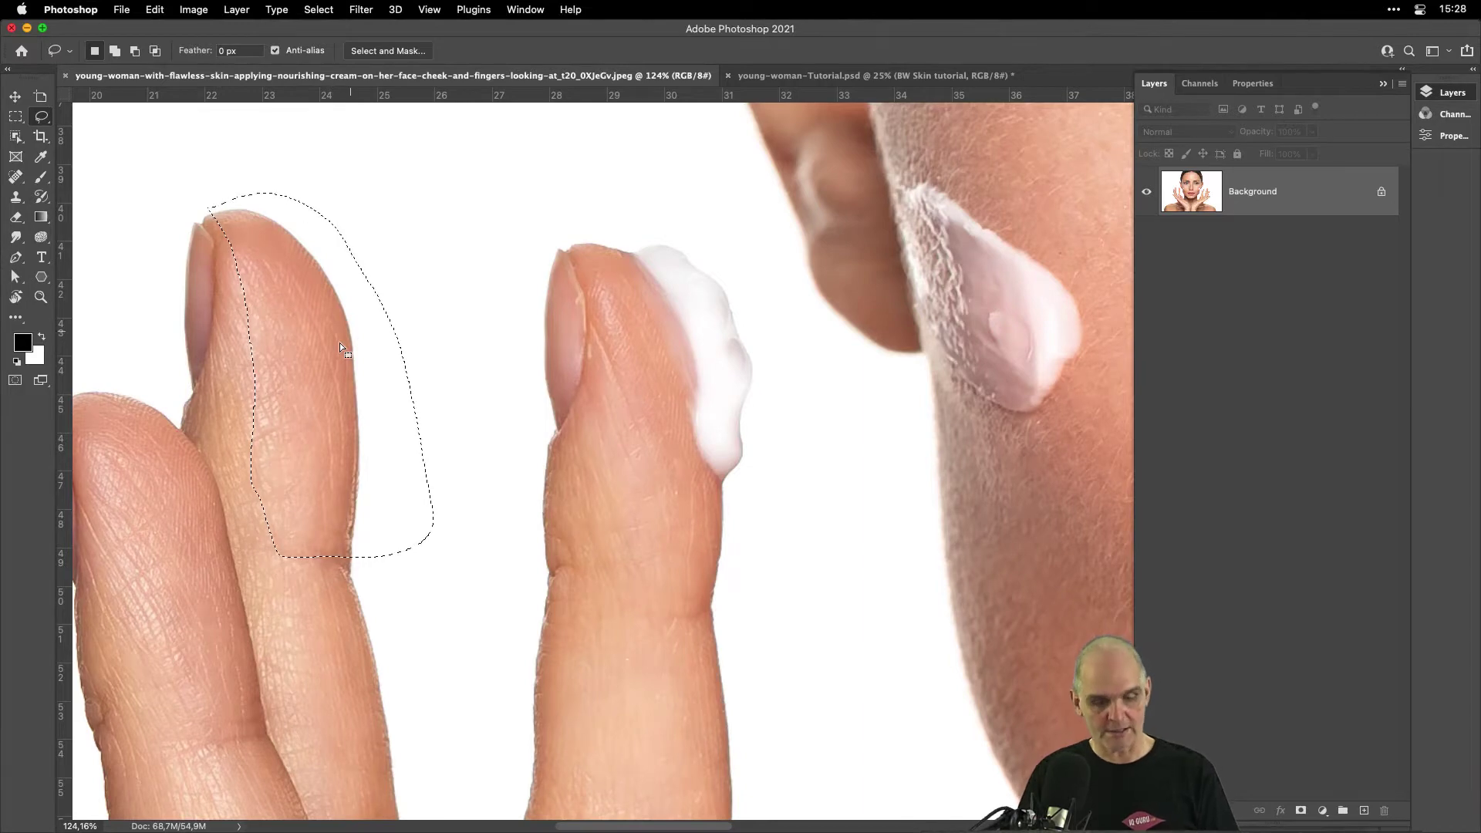
pyautogui.press('super')
pyautogui.press('super+c')
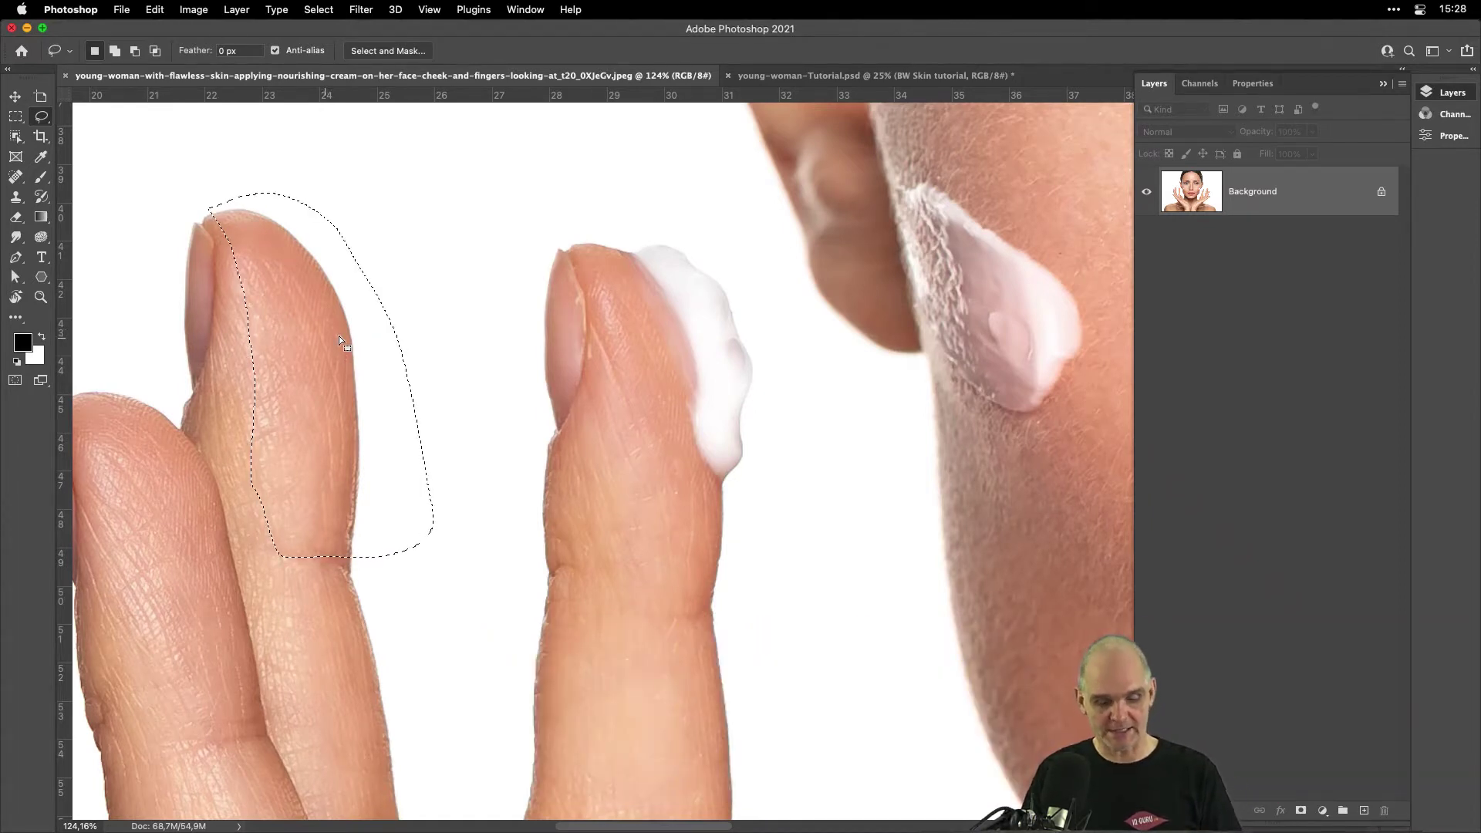
pyautogui.press('cmd+v')
# Move the copied skin patch over the neighbouring cream-covered fingertip and nudge it to line up with the finger's outline.
pyautogui.press('v')
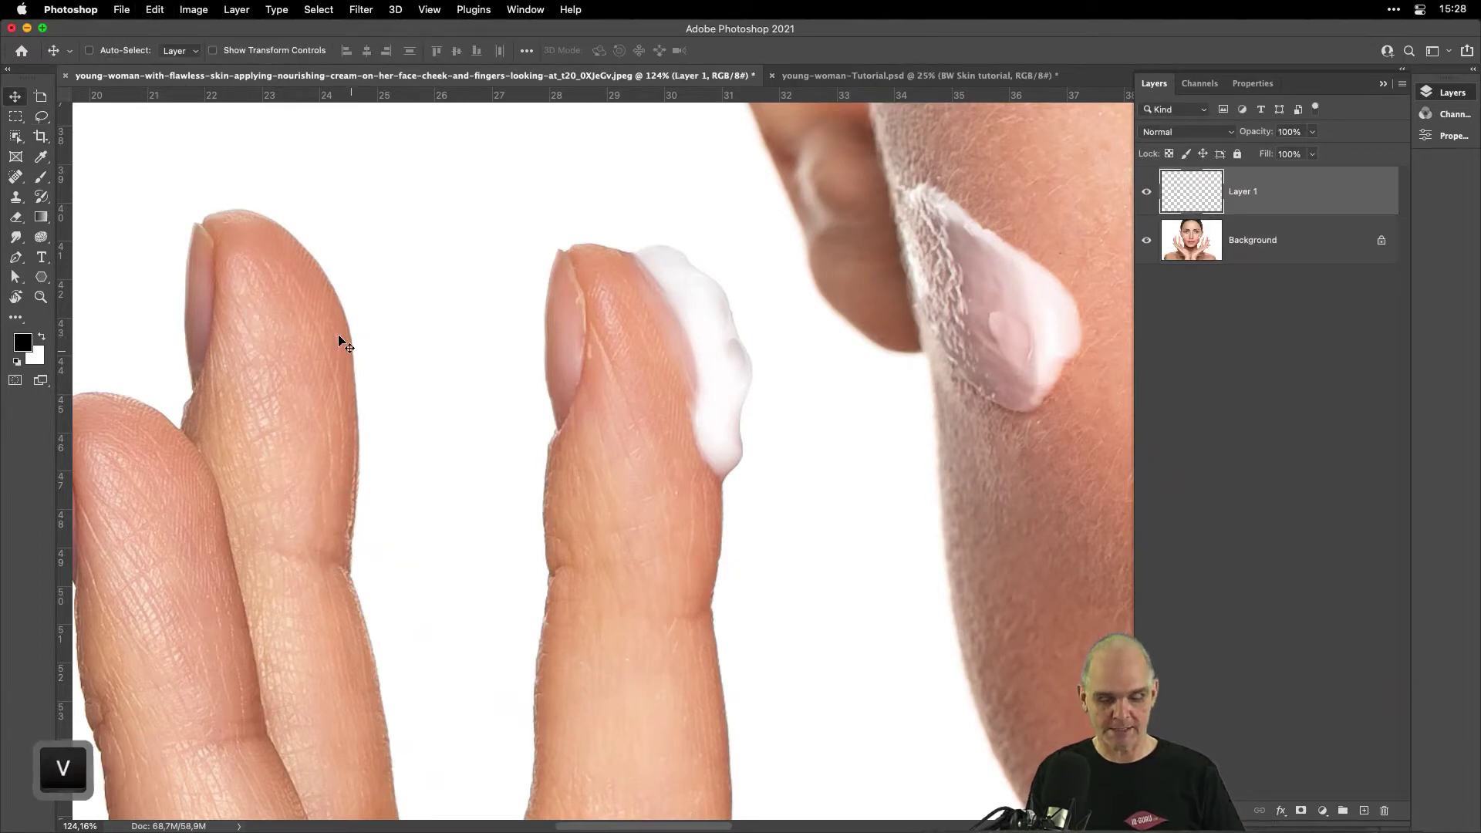
pyautogui.moveTo(333, 349); pyautogui.dragTo(694, 396)
pyautogui.press('Left')
pyautogui.press('Left')
pyautogui.press('Left')
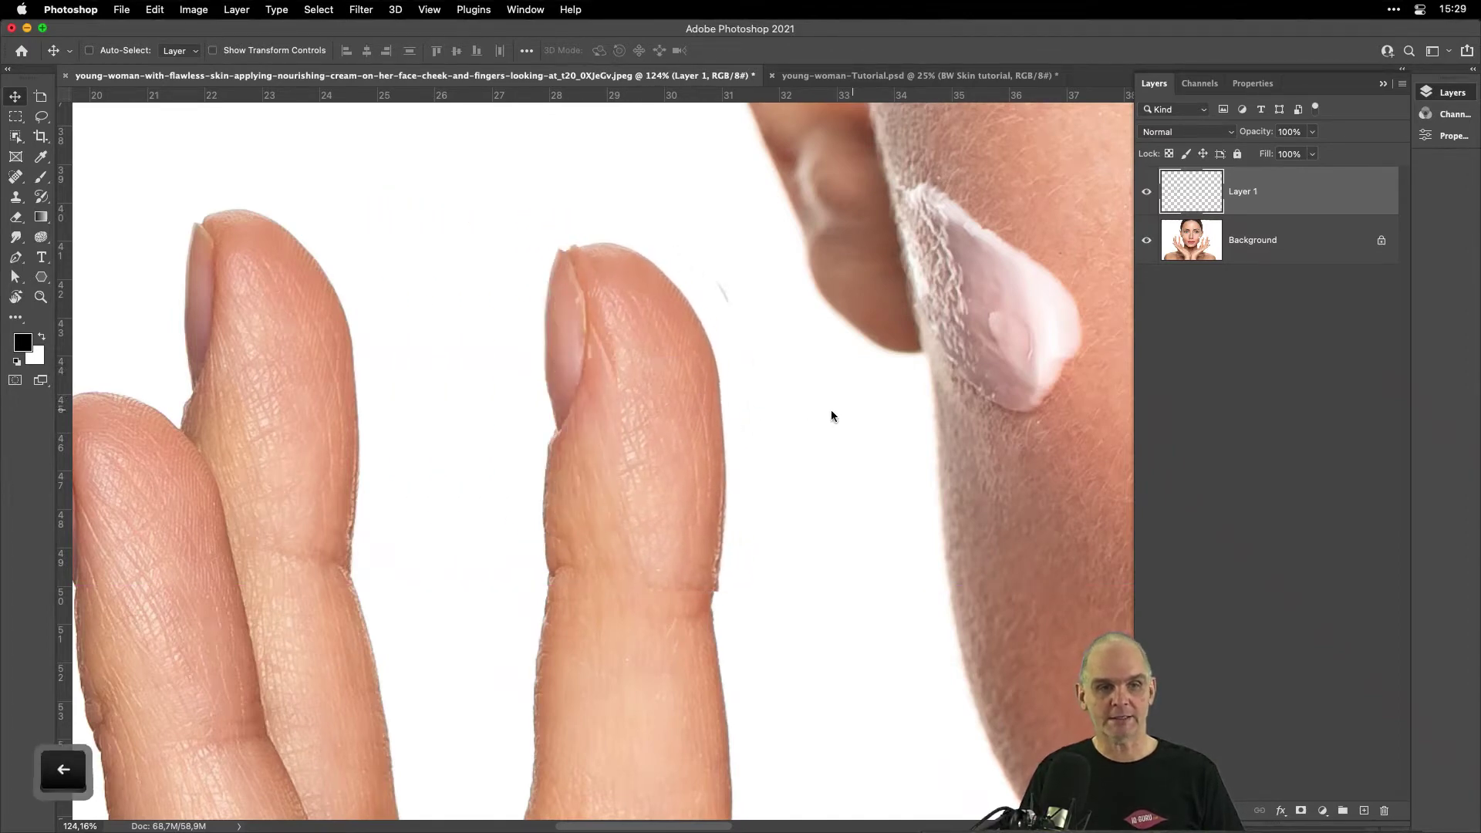
pyautogui.press('Left')
pyautogui.press('Left')
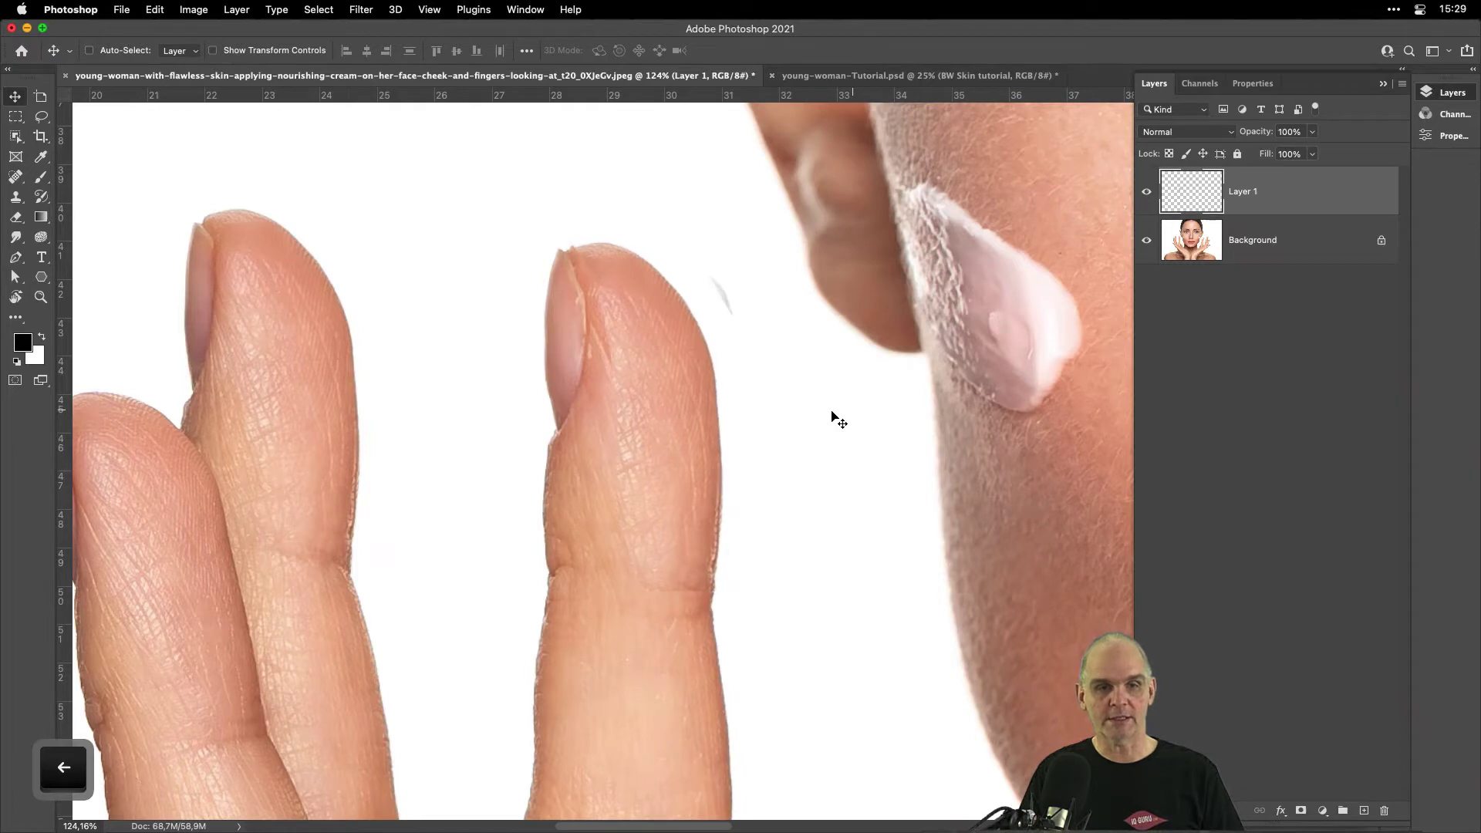
pyautogui.press('Down')
pyautogui.press('Down')
pyautogui.press('Down')
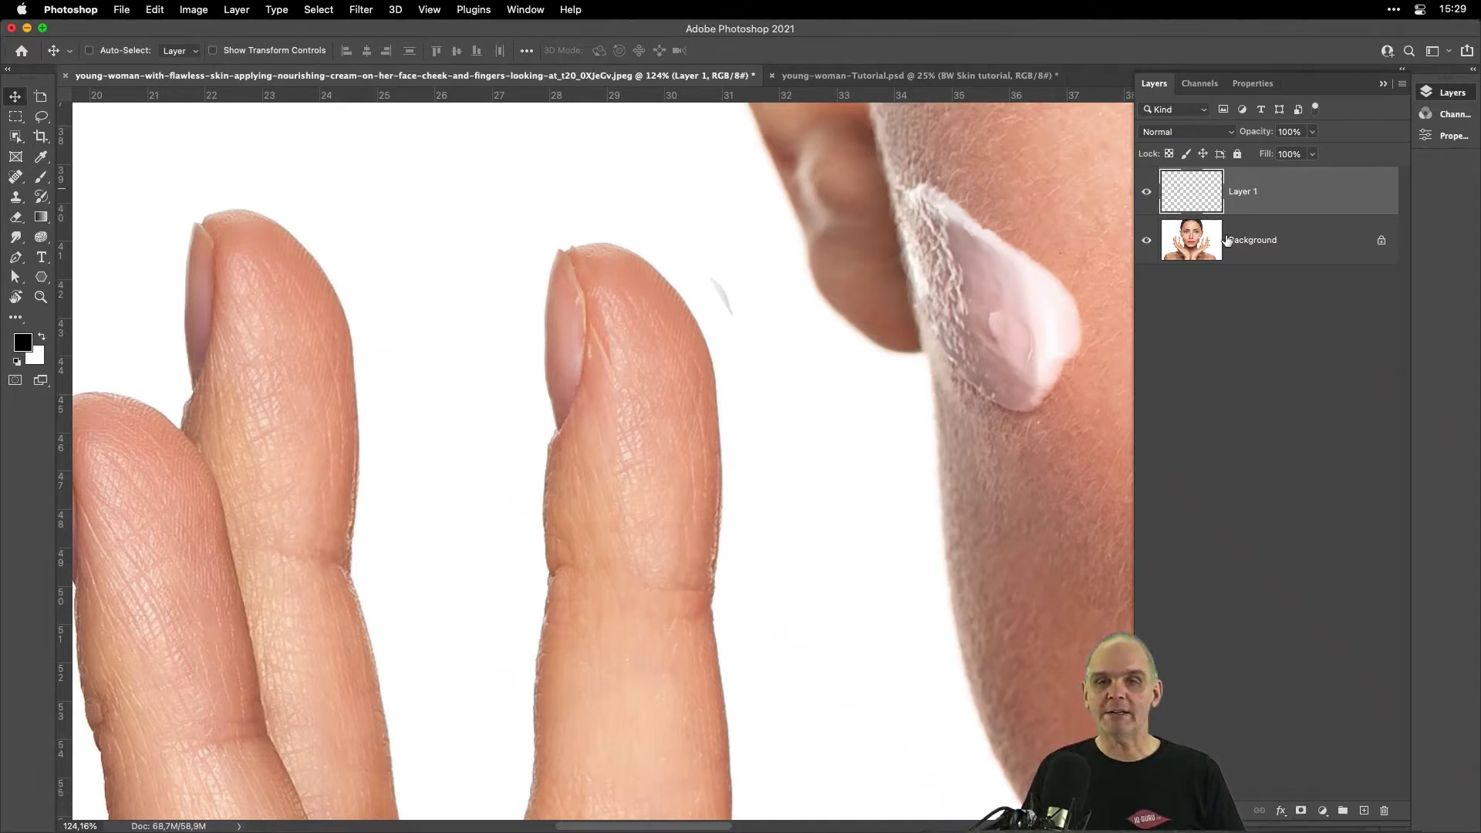
# Add a layer mask to Layer 1 and blend the patch's lower edge into the finger with a 95 px black brush.
pyautogui.click(1302, 811)
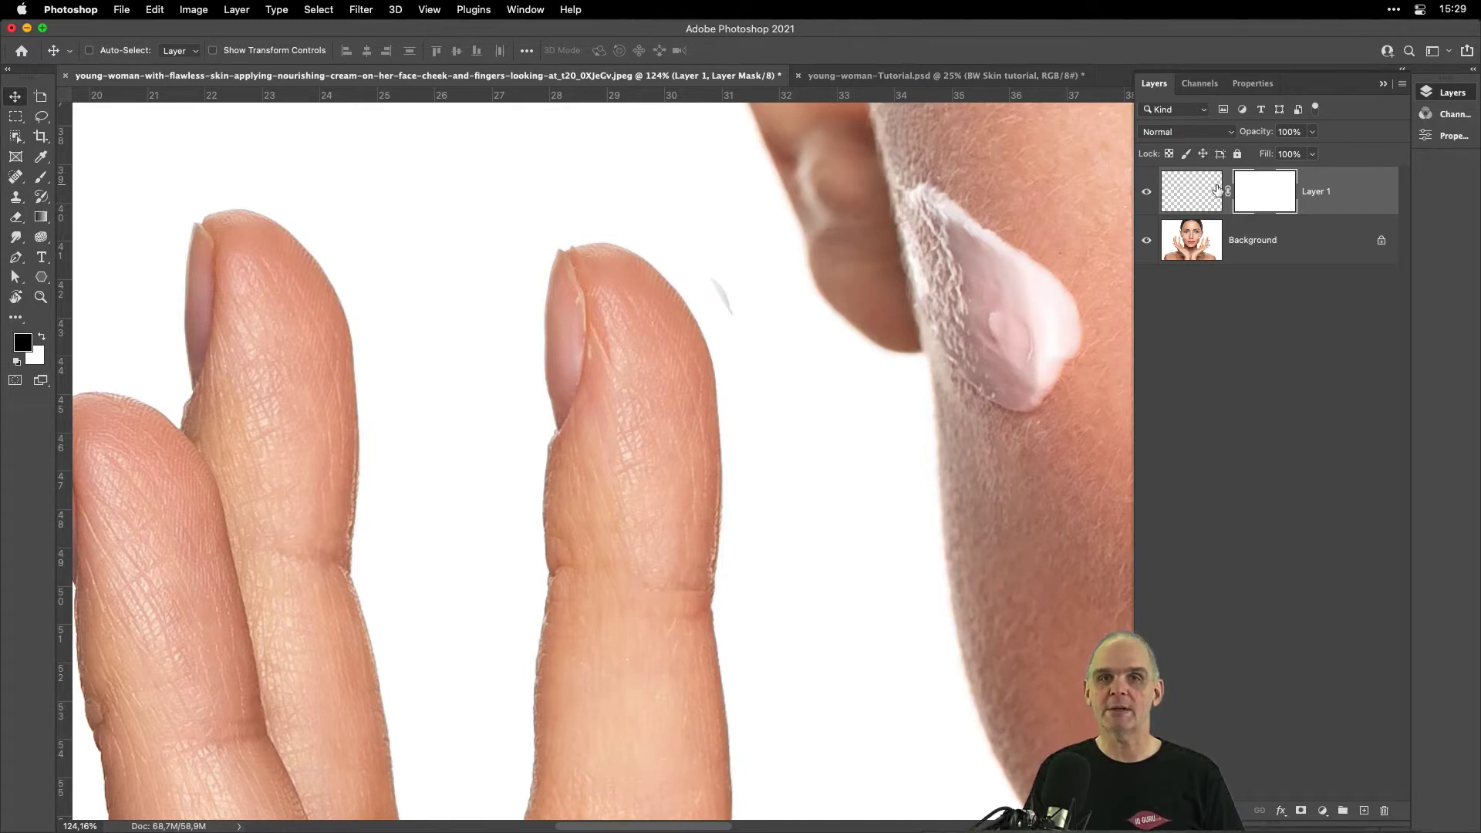
pyautogui.press('b')
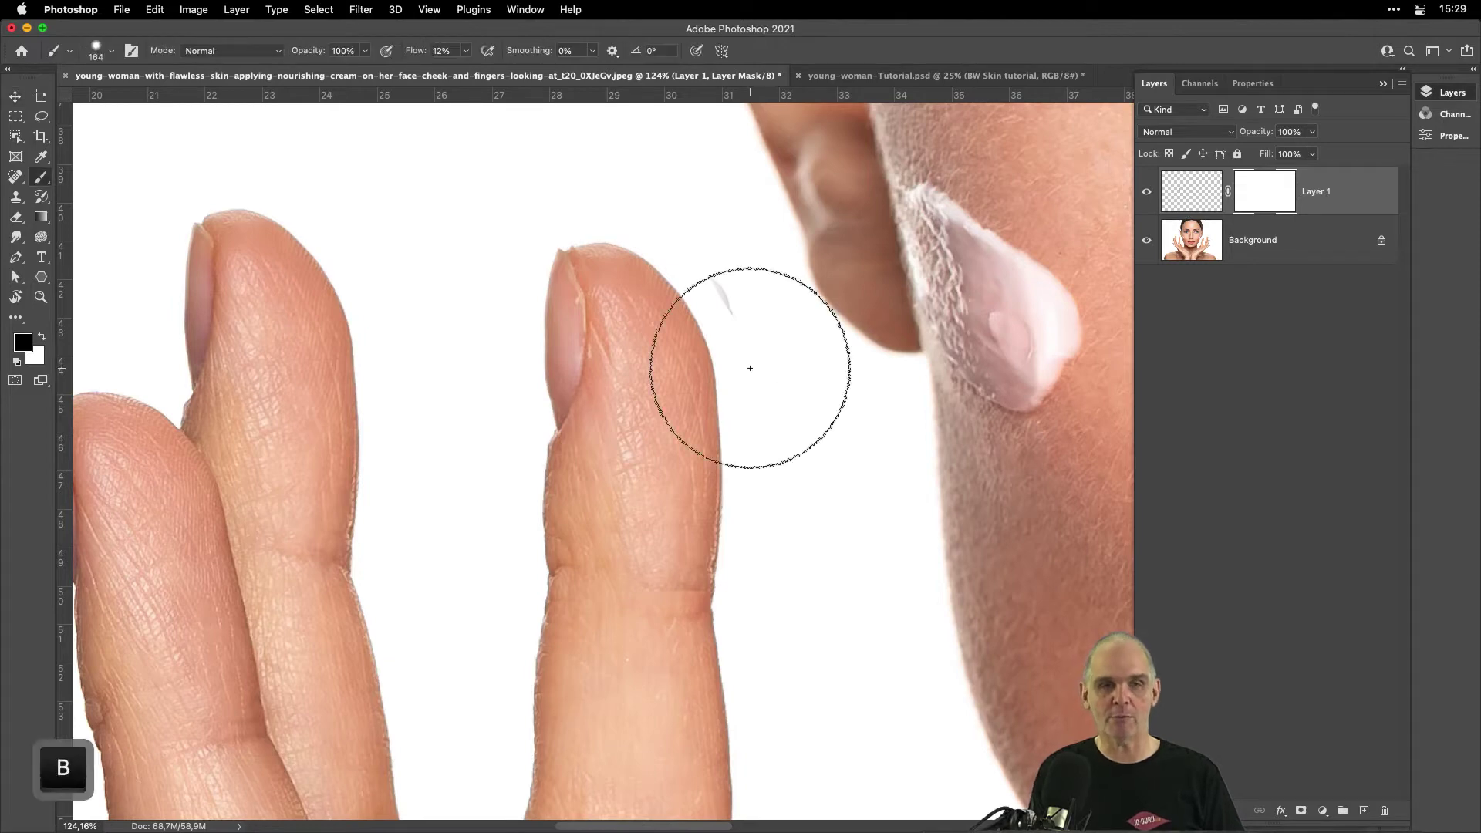
pyautogui.moveTo(808, 376); pyautogui.dragTo(778, 377)
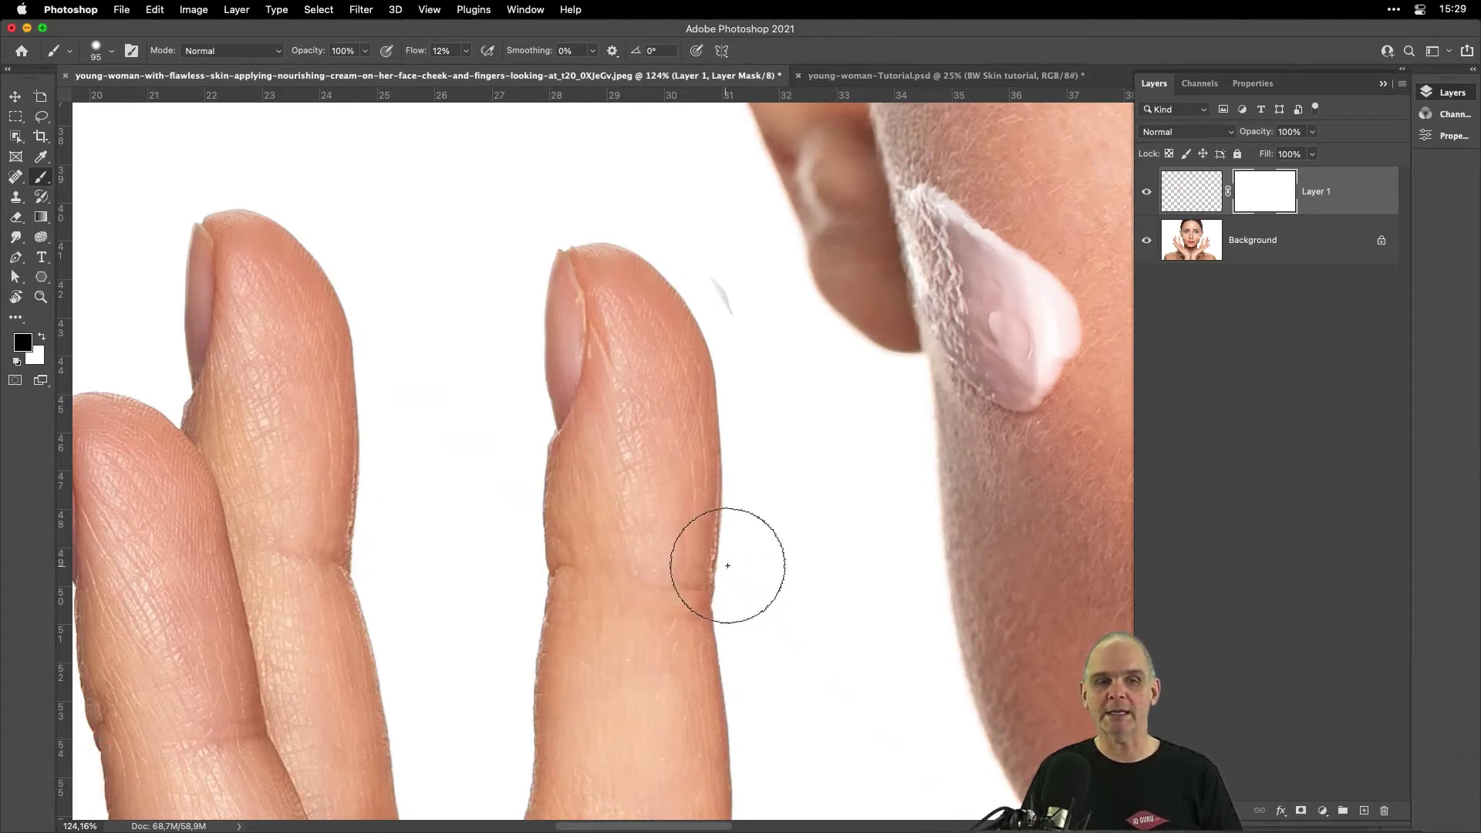
pyautogui.moveTo(748, 567)
pyautogui.mouseDown()
pyautogui.moveTo(709, 567)
pyautogui.moveTo(638, 515)
pyautogui.moveTo(644, 533)
pyautogui.moveTo(715, 577)
pyautogui.moveTo(602, 454)
pyautogui.moveTo(581, 242)
pyautogui.moveTo(554, 230)
pyautogui.moveTo(588, 209)
pyautogui.mouseUp()
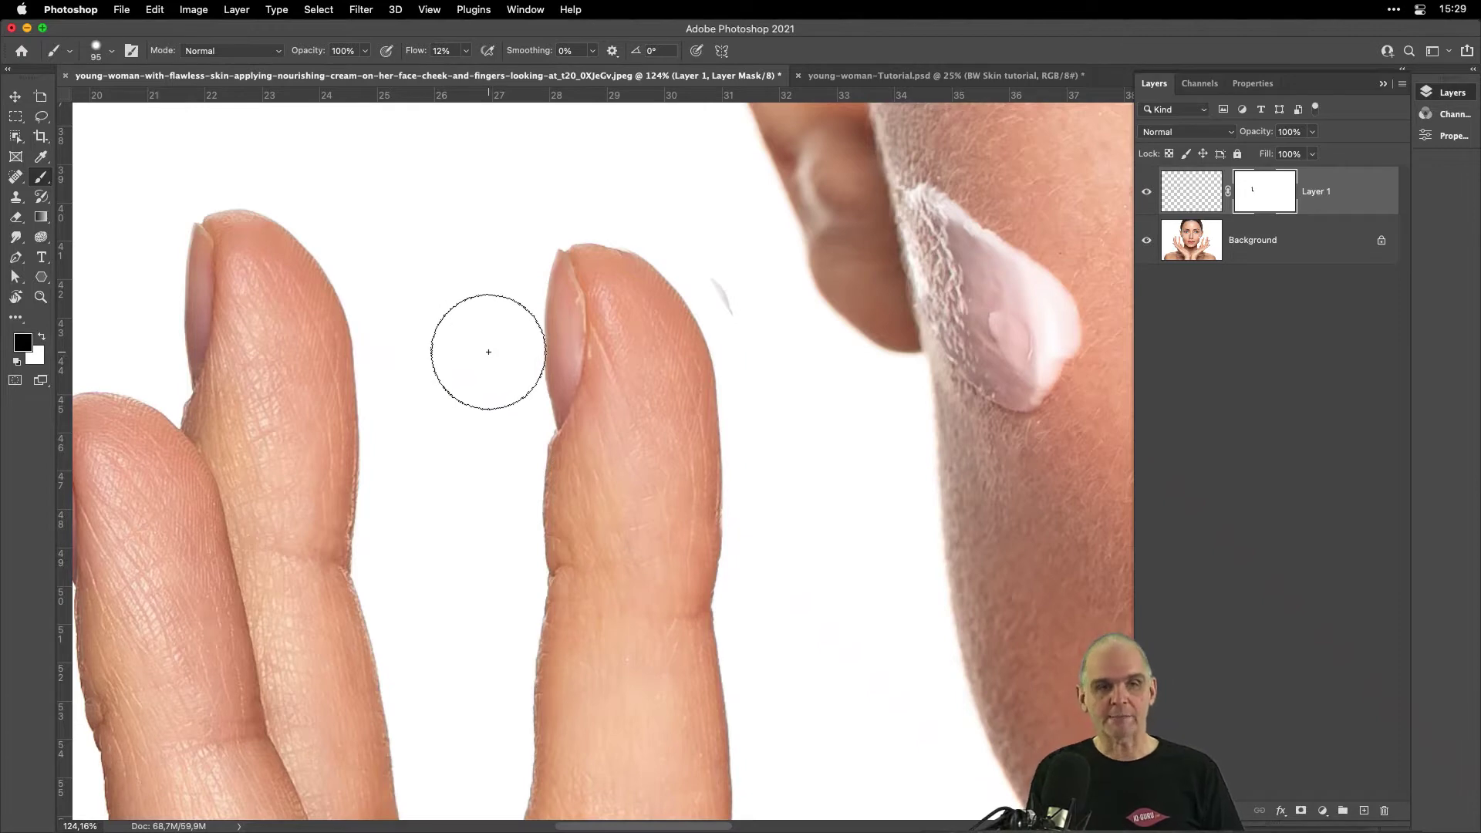
# Try out brush size and hardness changes on the canvas, enlarging the brush to 251 px.
pyautogui.press('b')
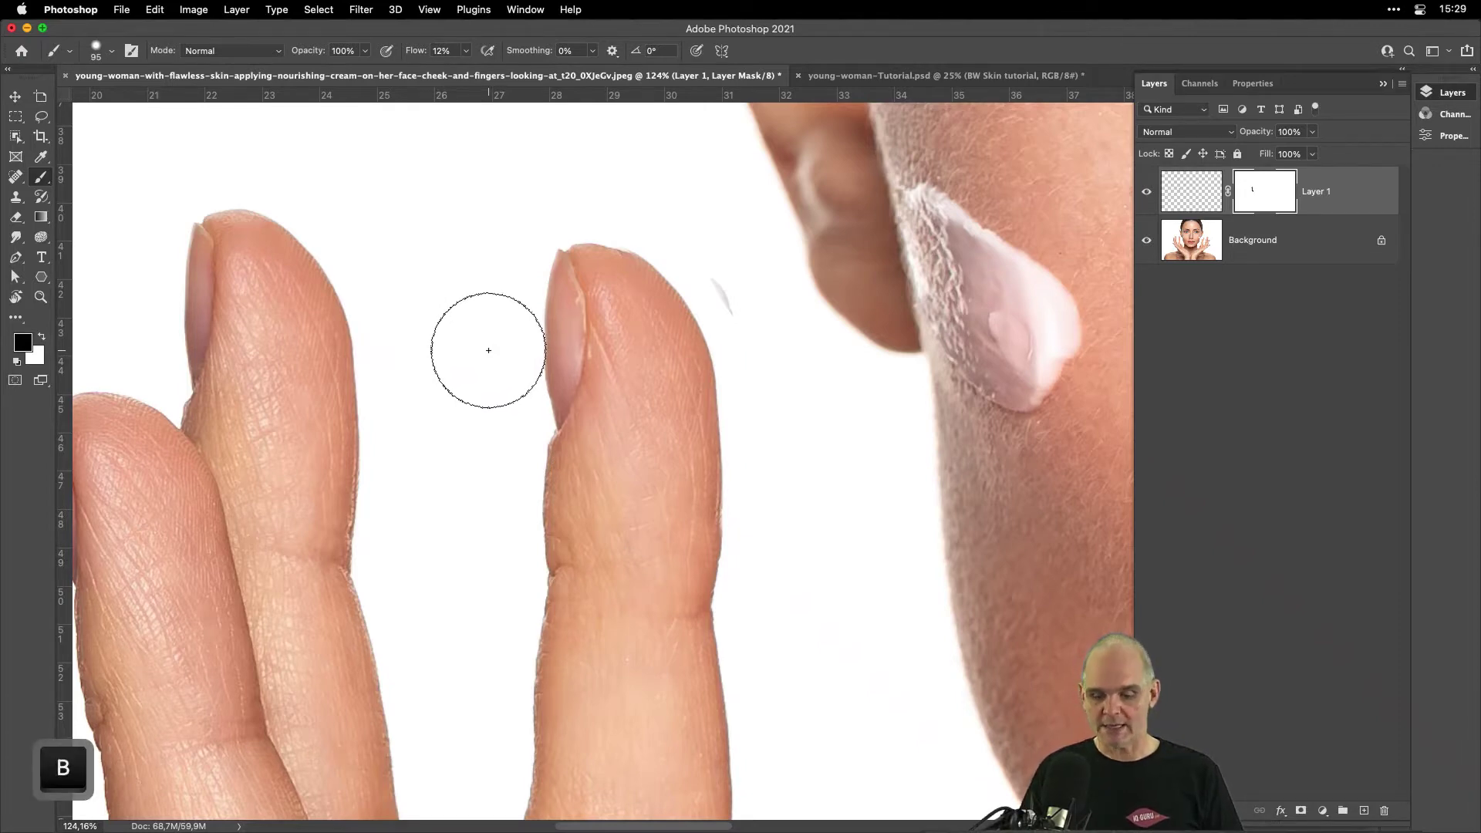
pyautogui.press('alt')
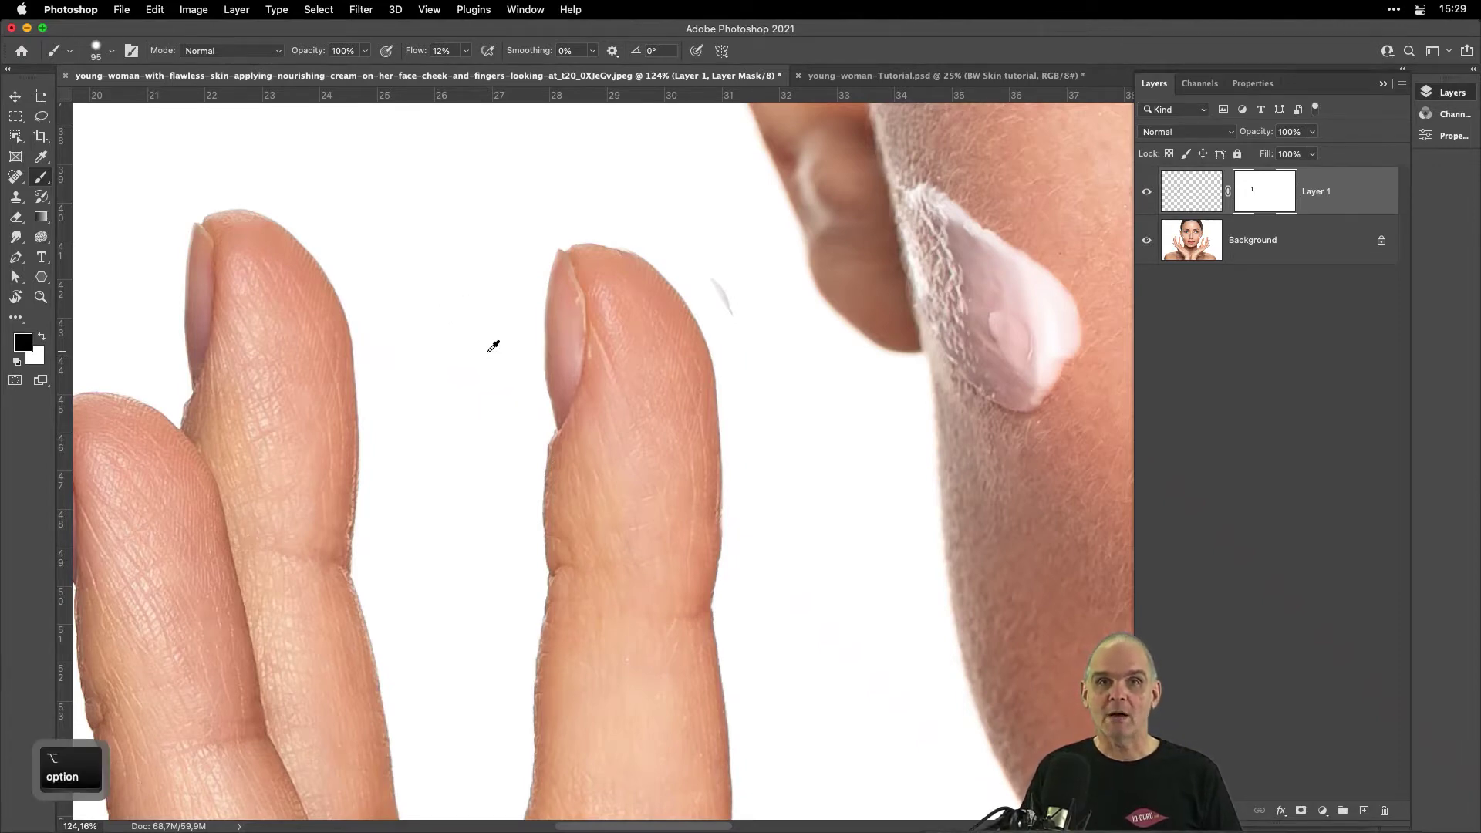
pyautogui.press('ctrl')
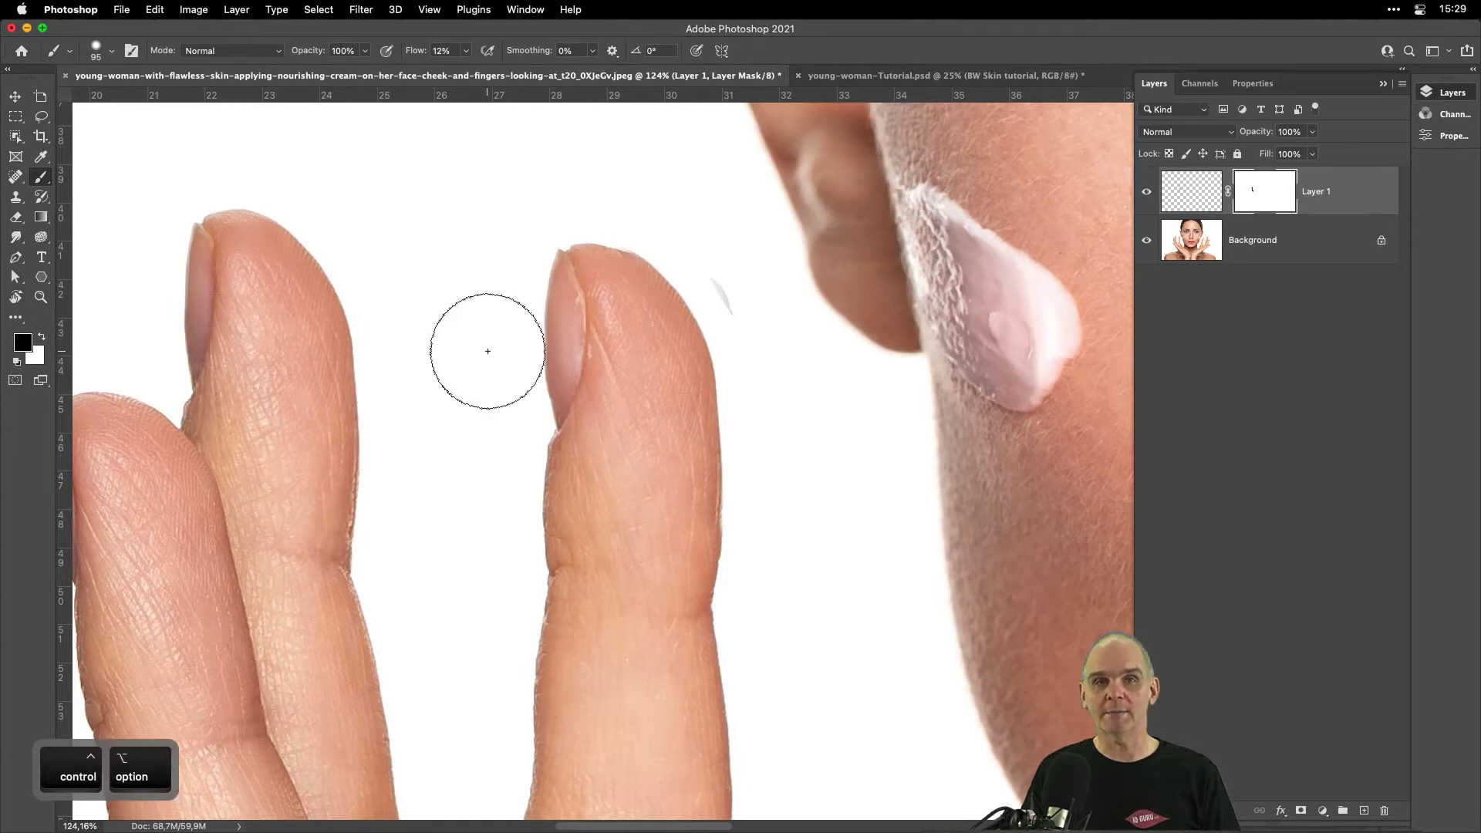
pyautogui.moveTo(668, 259); pyautogui.dragTo(671, 269)
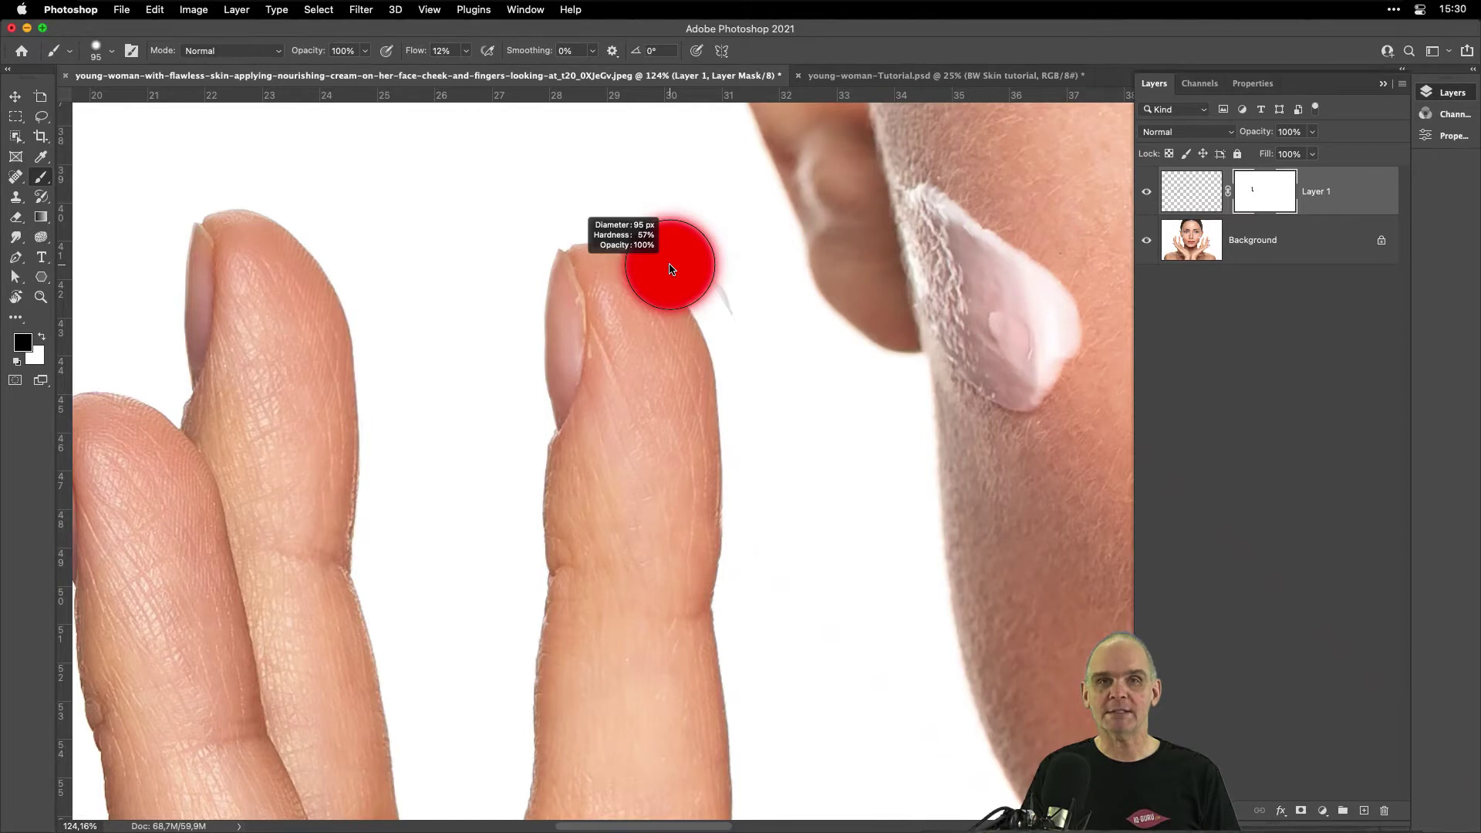
pyautogui.moveTo(670, 269)
pyautogui.mouseDown()
pyautogui.moveTo(654, 268)
pyautogui.moveTo(745, 269)
pyautogui.moveTo(739, 148)
pyautogui.moveTo(748, 303)
pyautogui.moveTo(746, 209)
pyautogui.mouseUp()
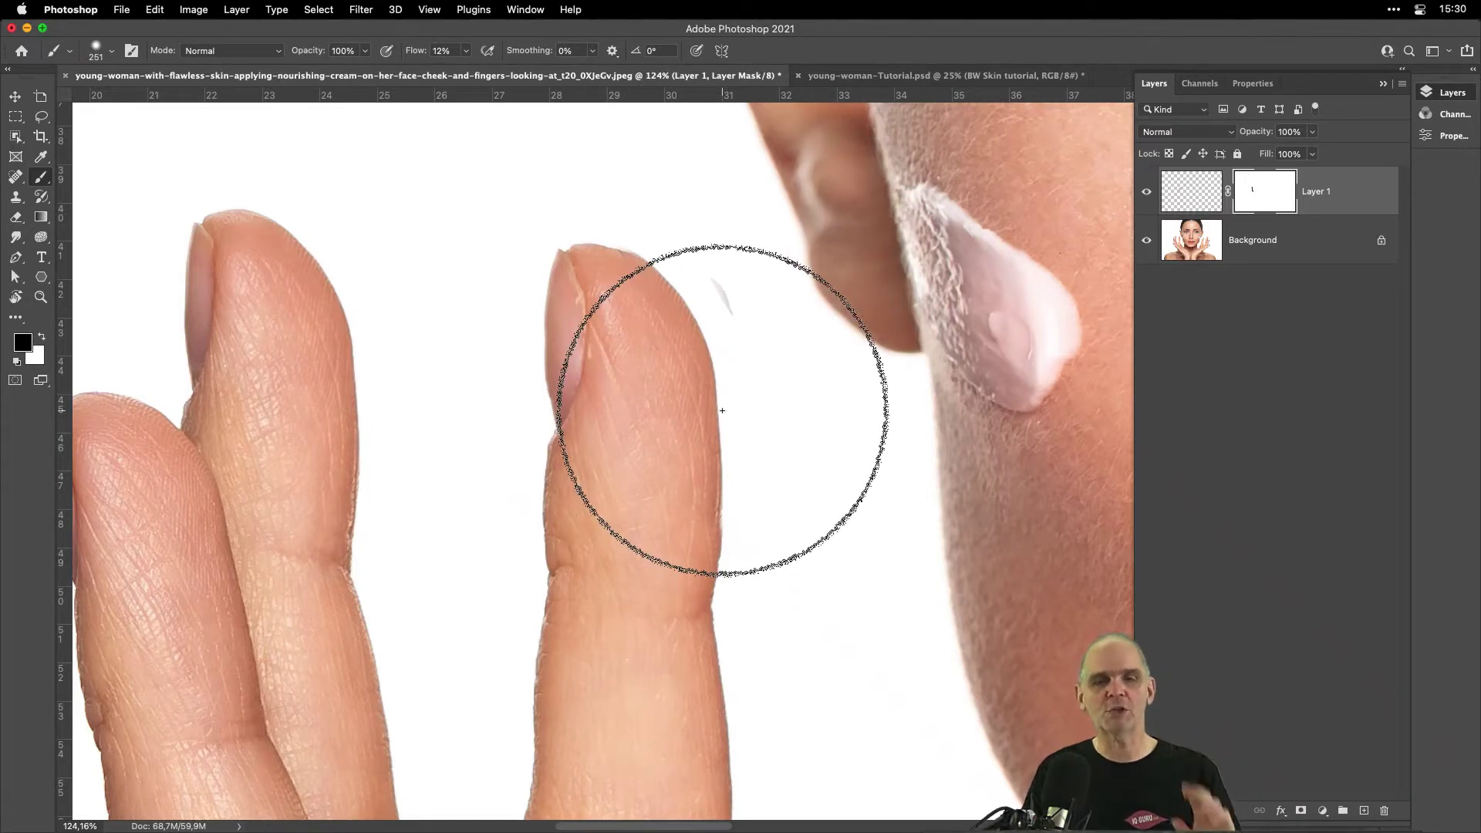
# Paint over the grey cream remnant beside the fingertip on Layer 1's content, using a 33 px brush and the sampled background white.
pyautogui.click(1205, 197)
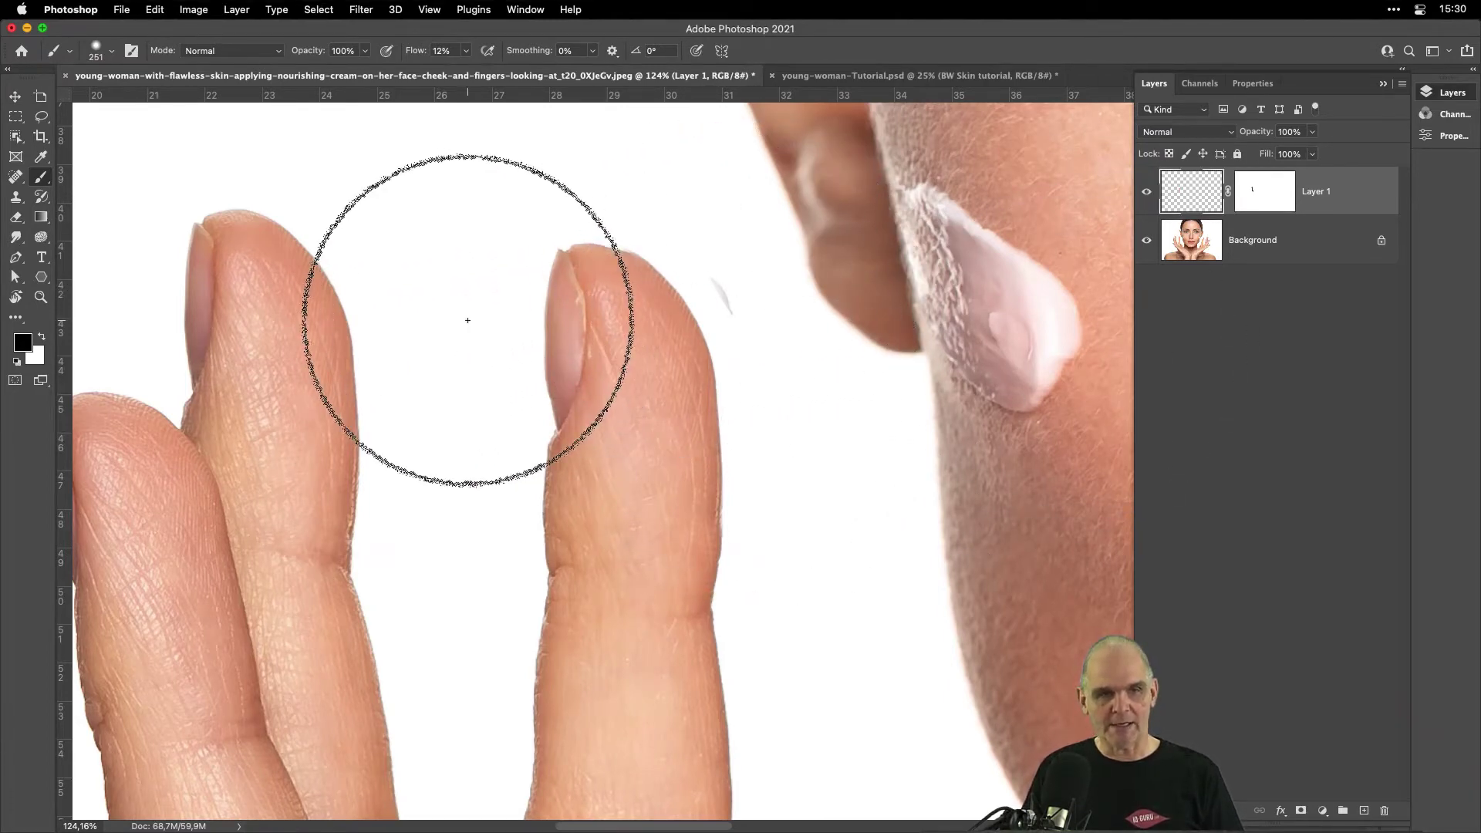
pyautogui.moveTo(664, 319); pyautogui.dragTo(587, 312)
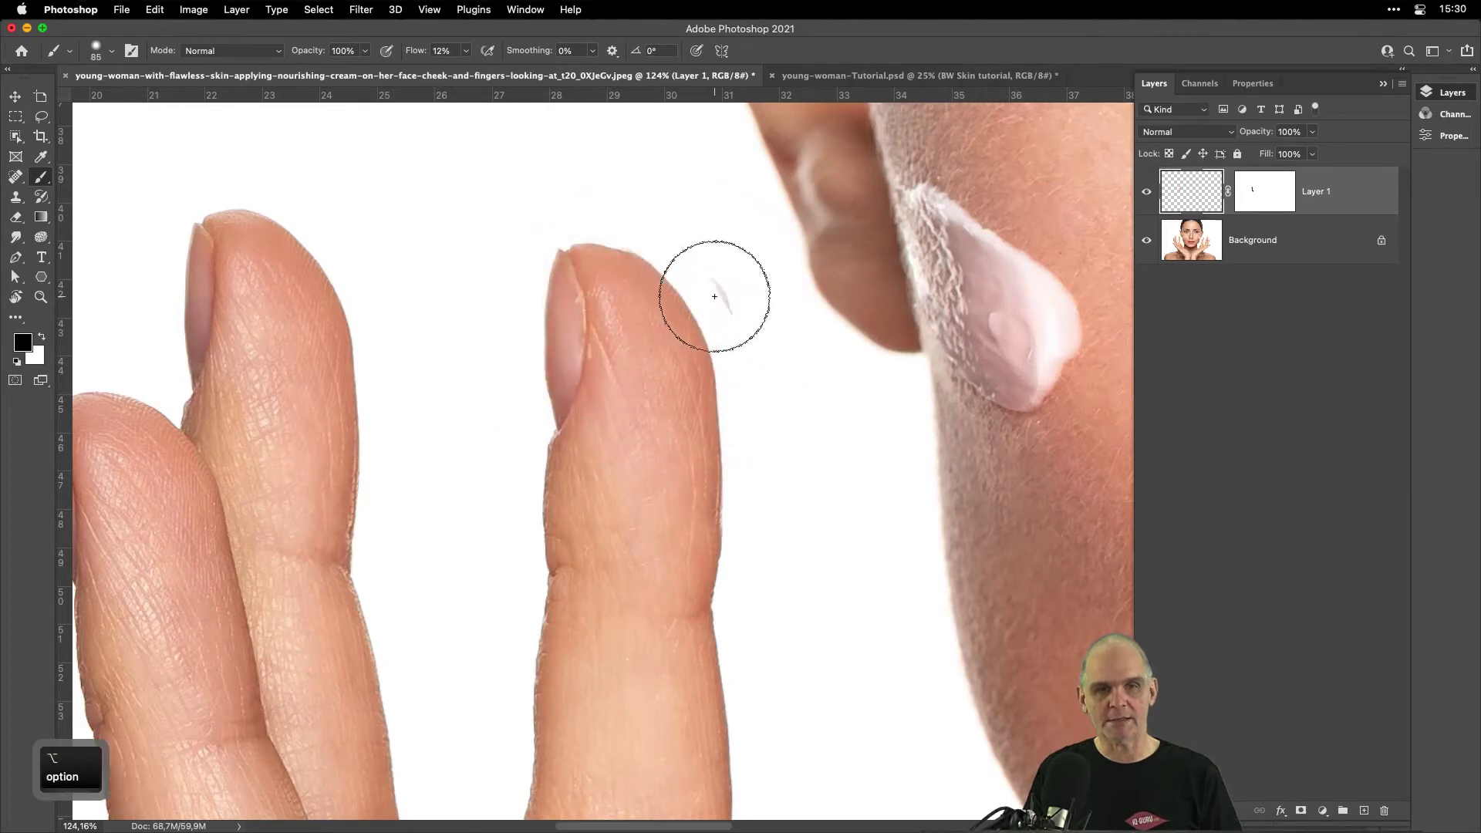
pyautogui.moveTo(743, 311); pyautogui.dragTo(720, 310)
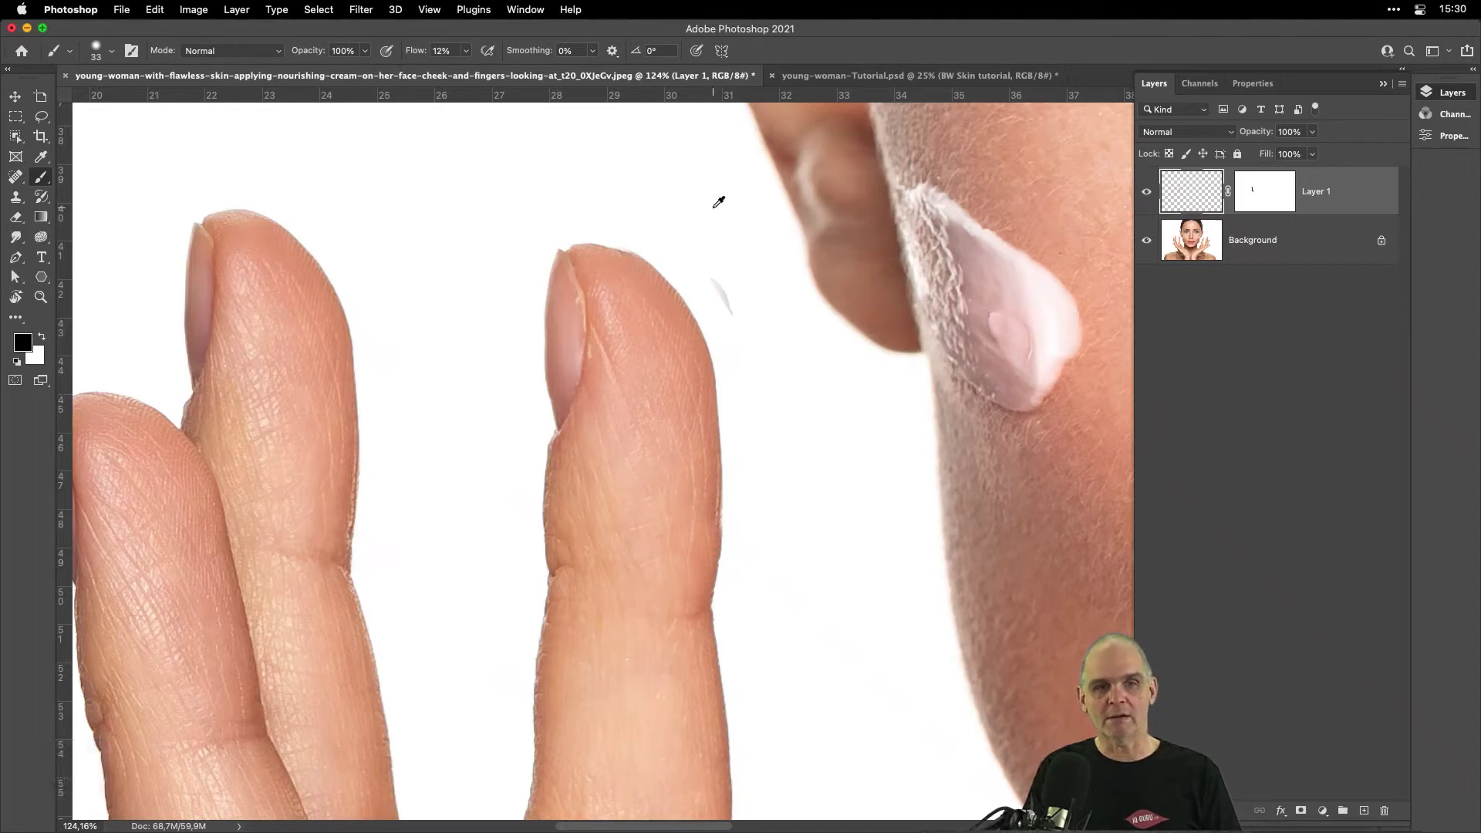
pyautogui.keyDown('alt'); pyautogui.click(720, 202); pyautogui.keyUp('alt')
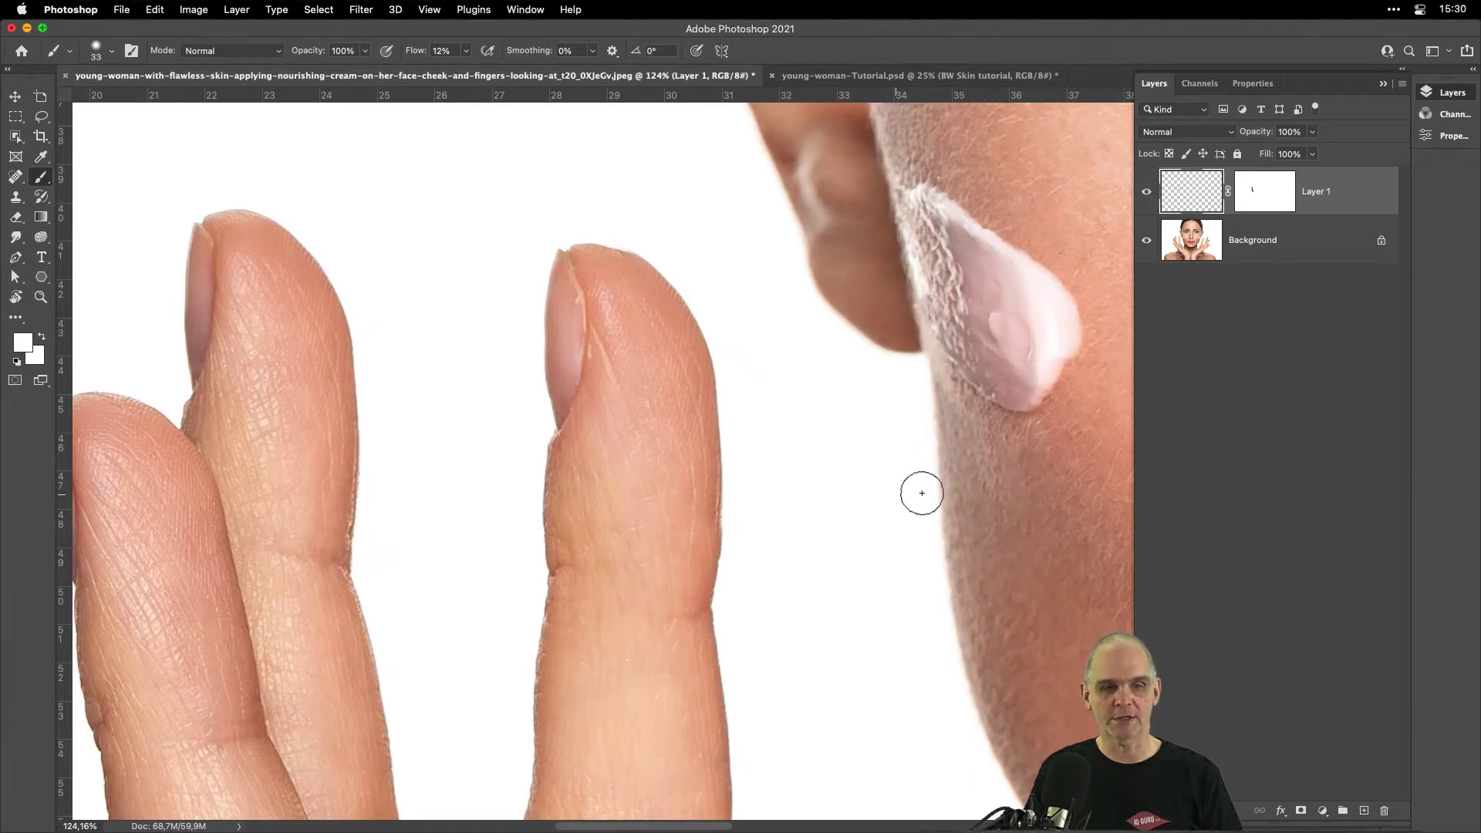
# Lasso the clean middle fingertip's inner part on the photo's right-side hand and copy it from the Background to a new layer.
pyautogui.press('super+minus')
pyautogui.press('super+minus')
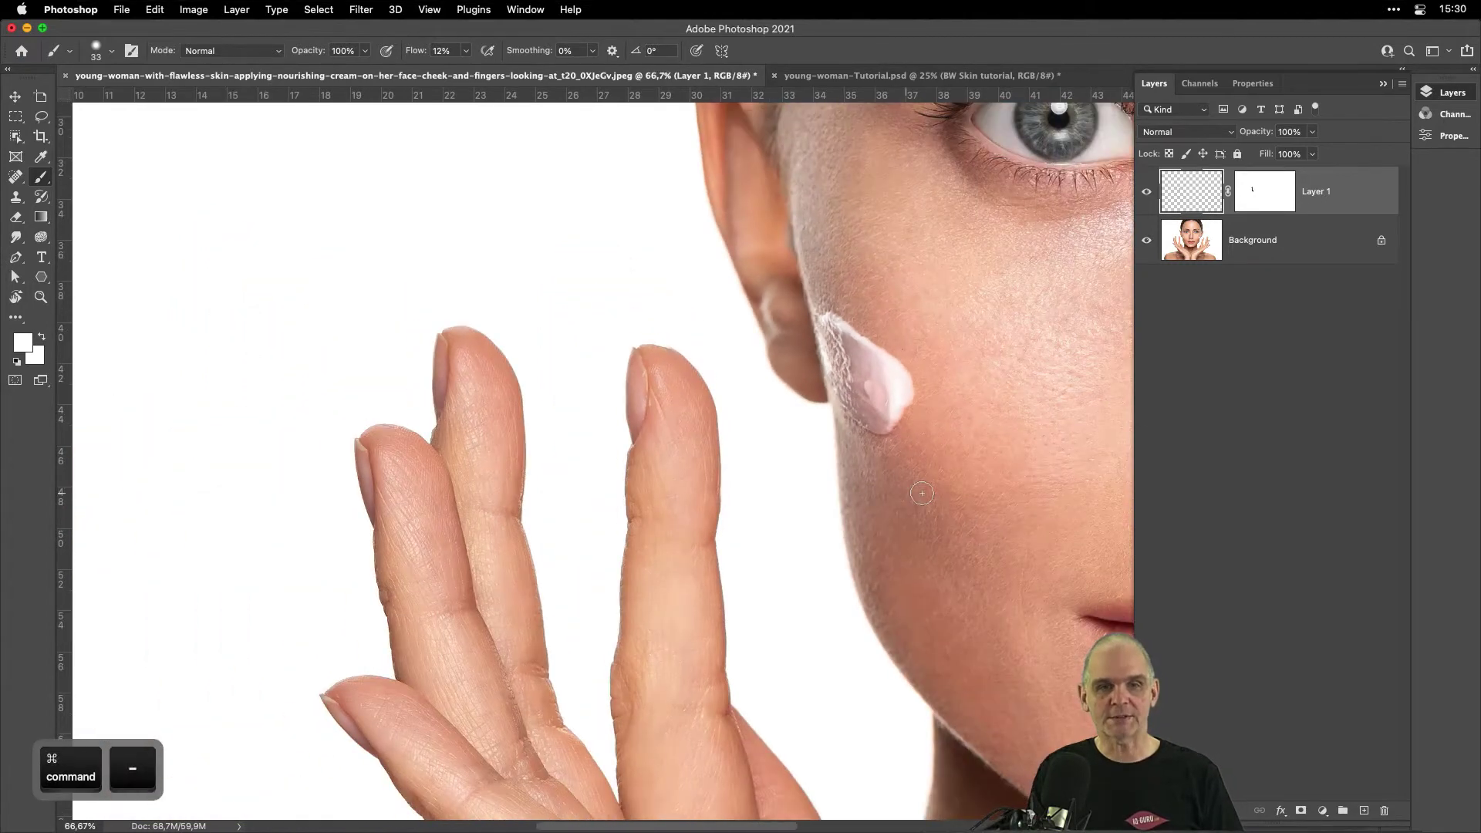
pyautogui.press('space')
pyautogui.moveTo(869, 519); pyautogui.dragTo(352, 416)
pyautogui.moveTo(928, 518); pyautogui.dragTo(432, 519)
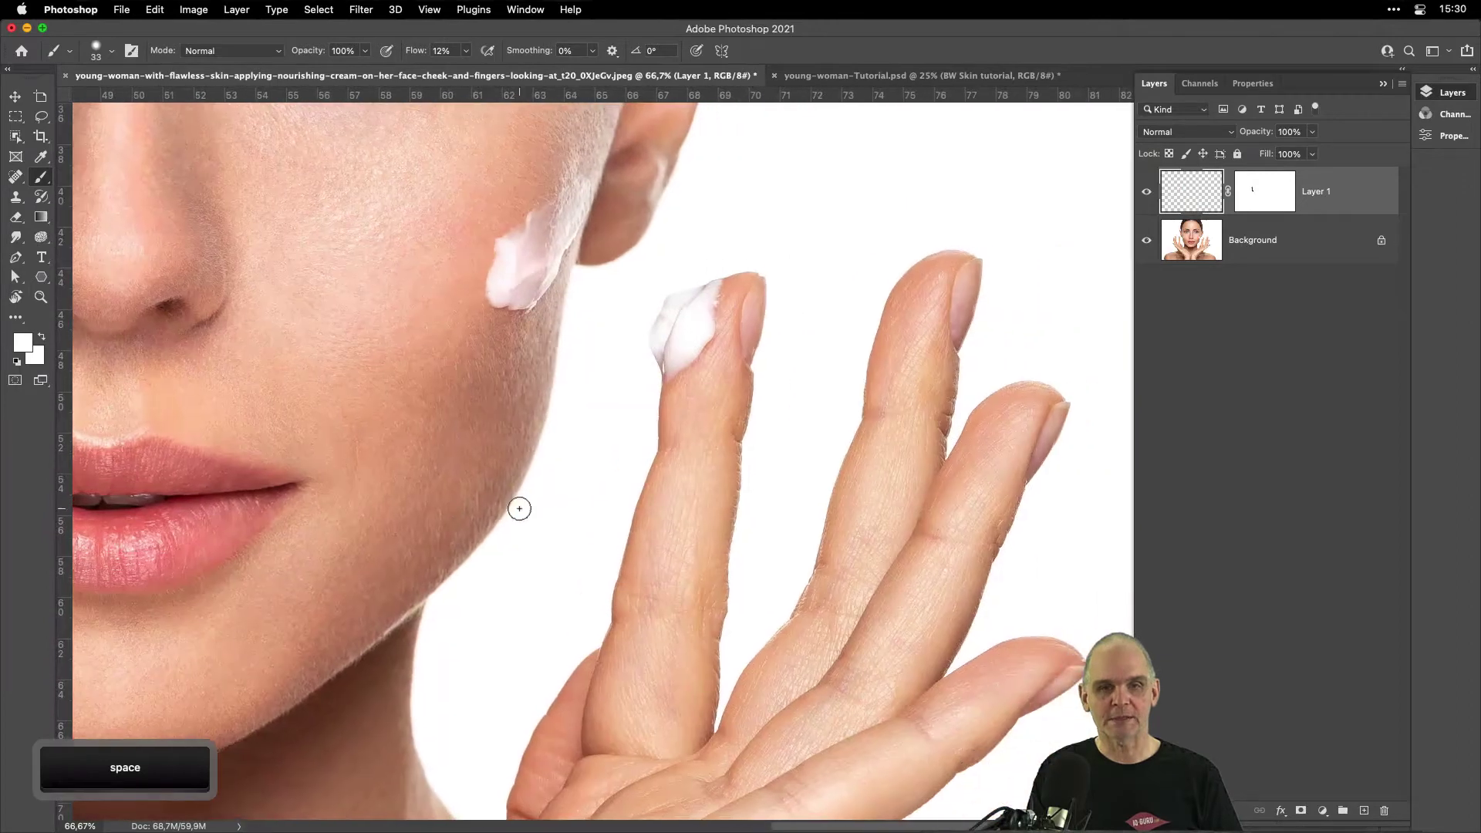
pyautogui.press('super+plus')
pyautogui.press('space')
pyautogui.moveTo(760, 457); pyautogui.dragTo(674, 502)
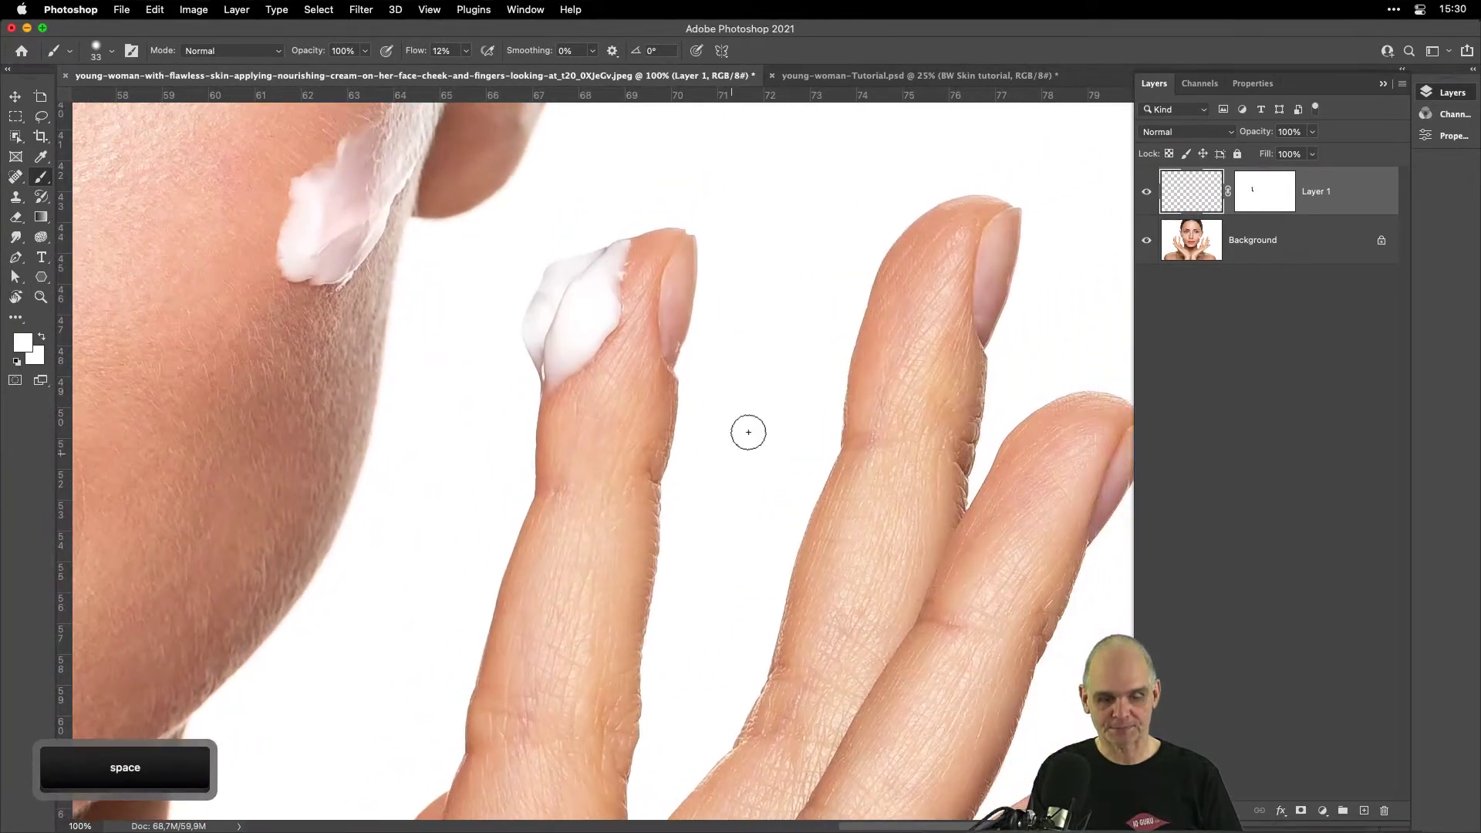
pyautogui.press('l')
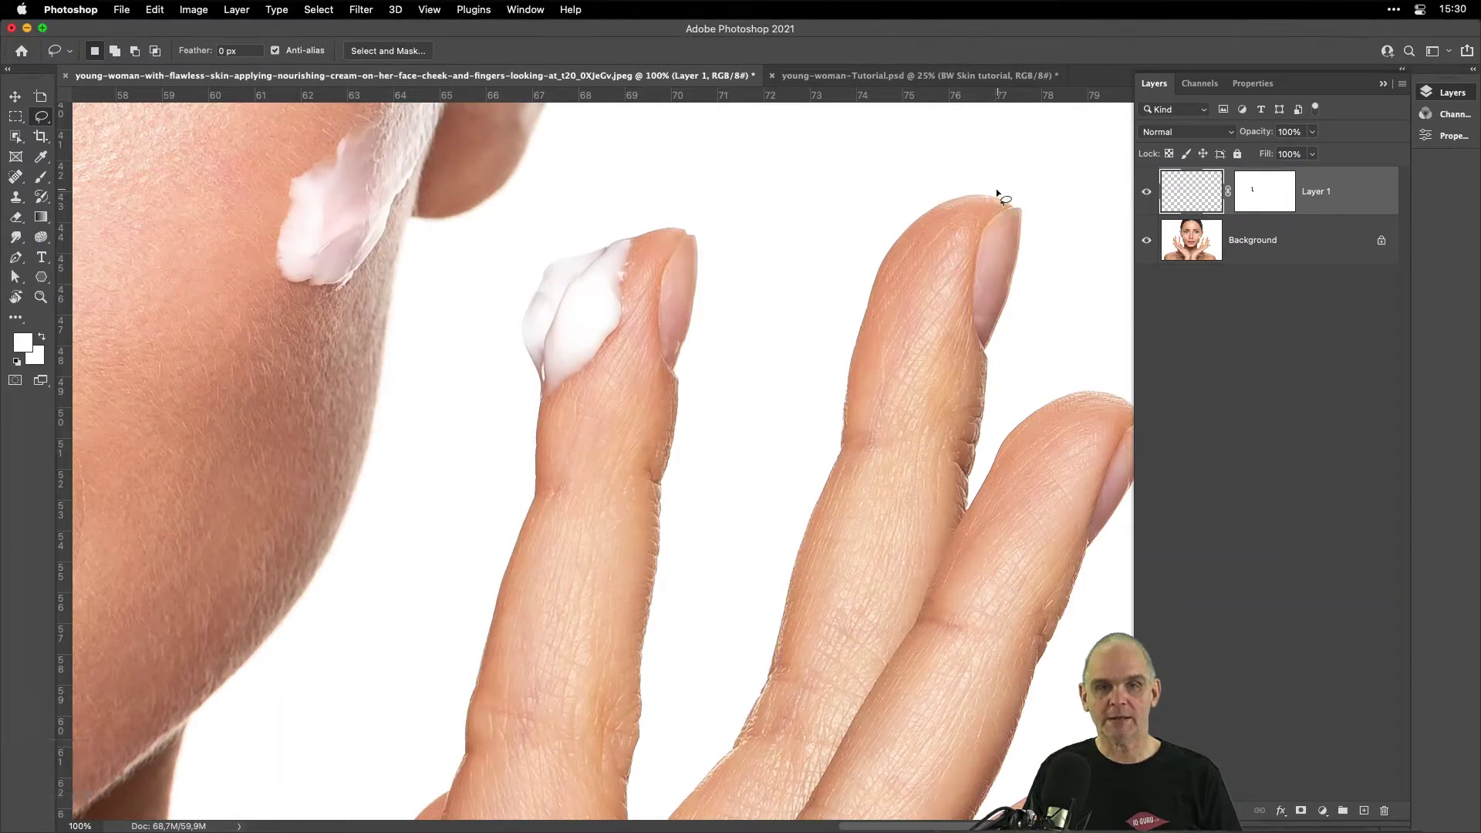
pyautogui.moveTo(998, 190)
pyautogui.mouseDown()
pyautogui.moveTo(962, 228)
pyautogui.moveTo(955, 317)
pyautogui.mouseUp()
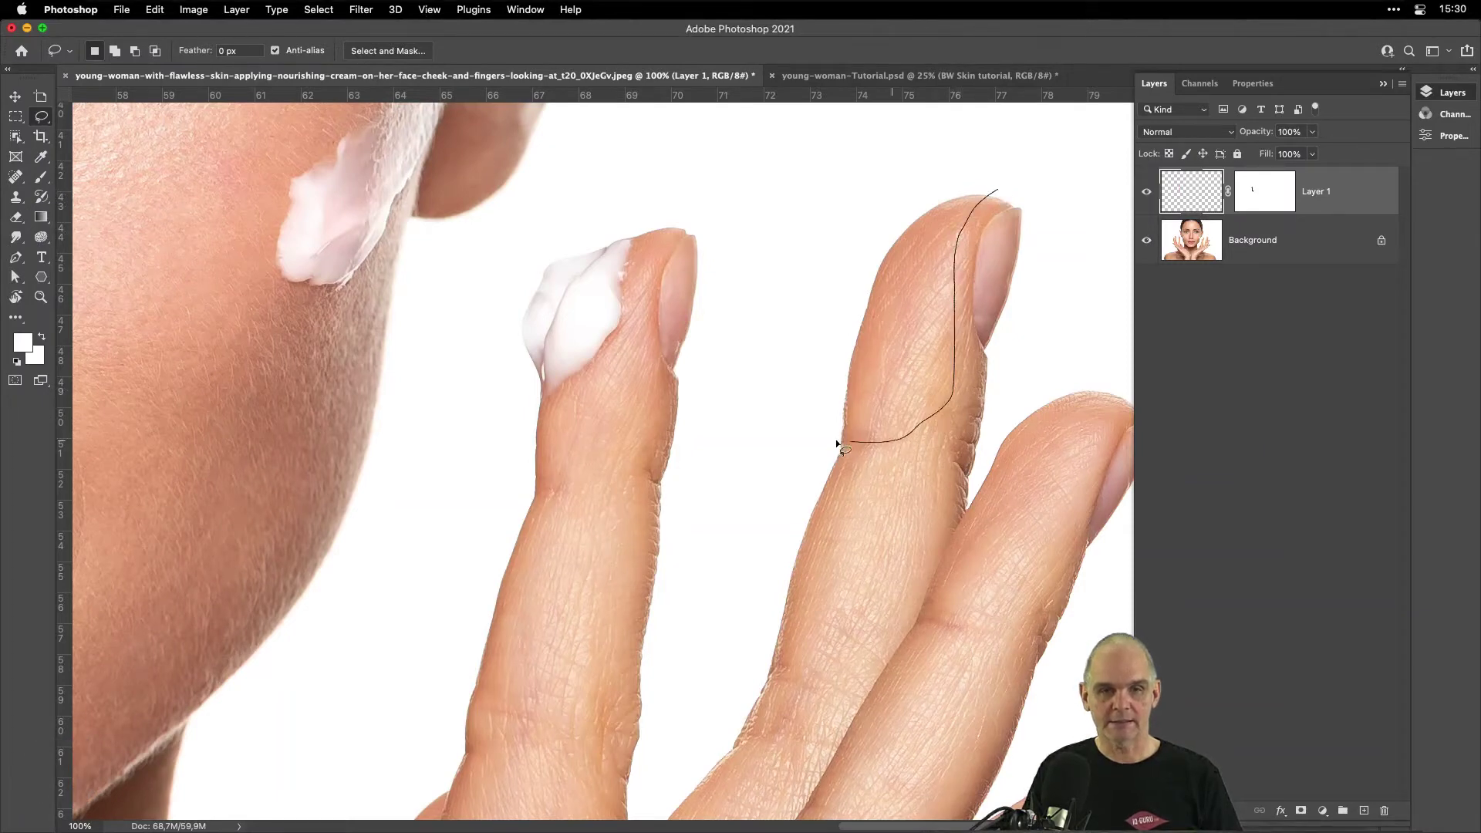
pyautogui.moveTo(807, 251)
pyautogui.mouseDown()
pyautogui.moveTo(831, 199)
pyautogui.moveTo(880, 177)
pyautogui.moveTo(995, 194)
pyautogui.mouseUp()
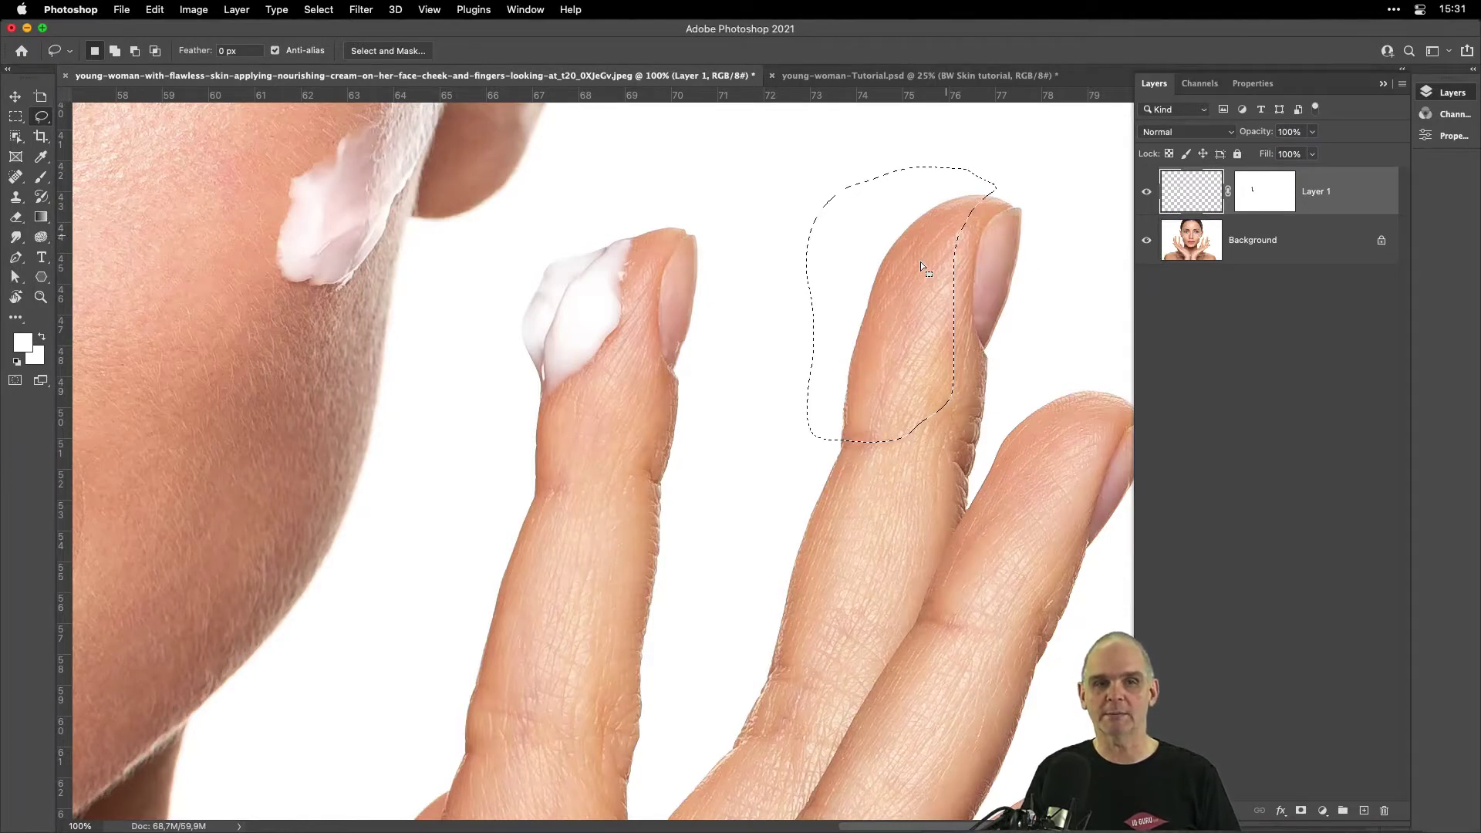
pyautogui.click(1186, 243)
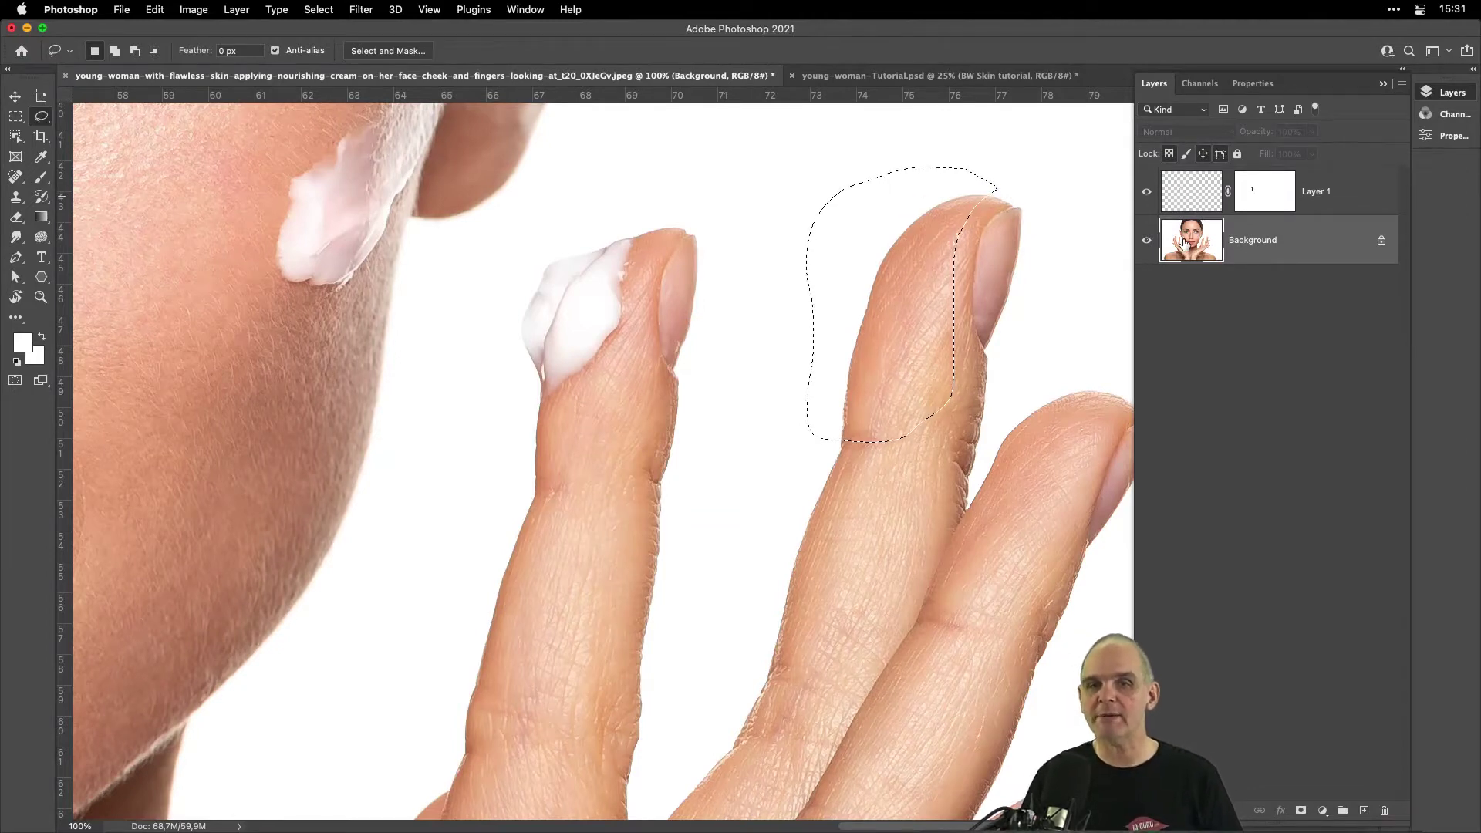
pyautogui.press('super+c')
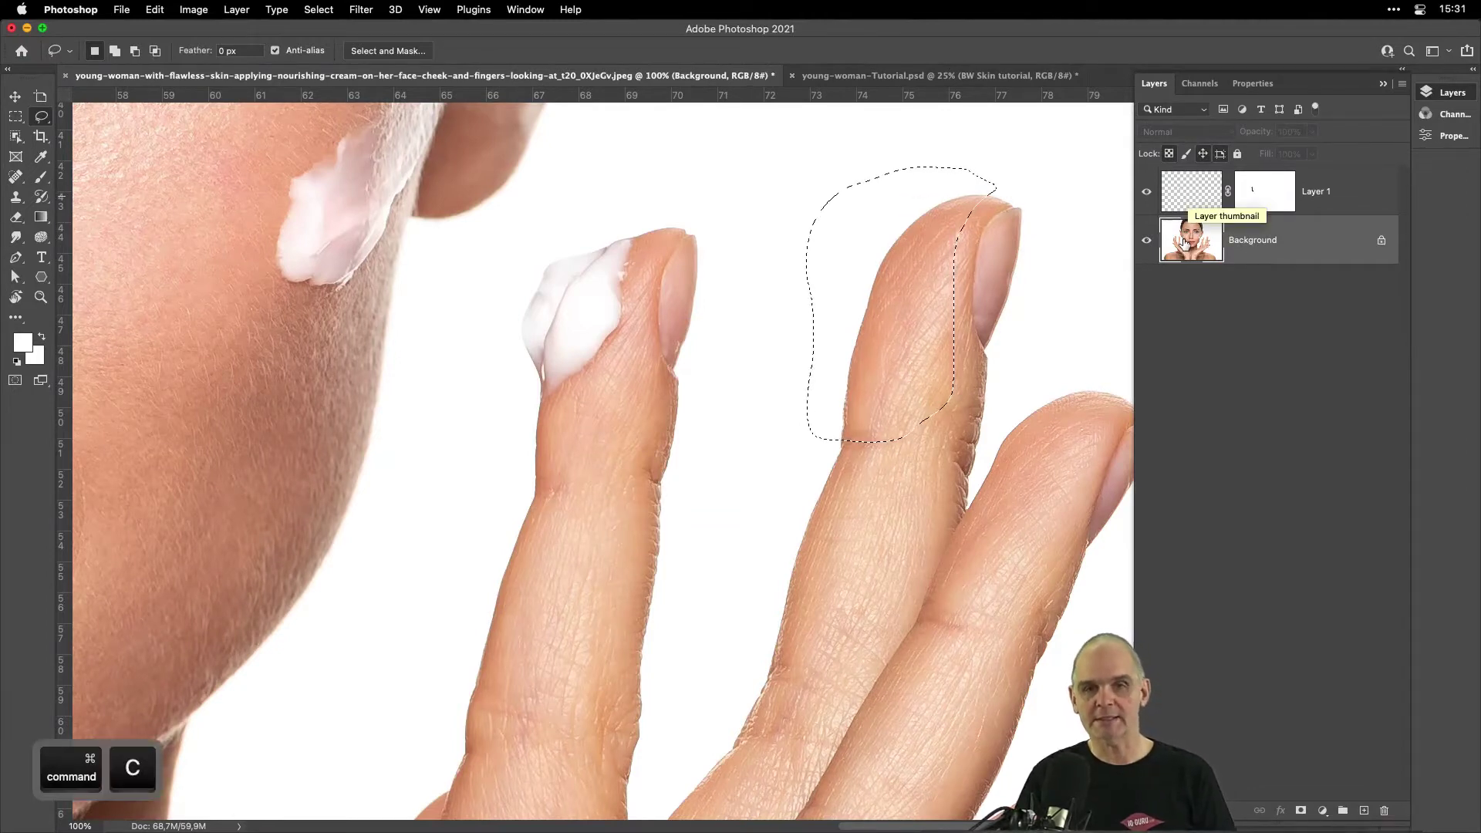
pyautogui.press('super+v')
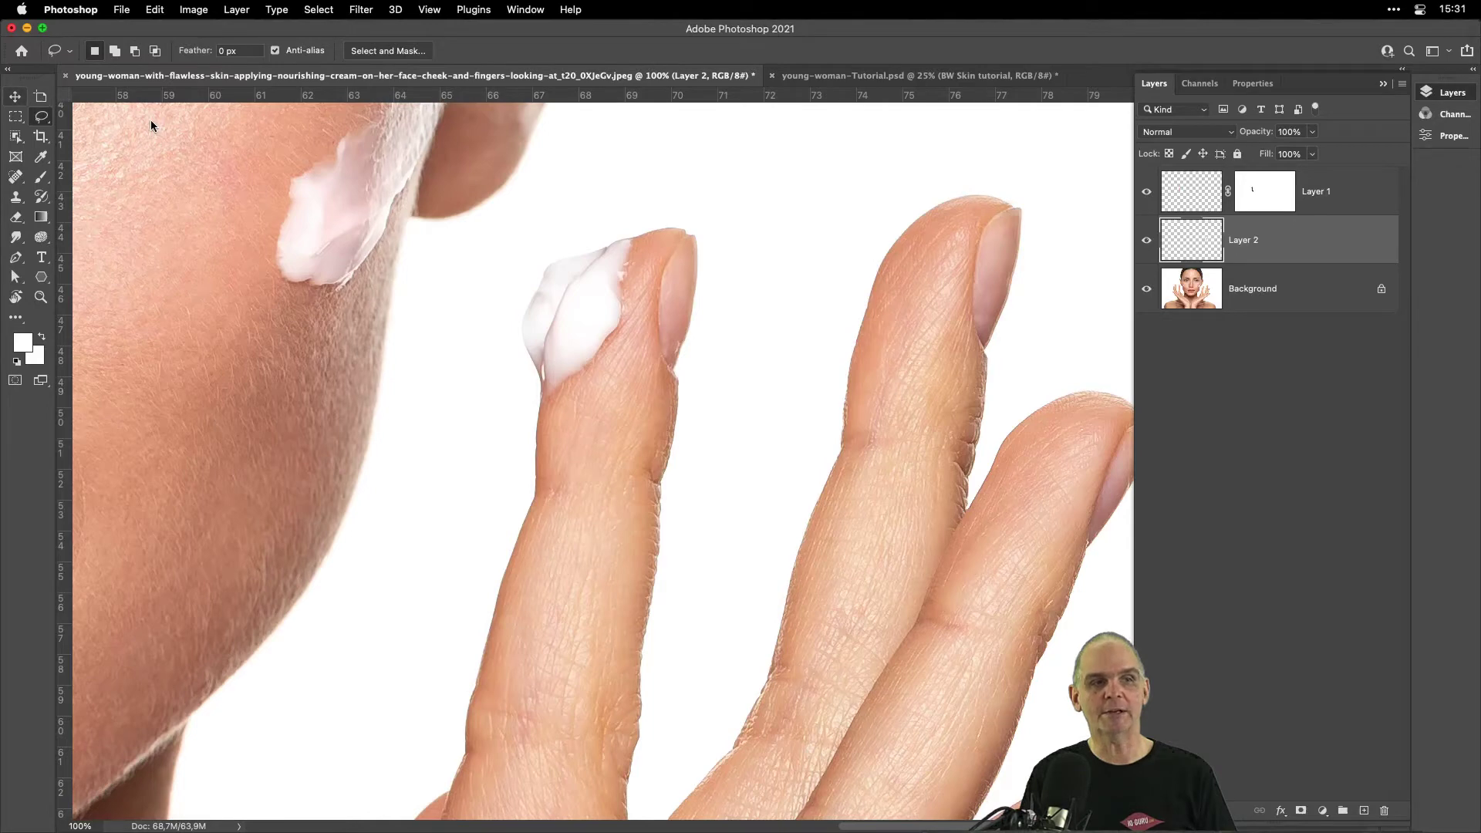
# Move the copied patch over the cream-covered fingertip of the same hand and add a layer mask to it.
pyautogui.press('v')
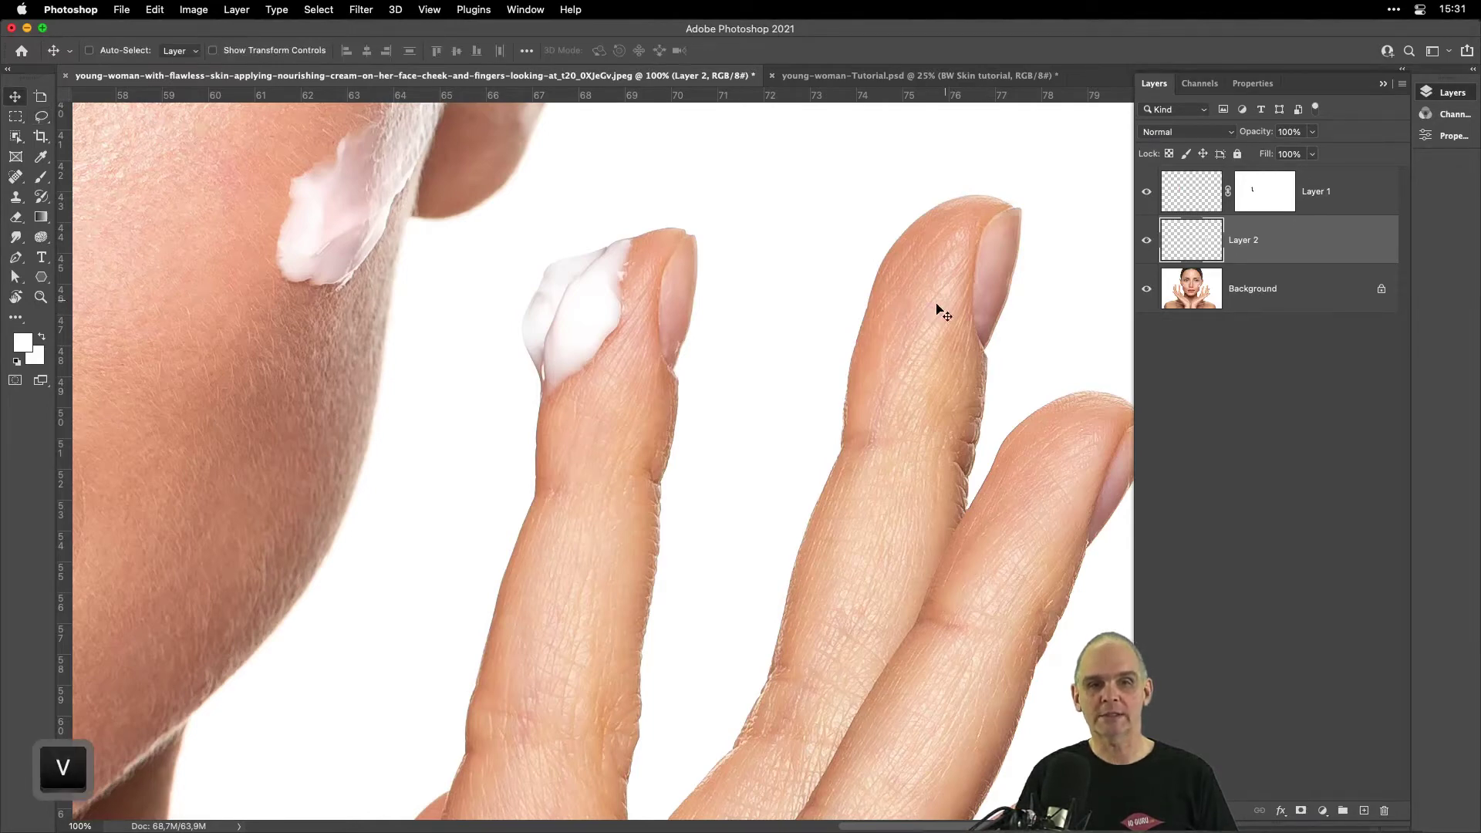
pyautogui.moveTo(939, 311); pyautogui.dragTo(634, 342)
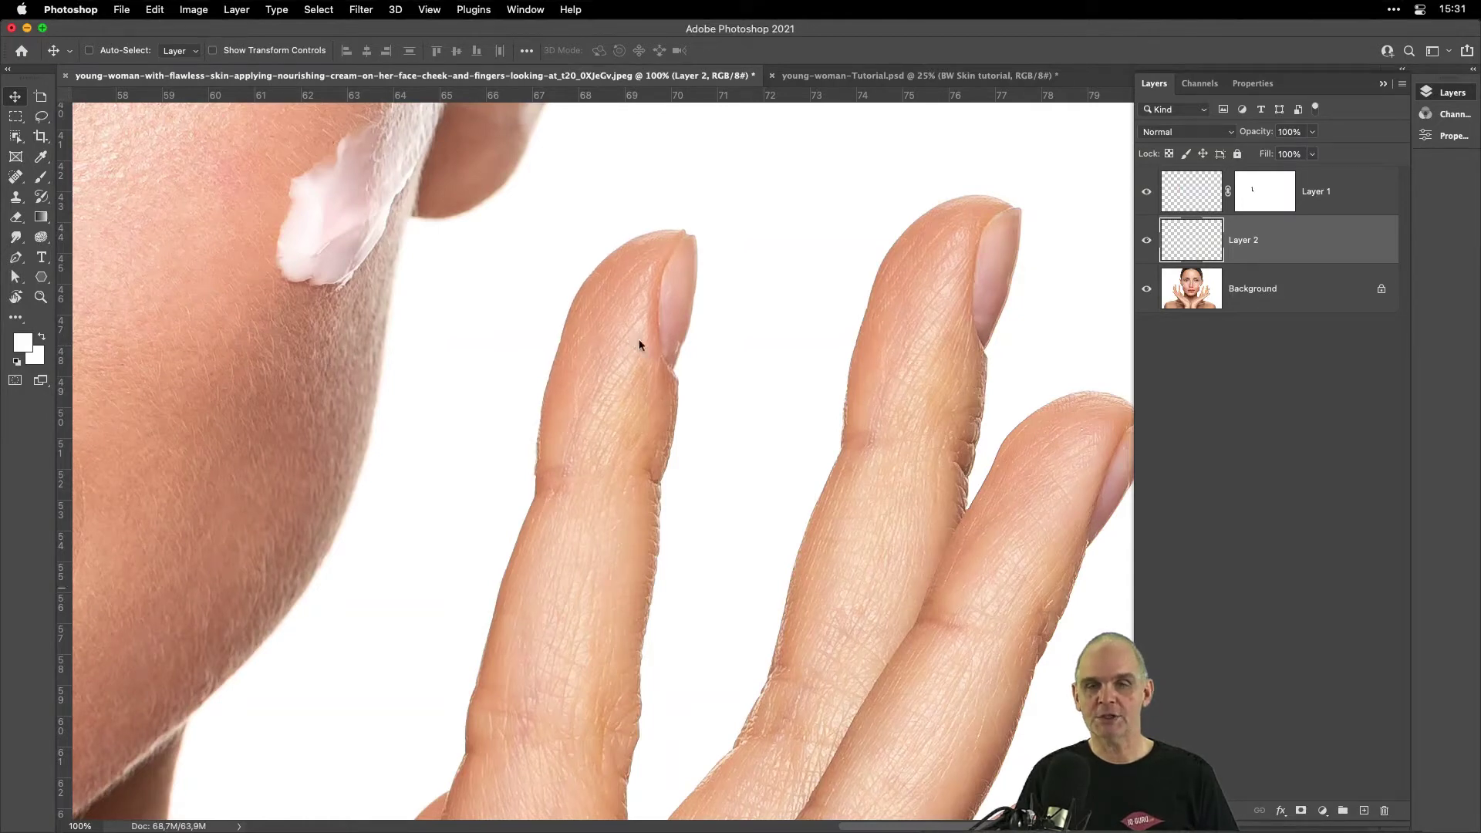
pyautogui.click(1300, 811)
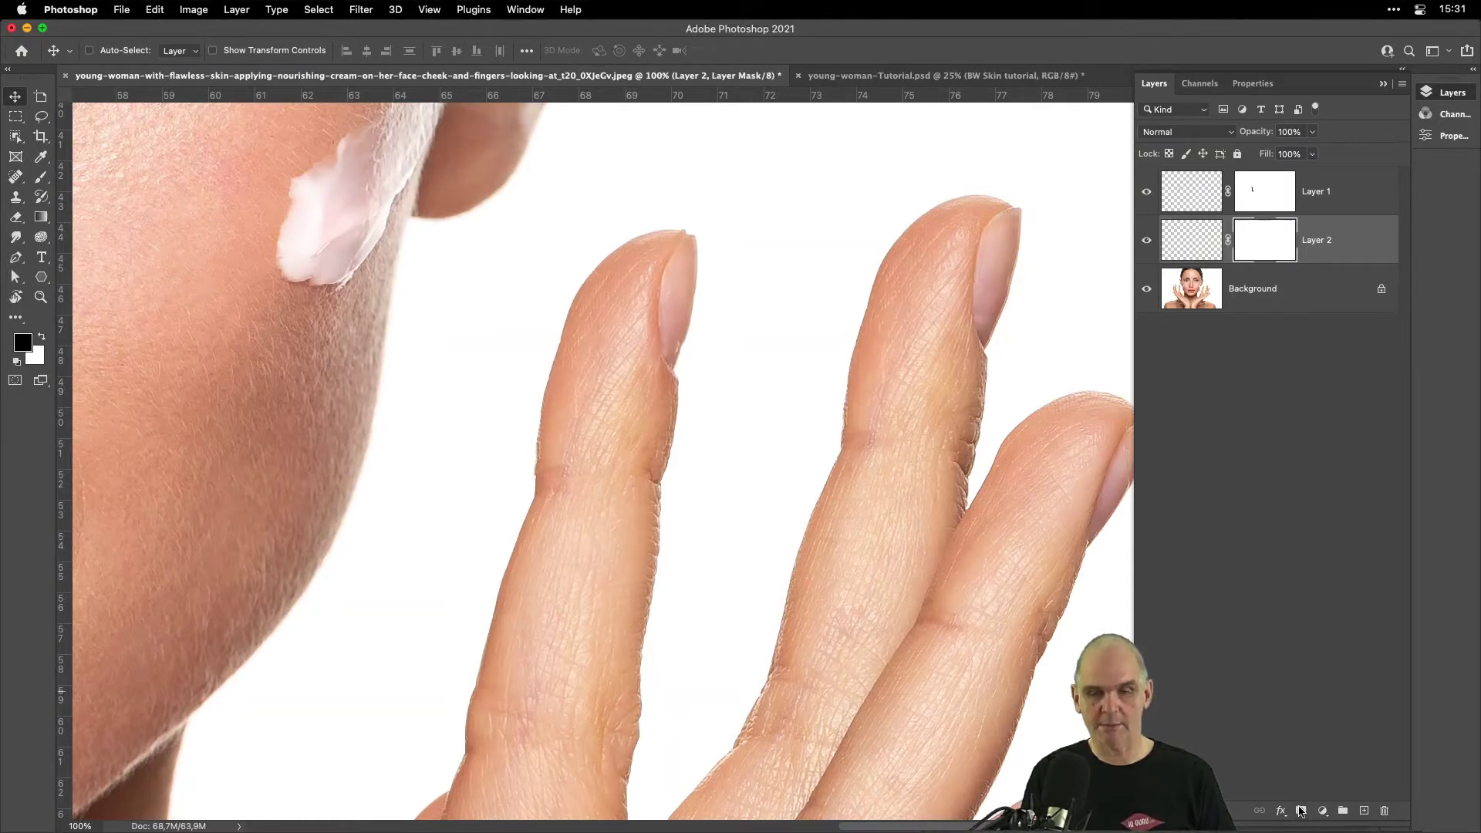
# Blend the copied patch into the finger by painting black on Layer 2's mask with a soft 91 px brush at 12% flow.
pyautogui.press('b')
pyautogui.moveTo(595, 521)
pyautogui.mouseDown()
pyautogui.moveTo(620, 524)
pyautogui.moveTo(616, 487)
pyautogui.moveTo(545, 481)
pyautogui.moveTo(618, 410)
pyautogui.moveTo(674, 264)
pyautogui.moveTo(651, 438)
pyautogui.mouseUp()
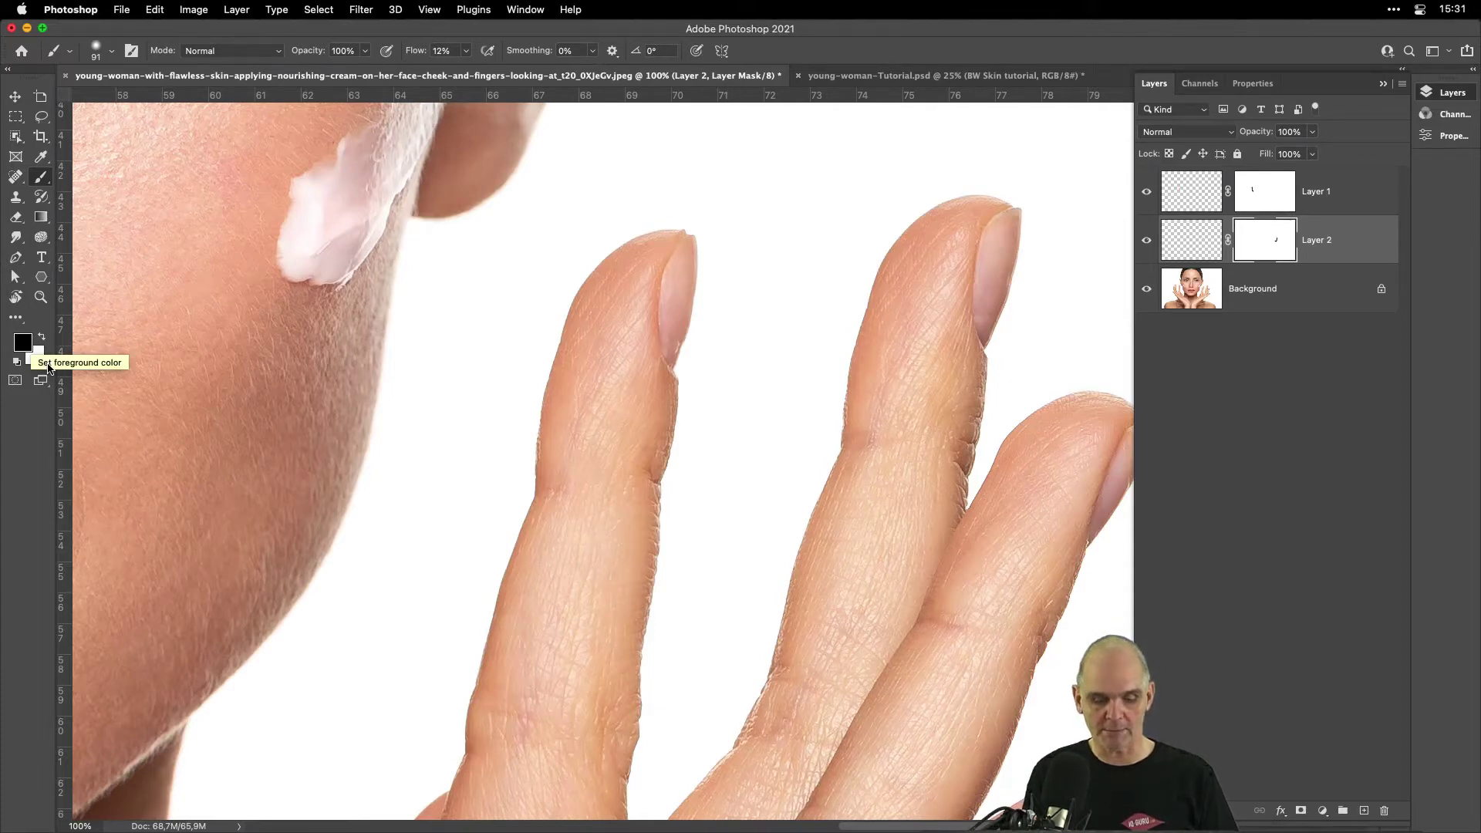
pyautogui.press('d')
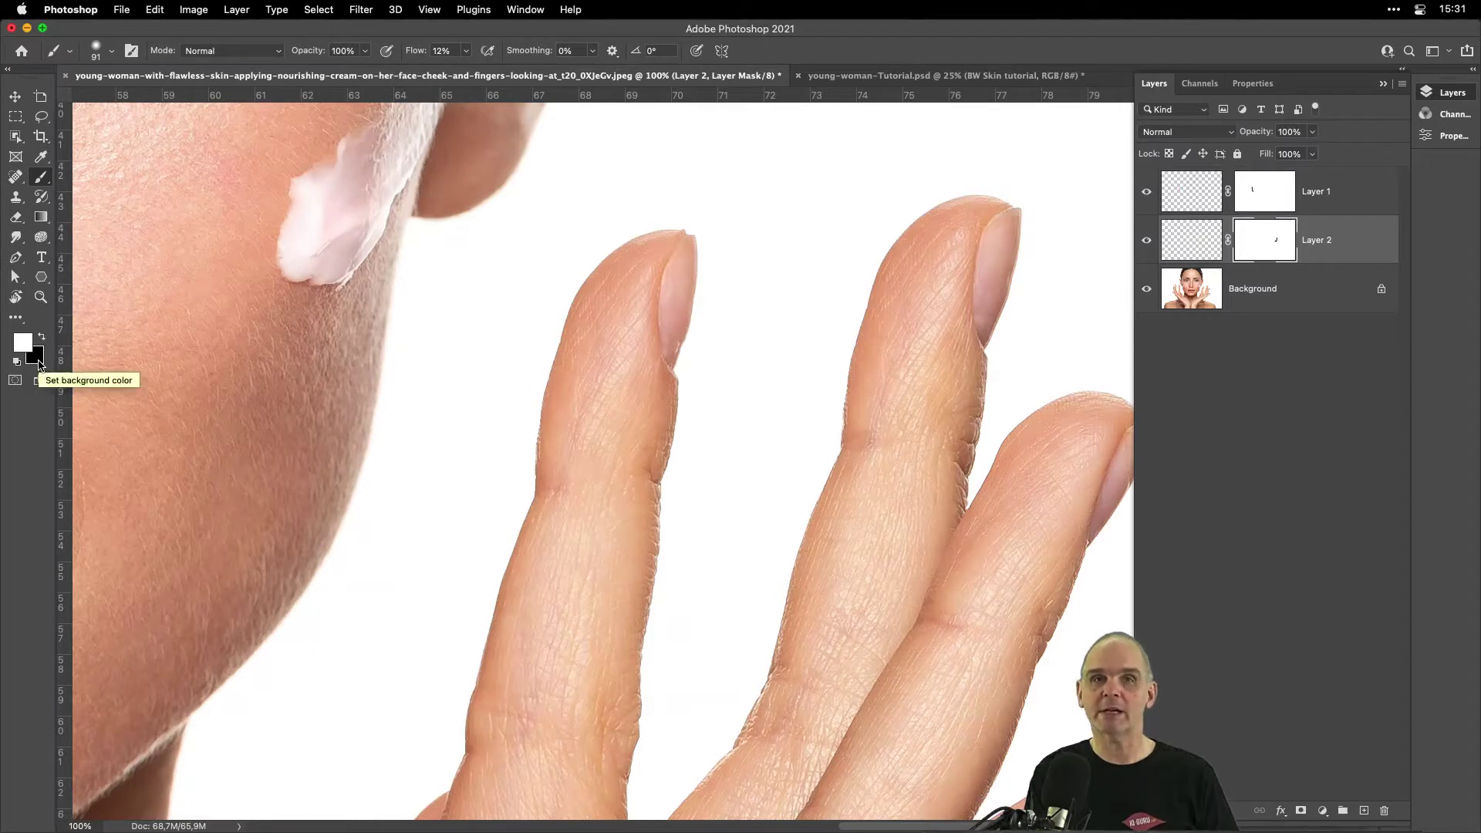
pyautogui.press('x')
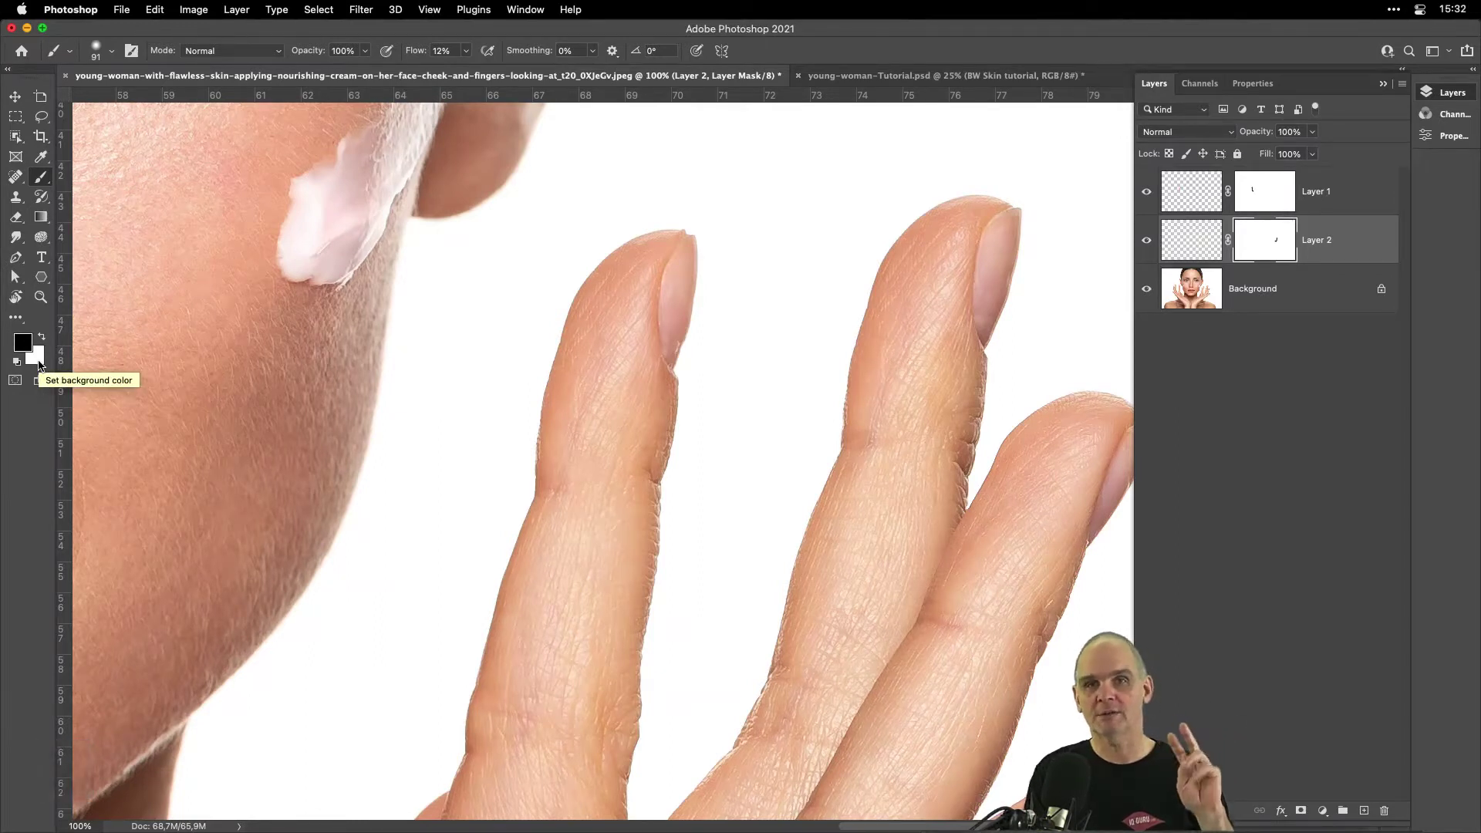
pyautogui.press('x')
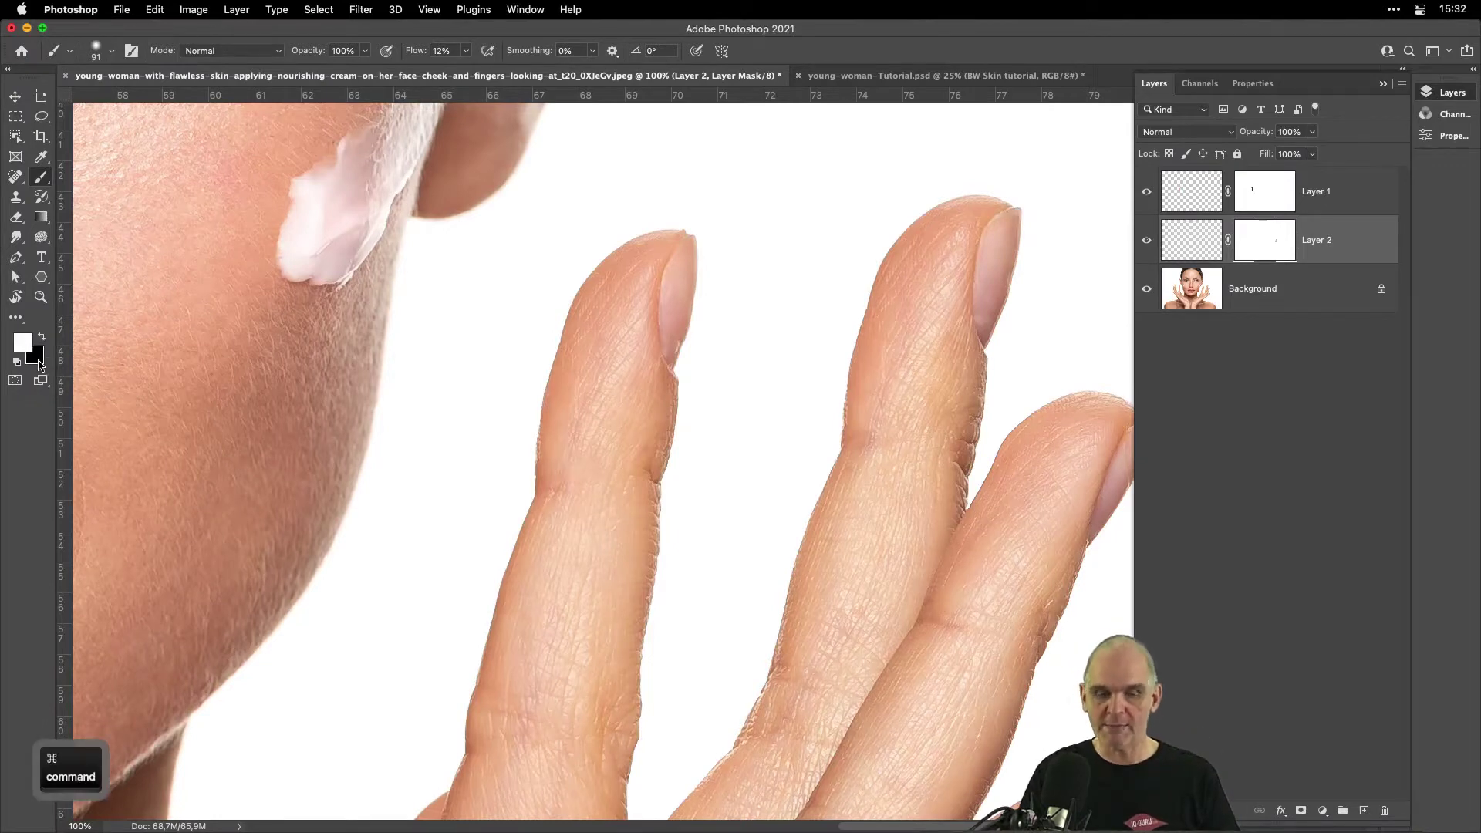
# Merge Layer 1, Layer 2 and the Background into a single layer.
pyautogui.press('super+minus')
pyautogui.press('super+minus')
pyautogui.press('super+minus')
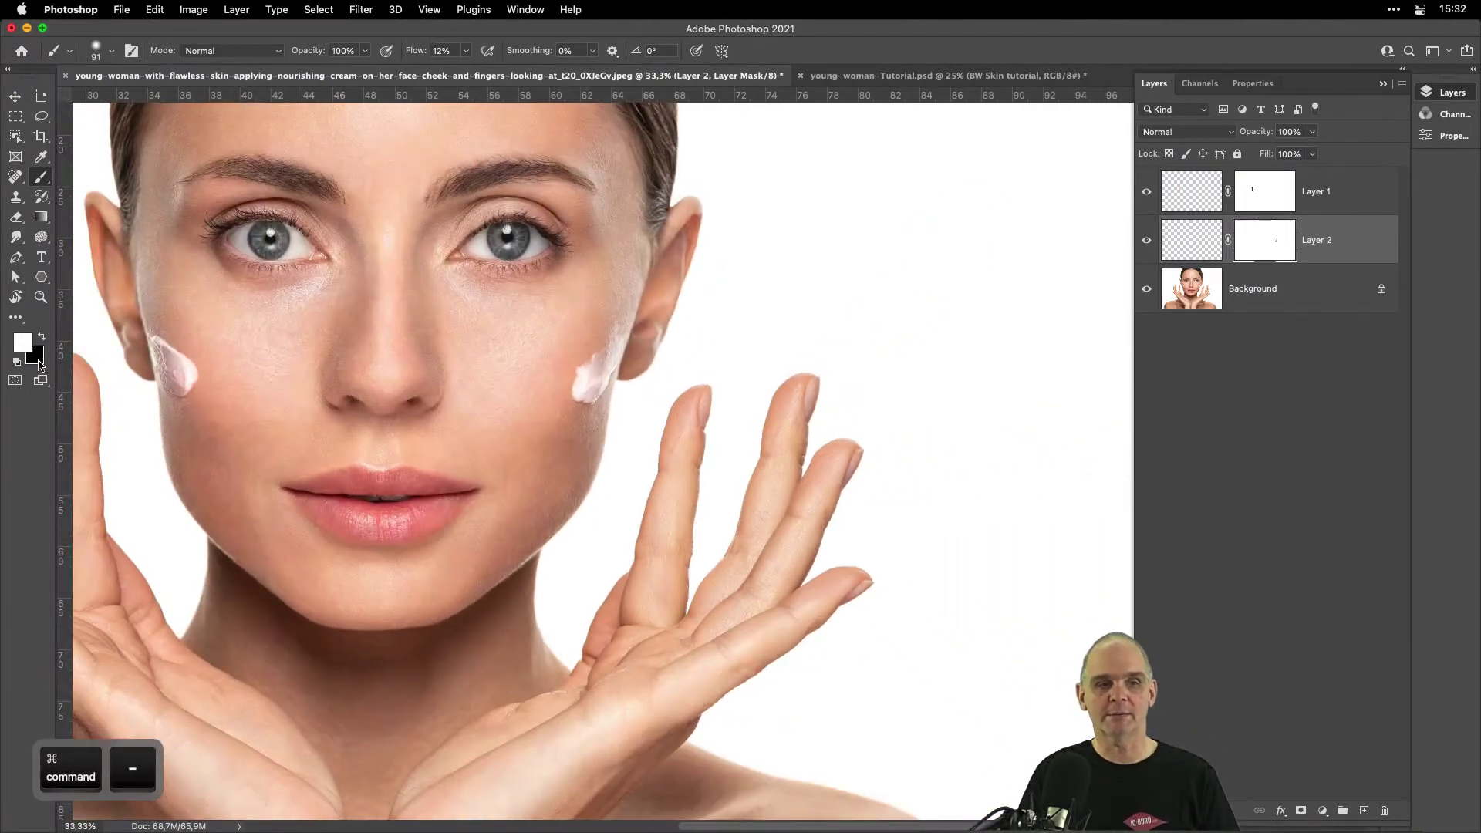
pyautogui.press('space')
pyautogui.moveTo(304, 440); pyautogui.dragTo(567, 529)
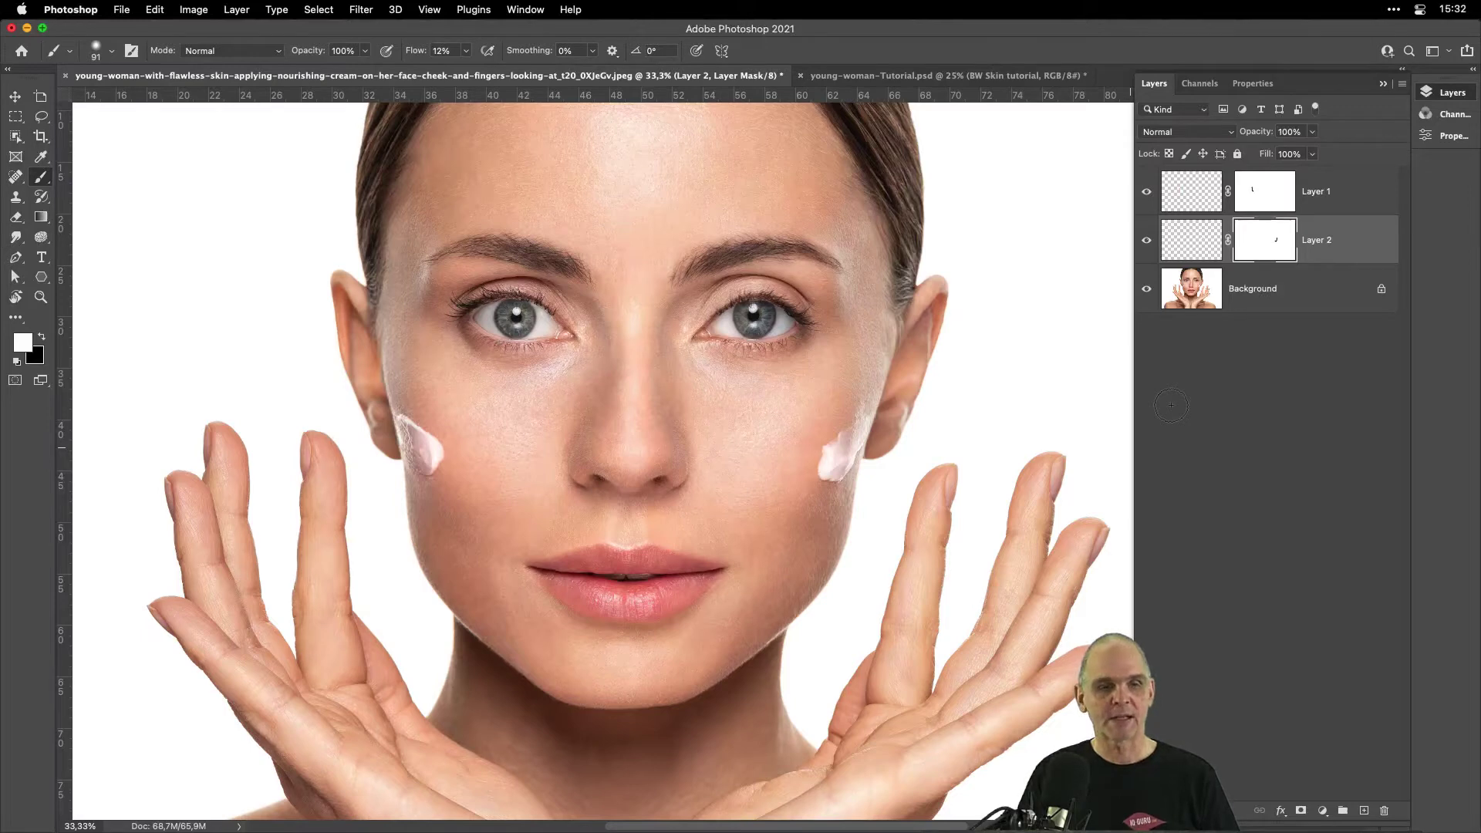
pyautogui.click(1203, 202)
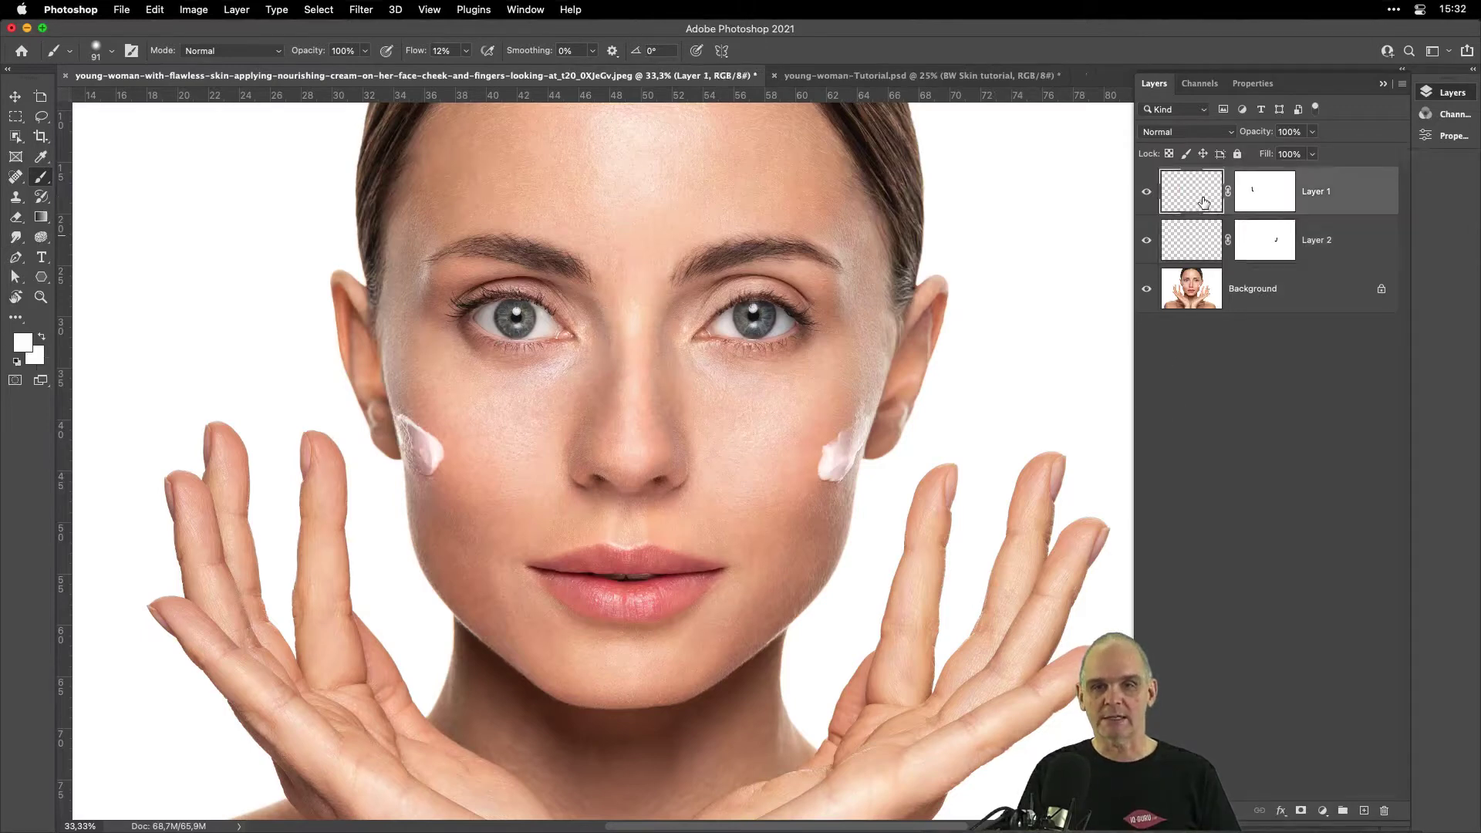
pyautogui.keyDown('shift'); pyautogui.click(1193, 297); pyautogui.keyUp('shift')
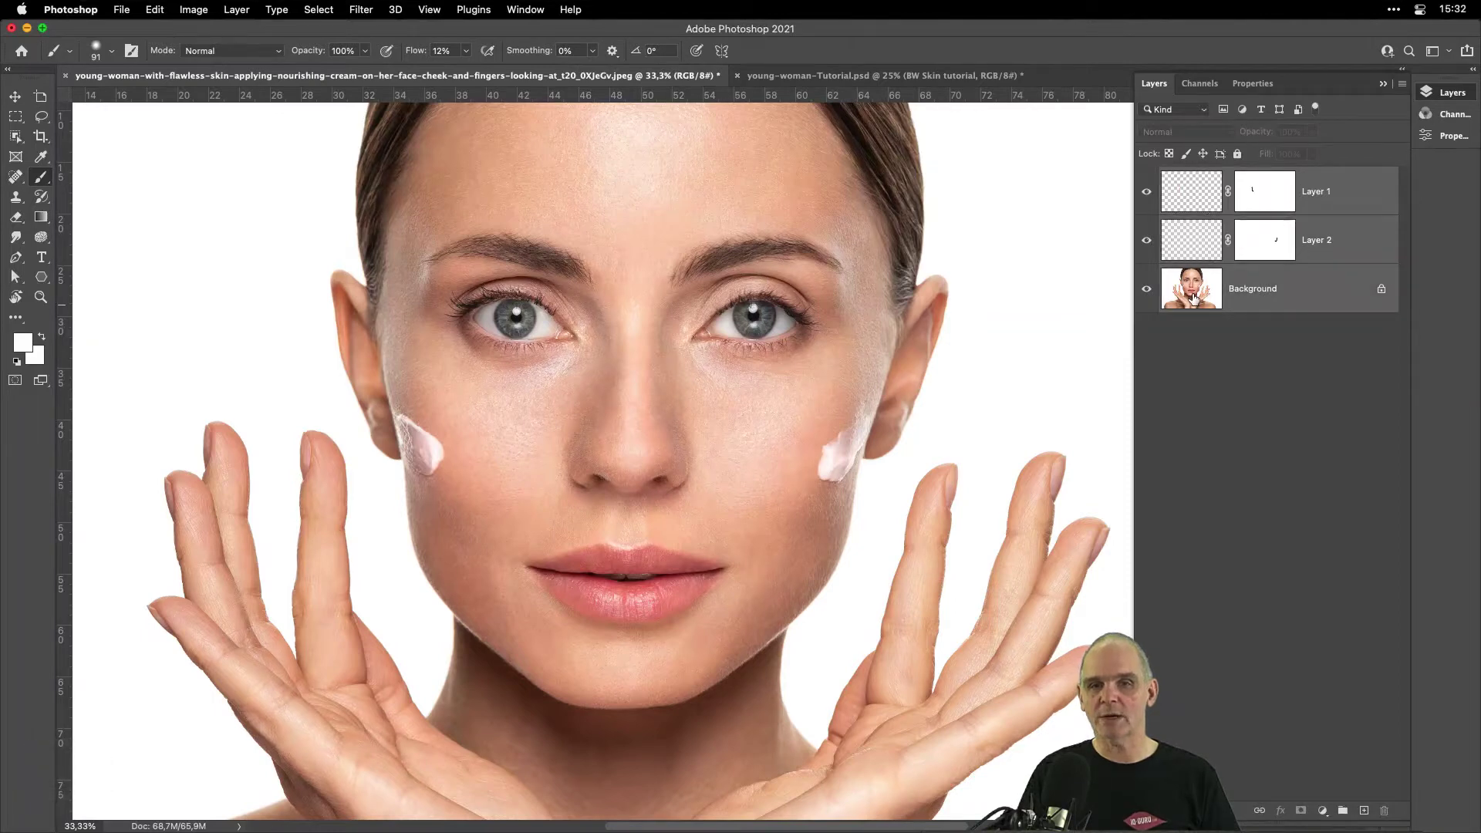
pyautogui.click(1402, 85)
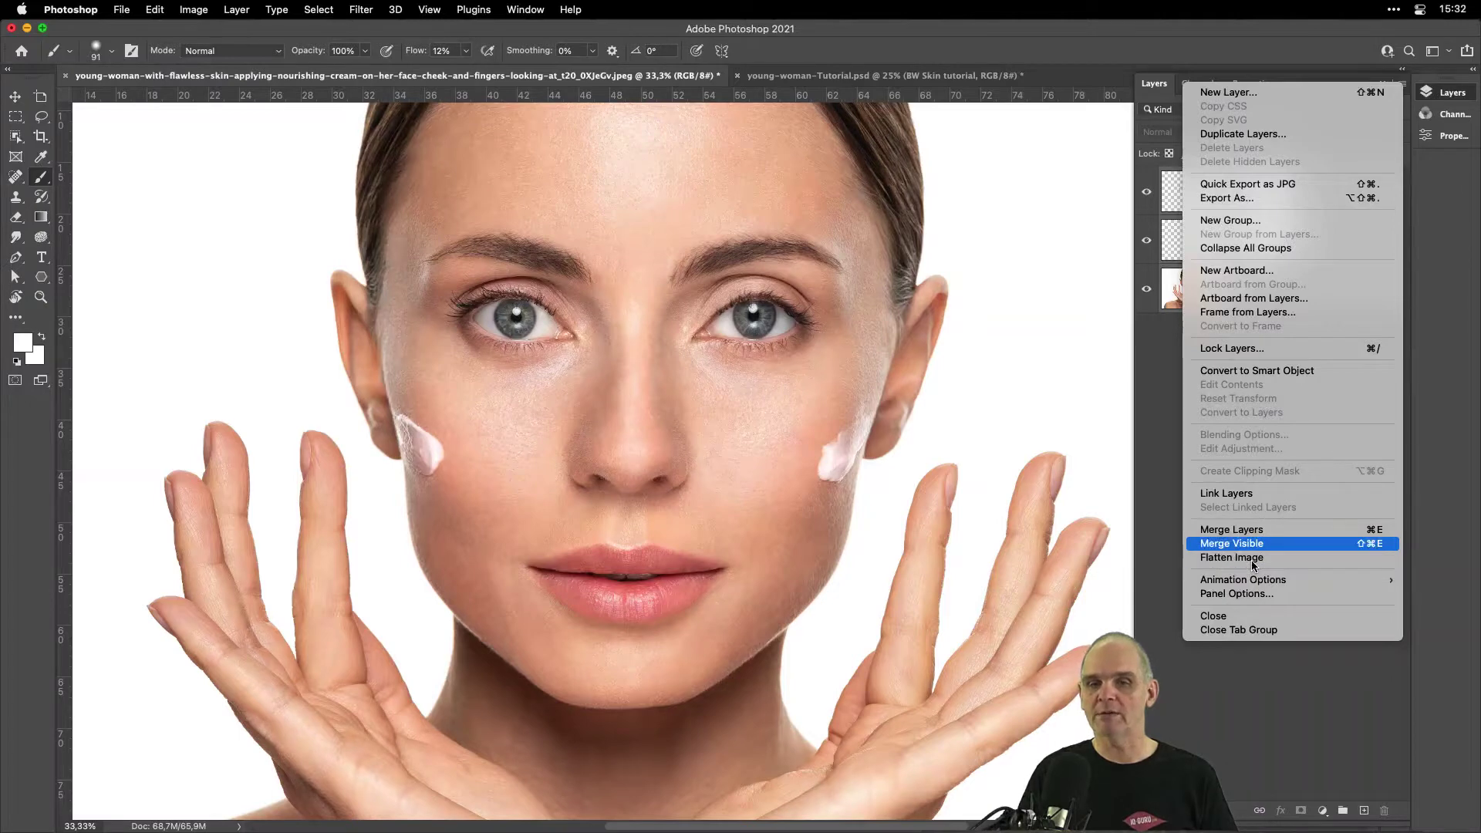
pyautogui.click(1382, 532)
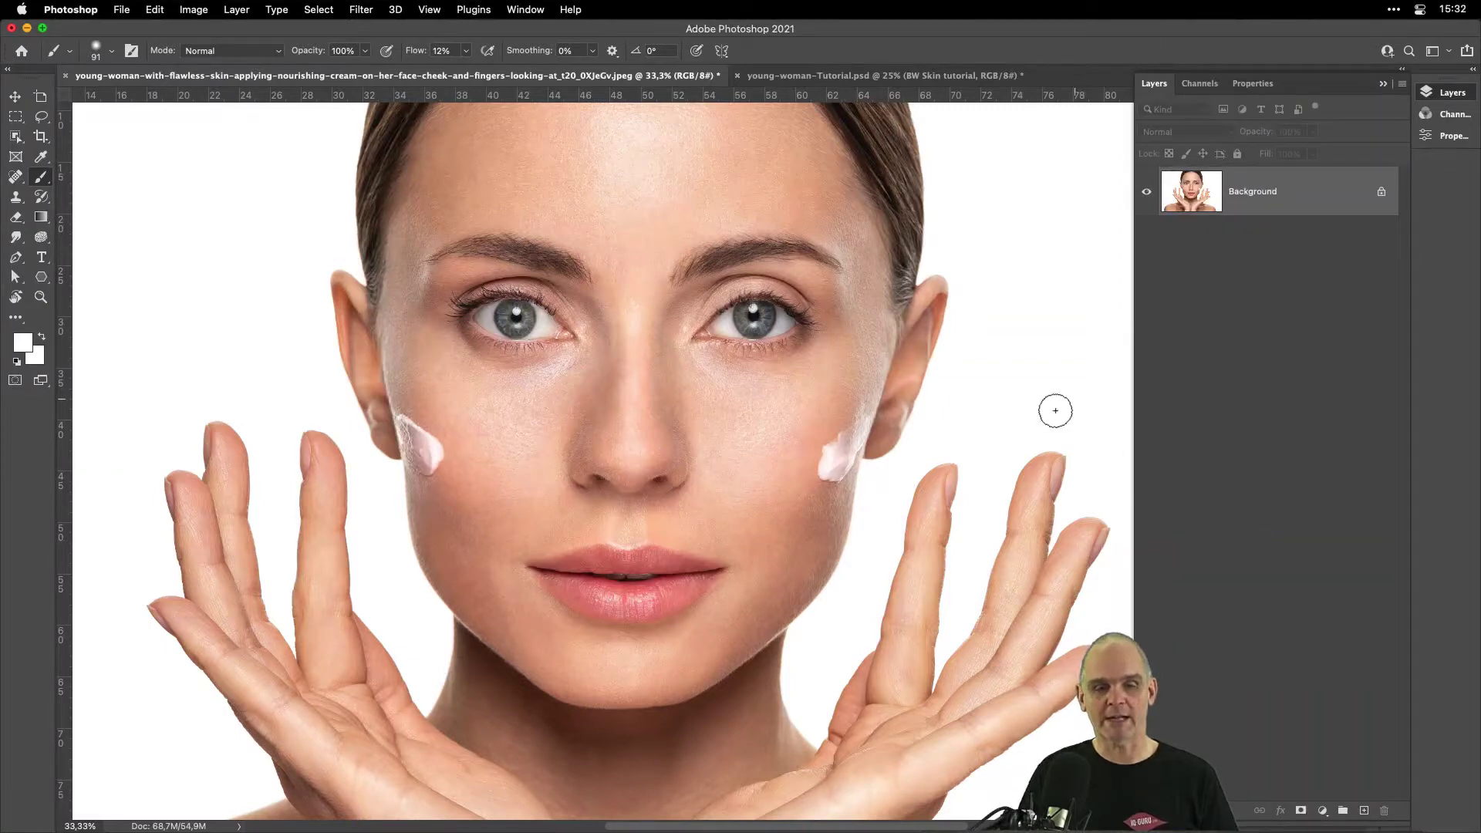
# Select the woman automatically with the Object Selection tool's Select Subject option.
pyautogui.press('super+minus')
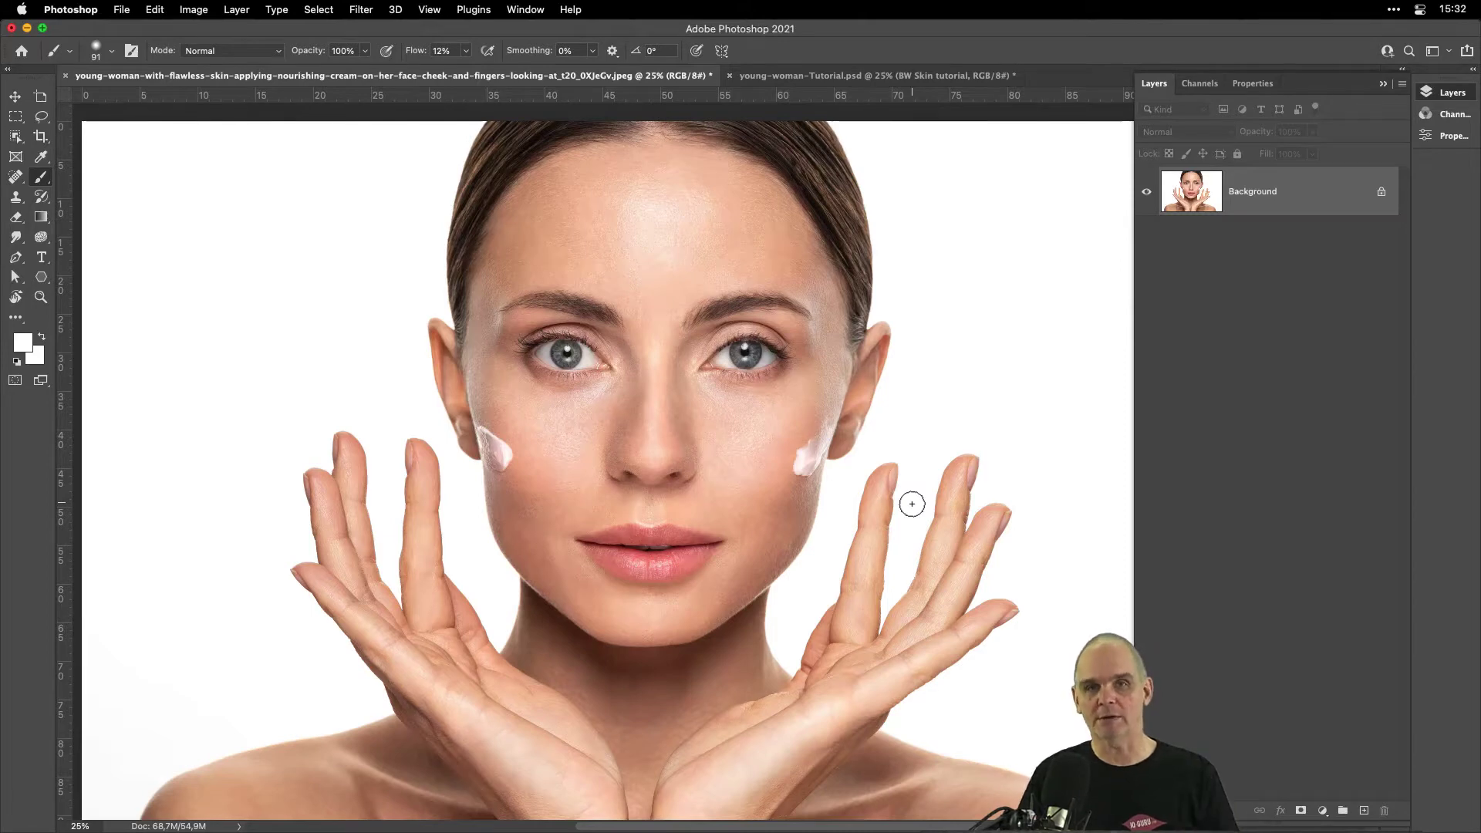
pyautogui.press('super+minus')
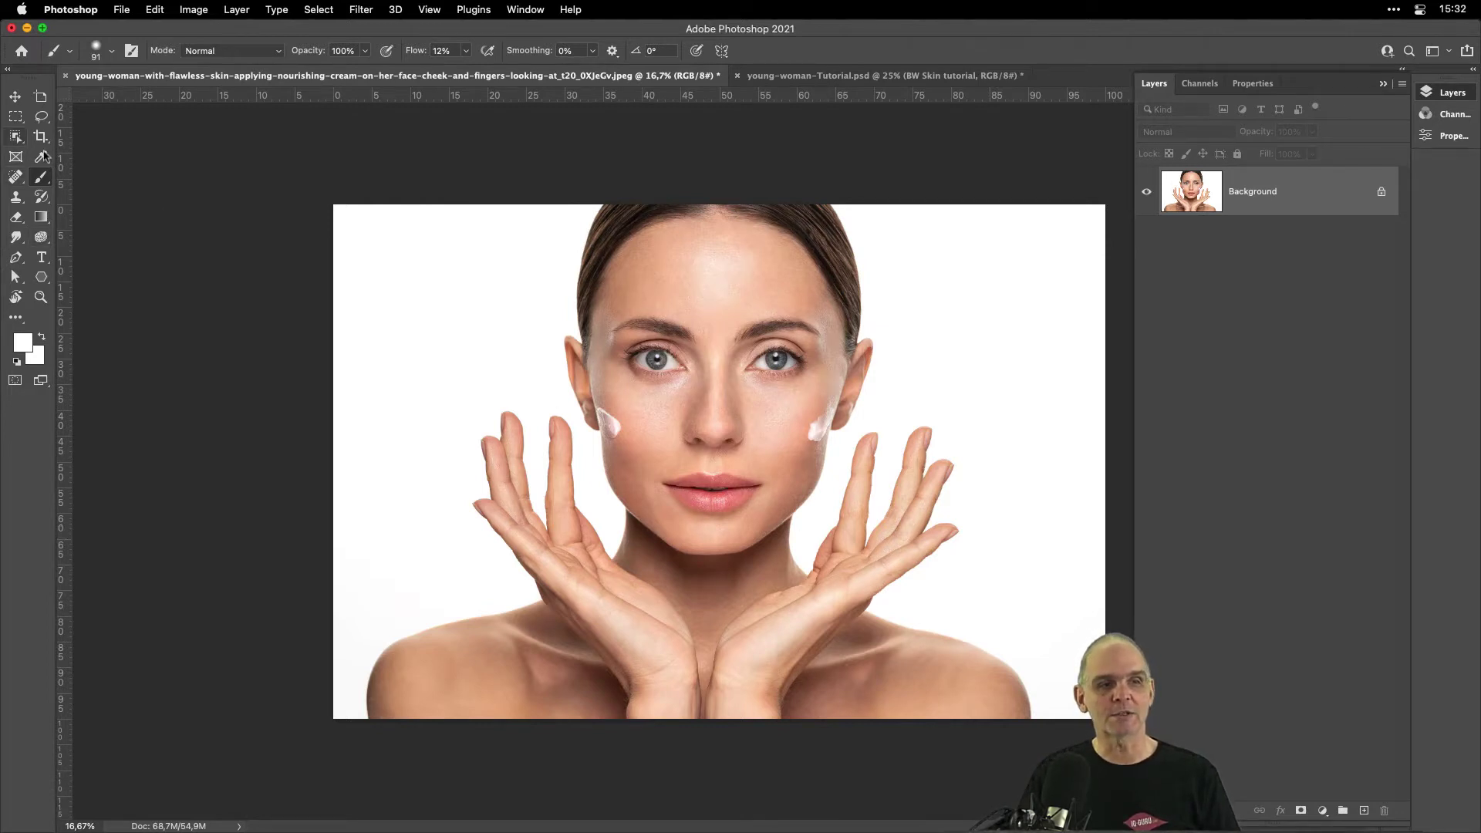
pyautogui.click(15, 140)
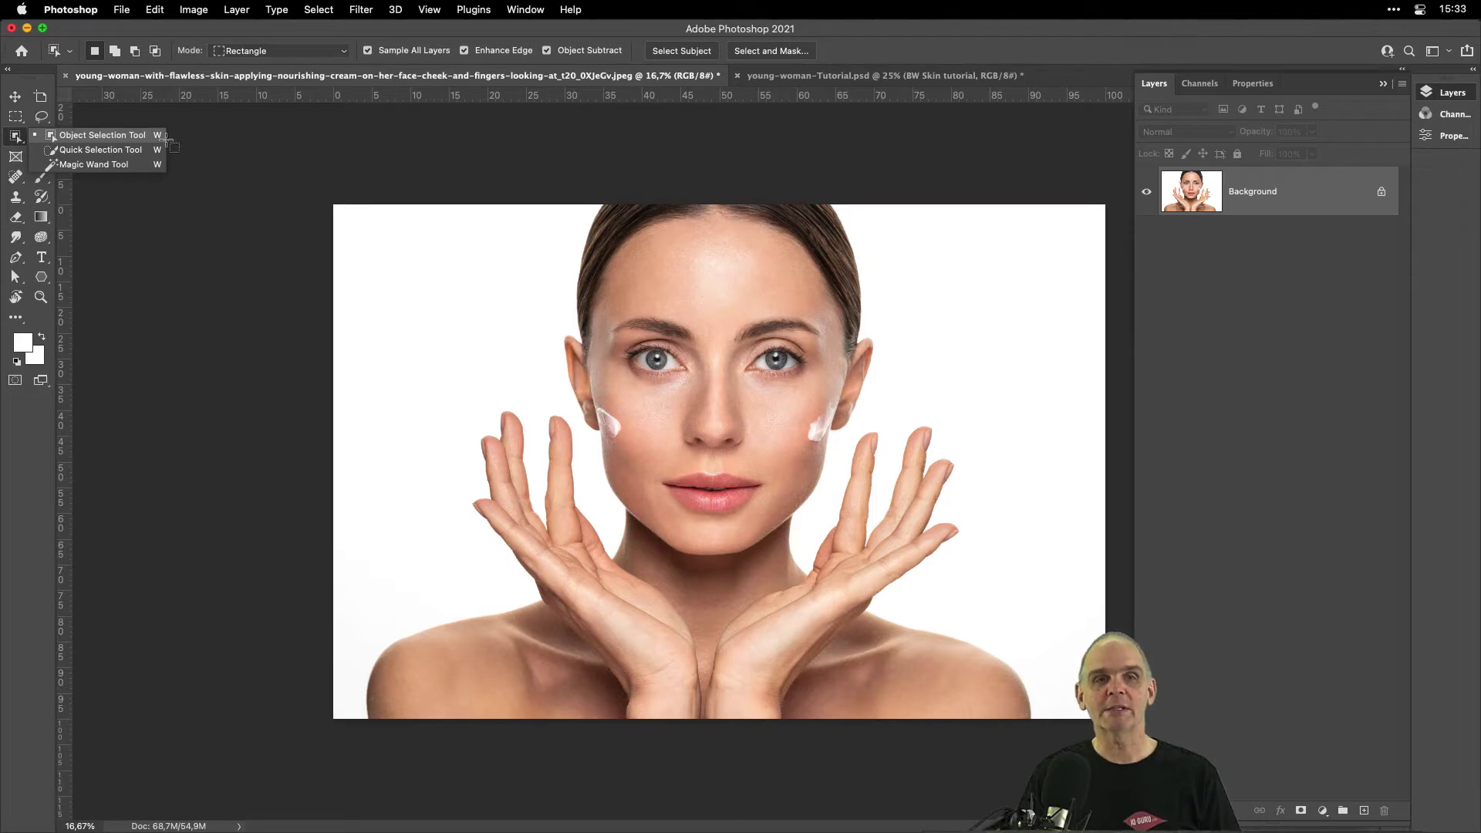
pyautogui.click(705, 55)
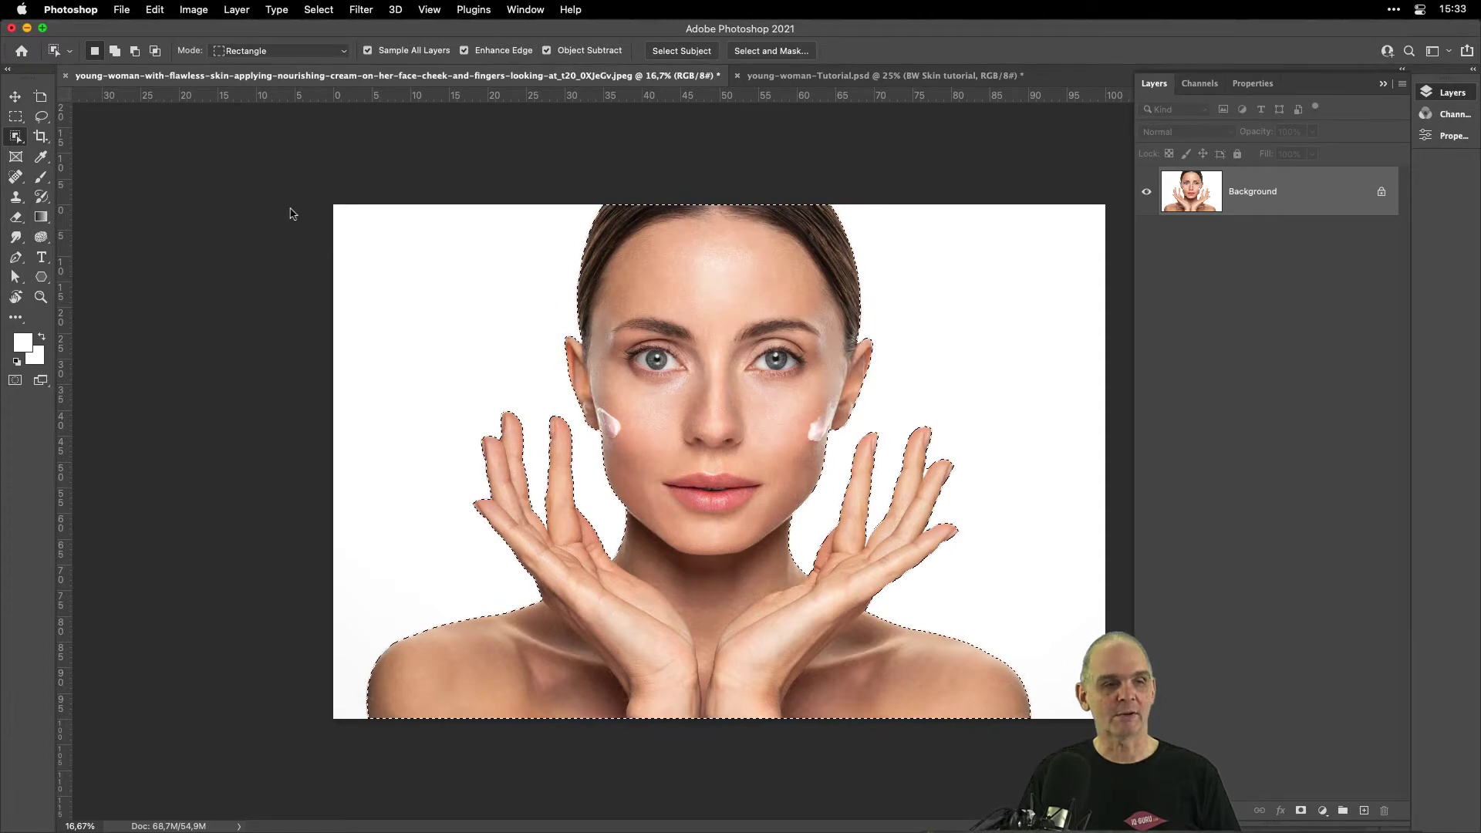
# Examine the selection edge along the neck and around the fingers of the photo's right-side hand.
pyautogui.click(41, 297)
pyautogui.moveTo(575, 500); pyautogui.dragTo(688, 503)
pyautogui.press('space')
pyautogui.moveTo(938, 517); pyautogui.dragTo(271, 441)
pyautogui.moveTo(811, 478); pyautogui.dragTo(600, 335)
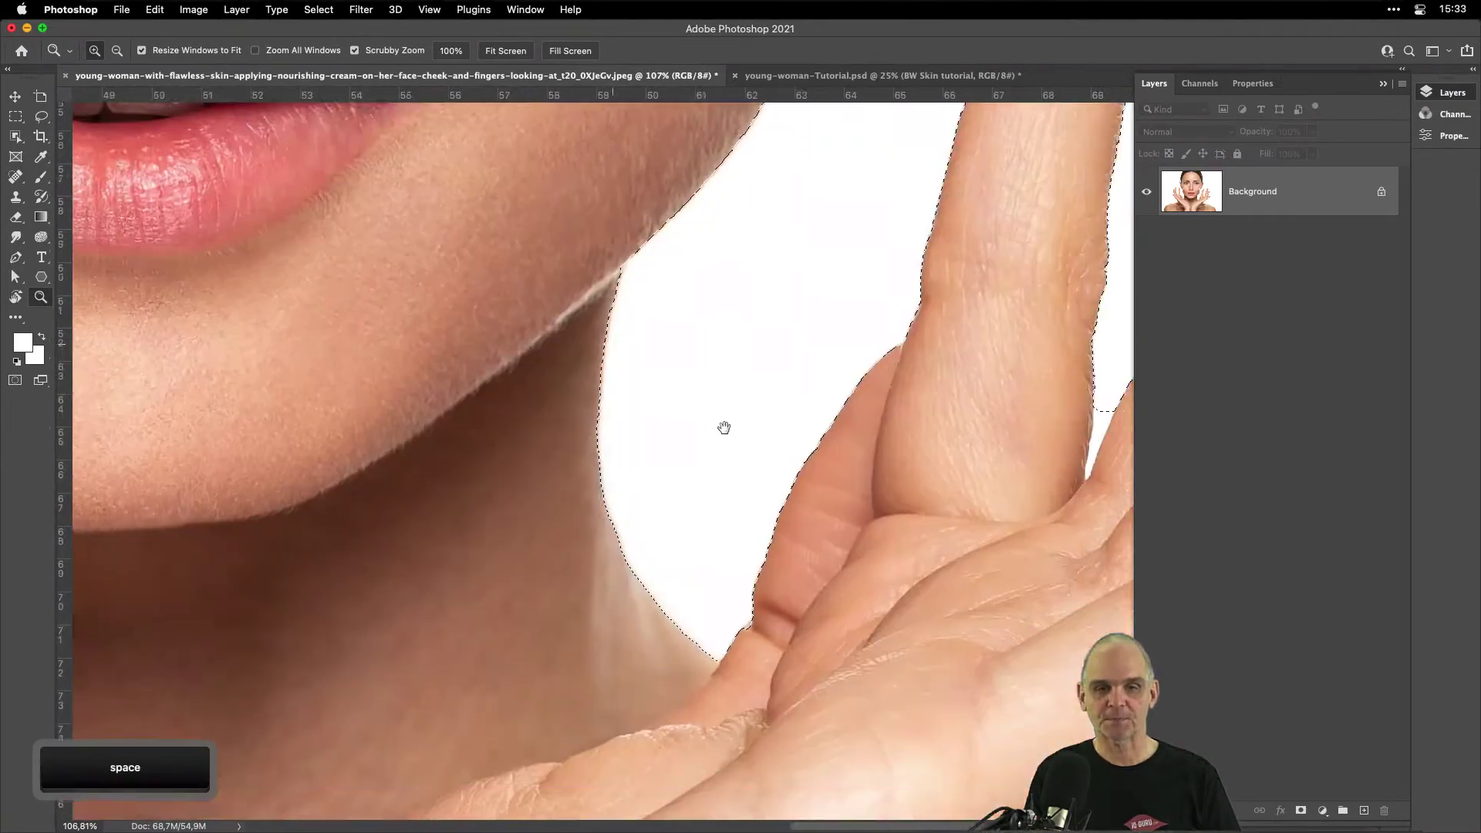
pyautogui.moveTo(765, 450); pyautogui.dragTo(668, 407)
pyautogui.moveTo(886, 470); pyautogui.dragTo(641, 383)
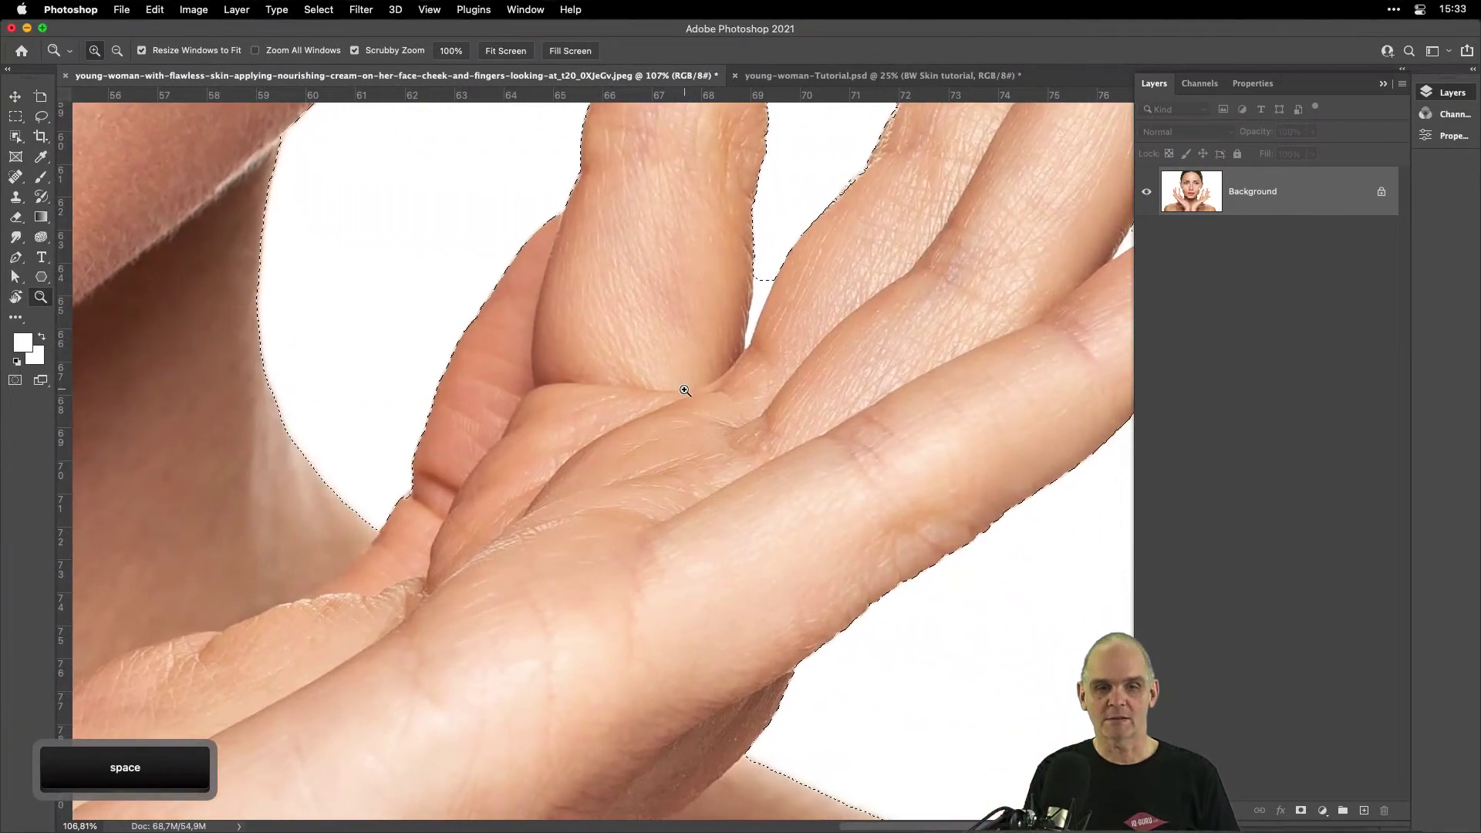
pyautogui.press('super+minus')
pyautogui.press('super+minus')
pyautogui.press('super+minus')
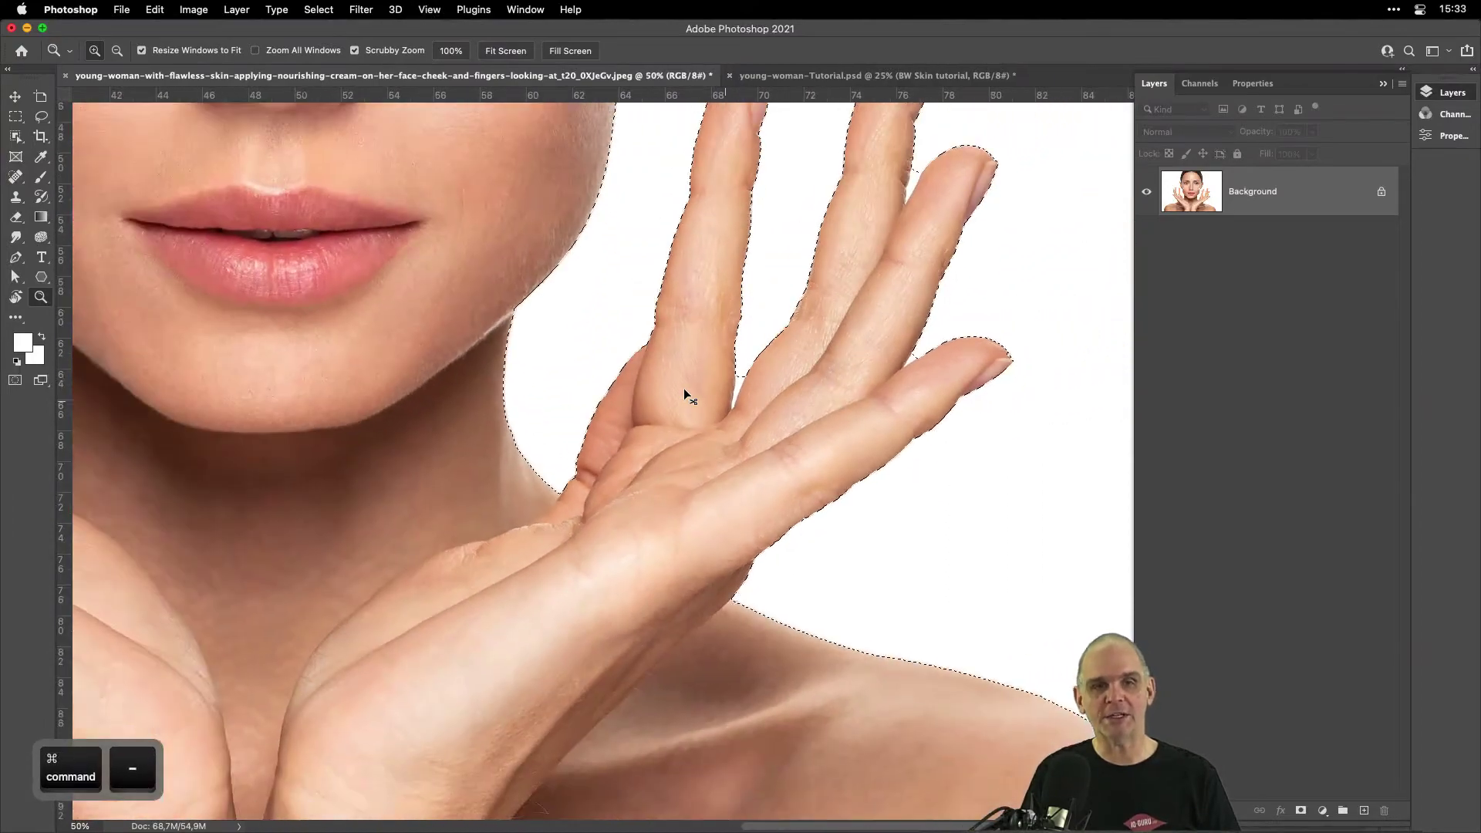
pyautogui.press('super+minus')
pyautogui.press('super+minus')
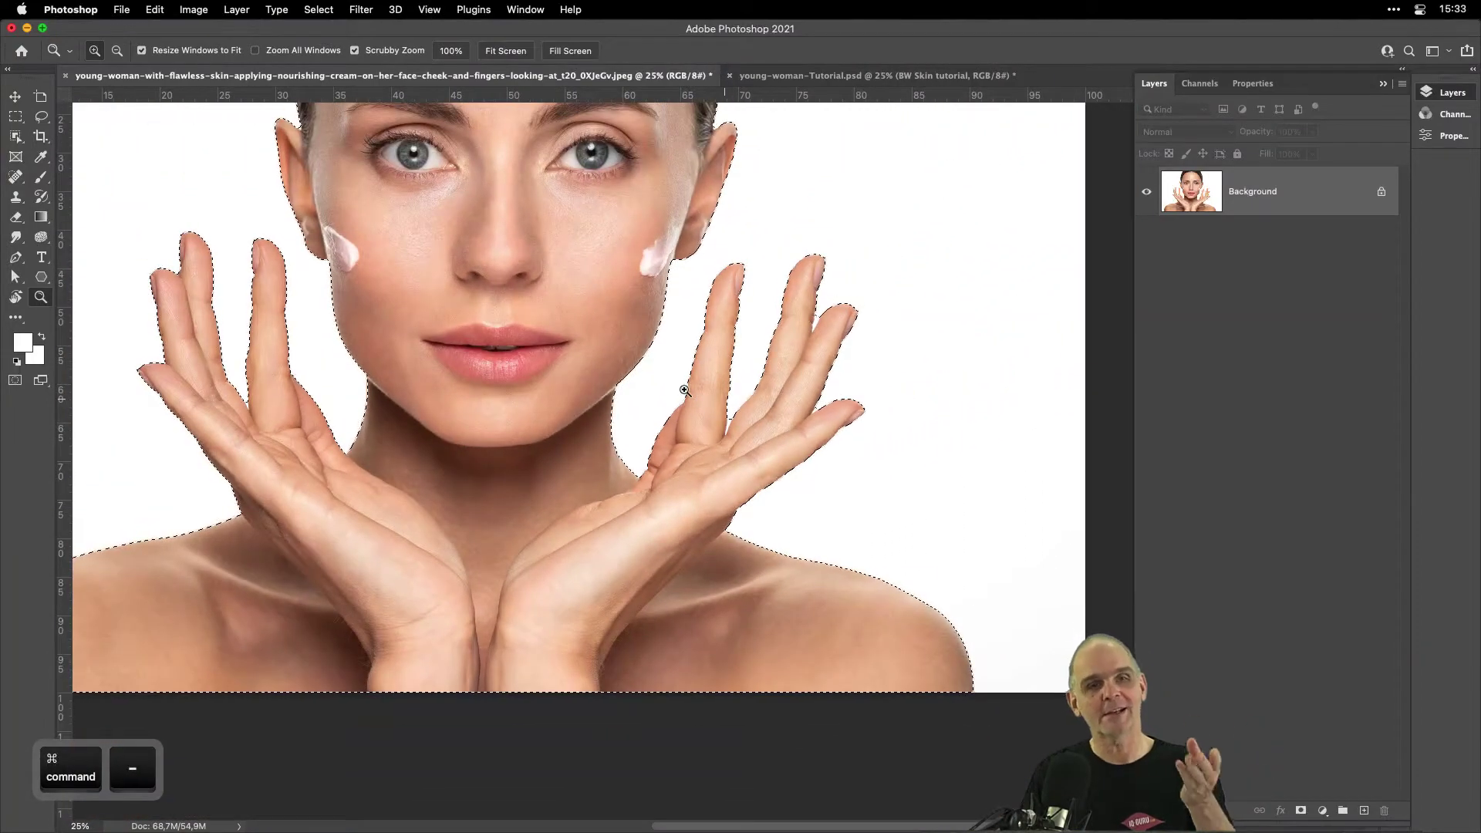
# Add a layer mask from the subject selection to hide the white background around the woman.
pyautogui.moveTo(654, 404); pyautogui.dragTo(725, 458)
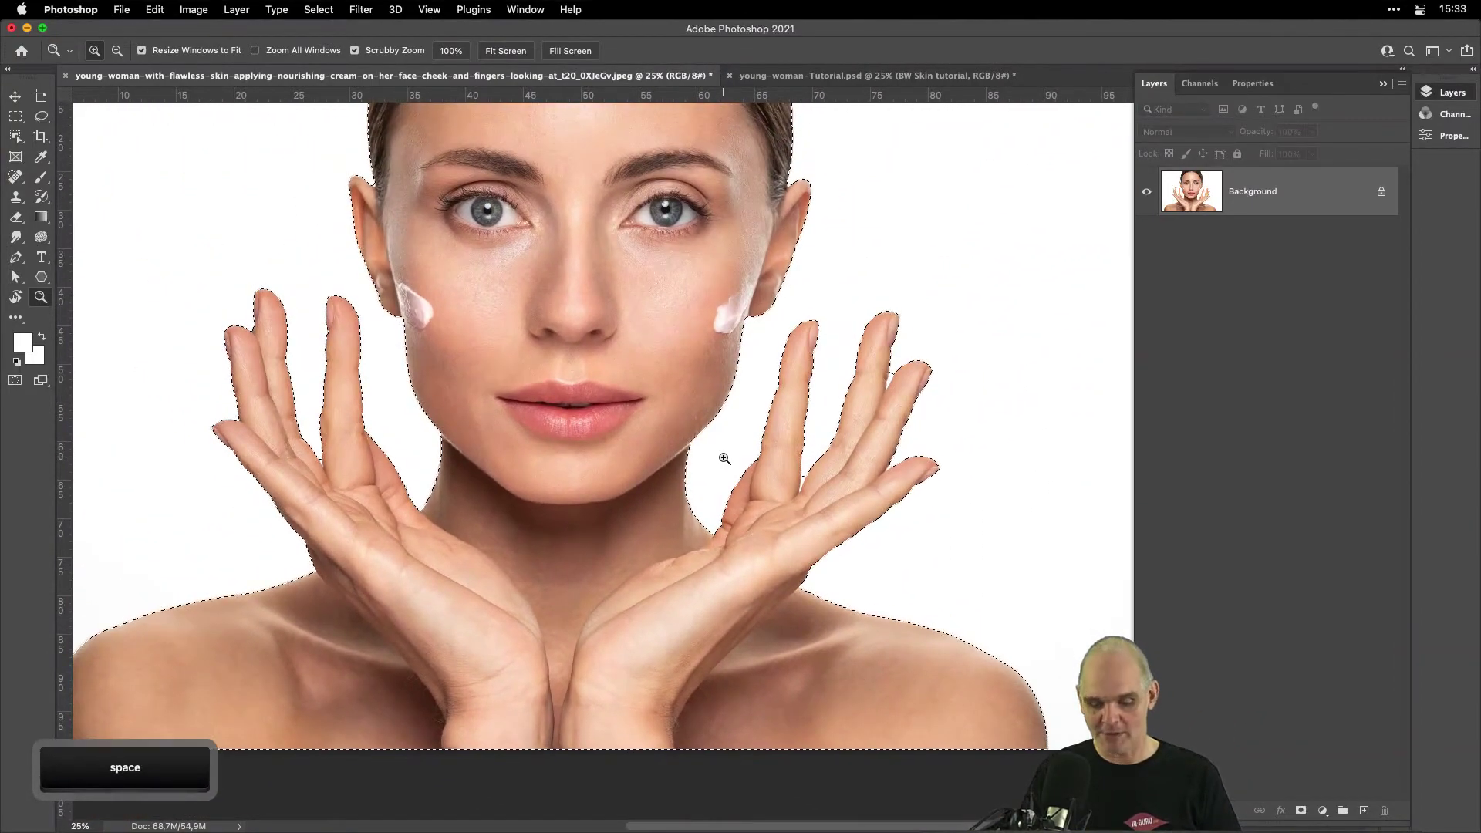
pyautogui.press('super+minus')
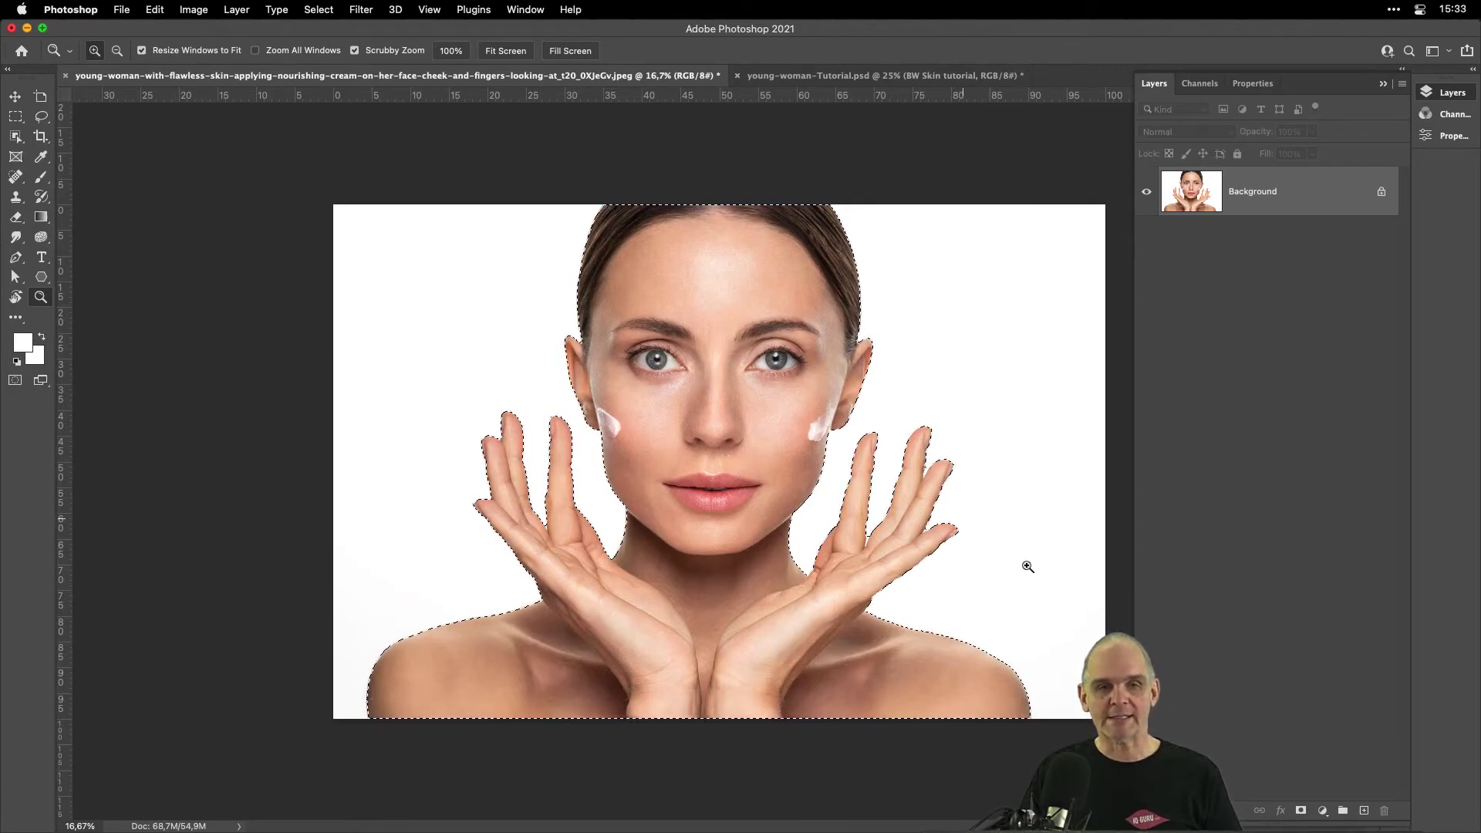
pyautogui.click(1302, 812)
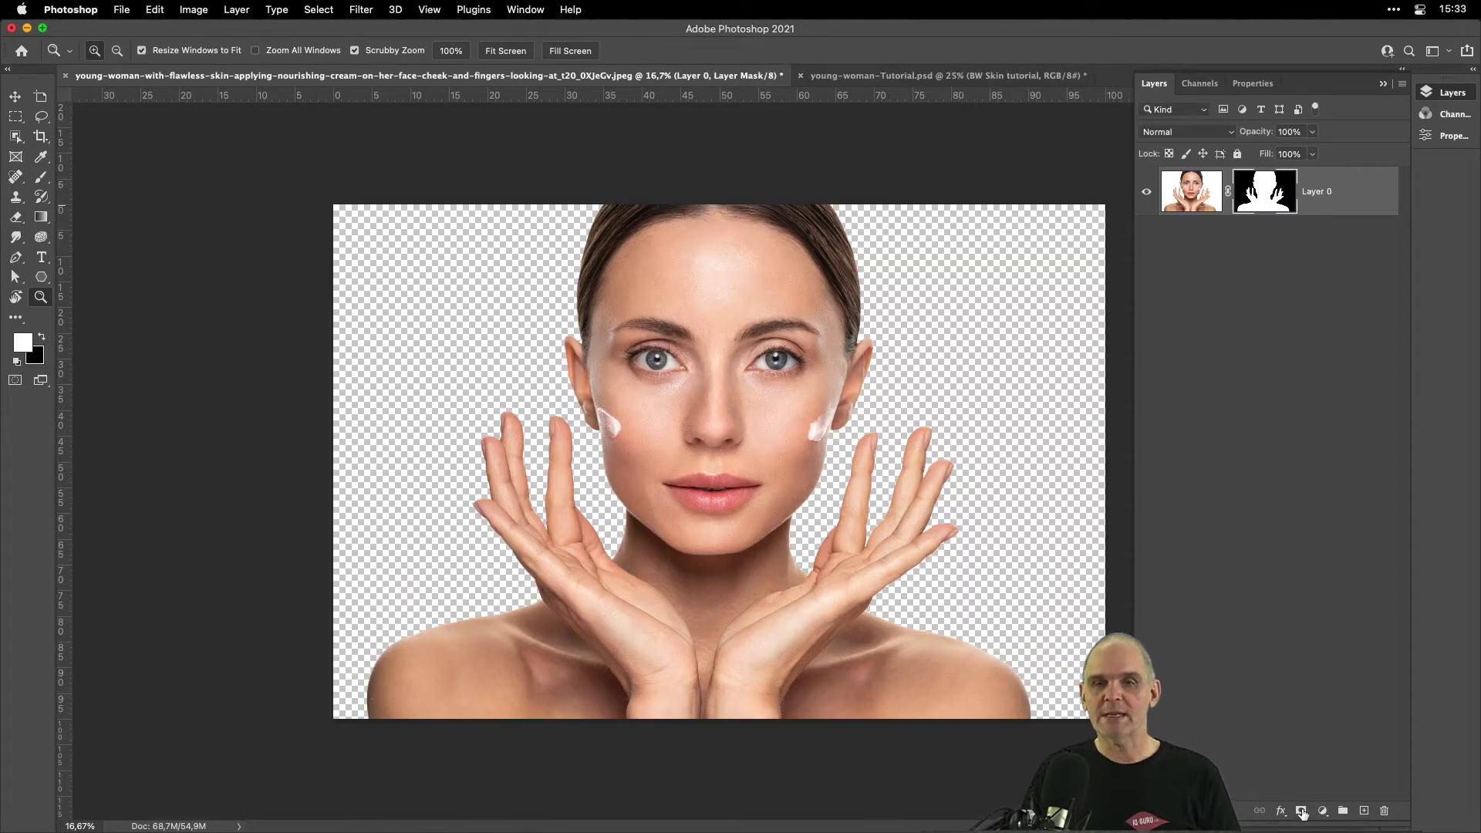
# Mask out the white remnant between the fingers of the photo's left-side hand by painting black on Layer 0's mask with a 7 px brush.
pyautogui.press('super+plus')
pyautogui.press('super+plus')
pyautogui.press('super+plus')
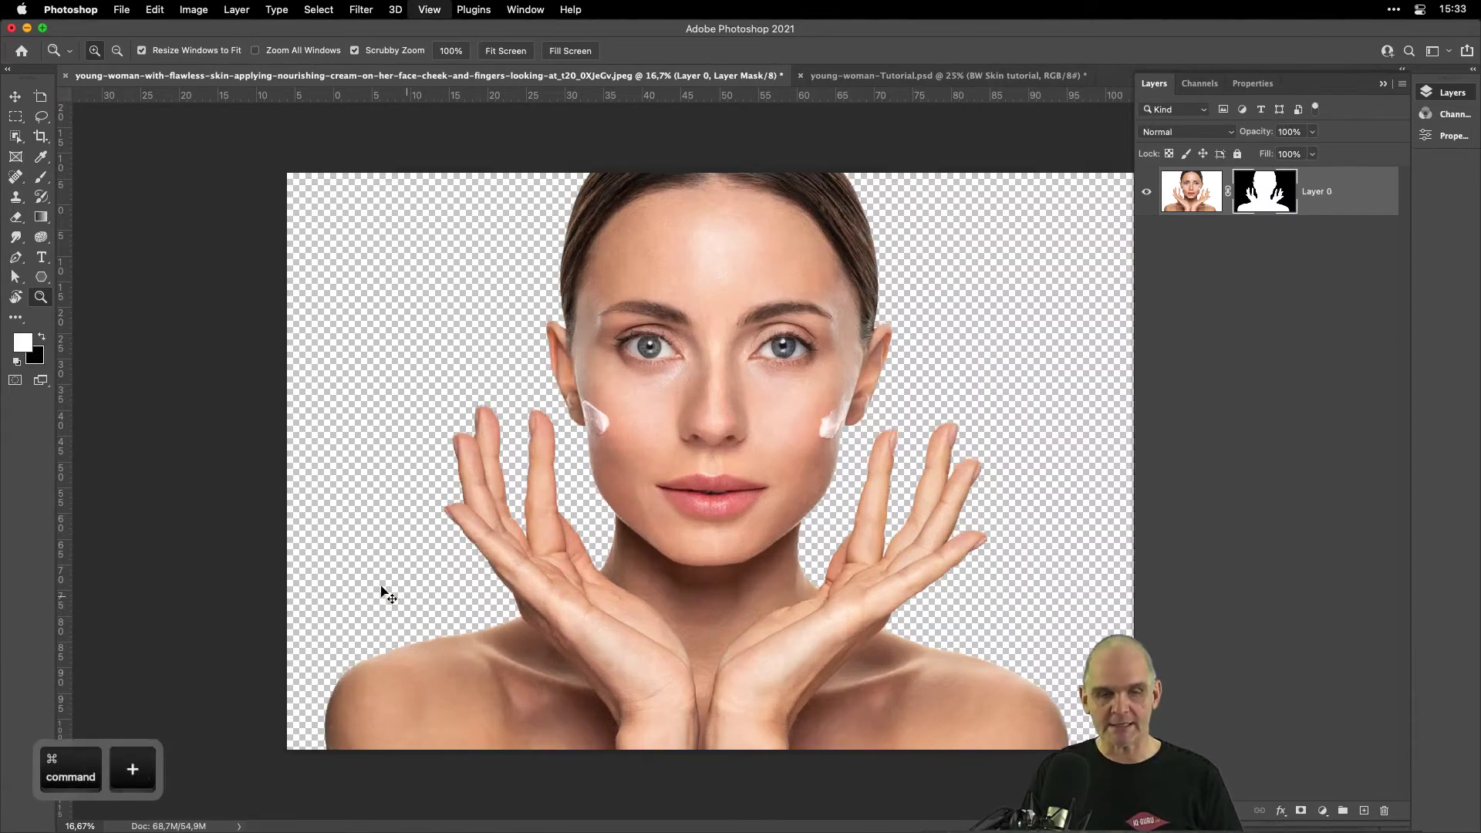
pyautogui.press('m')
pyautogui.moveTo(441, 586); pyautogui.dragTo(869, 523)
pyautogui.press('super+plus')
pyautogui.press('super+plus')
pyautogui.press('super+plus')
pyautogui.moveTo(764, 587); pyautogui.dragTo(867, 411)
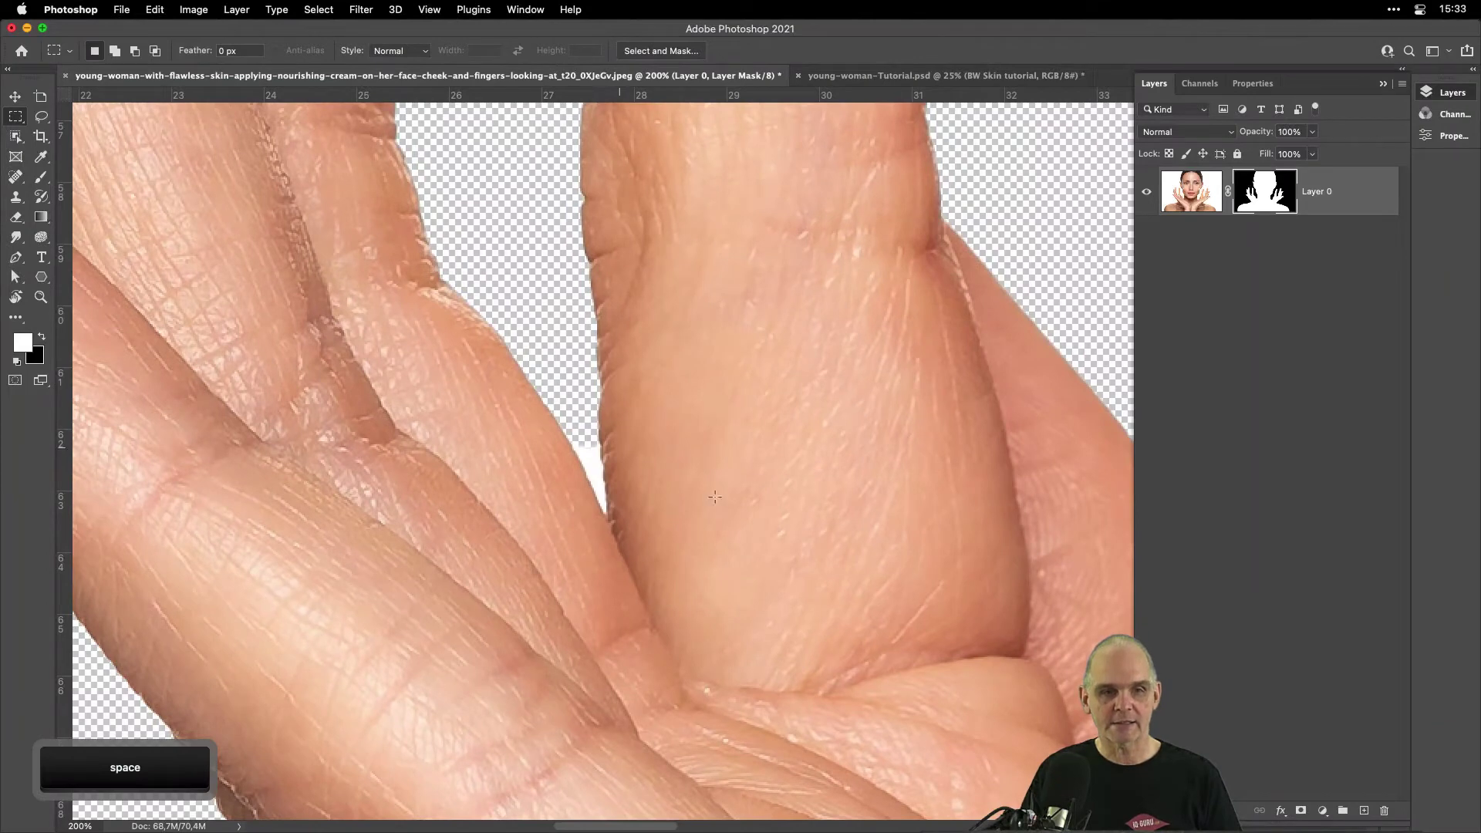
pyautogui.press('super+plus')
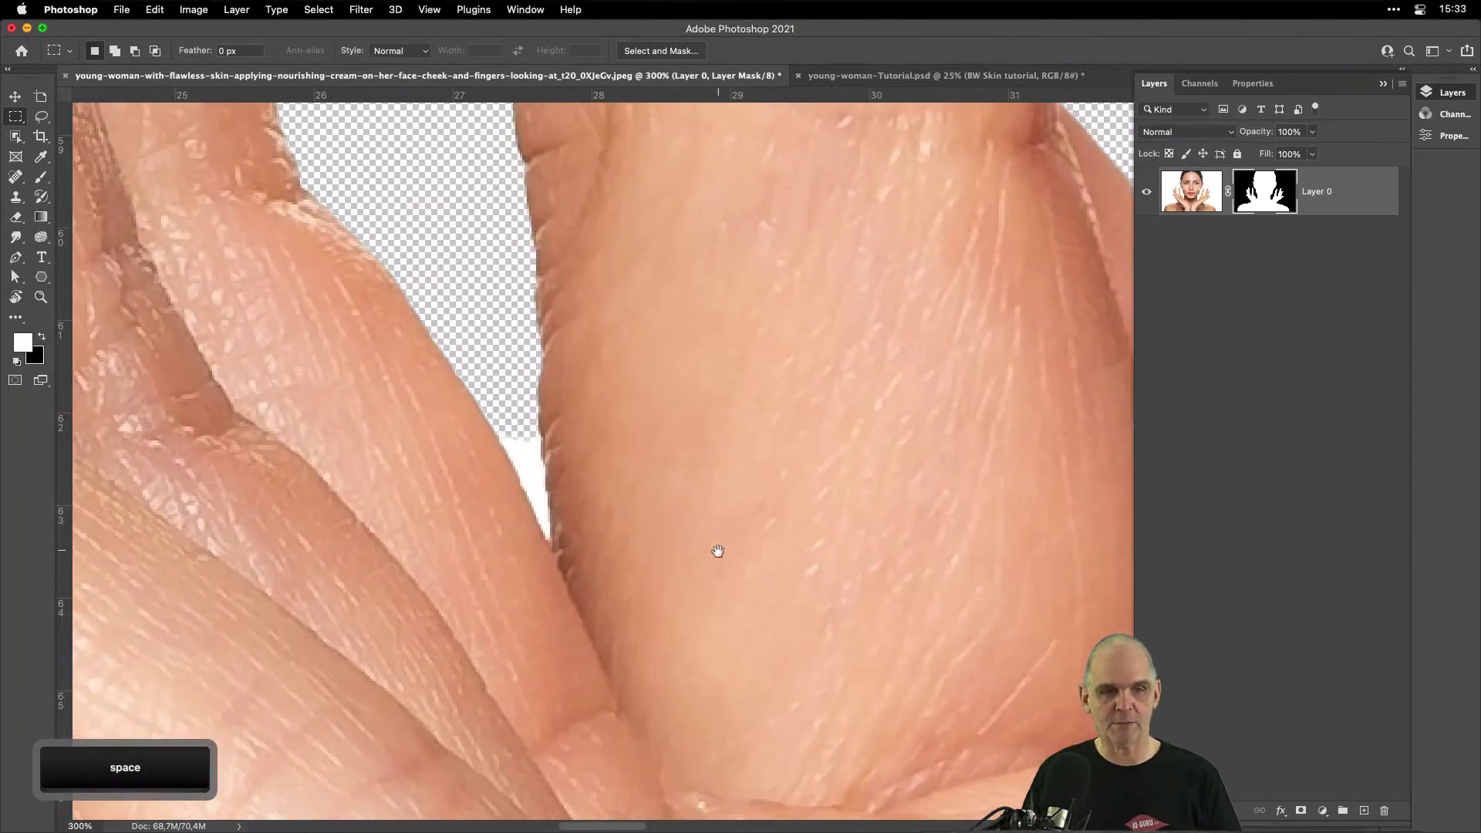
pyautogui.moveTo(717, 548); pyautogui.dragTo(856, 442)
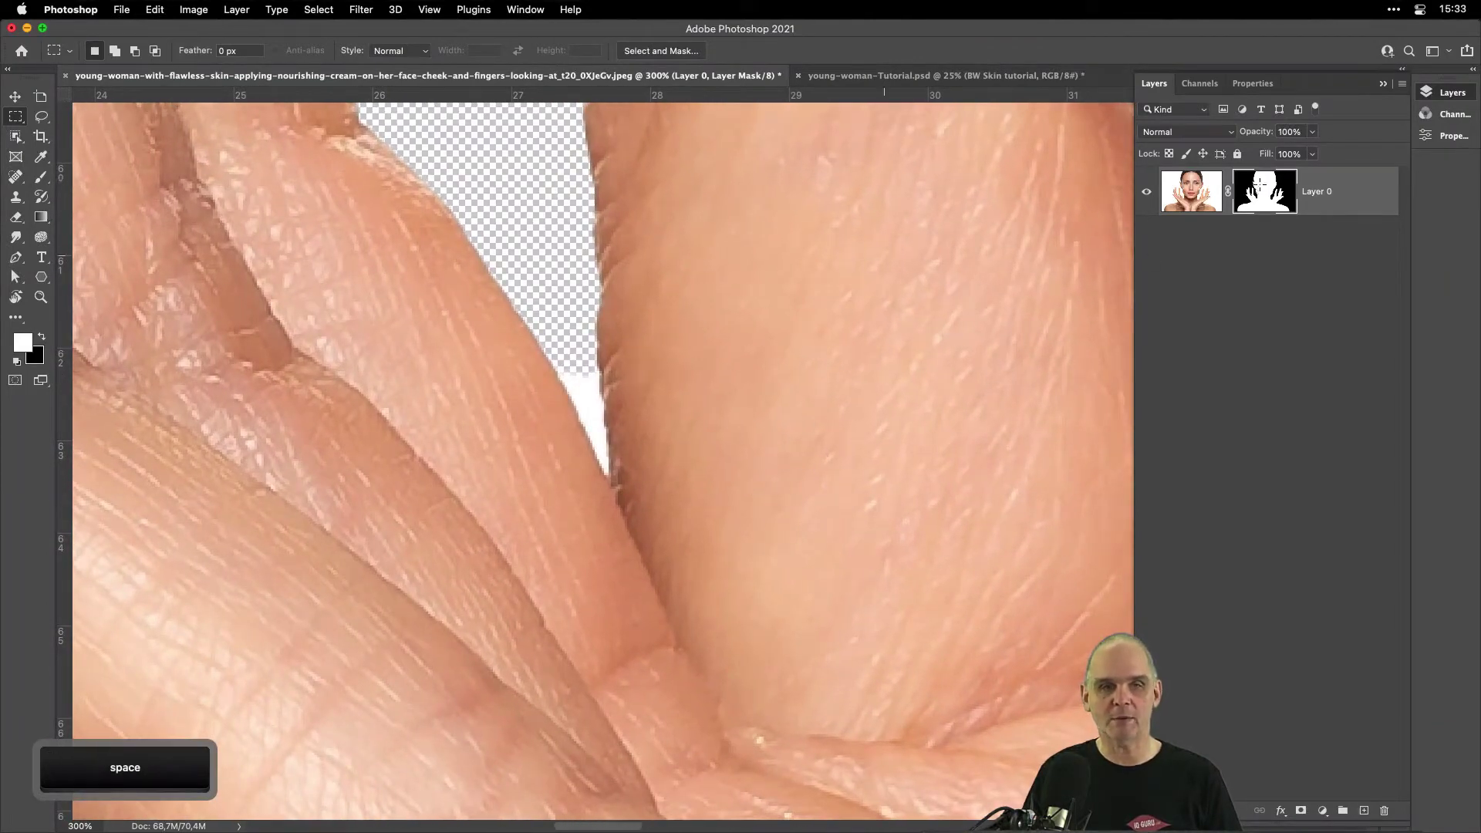
pyautogui.click(41, 177)
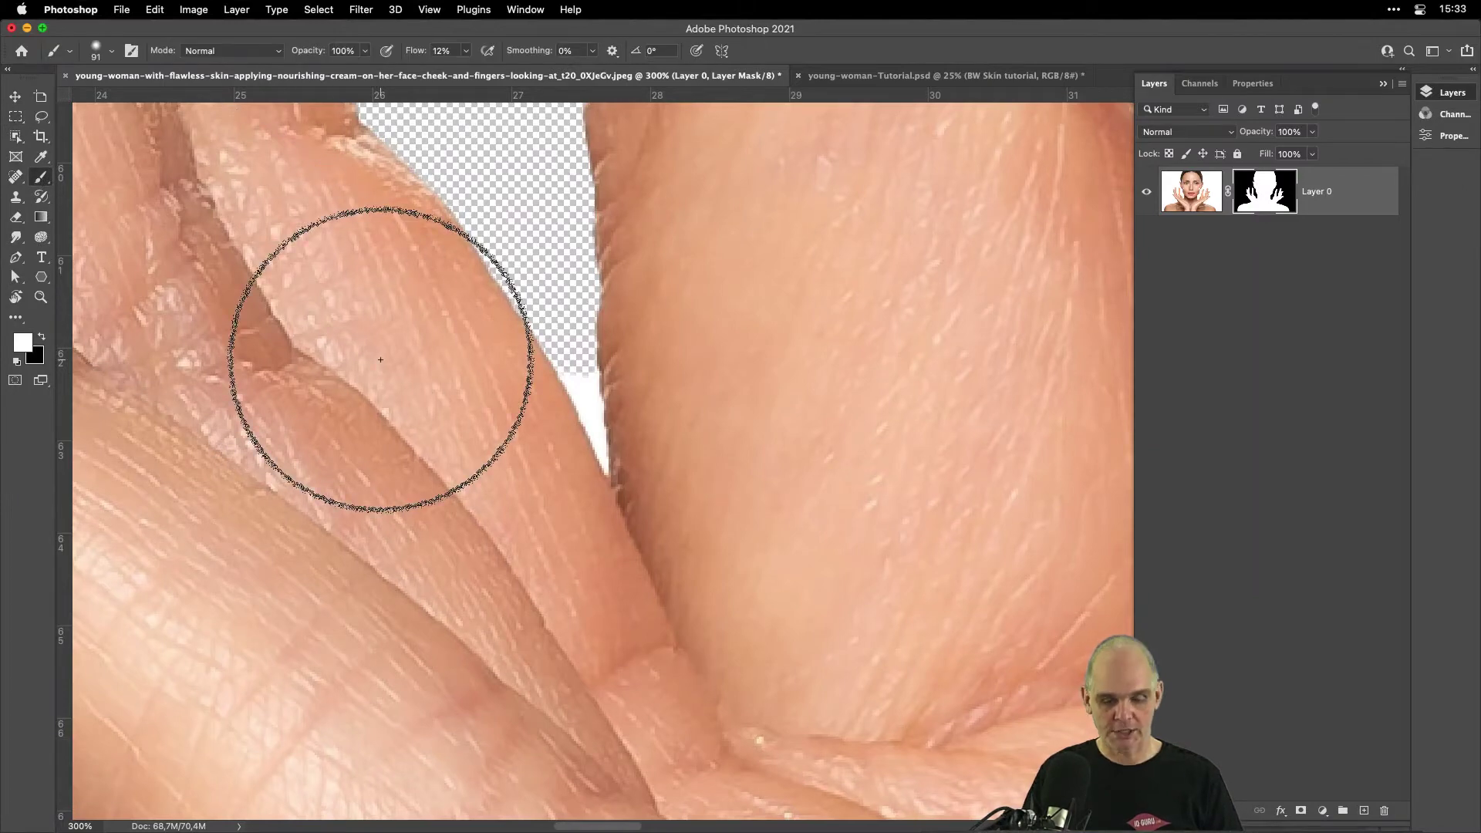
pyautogui.press('x')
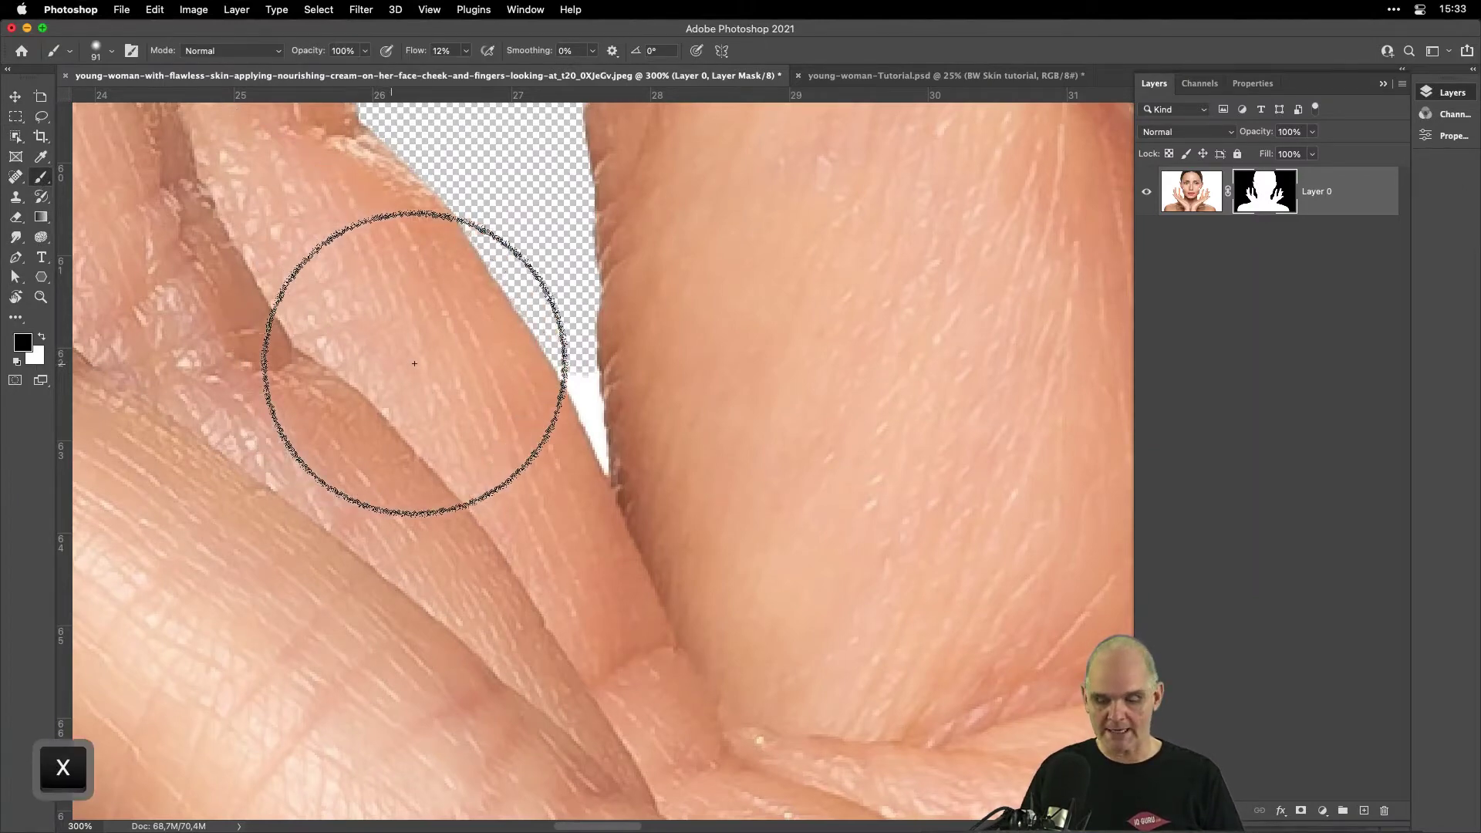
pyautogui.moveTo(587, 387)
pyautogui.mouseDown()
pyautogui.moveTo(613, 395)
pyautogui.moveTo(518, 381)
pyautogui.moveTo(585, 394)
pyautogui.moveTo(575, 381)
pyautogui.moveTo(605, 462)
pyautogui.moveTo(597, 371)
pyautogui.moveTo(605, 466)
pyautogui.moveTo(546, 339)
pyautogui.moveTo(573, 428)
pyautogui.moveTo(528, 354)
pyautogui.moveTo(548, 370)
pyautogui.moveTo(570, 455)
pyautogui.moveTo(561, 412)
pyautogui.mouseUp()
pyautogui.press('x')
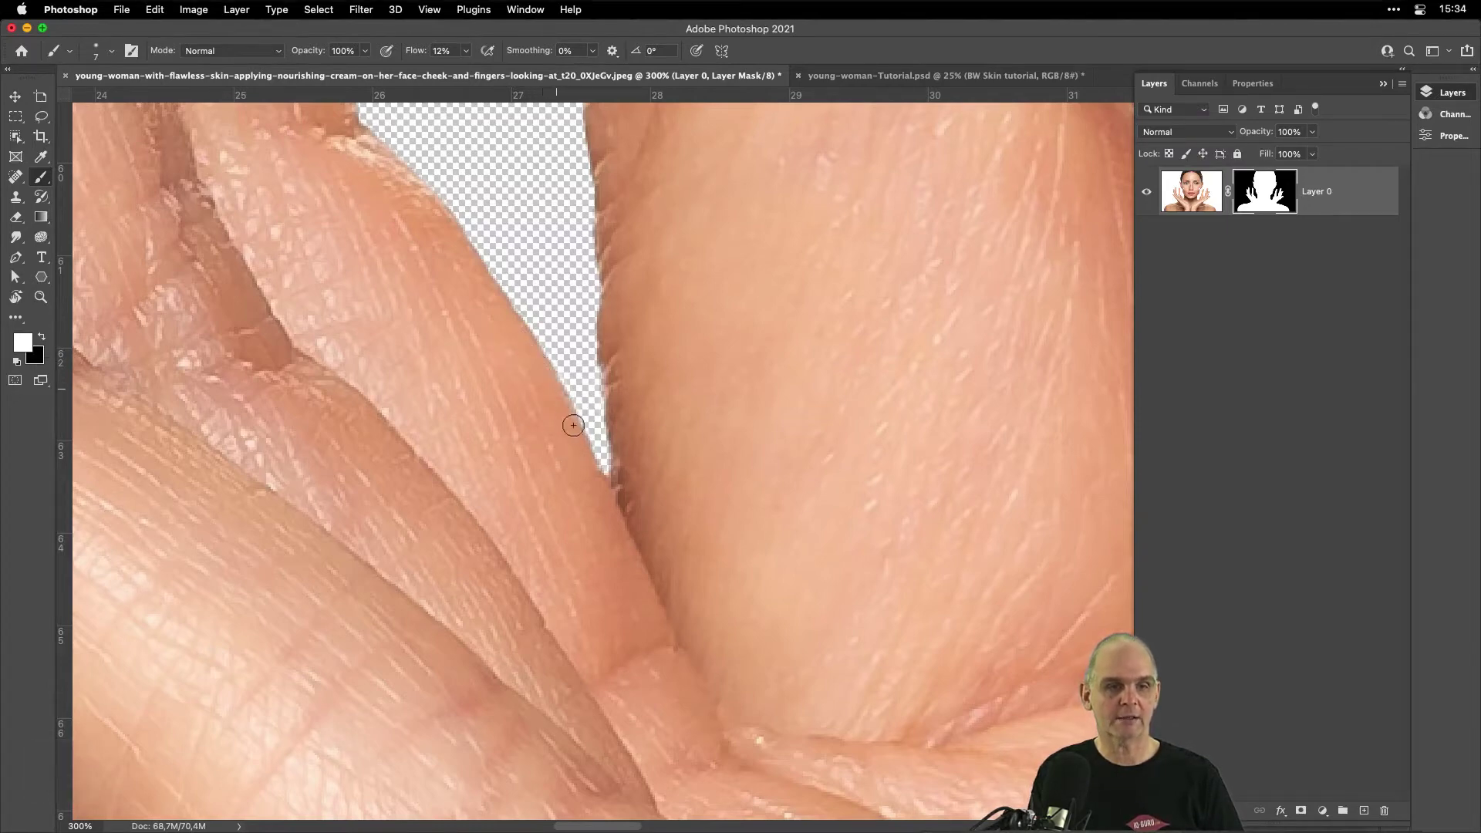
# Paint black on Layer 0's mask in the notch between the hair and the ear on the photo's left side.
pyautogui.press('x')
pyautogui.press('super+minus')
pyautogui.press('super+minus')
pyautogui.press('super+minus')
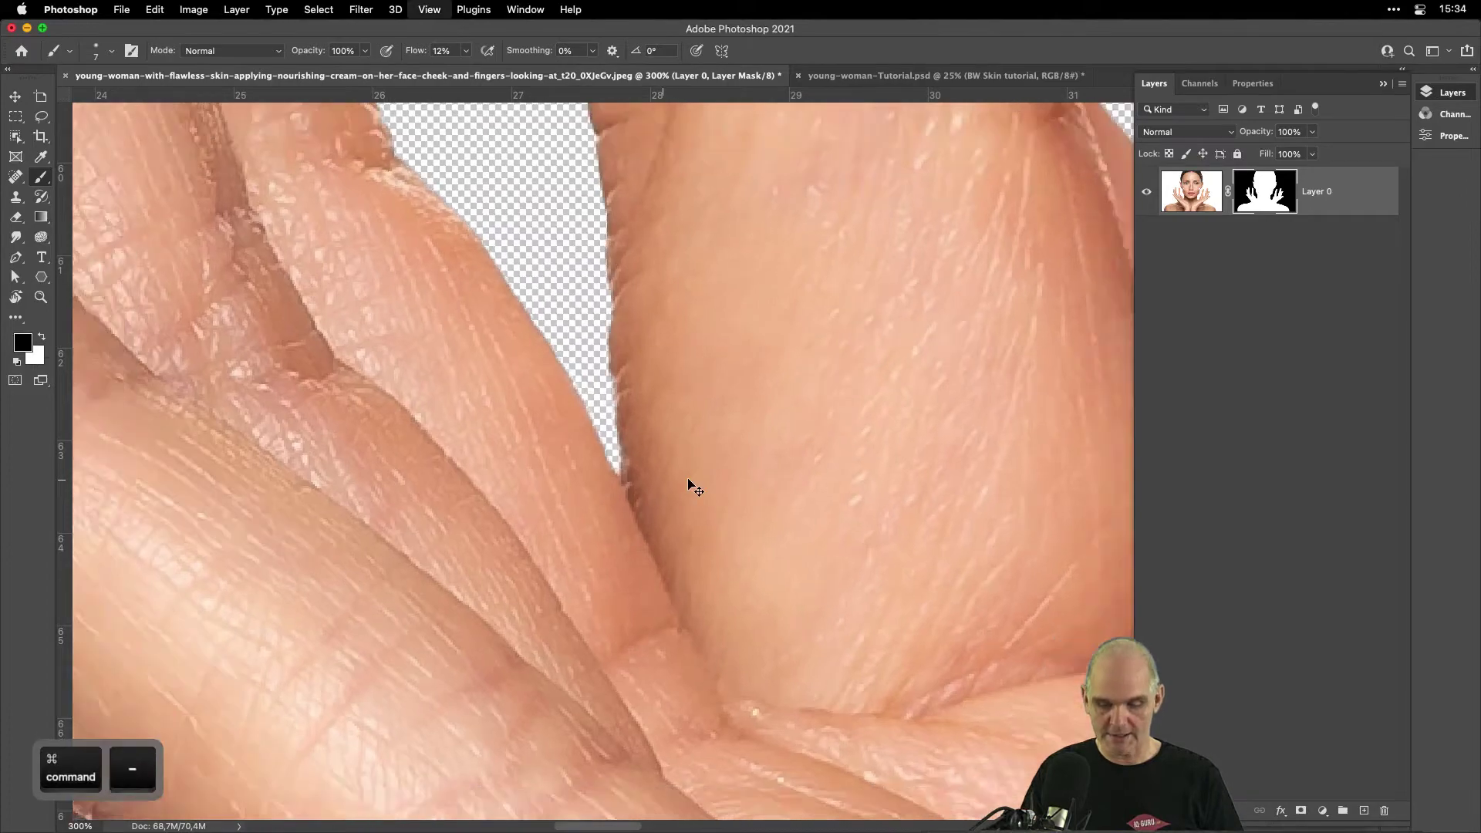
pyautogui.moveTo(725, 429); pyautogui.dragTo(694, 694)
pyautogui.moveTo(647, 338); pyautogui.dragTo(694, 430)
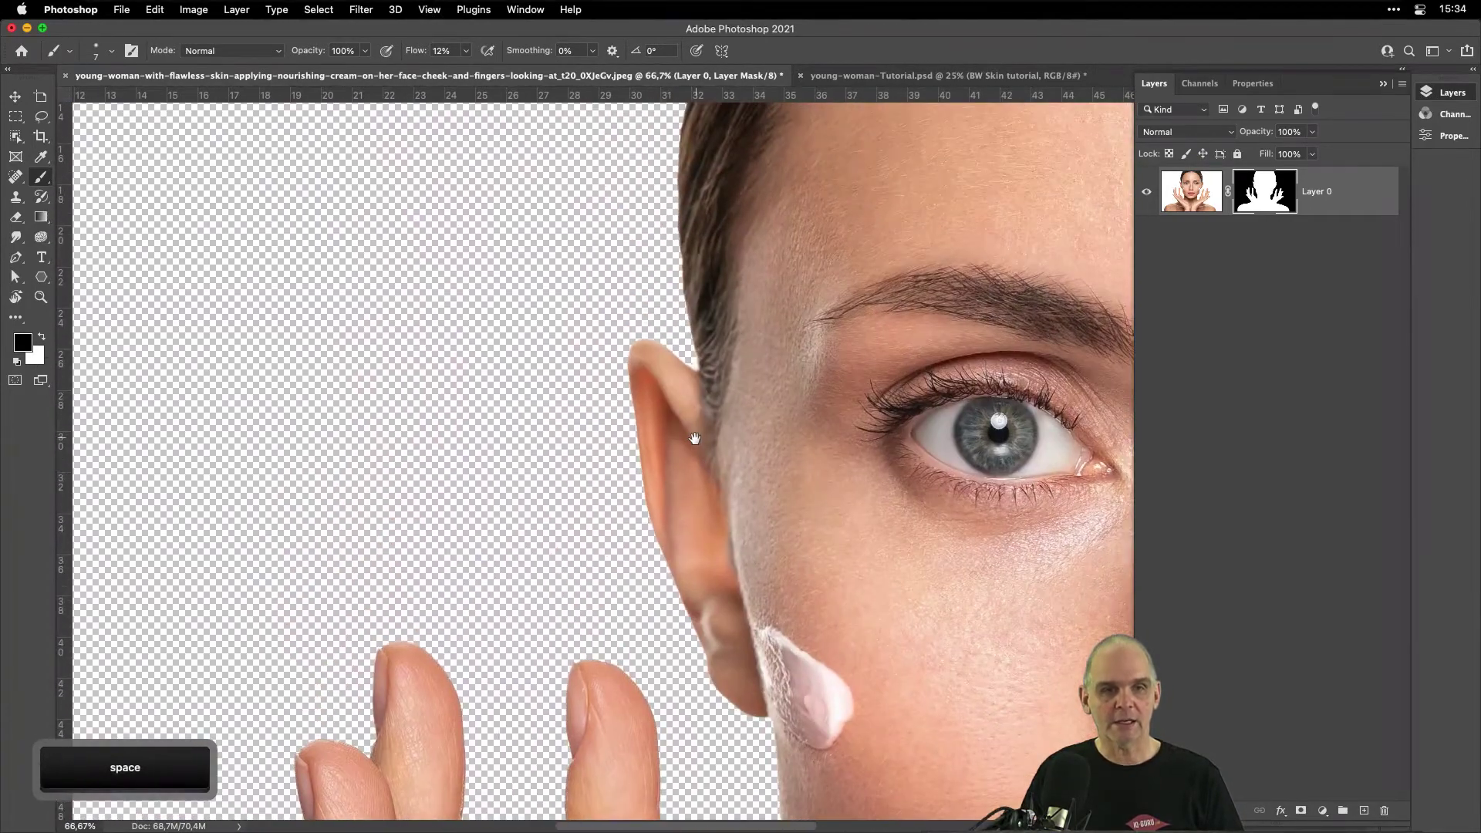
pyautogui.press('super+plus')
pyautogui.press('super+plus')
pyautogui.moveTo(582, 332); pyautogui.dragTo(604, 681)
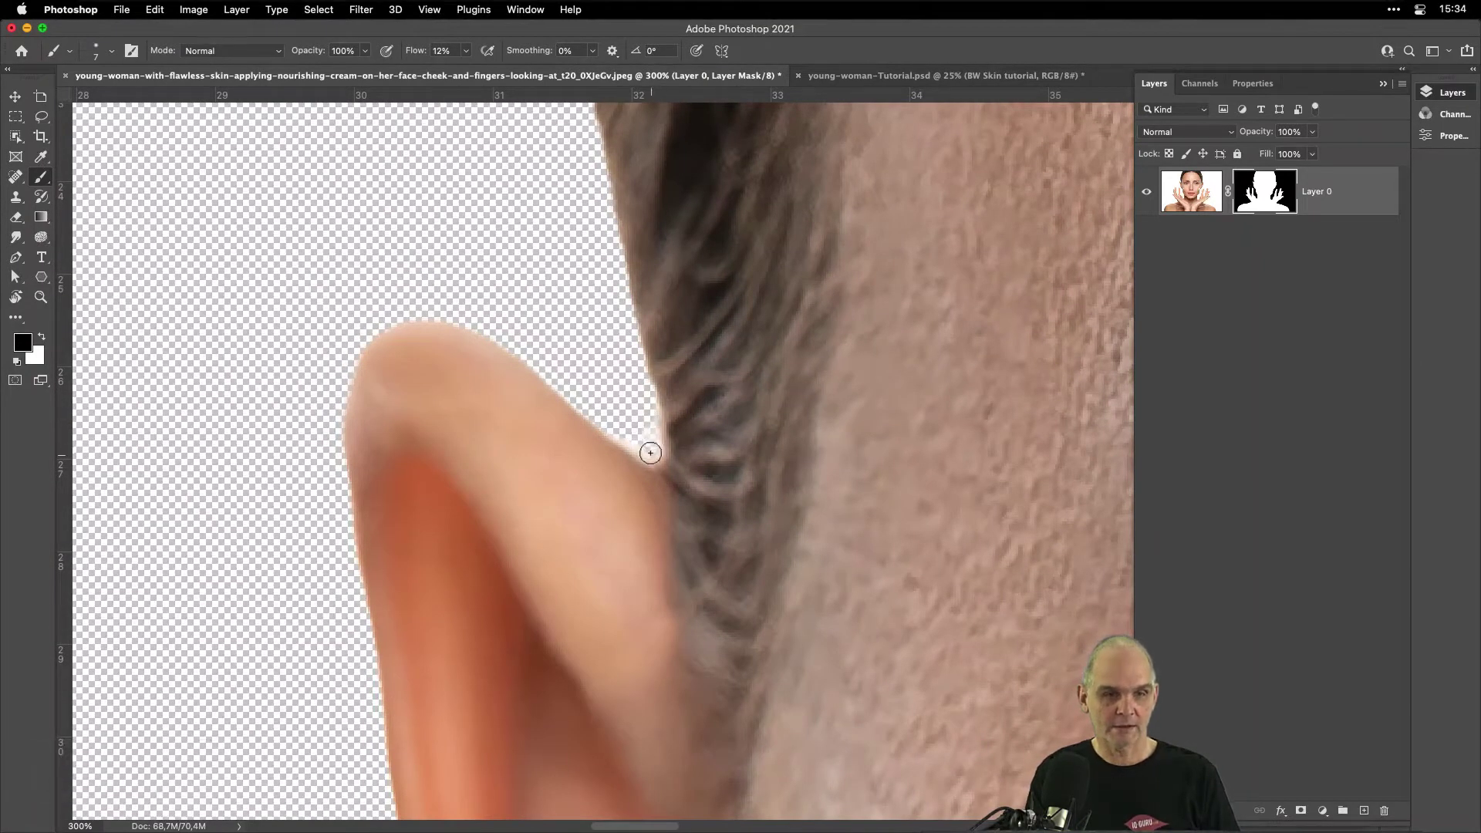
pyautogui.moveTo(628, 440)
pyautogui.mouseDown()
pyautogui.moveTo(656, 457)
pyautogui.moveTo(645, 412)
pyautogui.mouseUp()
# Examine the mask edge where the hair meets the ear on the photo's right side.
pyautogui.press('space')
pyautogui.moveTo(1019, 516); pyautogui.dragTo(531, 520)
pyautogui.press('super+minus')
pyautogui.press('super+minus')
pyautogui.press('space')
pyautogui.moveTo(1028, 495); pyautogui.dragTo(291, 516)
pyautogui.moveTo(690, 488); pyautogui.dragTo(379, 516)
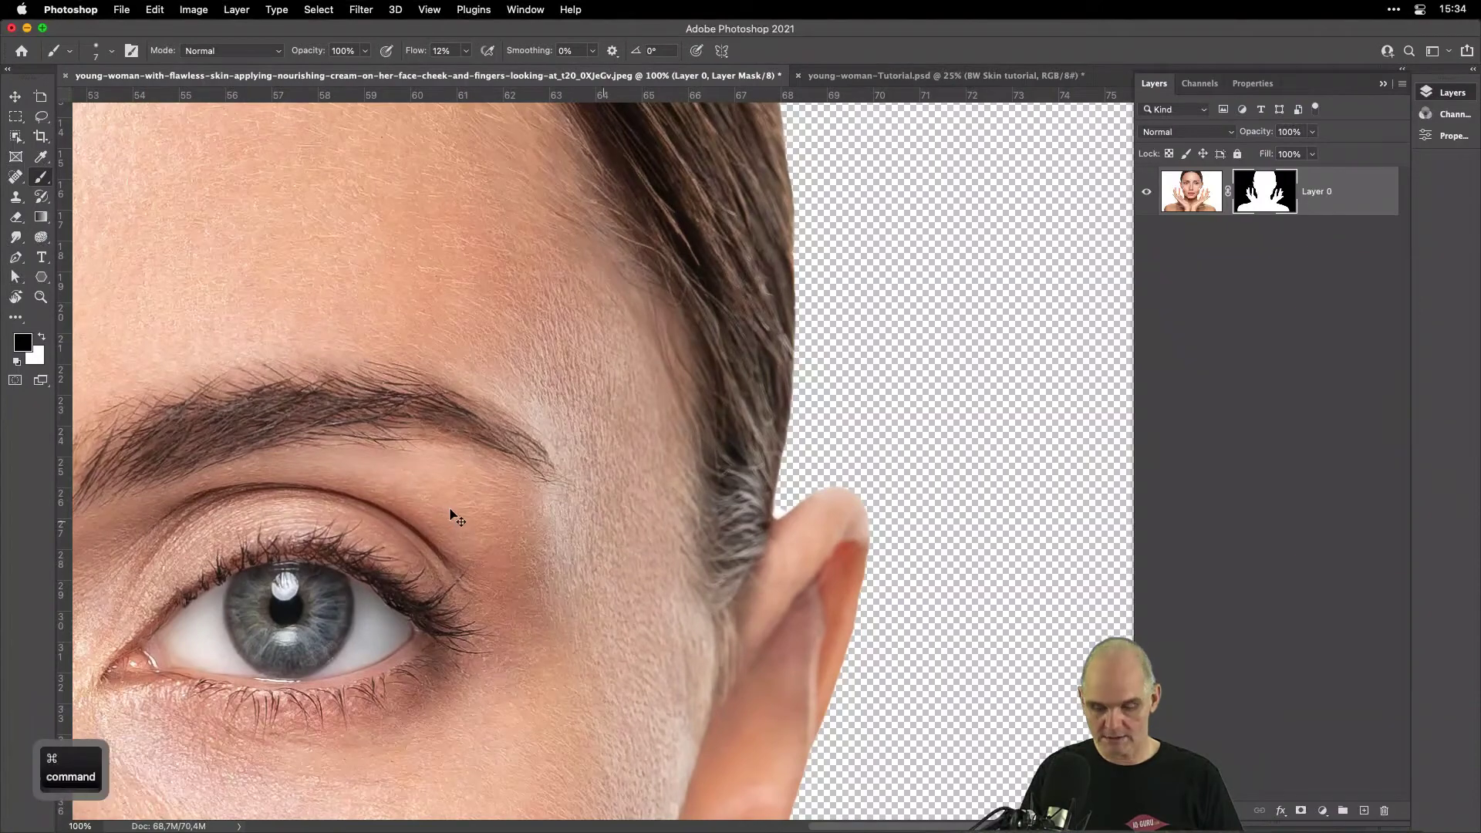
pyautogui.press('super+plus')
pyautogui.press('super+plus')
pyautogui.press('space')
pyautogui.moveTo(840, 597); pyautogui.dragTo(754, 502)
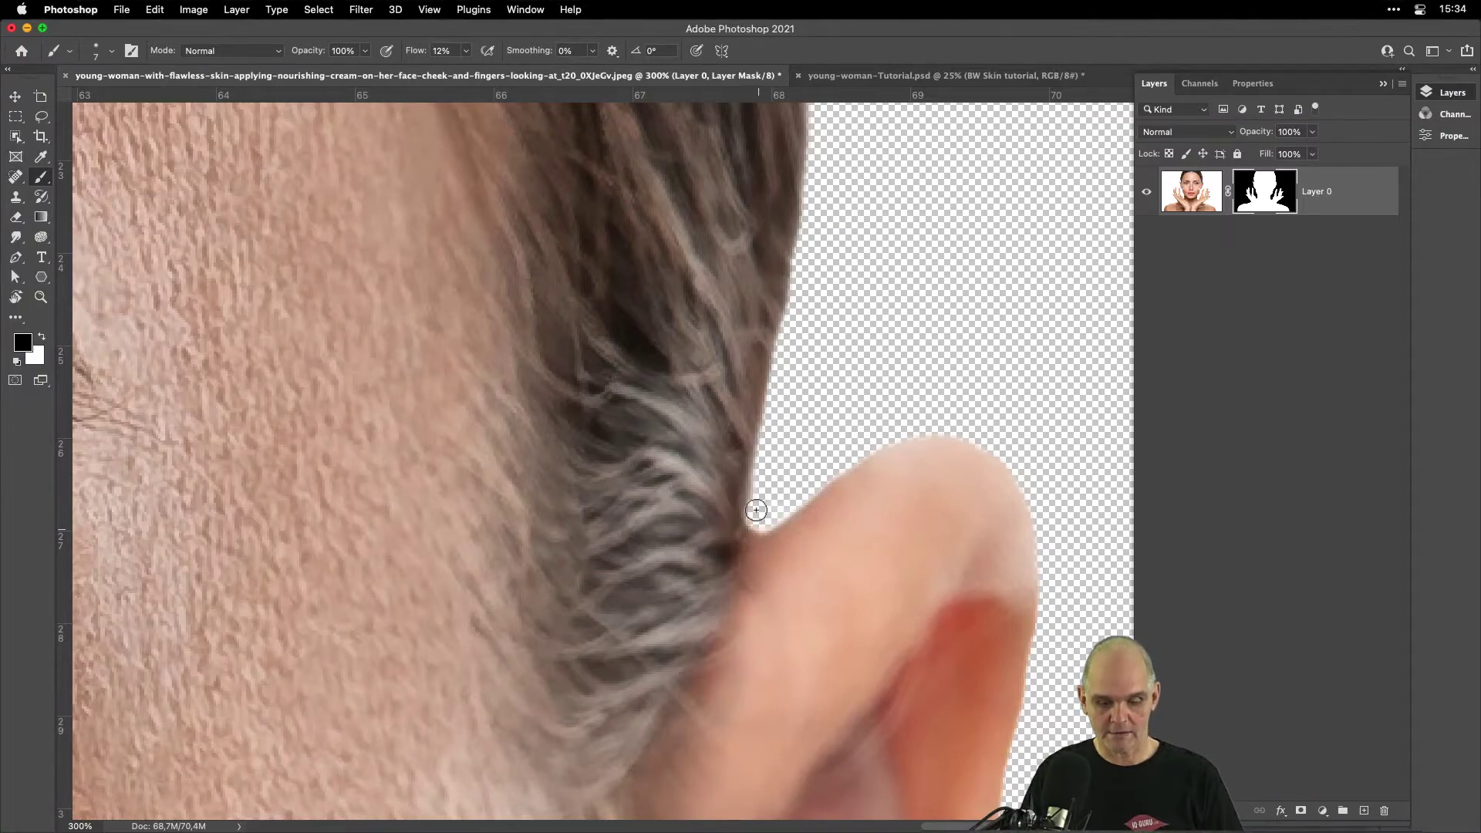
# Paint black on Layer 0's mask over the white remnant between the index and middle finger bases of the photo's right-side hand.
pyautogui.press('super+minus')
pyautogui.press('super+minus')
pyautogui.press('space')
pyautogui.moveTo(761, 501); pyautogui.dragTo(764, 299)
pyautogui.moveTo(726, 764); pyautogui.dragTo(688, 273)
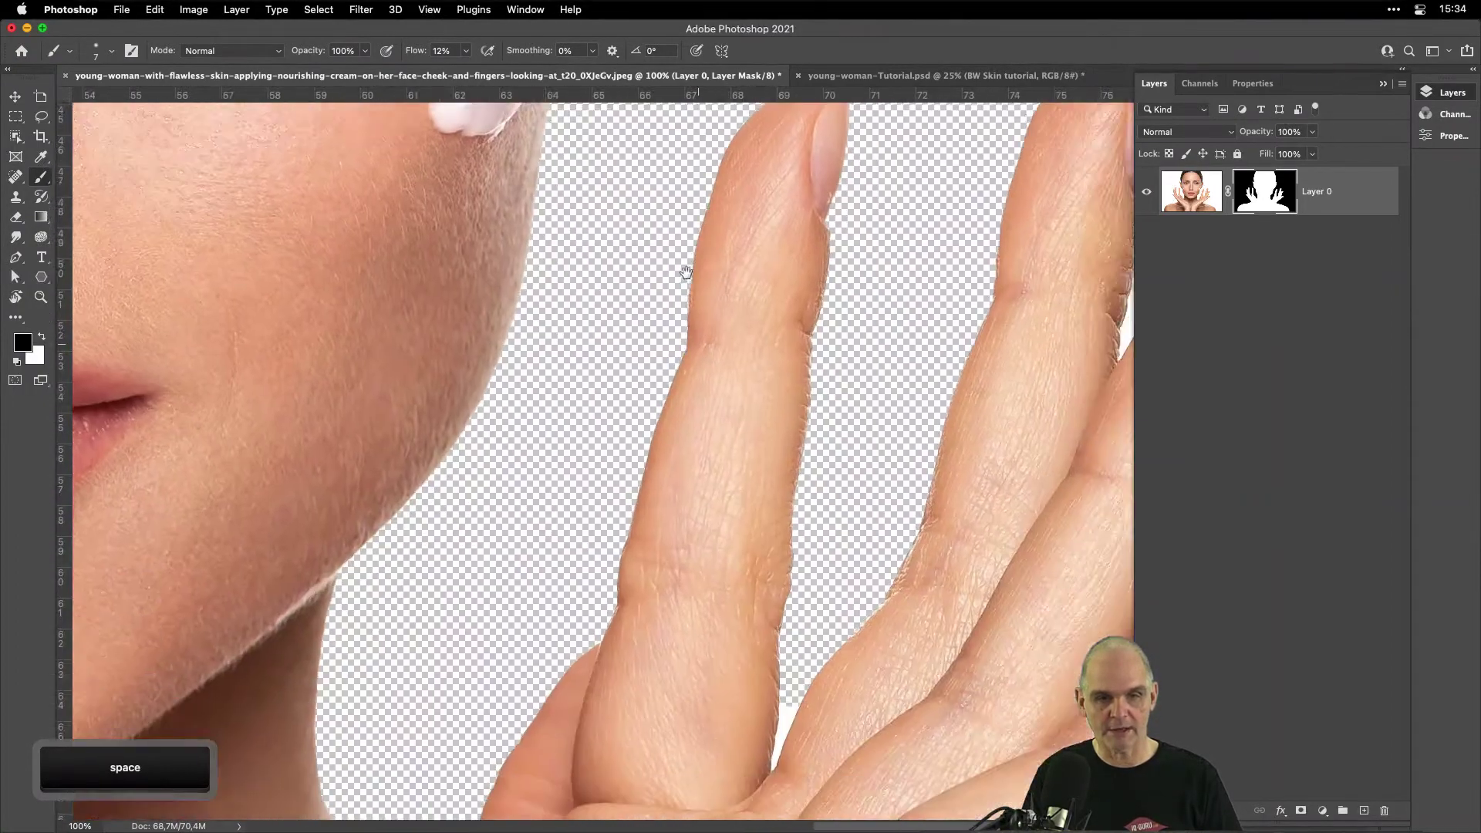
pyautogui.moveTo(773, 751); pyautogui.dragTo(751, 412)
pyautogui.press('super+plus')
pyautogui.press('super+plus')
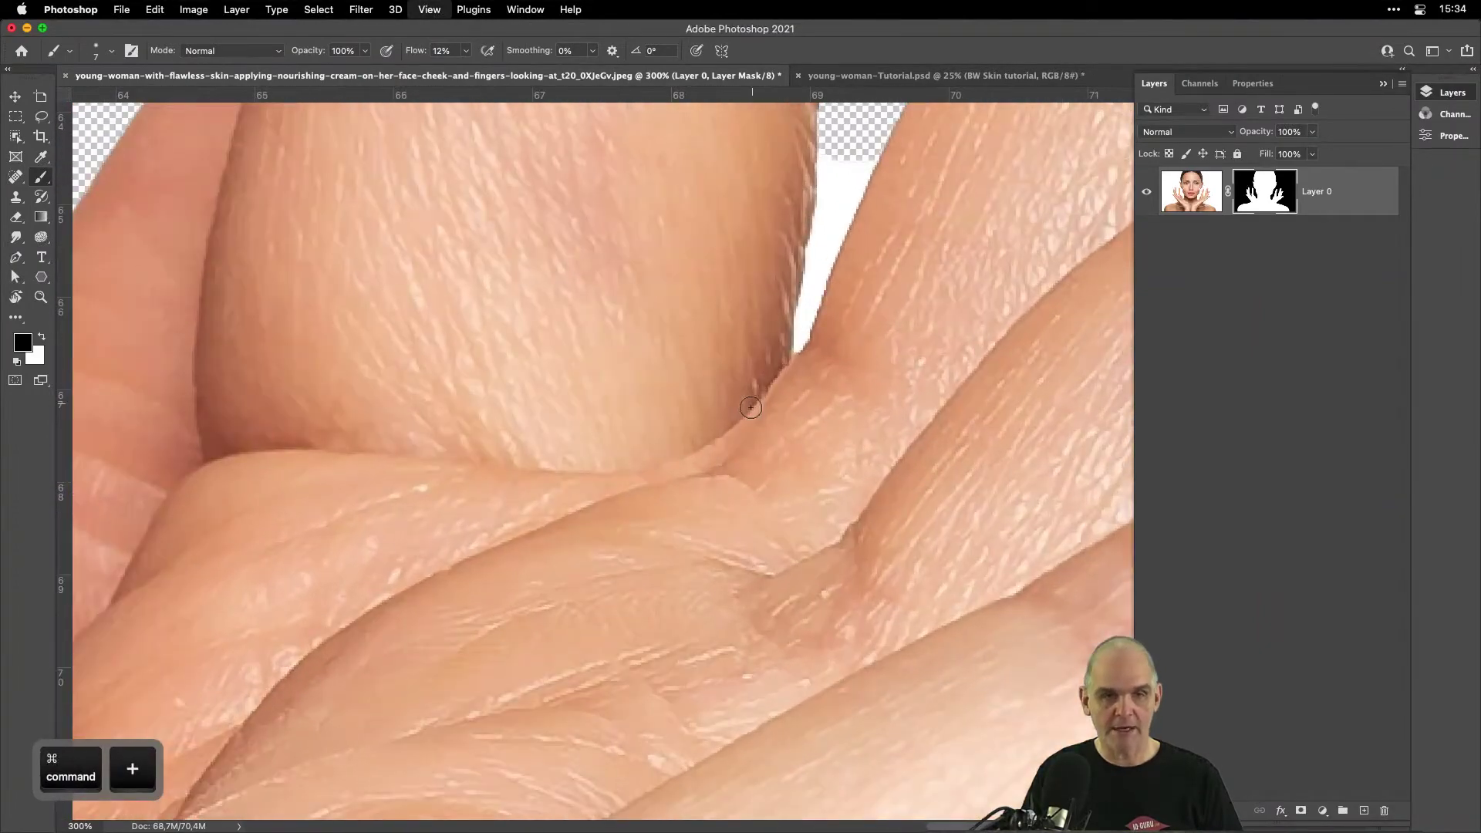
pyautogui.press('space')
pyautogui.moveTo(754, 321); pyautogui.dragTo(745, 389)
pyautogui.moveTo(822, 291)
pyautogui.mouseDown()
pyautogui.moveTo(844, 263)
pyautogui.moveTo(826, 314)
pyautogui.moveTo(827, 265)
pyautogui.moveTo(807, 303)
pyautogui.moveTo(813, 246)
pyautogui.moveTo(816, 289)
pyautogui.moveTo(855, 245)
pyautogui.moveTo(817, 316)
pyautogui.moveTo(841, 261)
pyautogui.mouseUp()
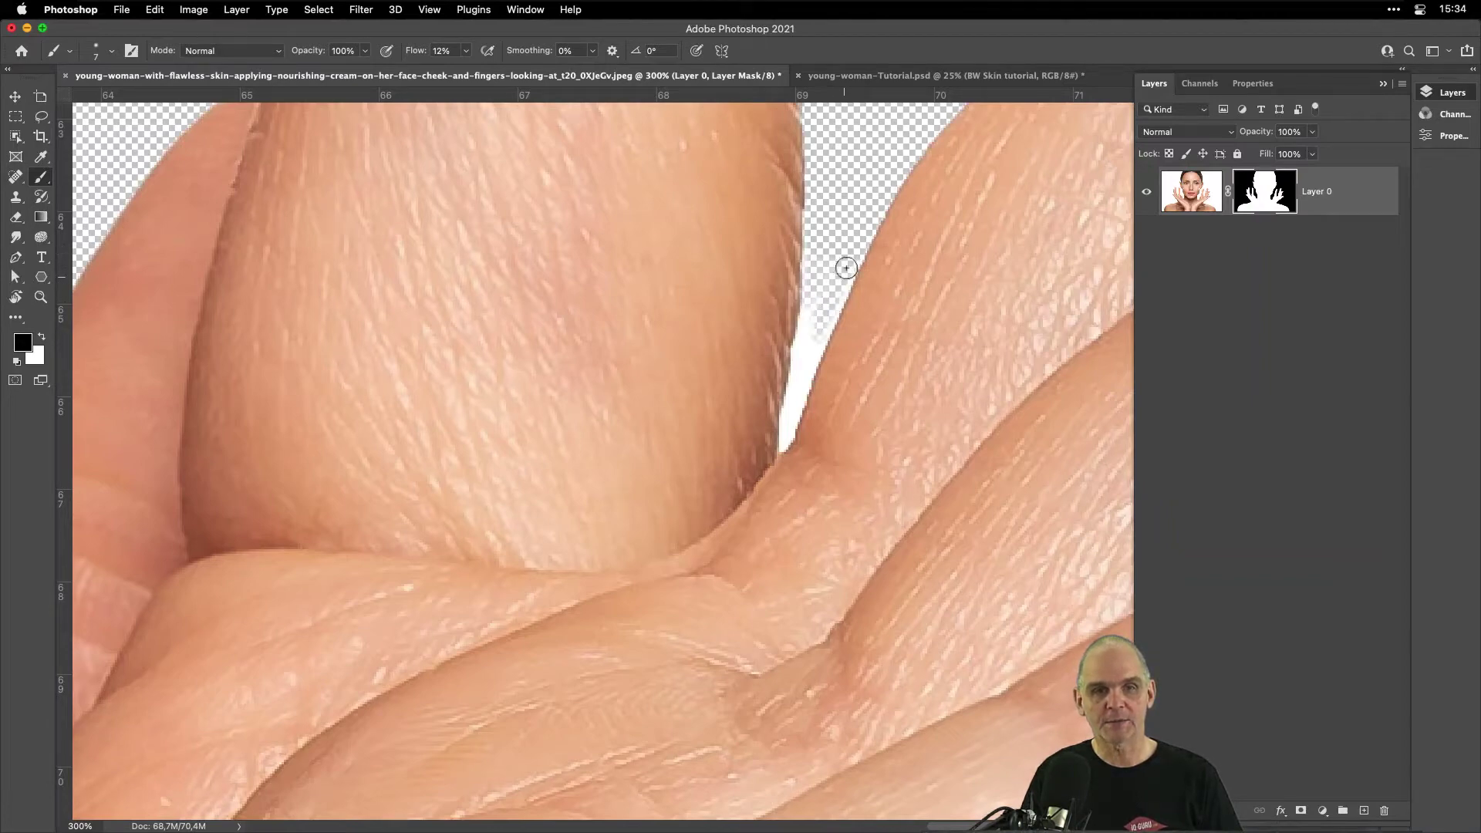
pyautogui.moveTo(802, 386)
pyautogui.mouseDown()
pyautogui.moveTo(814, 291)
pyautogui.moveTo(810, 317)
pyautogui.mouseUp()
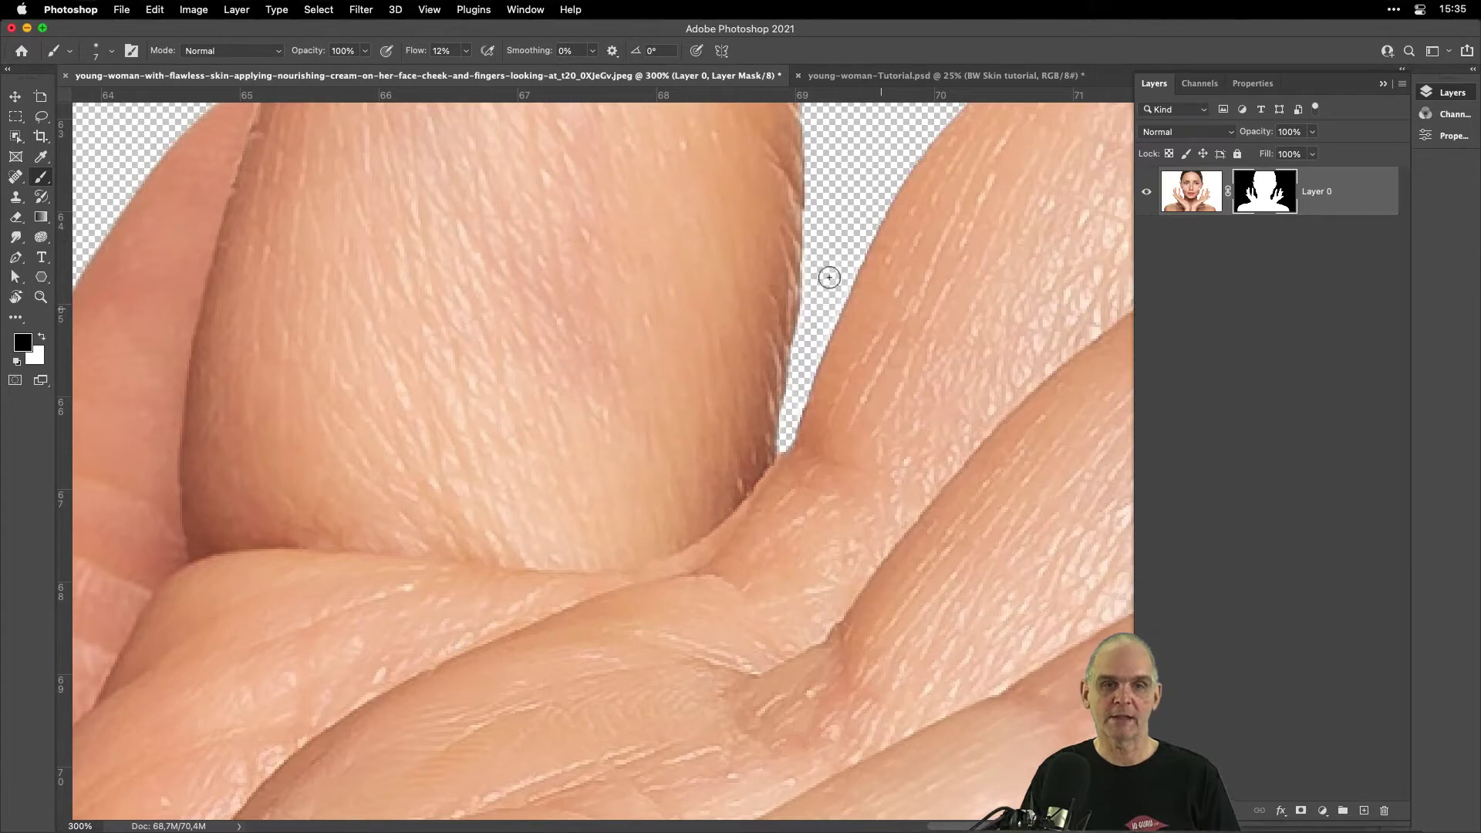
# Mask out the white wedge between the ring finger and little finger of the photo's right-side hand with black paint.
pyautogui.press('space')
pyautogui.moveTo(823, 419); pyautogui.dragTo(401, 494)
pyautogui.moveTo(864, 349); pyautogui.dragTo(658, 516)
pyautogui.moveTo(884, 450); pyautogui.dragTo(628, 539)
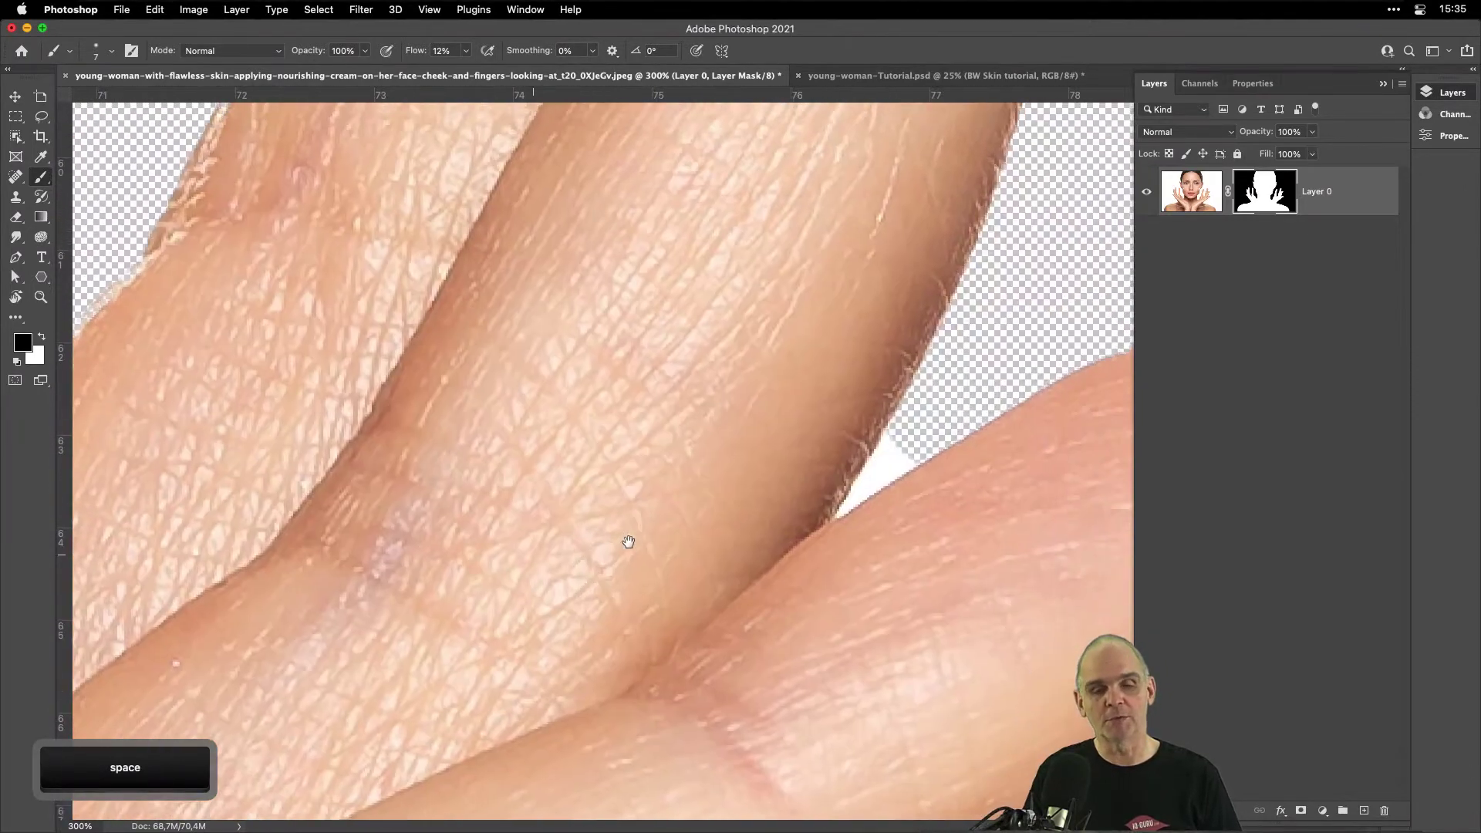
pyautogui.moveTo(893, 438)
pyautogui.mouseDown()
pyautogui.moveTo(871, 474)
pyautogui.moveTo(892, 439)
pyautogui.moveTo(883, 463)
pyautogui.moveTo(912, 450)
pyautogui.moveTo(843, 514)
pyautogui.moveTo(893, 450)
pyautogui.moveTo(845, 512)
pyautogui.mouseUp()
pyautogui.press('x')
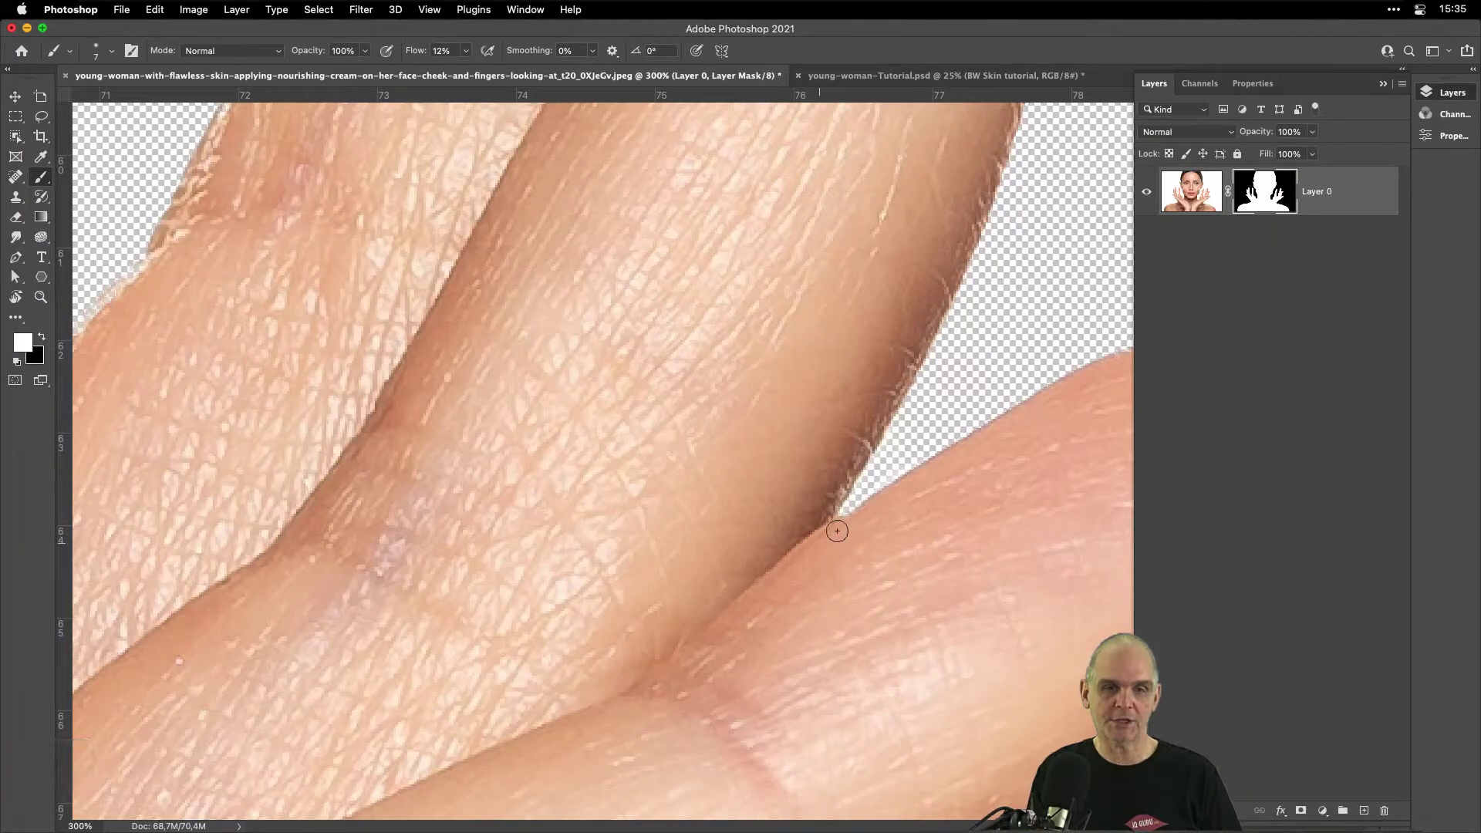
pyautogui.press('x')
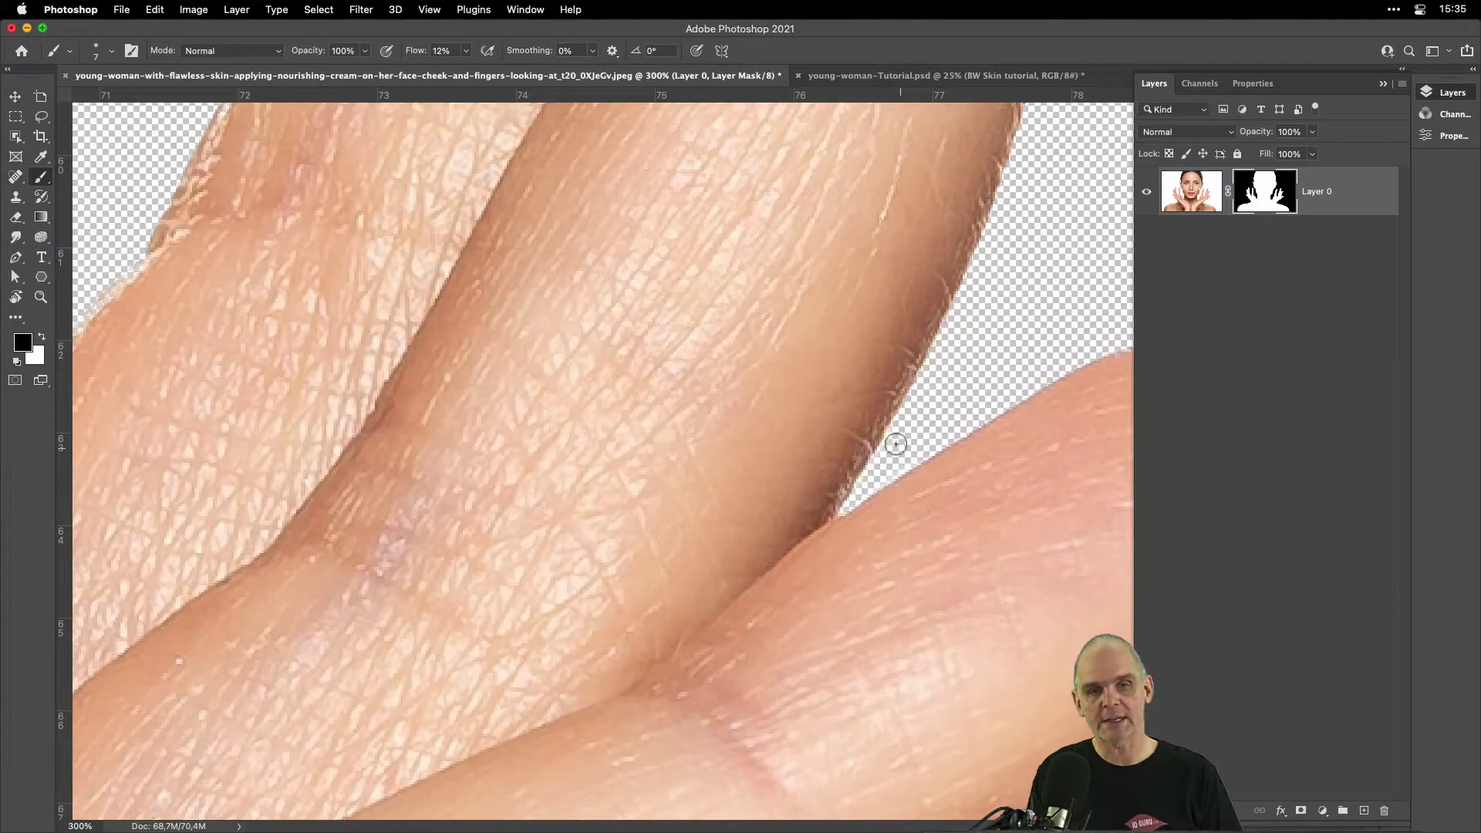
# Add a black (000000) Solid Color fill layer and place it beneath Layer 0.
pyautogui.press('super+minus')
pyautogui.press('super+minus')
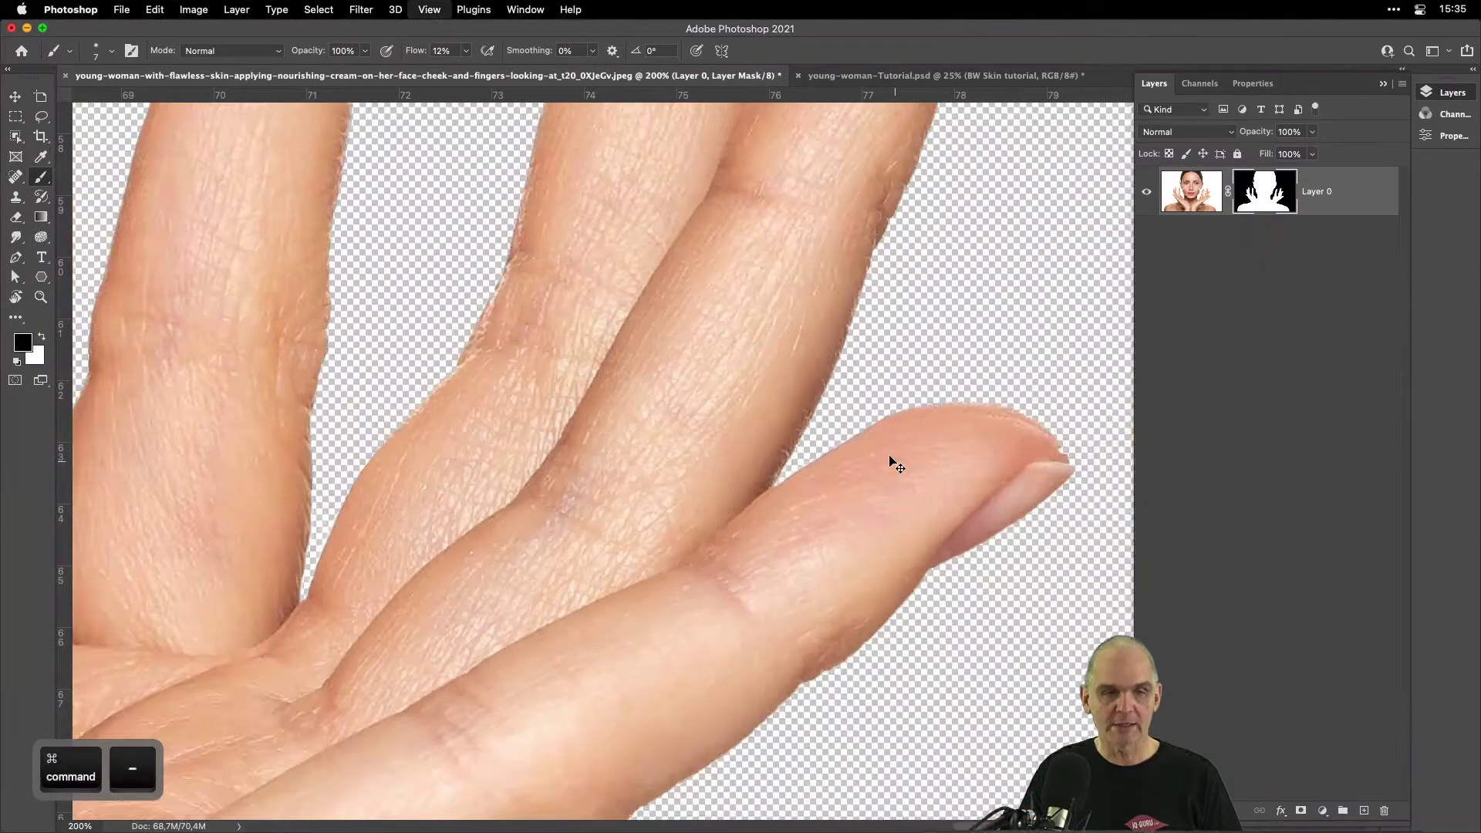
pyautogui.moveTo(426, 579); pyautogui.dragTo(864, 345)
pyautogui.moveTo(618, 499); pyautogui.dragTo(758, 406)
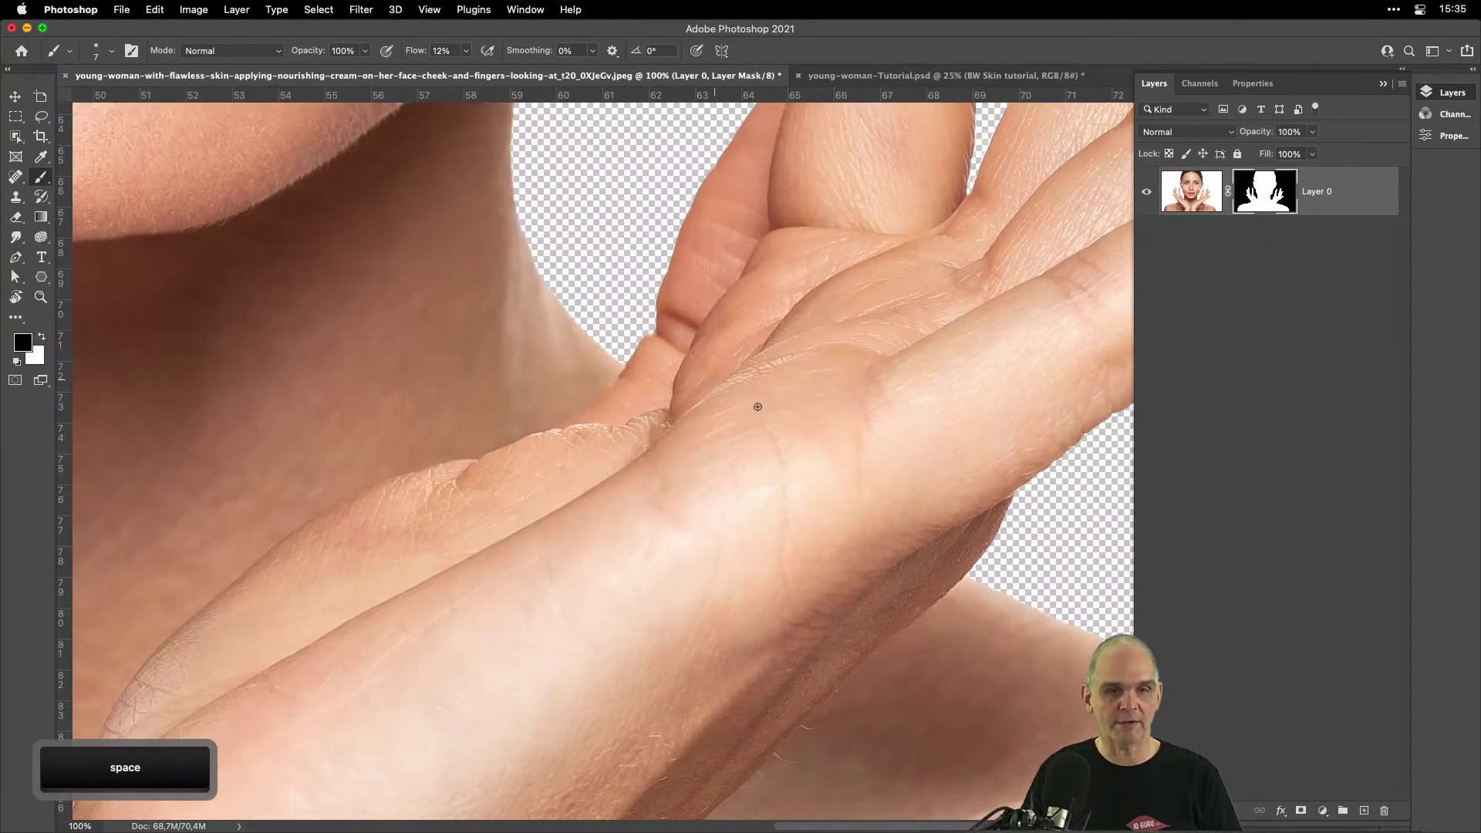
pyautogui.click(1198, 199)
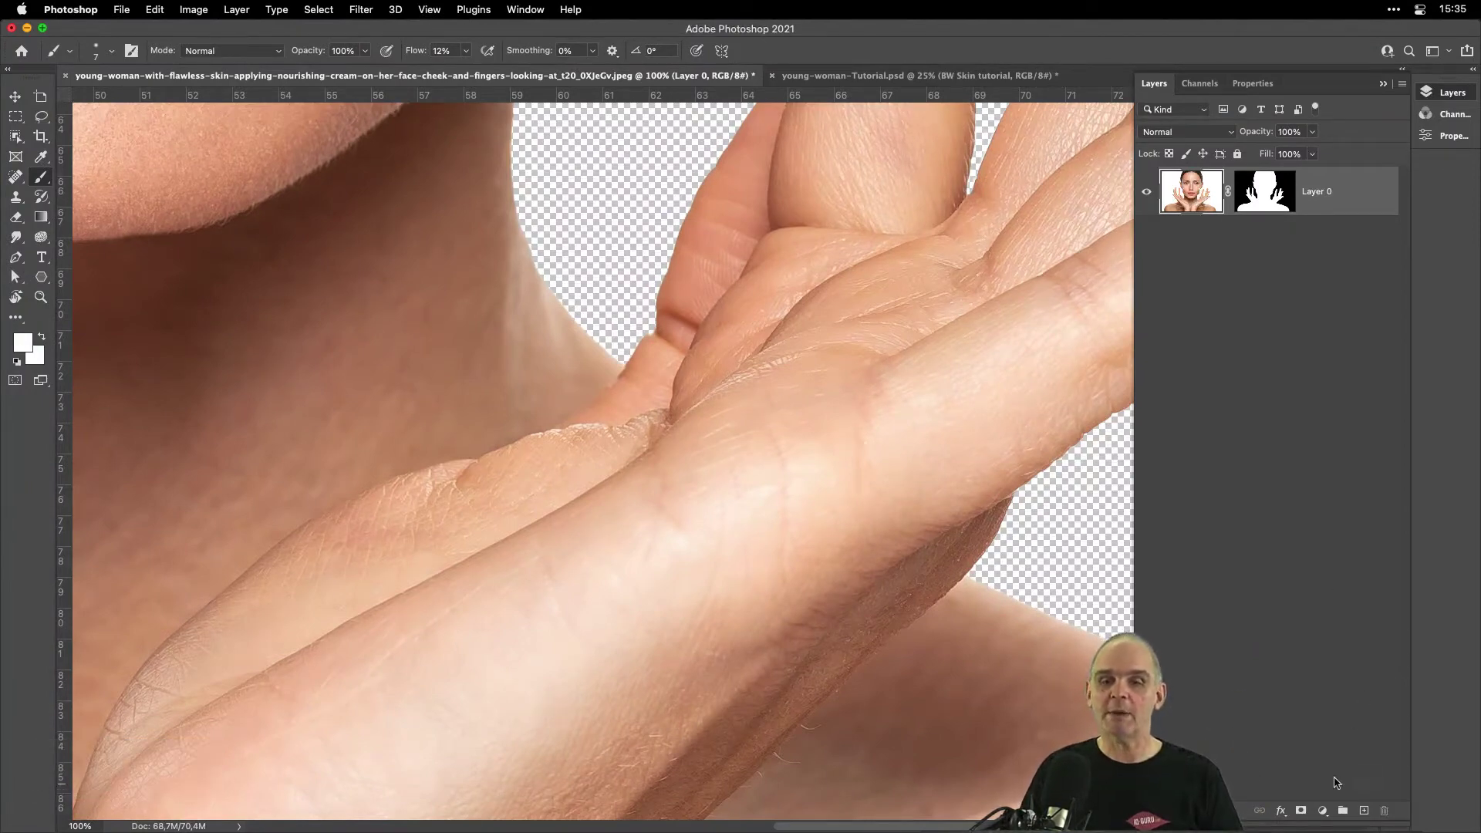
pyautogui.click(1322, 811)
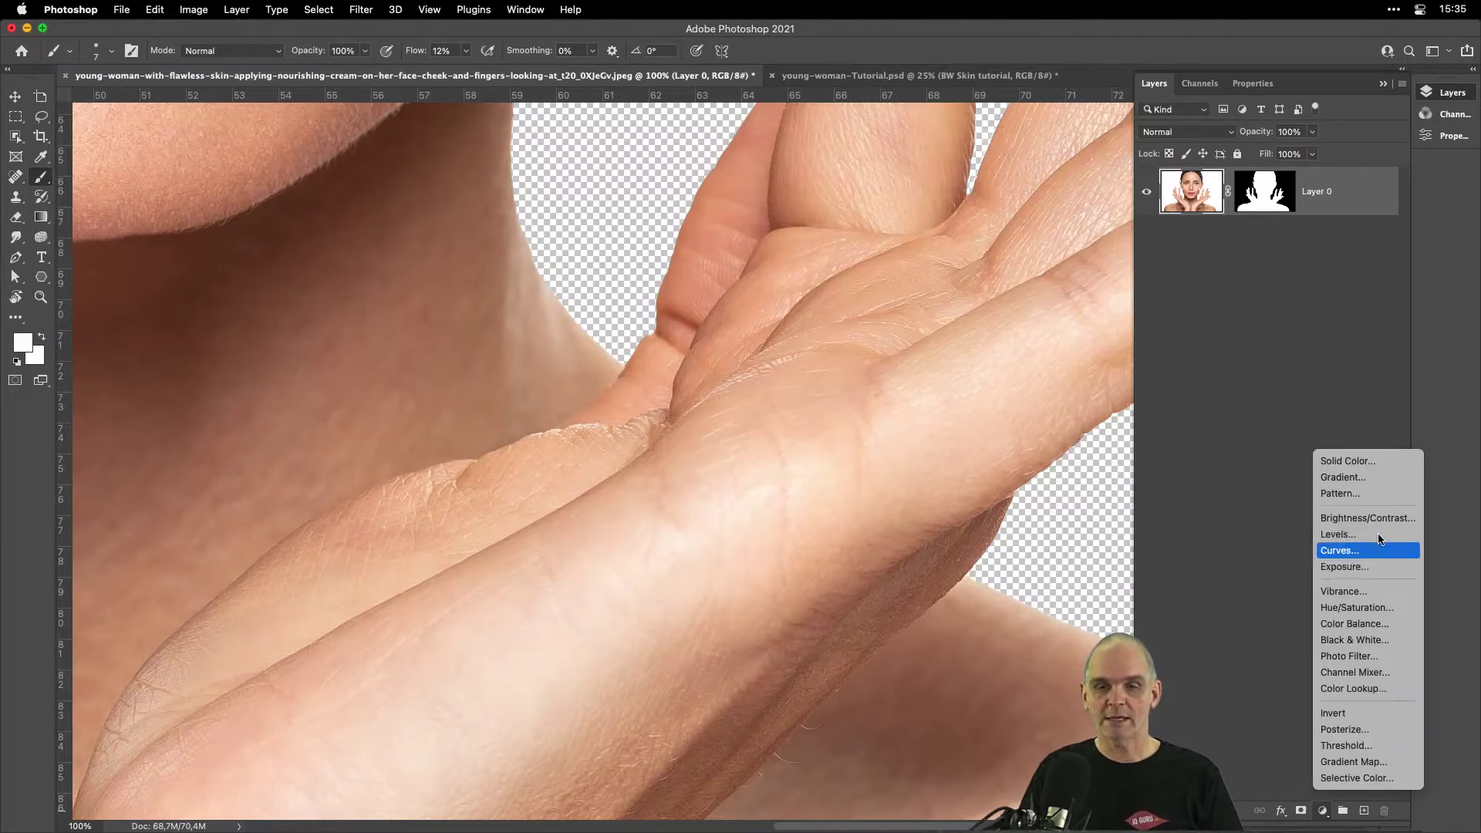
pyautogui.click(1377, 463)
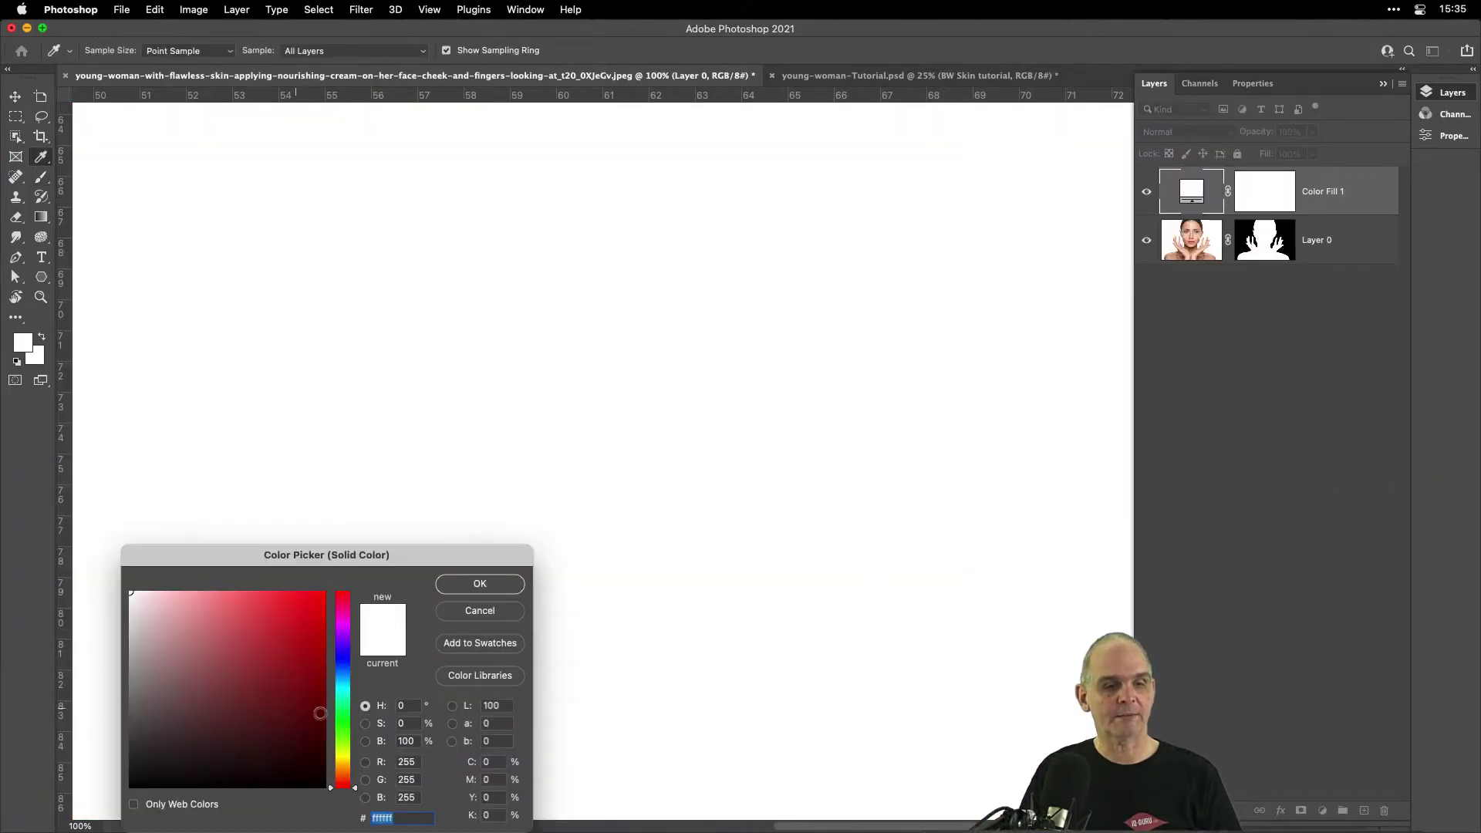
pyautogui.moveTo(320, 712); pyautogui.dragTo(126, 793)
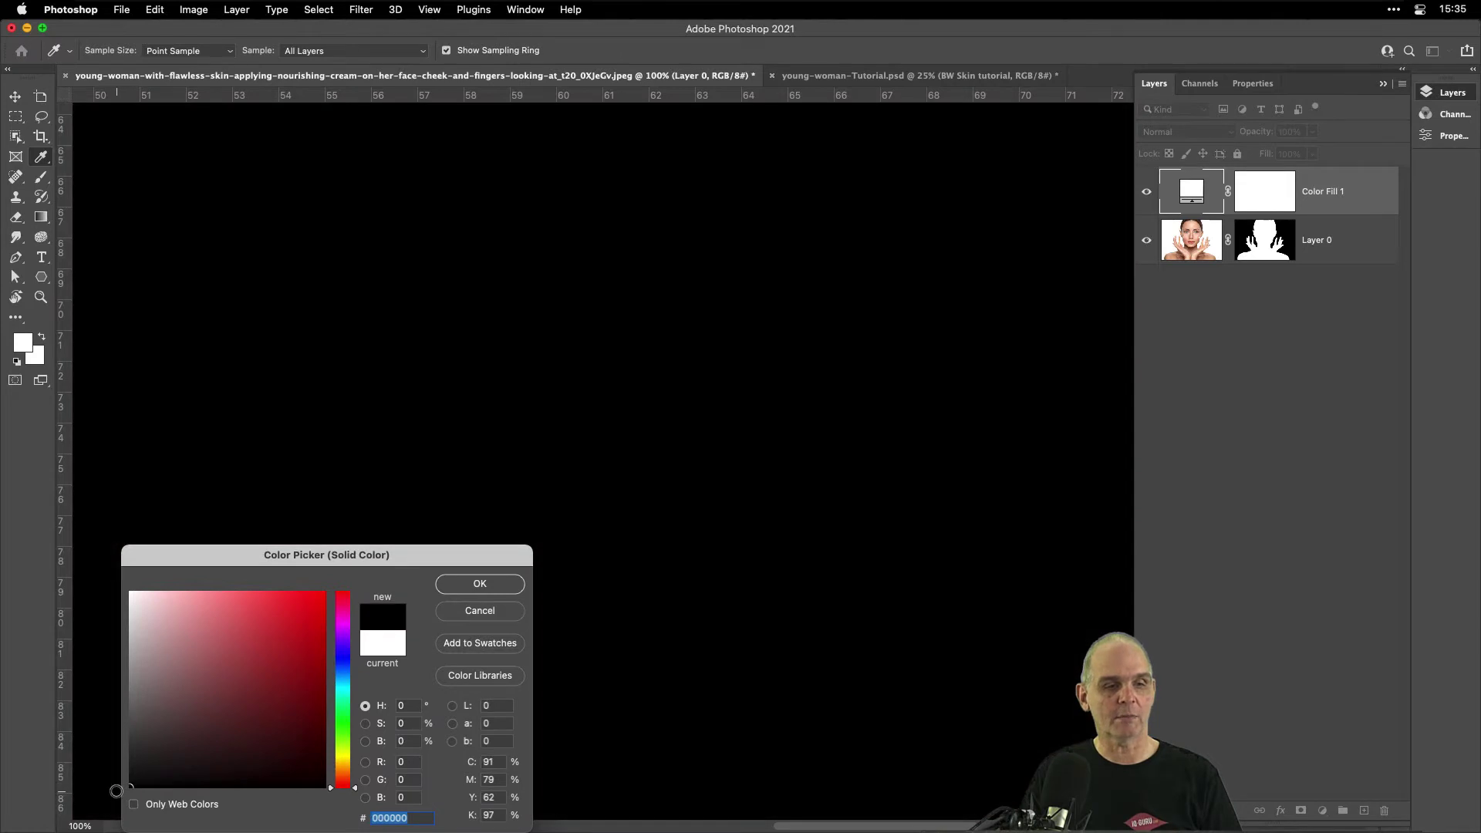
pyautogui.click(474, 586)
pyautogui.press('b')
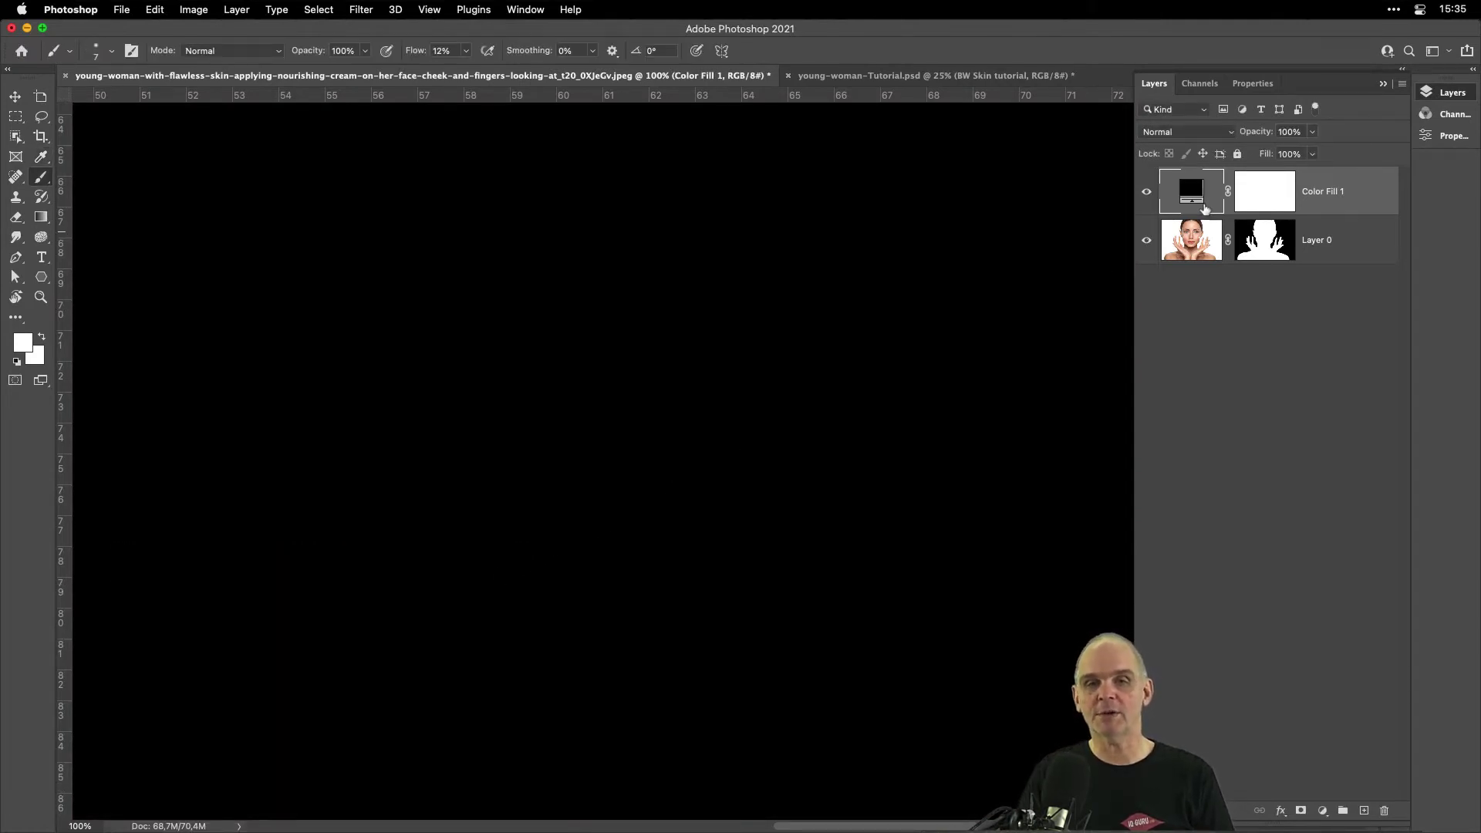
pyautogui.moveTo(1191, 188); pyautogui.dragTo(1205, 264)
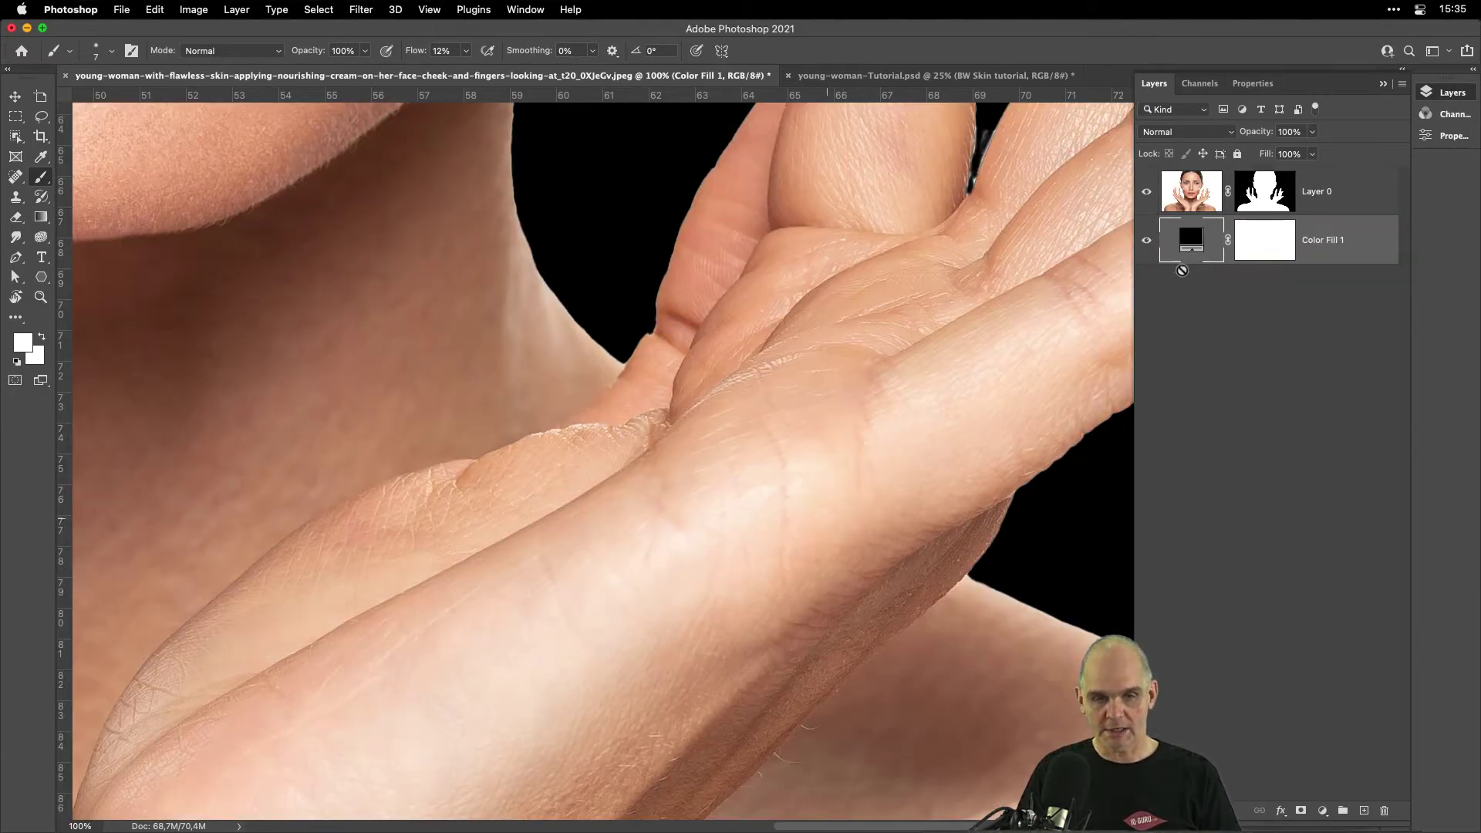
# Paint black on Layer 0's mask over the leftover light fringe between the right-side hand's index and middle finger bases.
pyautogui.press('space')
pyautogui.moveTo(816, 453); pyautogui.dragTo(469, 826)
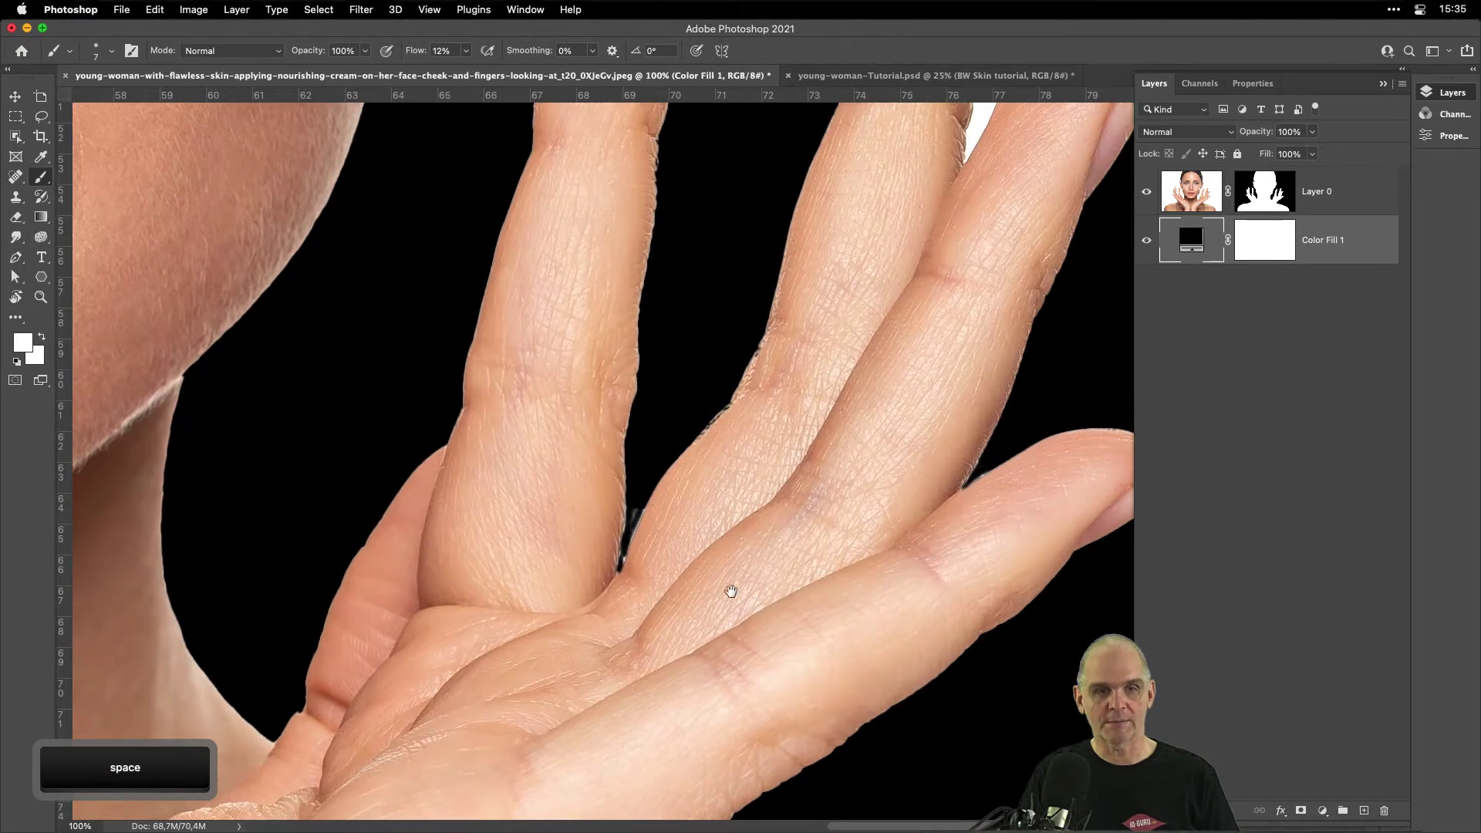
pyautogui.moveTo(728, 588); pyautogui.dragTo(724, 671)
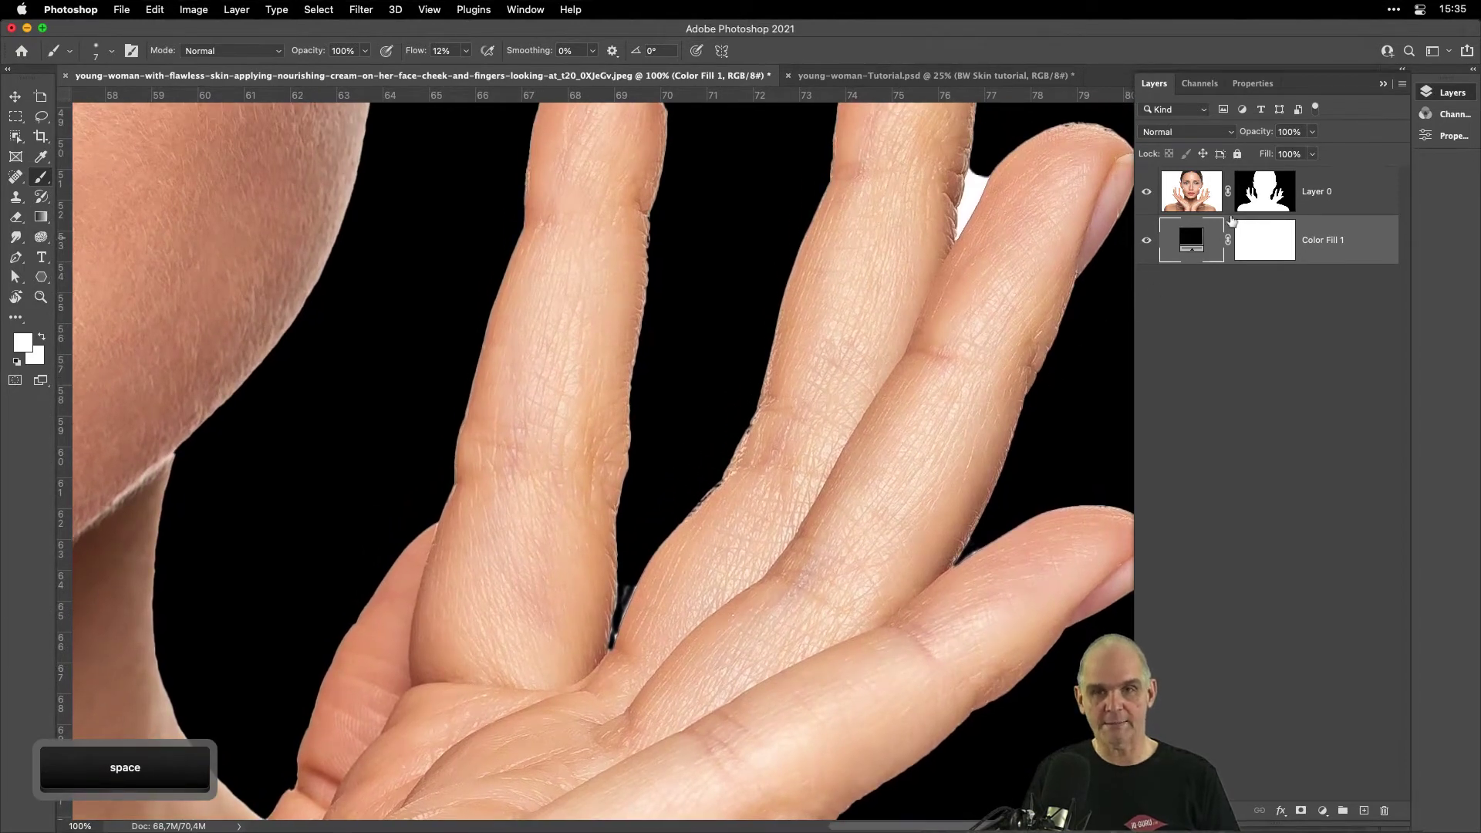
pyautogui.click(1251, 202)
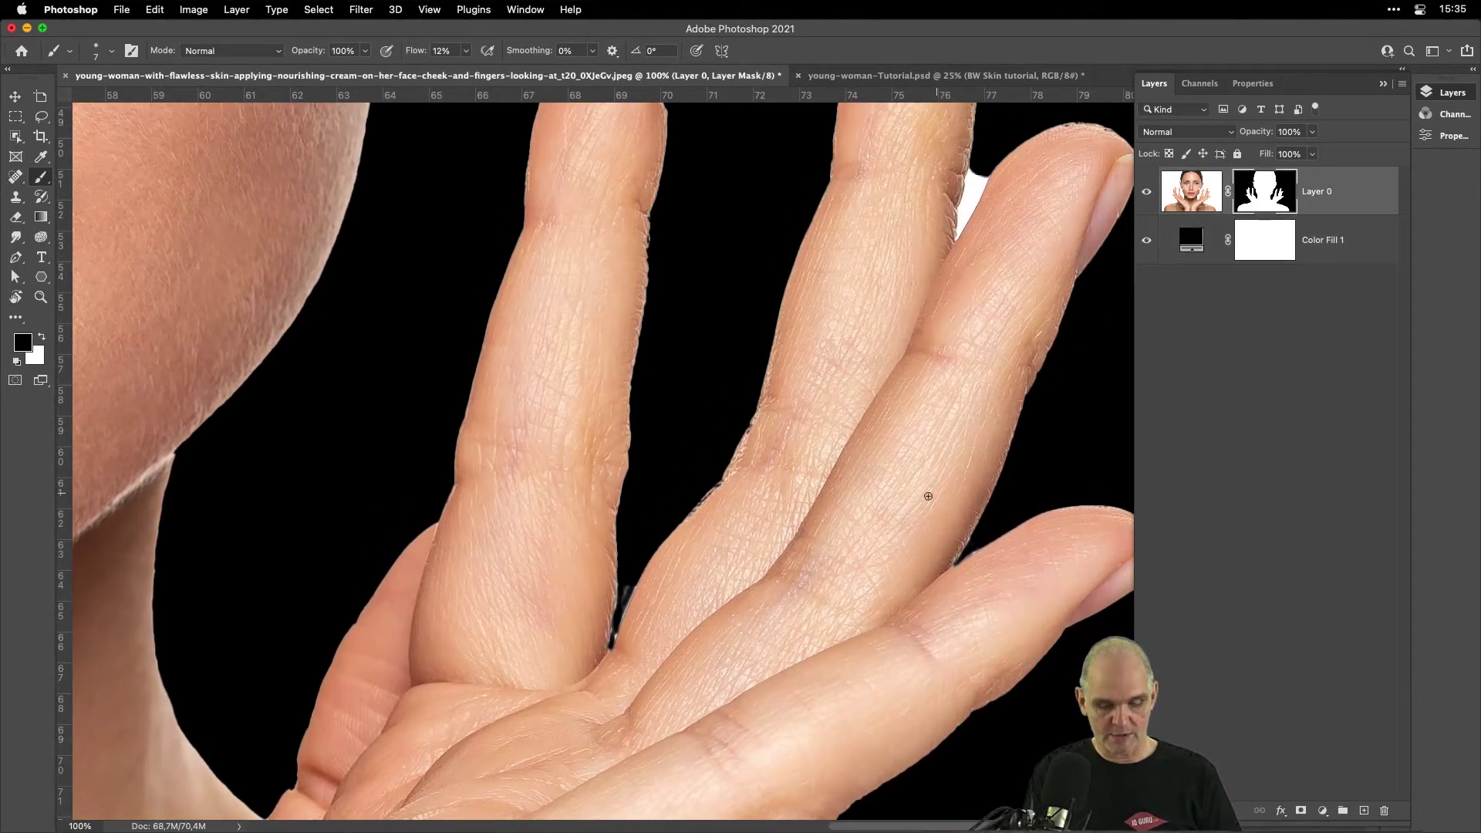
pyautogui.press('b')
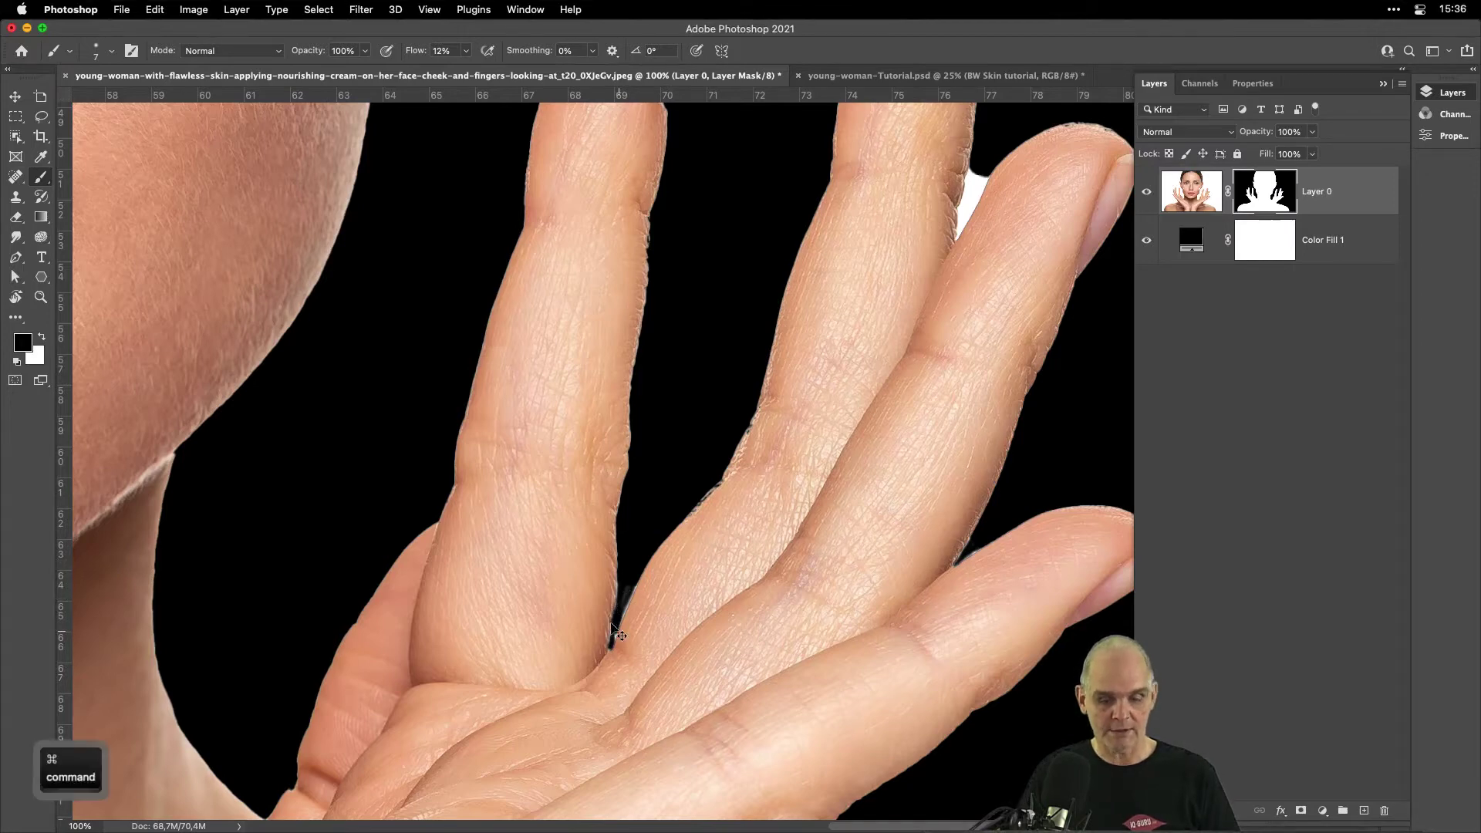
pyautogui.press('super+plus')
pyautogui.press('super+plus')
pyautogui.moveTo(744, 579); pyautogui.dragTo(930, 389)
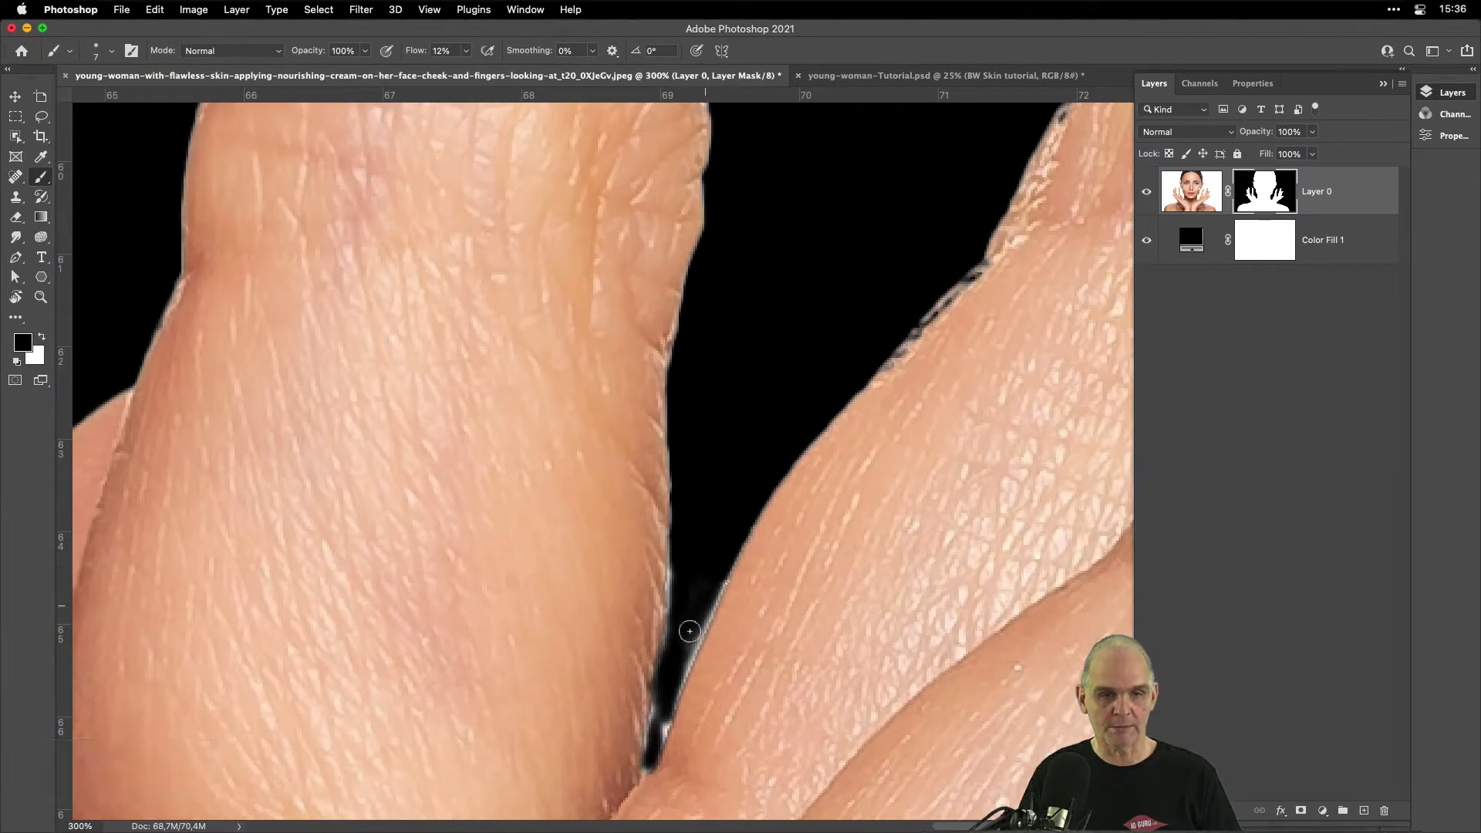
pyautogui.moveTo(666, 702); pyautogui.dragTo(665, 722)
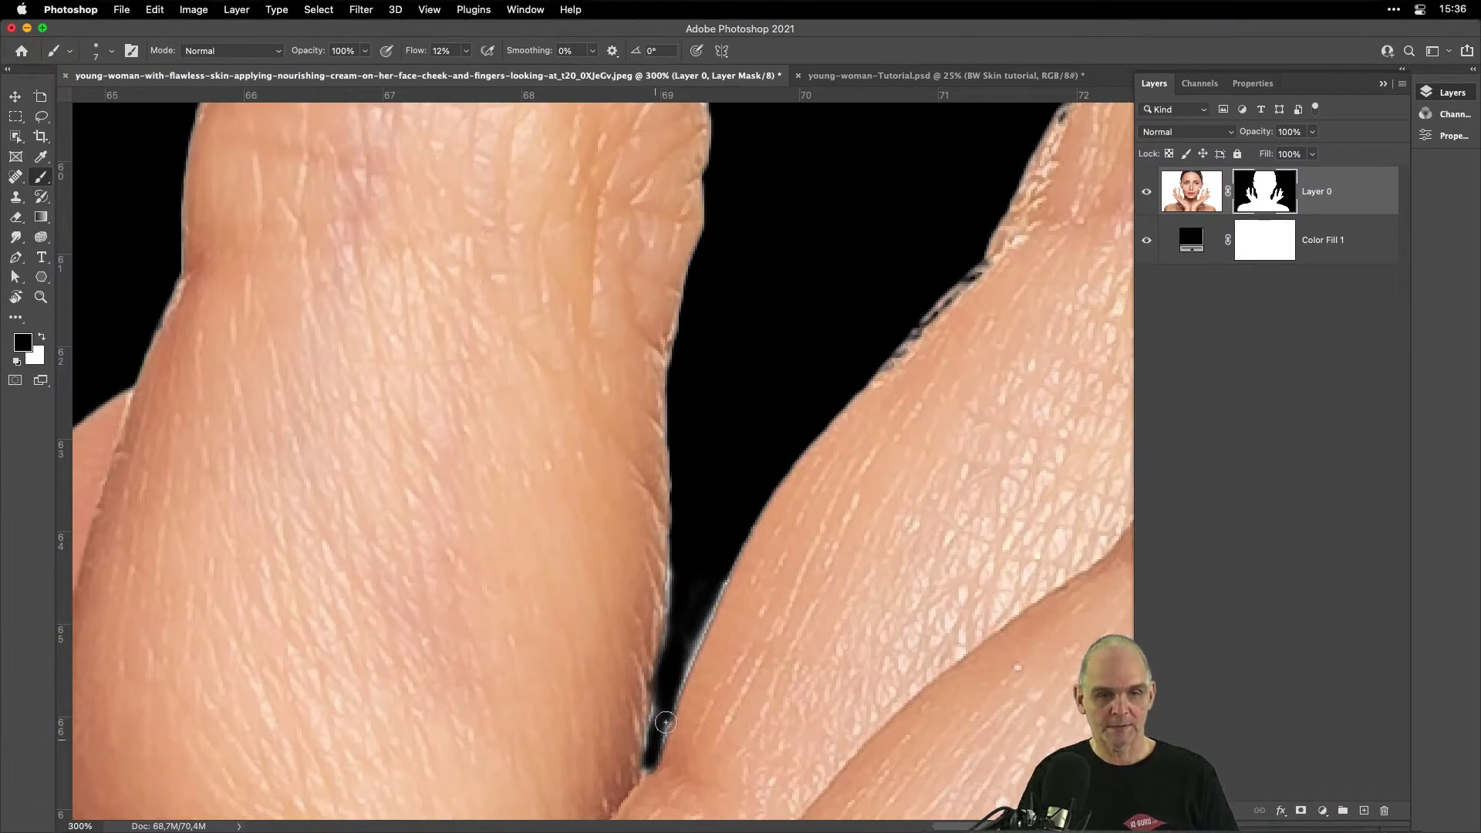
pyautogui.moveTo(677, 579); pyautogui.dragTo(647, 752)
pyautogui.moveTo(667, 670); pyautogui.dragTo(651, 735)
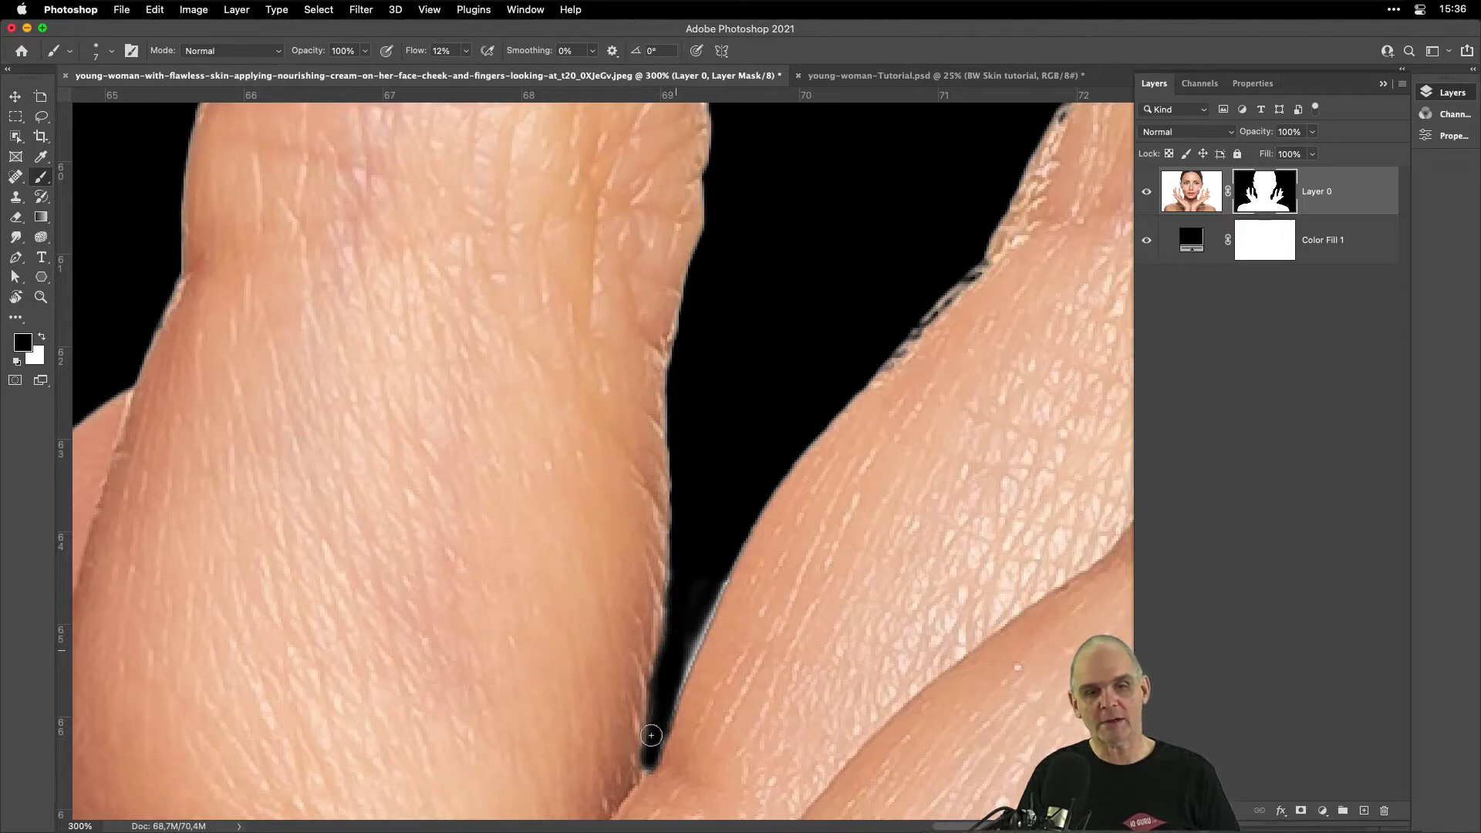
pyautogui.moveTo(711, 589)
pyautogui.mouseDown()
pyautogui.moveTo(685, 669)
pyautogui.moveTo(727, 567)
pyautogui.moveTo(667, 715)
pyautogui.moveTo(685, 553)
pyautogui.moveTo(646, 668)
pyautogui.mouseUp()
pyautogui.press('x')
pyautogui.press('x')
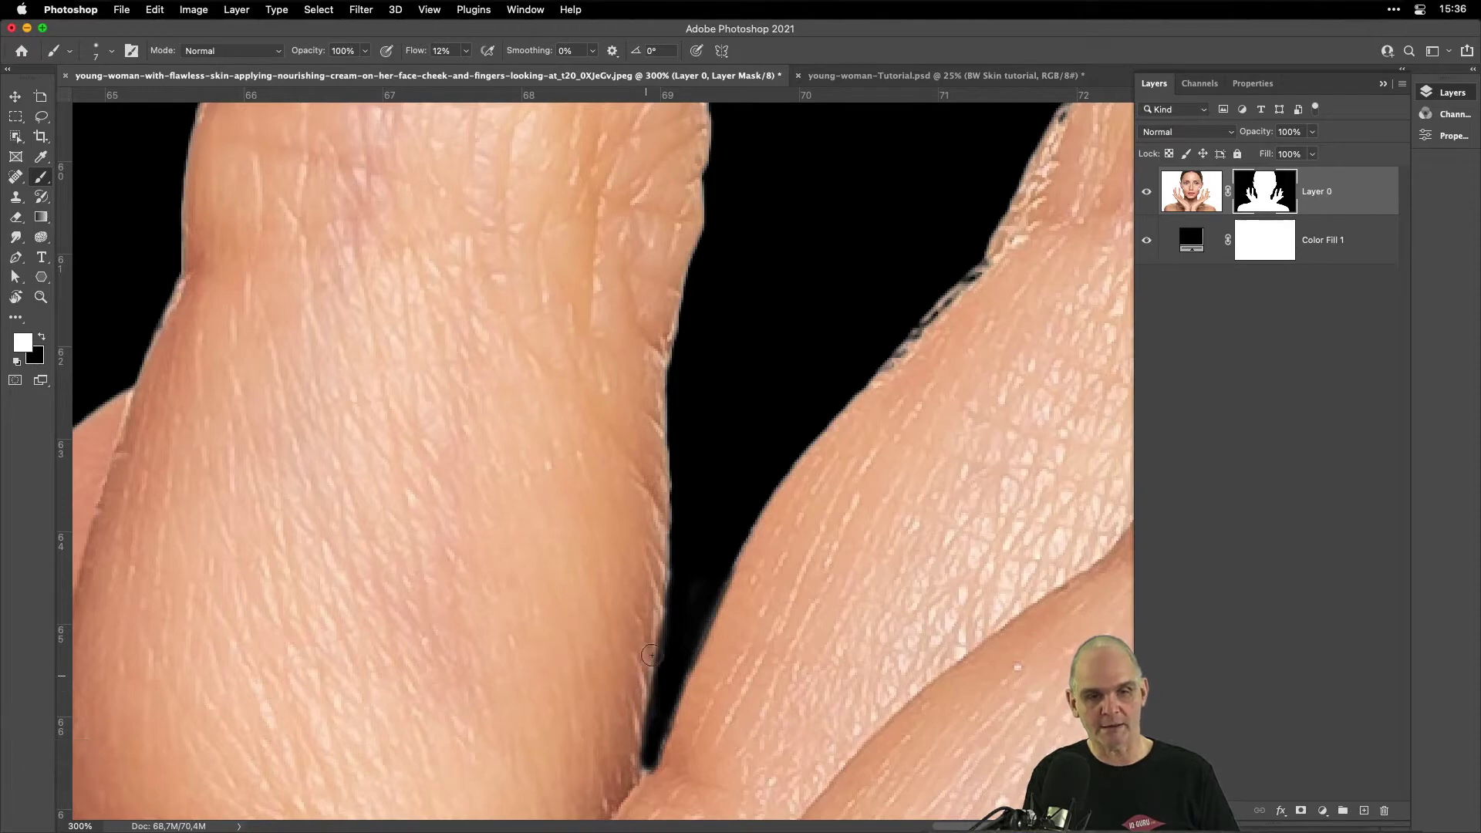
# Restore the ragged knuckle edge of the right-side hand's middle finger by painting white on Layer 0's mask.
pyautogui.press('space')
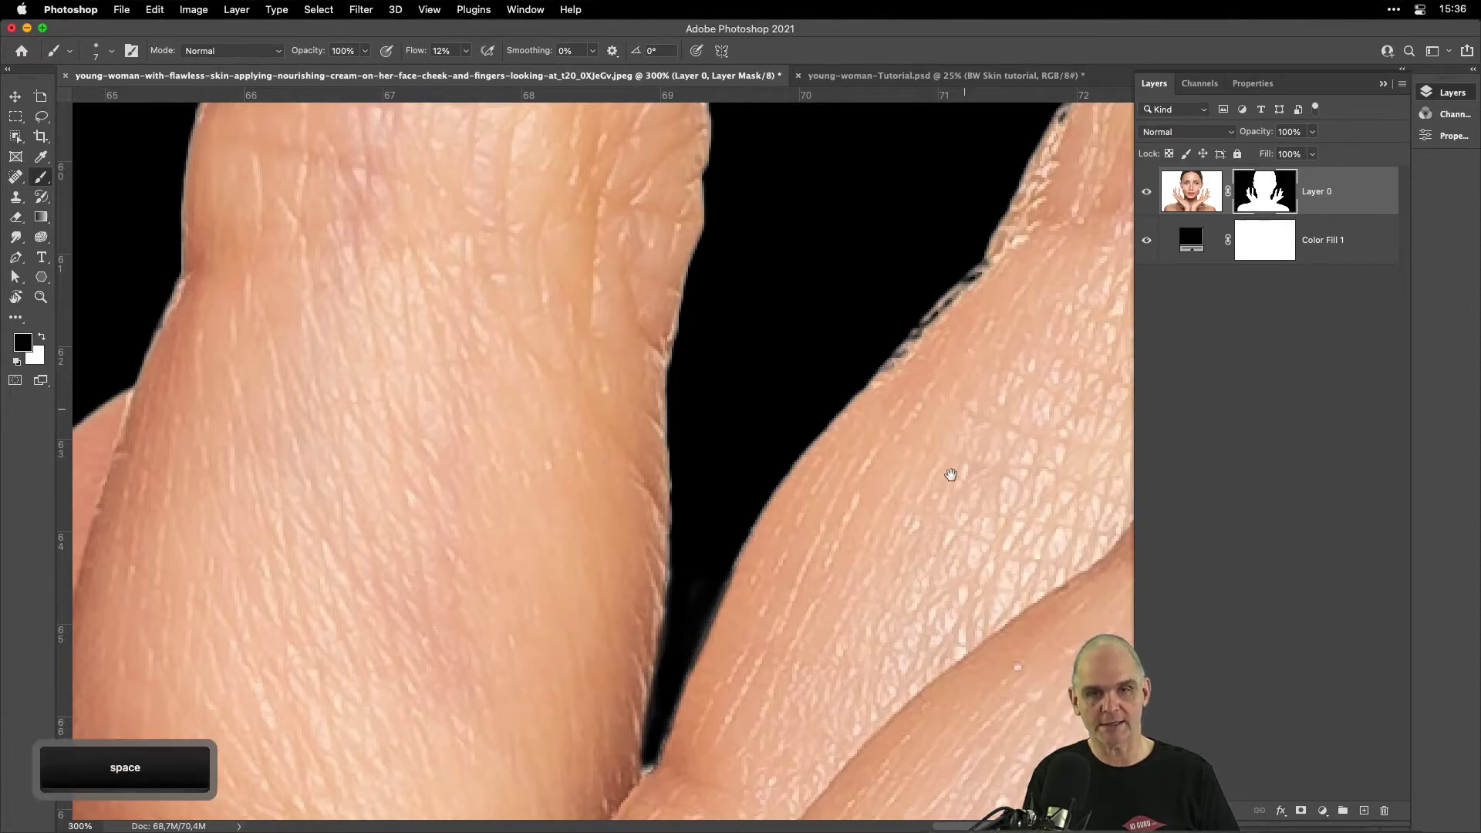
pyautogui.moveTo(952, 473); pyautogui.dragTo(733, 701)
pyautogui.press('x')
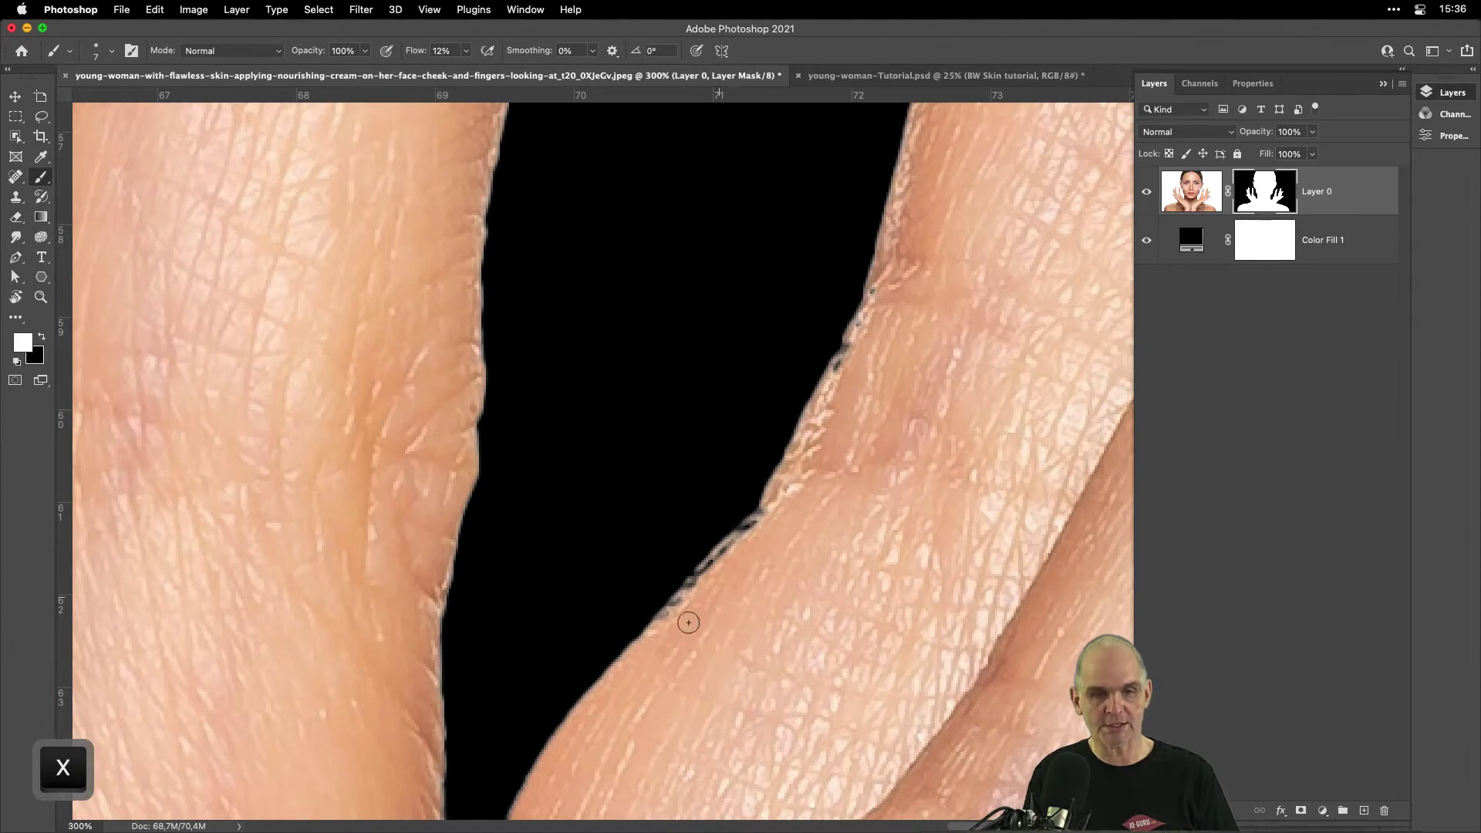
pyautogui.moveTo(737, 543)
pyautogui.mouseDown()
pyautogui.moveTo(703, 582)
pyautogui.moveTo(761, 519)
pyautogui.moveTo(660, 627)
pyautogui.moveTo(705, 585)
pyautogui.mouseUp()
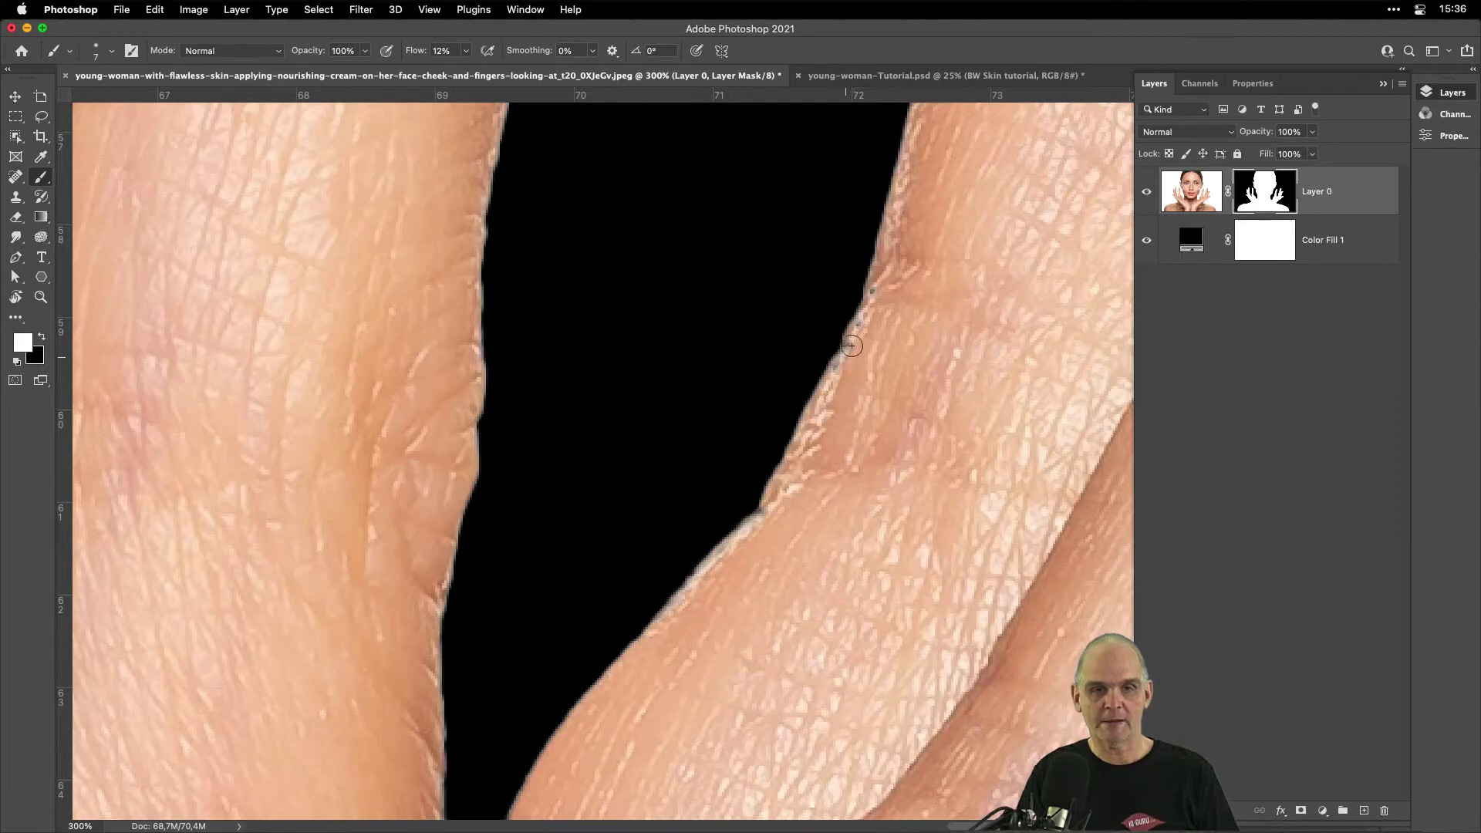
# Paint black on Layer 0's mask over the white wedge between the upper middle and ring fingers of the right-side hand.
pyautogui.press('space')
pyautogui.moveTo(904, 406); pyautogui.dragTo(664, 679)
pyautogui.moveTo(779, 455)
pyautogui.mouseDown()
pyautogui.moveTo(724, 516)
pyautogui.moveTo(648, 554)
pyautogui.mouseUp()
pyautogui.moveTo(944, 286)
pyautogui.mouseDown()
pyautogui.moveTo(983, 282)
pyautogui.moveTo(945, 284)
pyautogui.moveTo(1071, 295)
pyautogui.mouseUp()
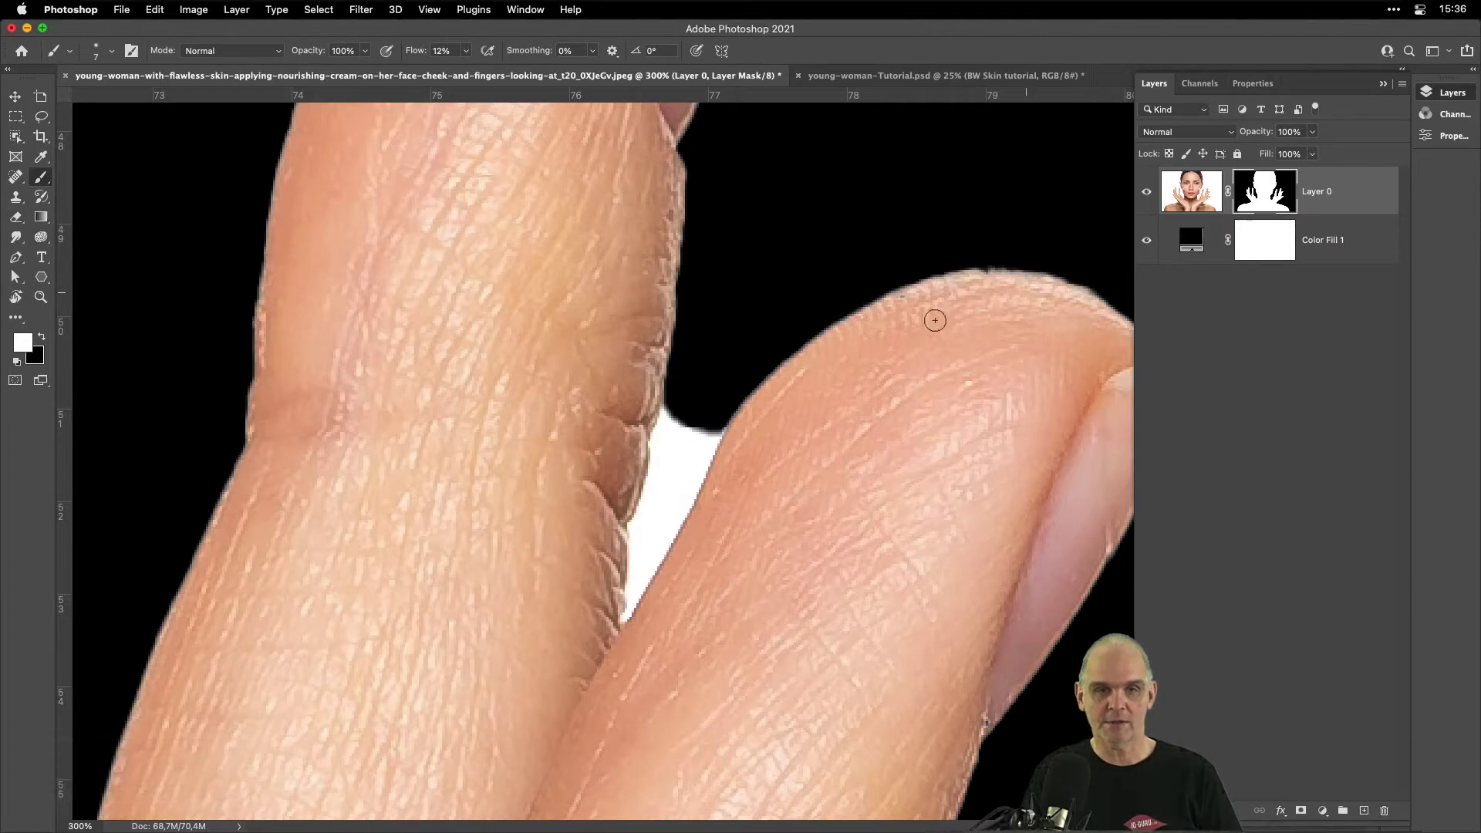
pyautogui.press('x')
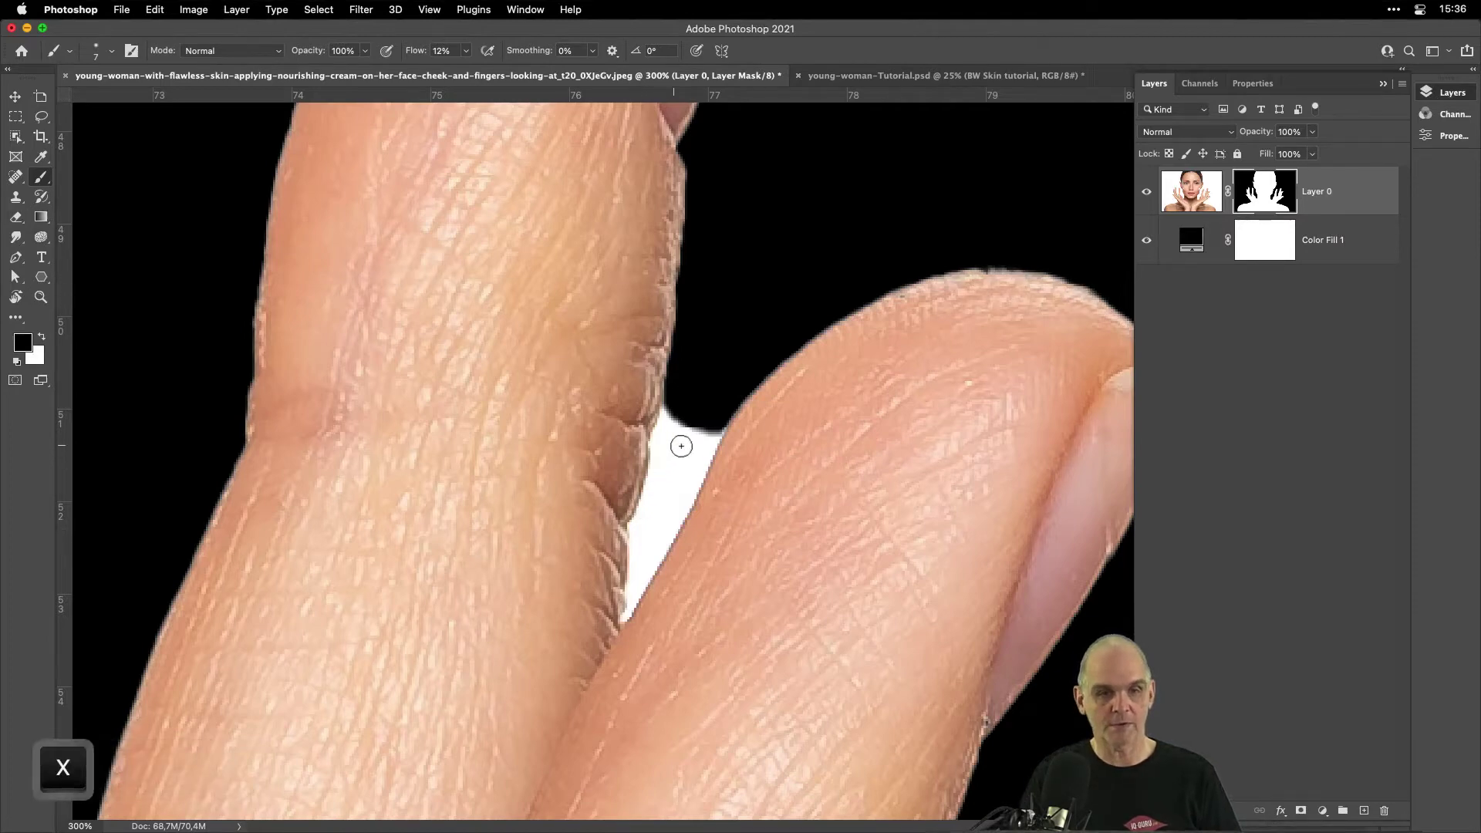
pyautogui.moveTo(681, 446)
pyautogui.mouseDown()
pyautogui.moveTo(693, 446)
pyautogui.moveTo(688, 415)
pyautogui.moveTo(657, 511)
pyautogui.moveTo(683, 408)
pyautogui.moveTo(671, 424)
pyautogui.moveTo(662, 454)
pyautogui.moveTo(672, 427)
pyautogui.moveTo(710, 420)
pyautogui.moveTo(643, 549)
pyautogui.moveTo(671, 466)
pyautogui.moveTo(665, 439)
pyautogui.moveTo(664, 535)
pyautogui.moveTo(623, 614)
pyautogui.mouseUp()
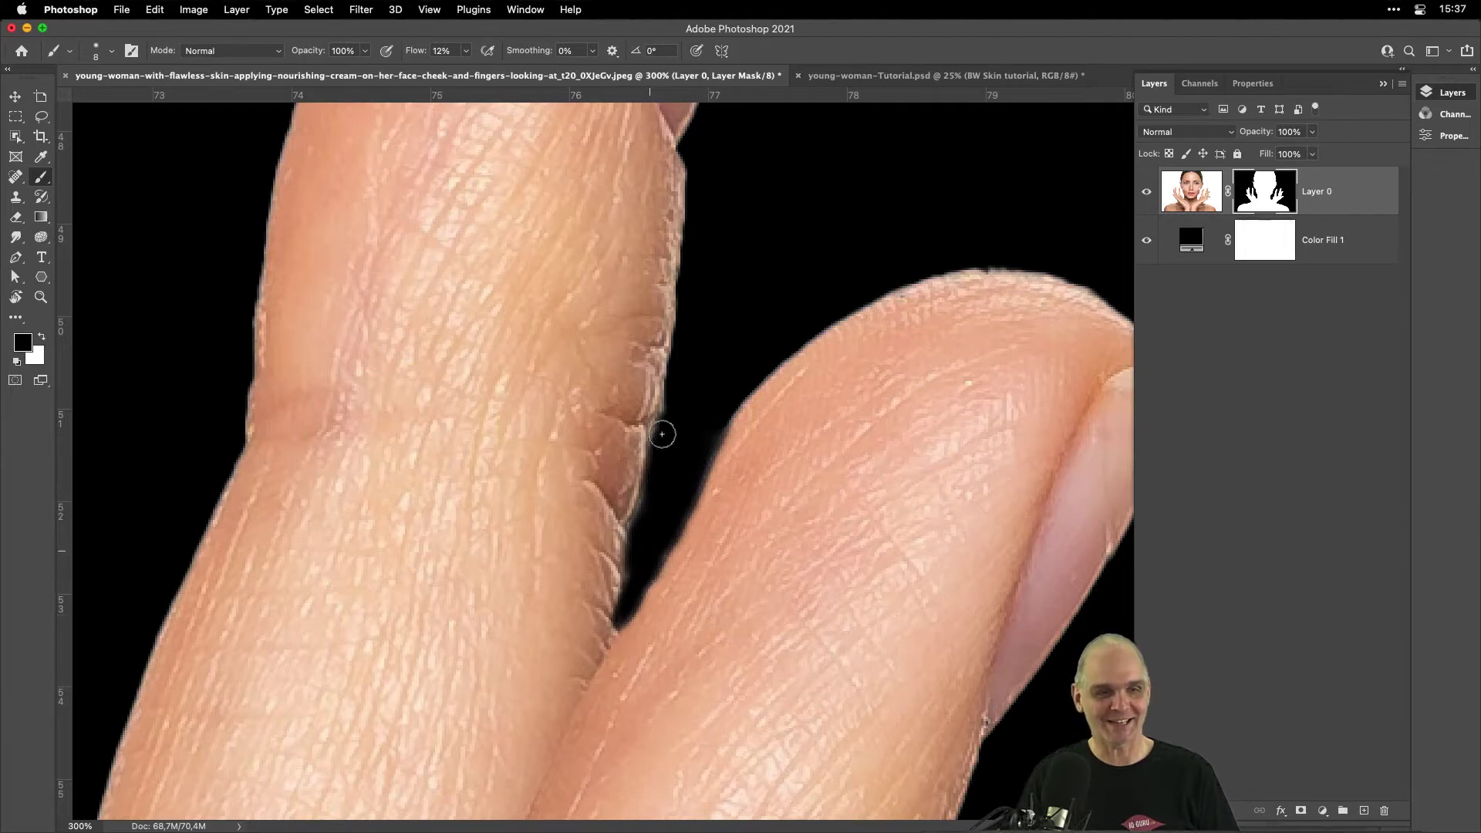
# Examine the finger edges of both hands against the black background for remaining white areas.
pyautogui.press('space')
pyautogui.moveTo(594, 375); pyautogui.dragTo(384, 378)
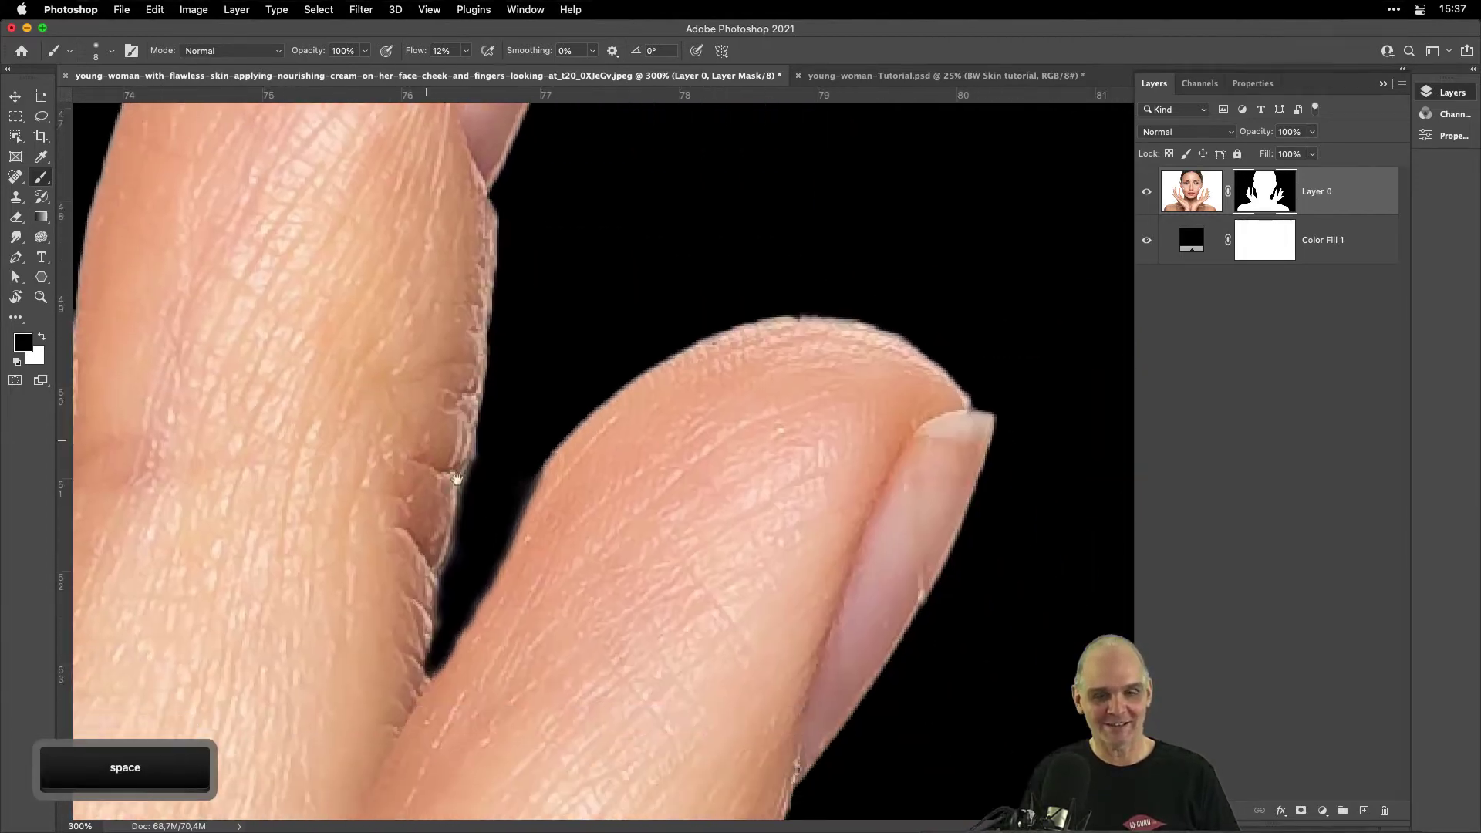
pyautogui.moveTo(609, 694); pyautogui.dragTo(578, 378)
pyautogui.press('super+minus')
pyautogui.press('super+minus')
pyautogui.press('super+minus')
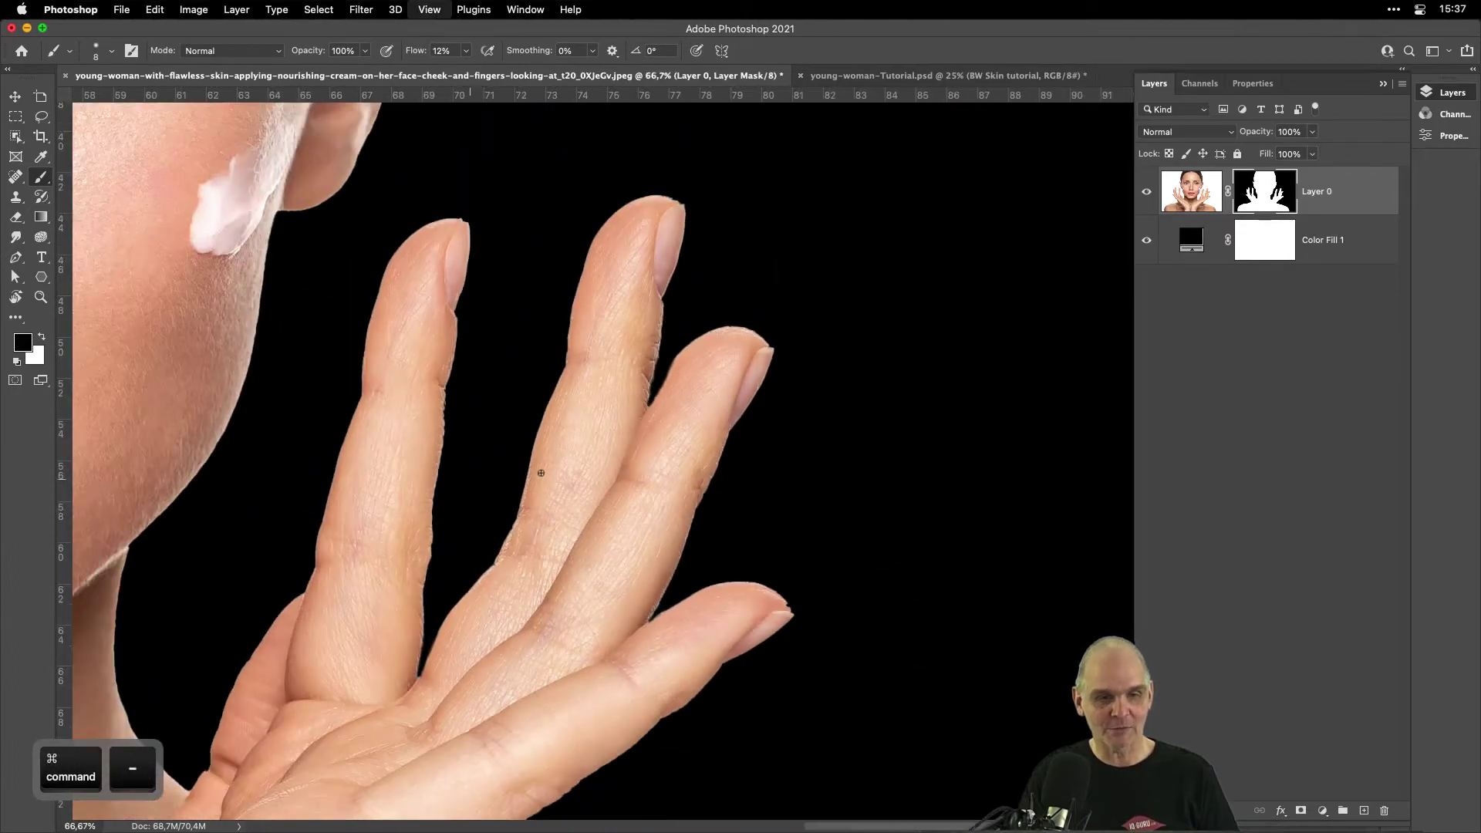
pyautogui.press('space')
pyautogui.moveTo(370, 609); pyautogui.dragTo(1003, 463)
pyautogui.moveTo(594, 360); pyautogui.dragTo(714, 609)
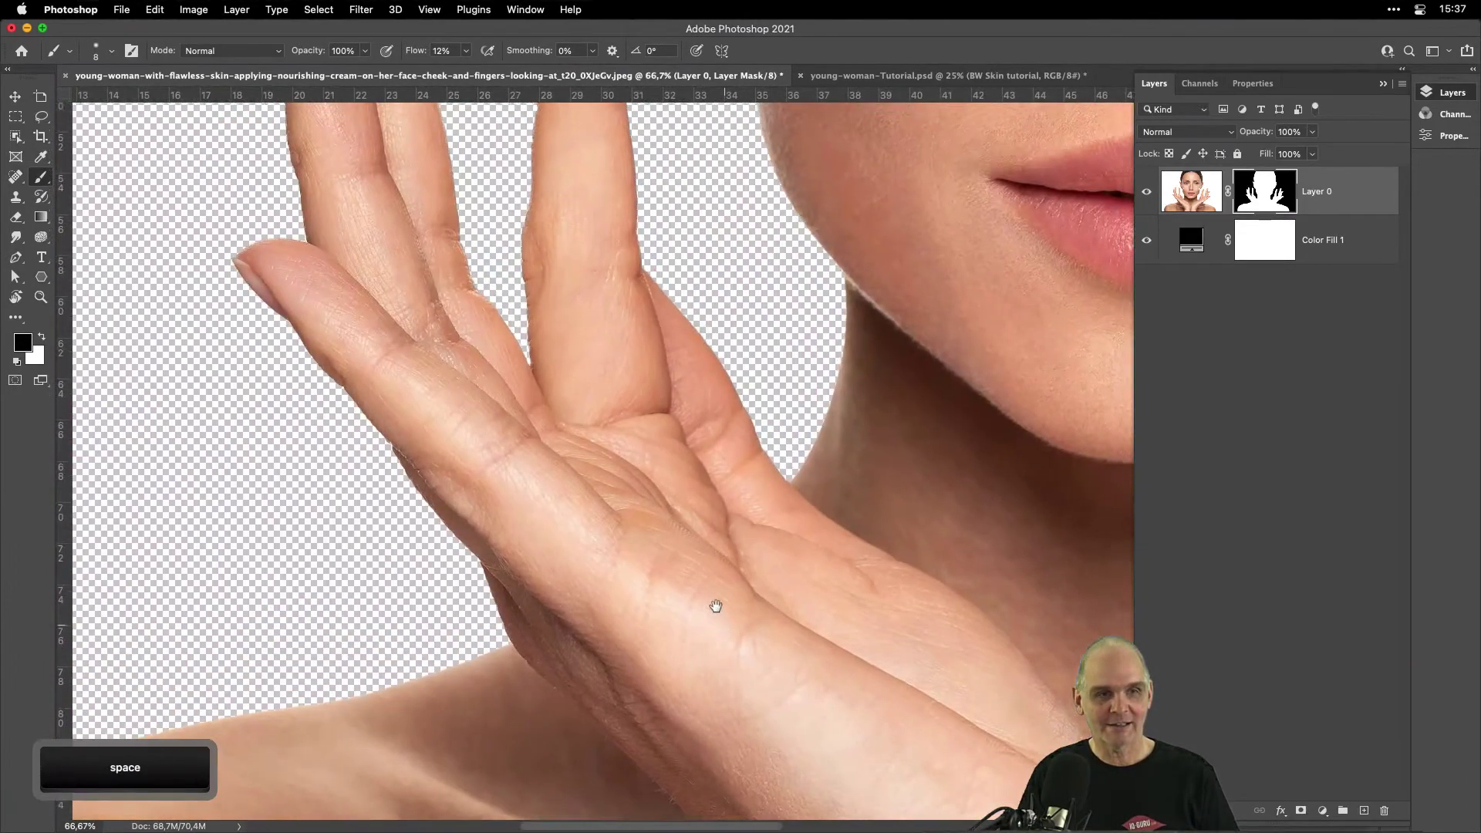
pyautogui.moveTo(583, 334); pyautogui.dragTo(651, 519)
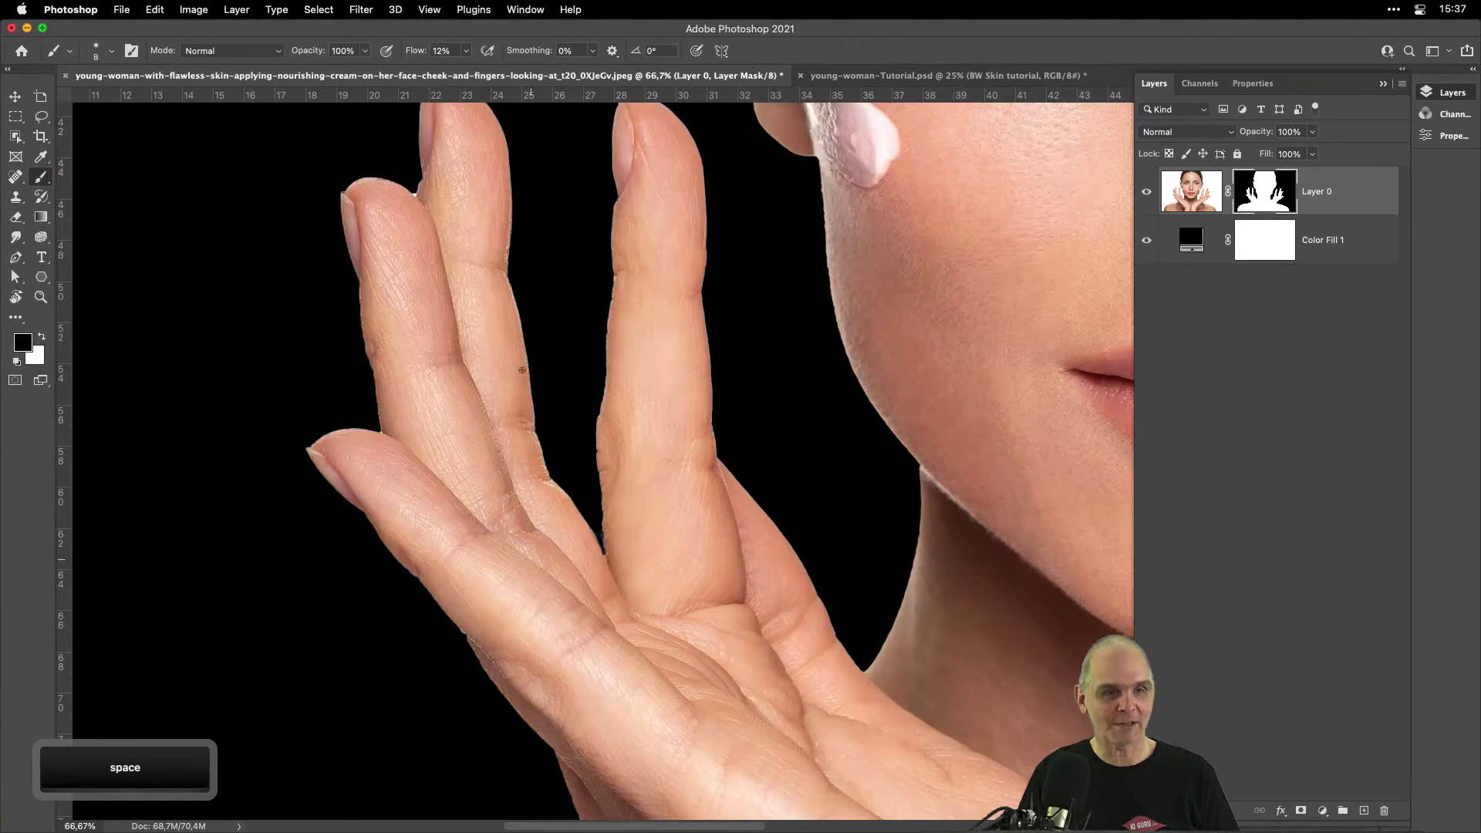
pyautogui.moveTo(484, 327); pyautogui.dragTo(572, 440)
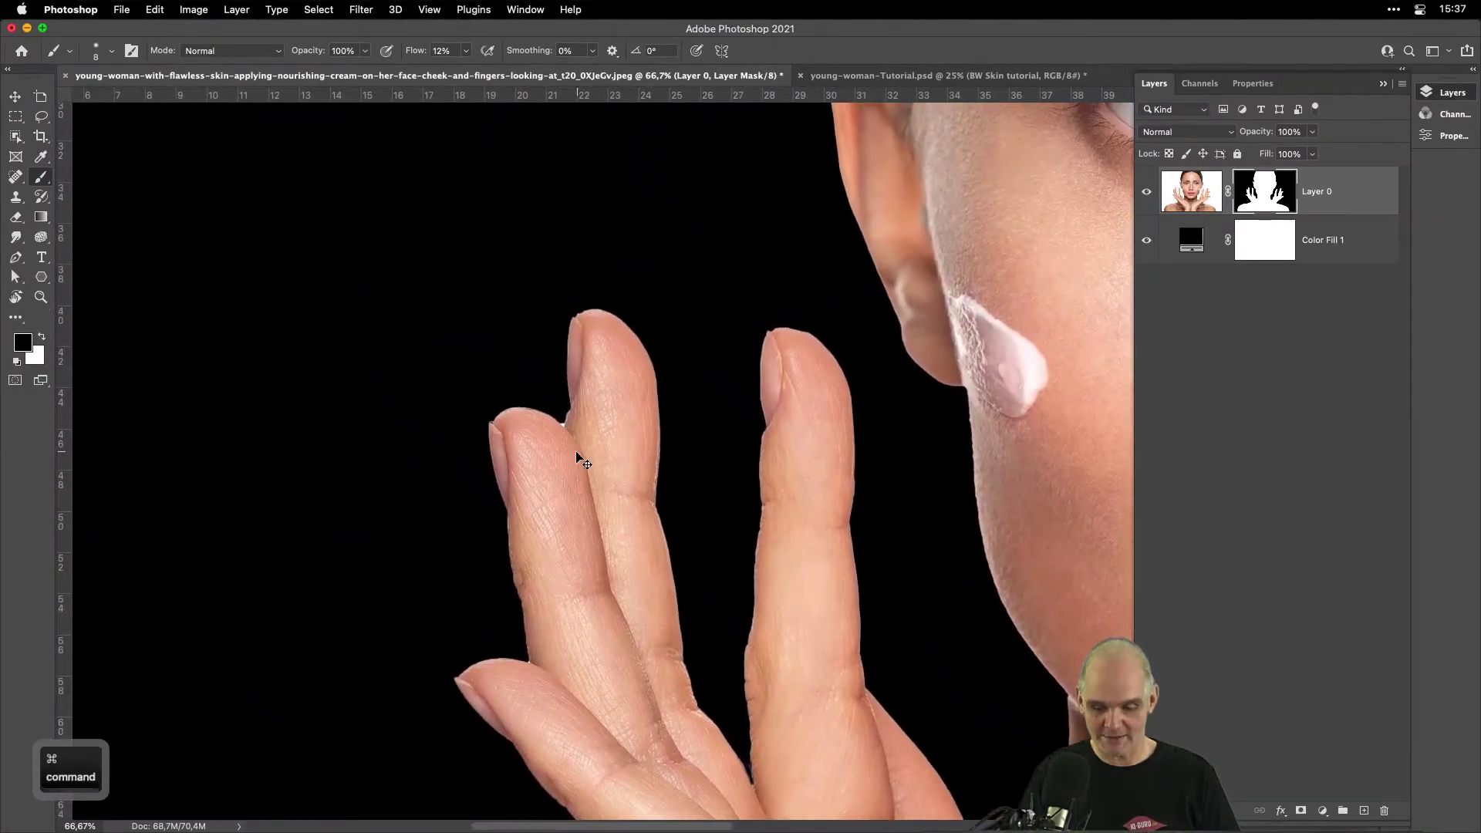
# Paint black on Layer 0's mask in the notch between the ring and middle fingertips of the left-side hand.
pyautogui.press('super+plus')
pyautogui.press('super+plus')
pyautogui.press('super+plus')
pyautogui.press('space')
pyautogui.moveTo(494, 410); pyautogui.dragTo(870, 575)
pyautogui.moveTo(713, 529); pyautogui.dragTo(838, 580)
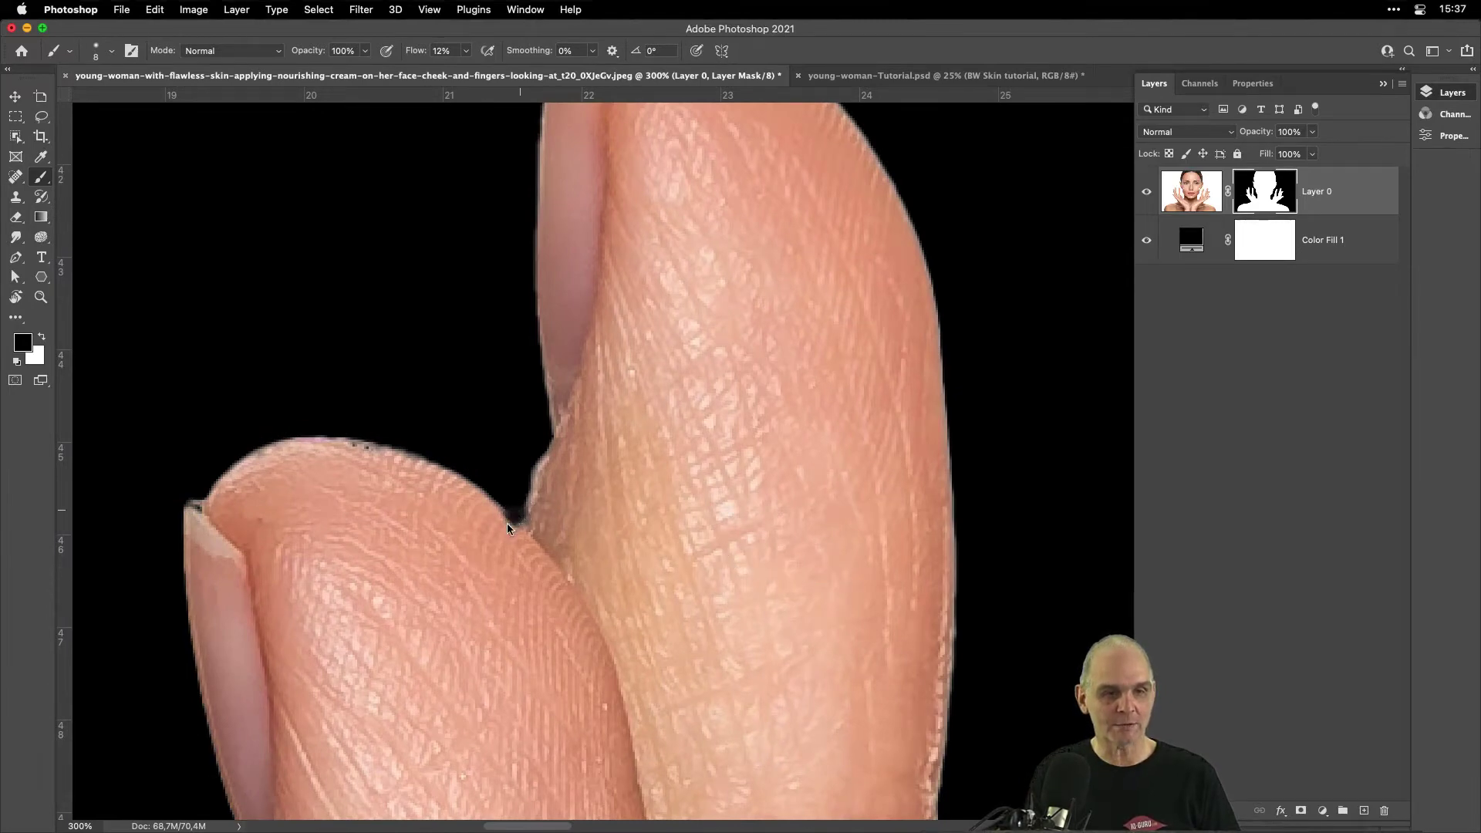
pyautogui.press('b')
pyautogui.moveTo(508, 515); pyautogui.dragTo(516, 538)
pyautogui.press('x')
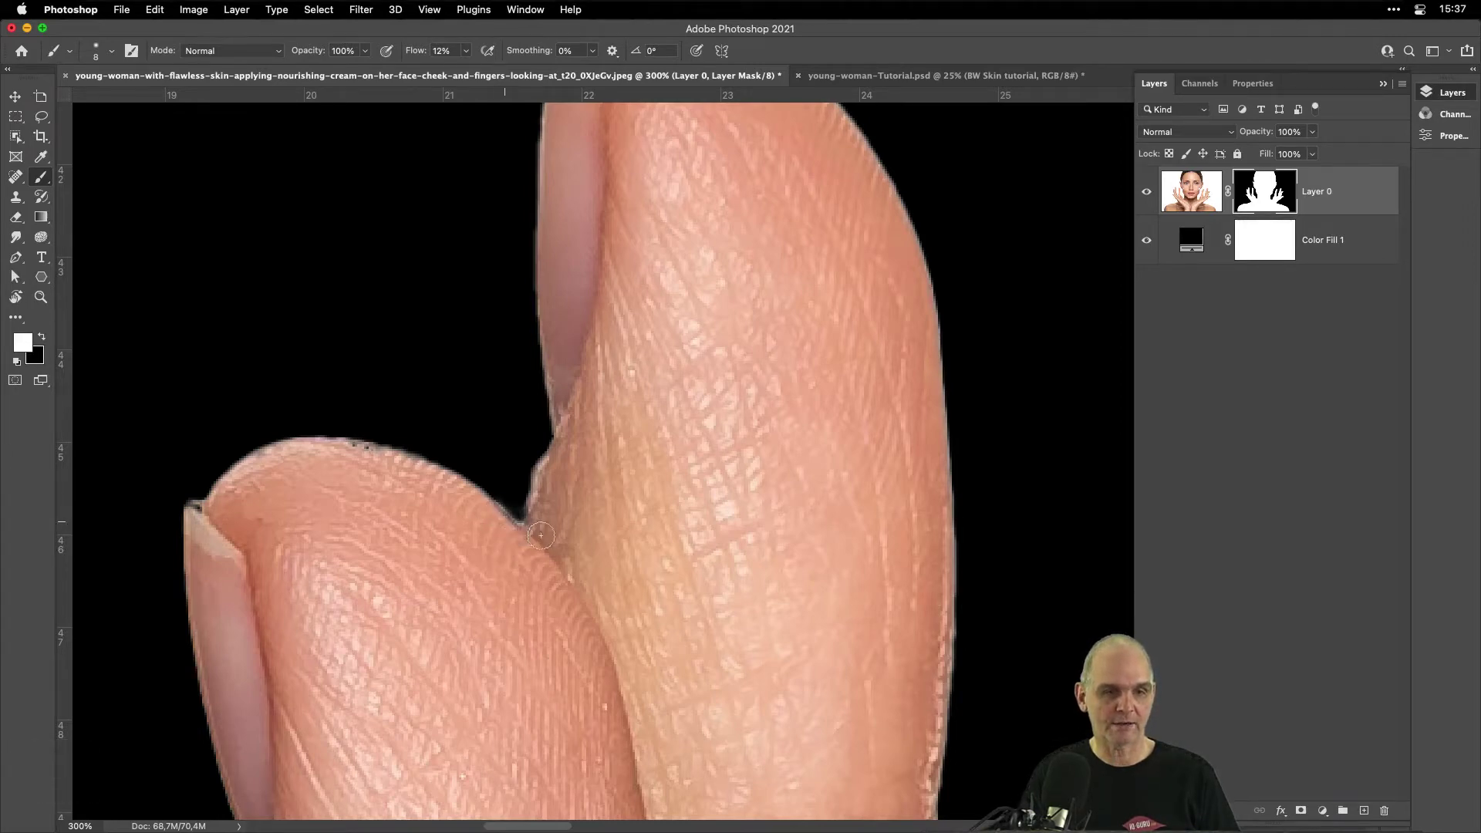
pyautogui.press('x')
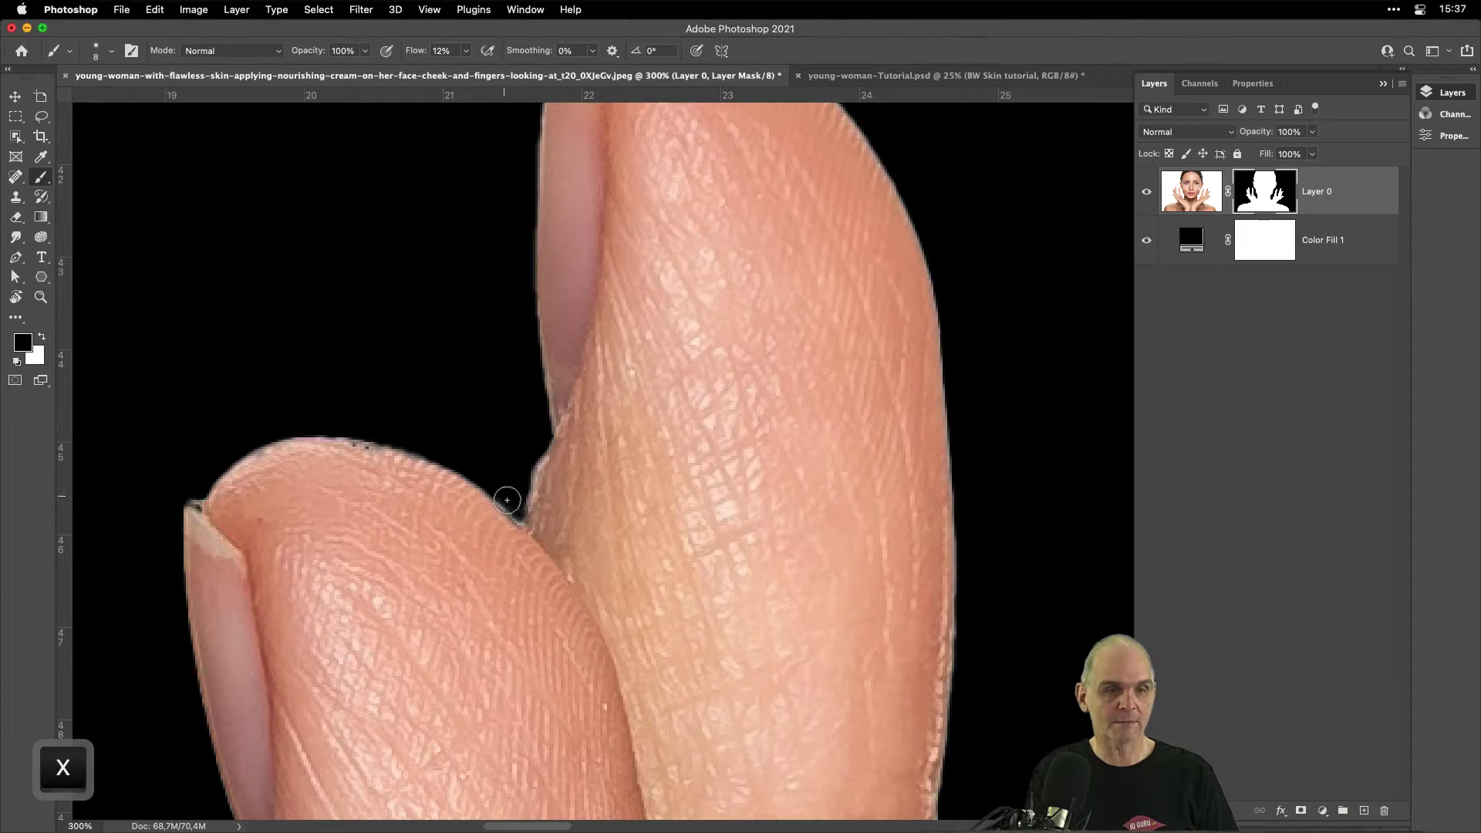
pyautogui.moveTo(503, 498); pyautogui.dragTo(520, 522)
# On Layer 0's mask, restore the nicked ring fingertip edge with white and paint black over the bump on the adjacent middle finger's edge.
pyautogui.press('x')
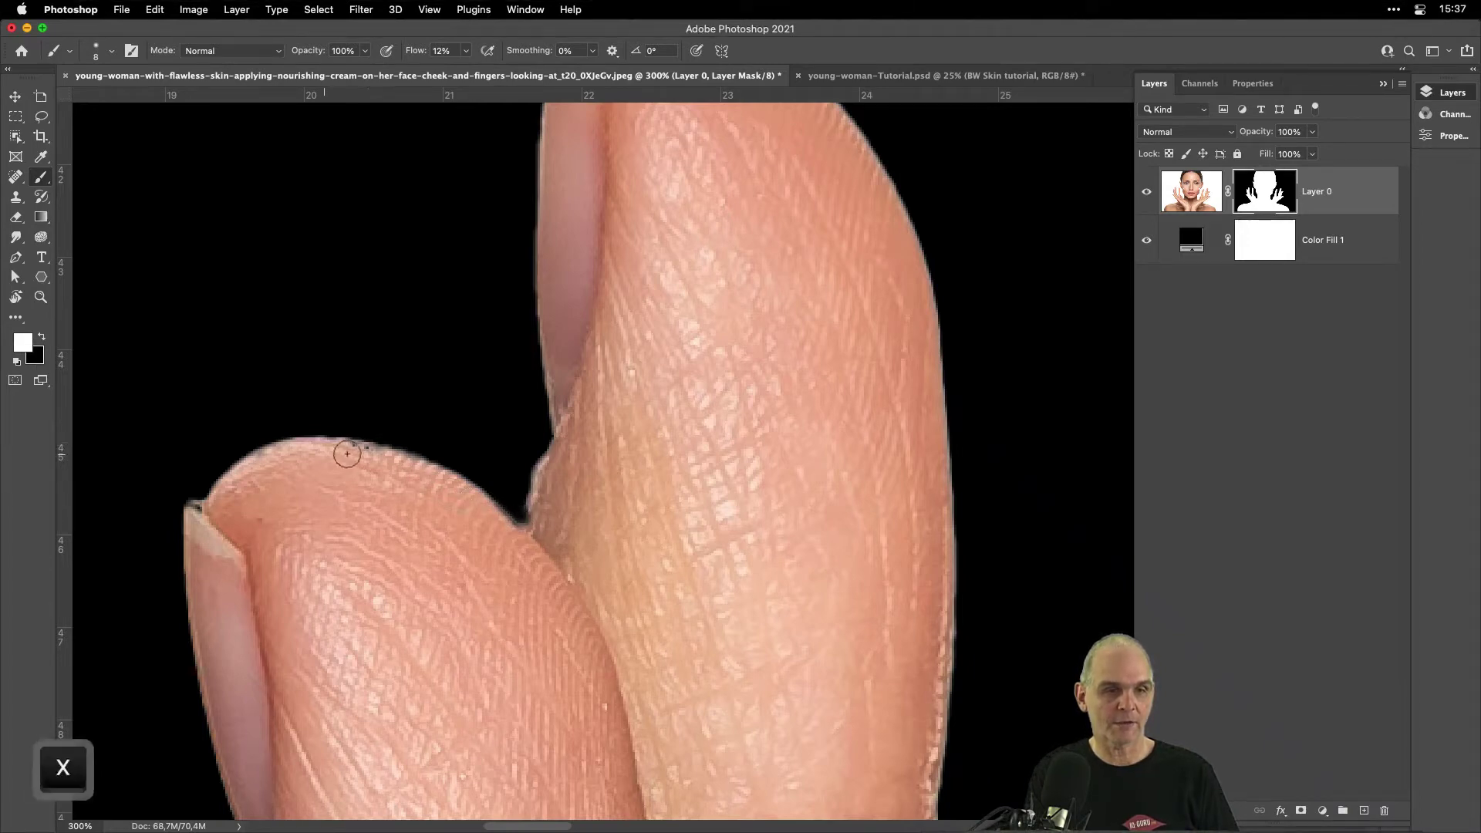
pyautogui.moveTo(356, 453)
pyautogui.mouseDown()
pyautogui.moveTo(415, 457)
pyautogui.moveTo(343, 449)
pyautogui.moveTo(392, 440)
pyautogui.mouseUp()
pyautogui.press('x')
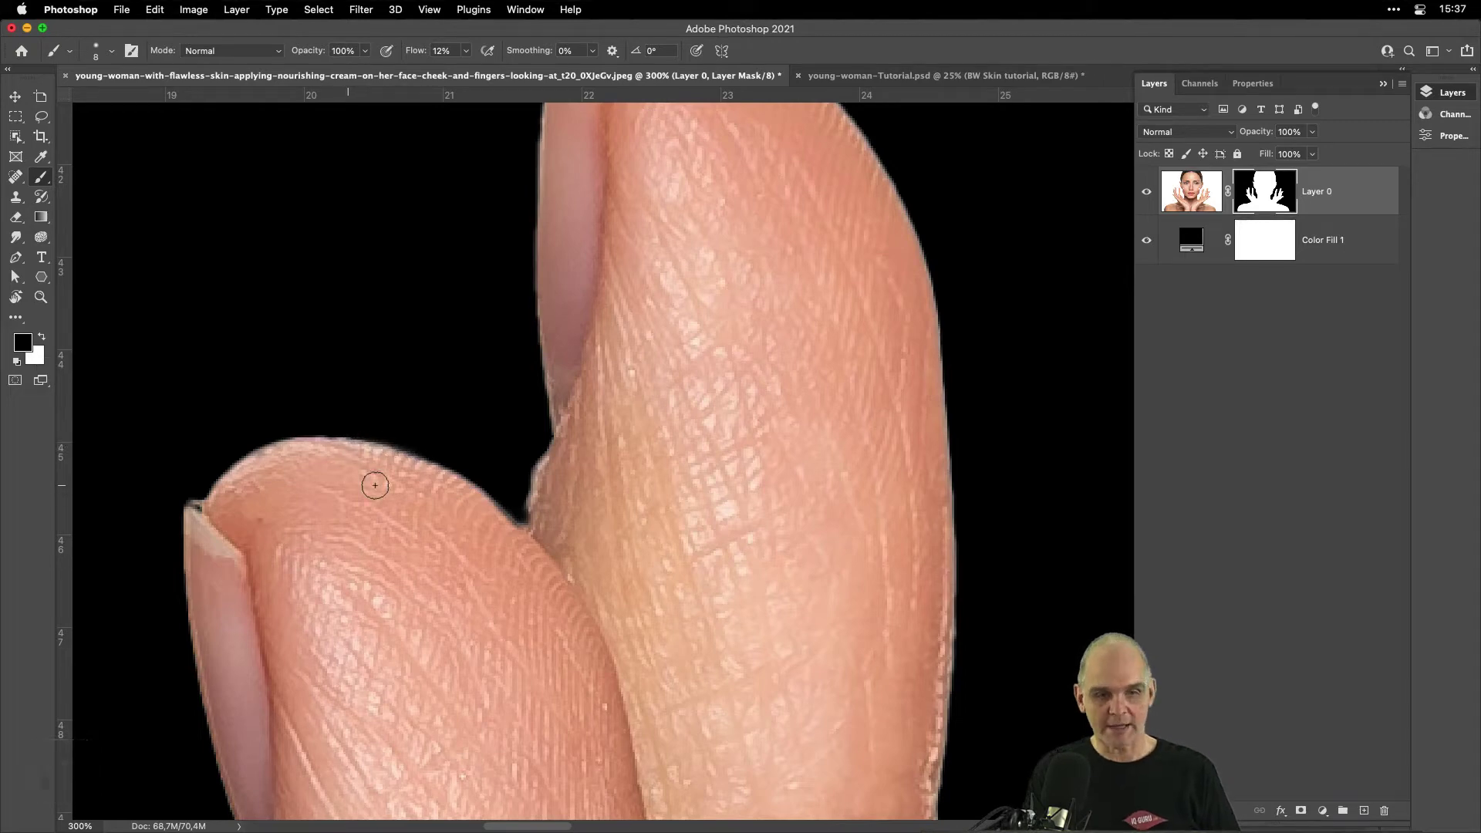
pyautogui.moveTo(539, 457); pyautogui.dragTo(524, 489)
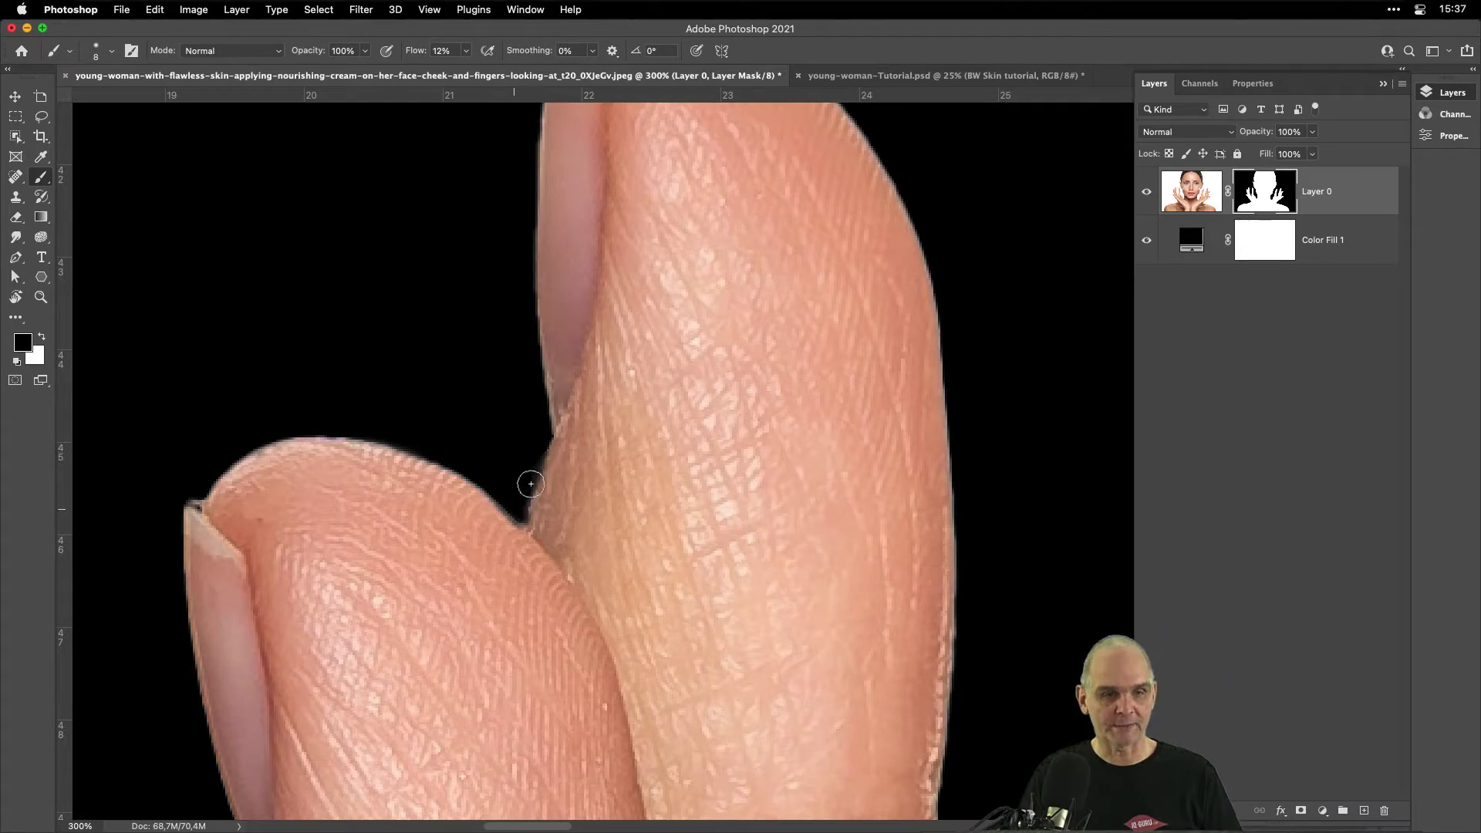
# Examine the whole cut-out woman against the black background.
pyautogui.press('super+minus')
pyautogui.press('super+minus')
pyautogui.press('super+minus')
pyautogui.press('super+minus')
pyautogui.press('super+minus')
pyautogui.press('super+minus')
pyautogui.press('super+minus')
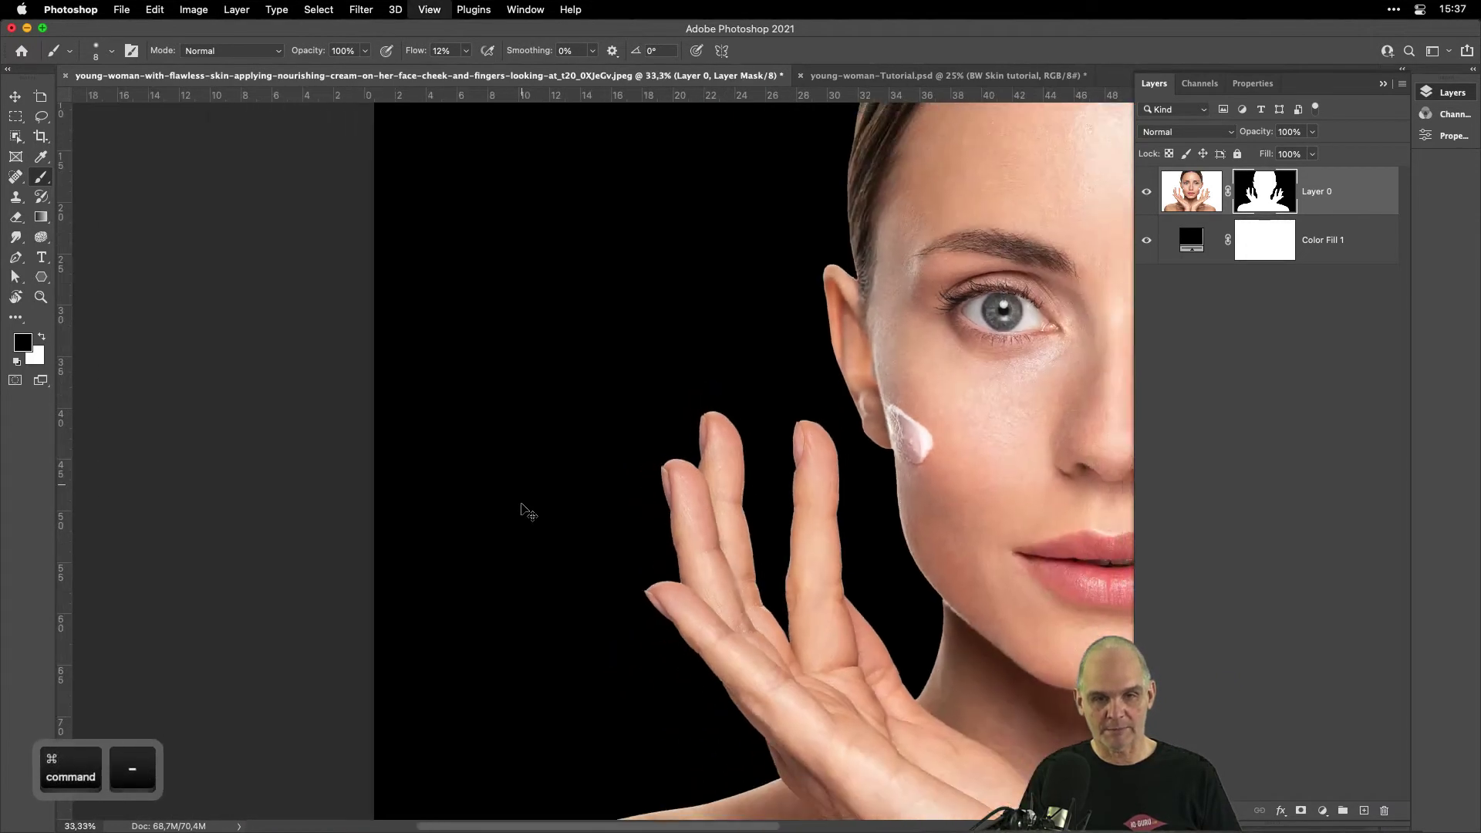
pyautogui.press('space')
pyautogui.moveTo(741, 486); pyautogui.dragTo(496, 470)
pyautogui.press('super+minus')
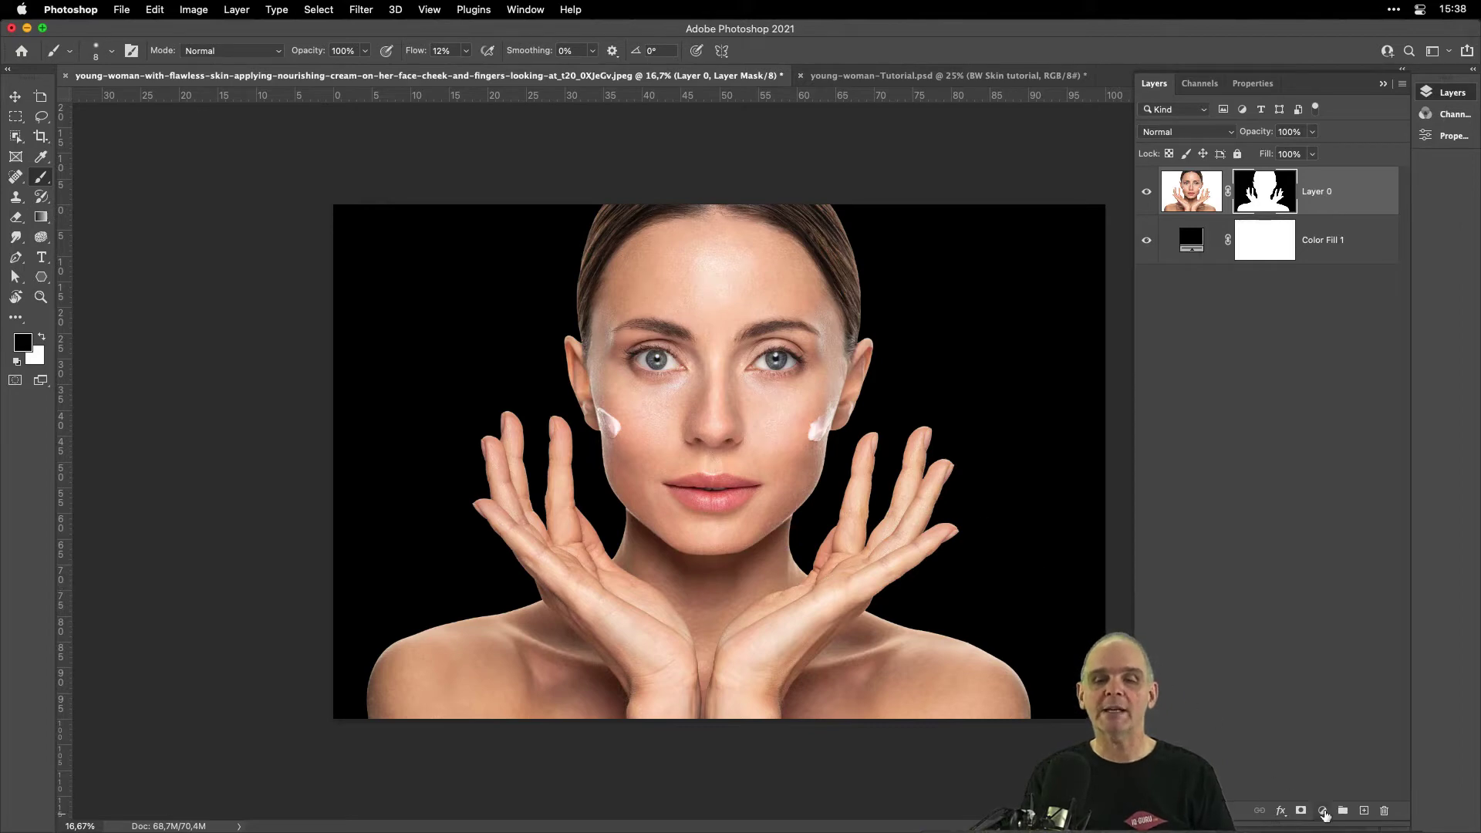
# Add a Black & White adjustment layer above Layer 0 with Reds at 80 and Yellows at 162.
pyautogui.click(1323, 810)
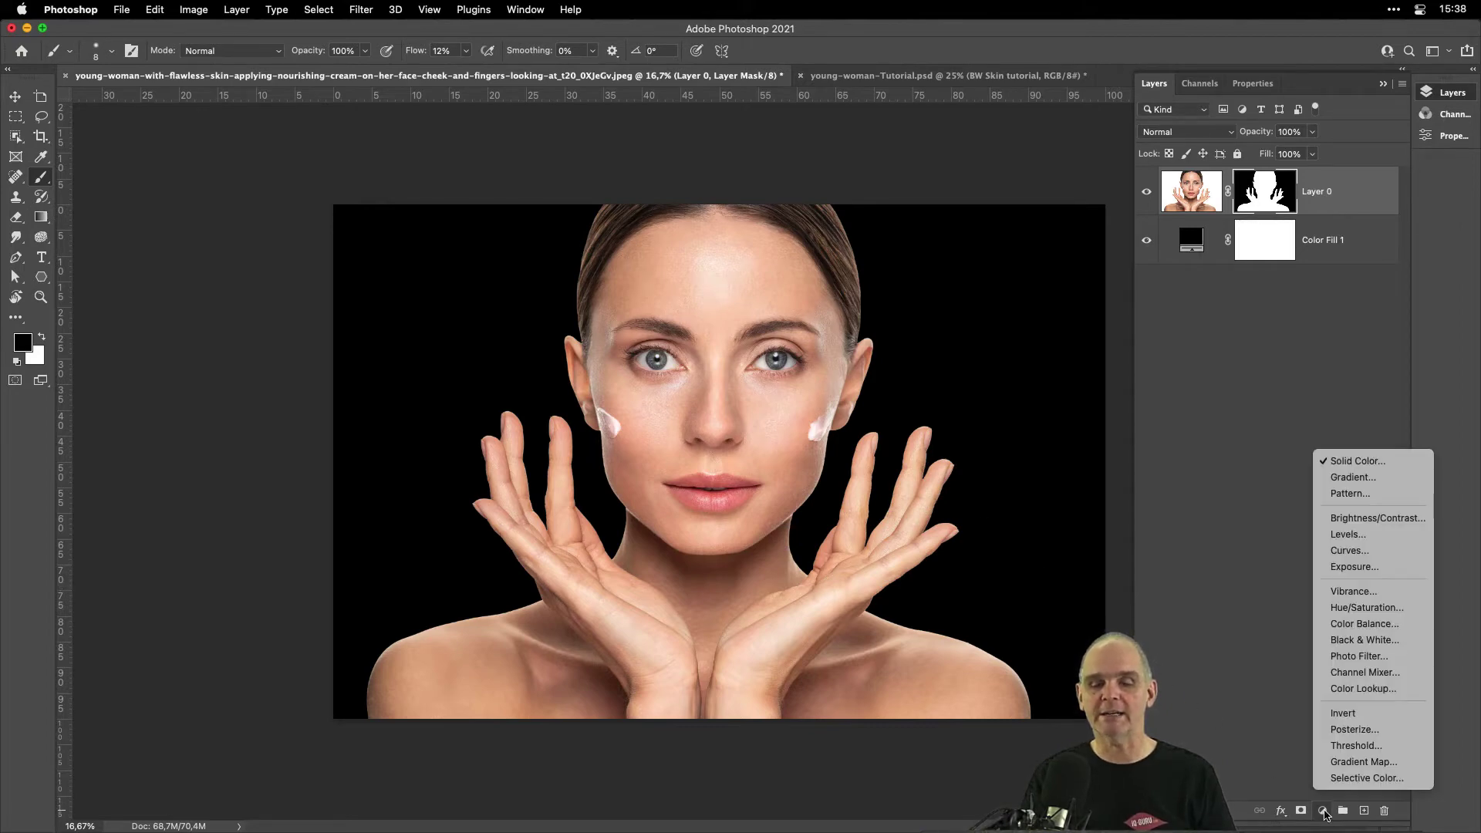
pyautogui.click(1394, 642)
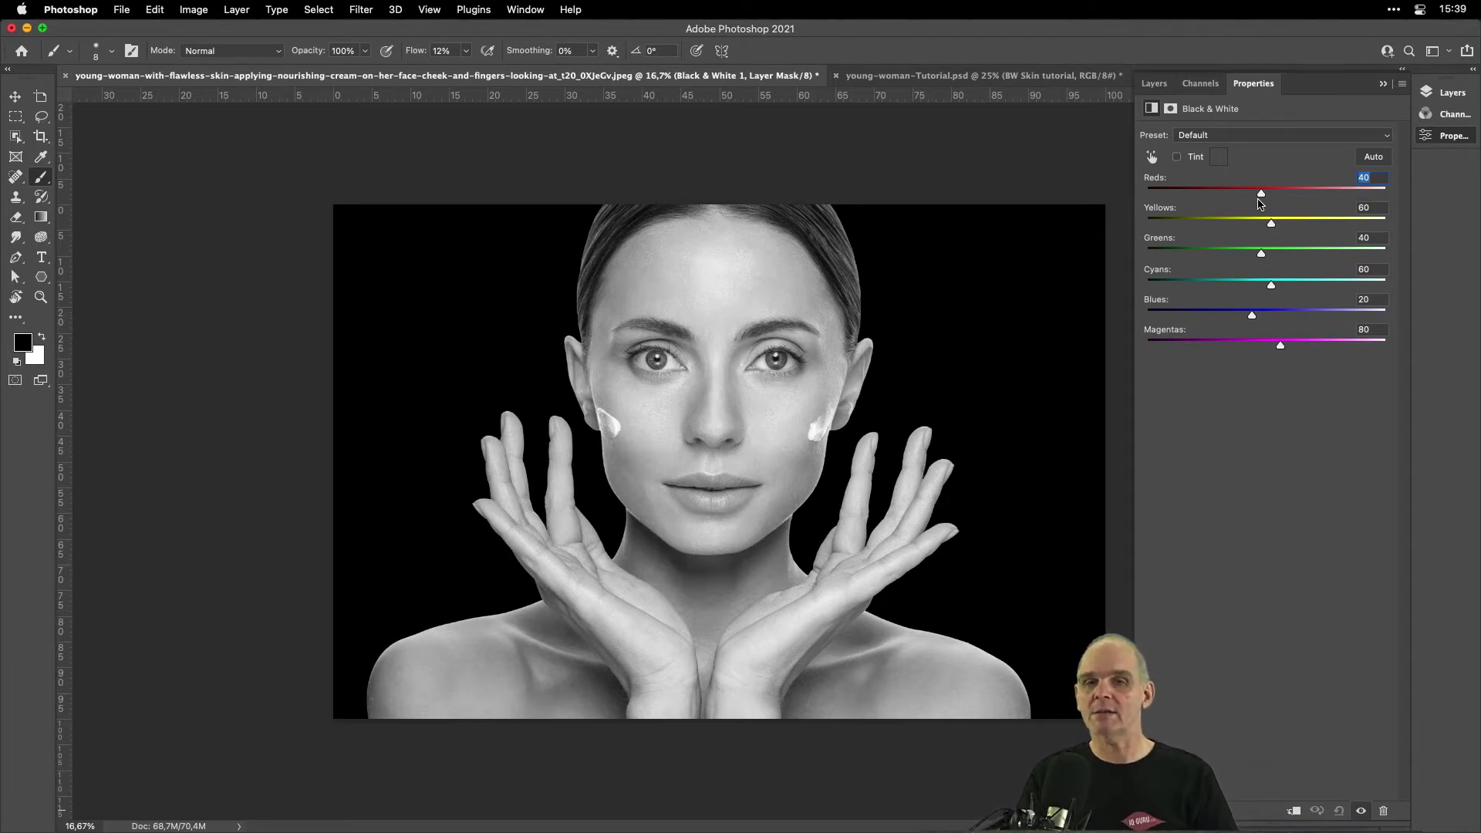
pyautogui.moveTo(1272, 224)
pyautogui.mouseDown()
pyautogui.moveTo(1322, 227)
pyautogui.moveTo(1276, 199)
pyautogui.mouseUp()
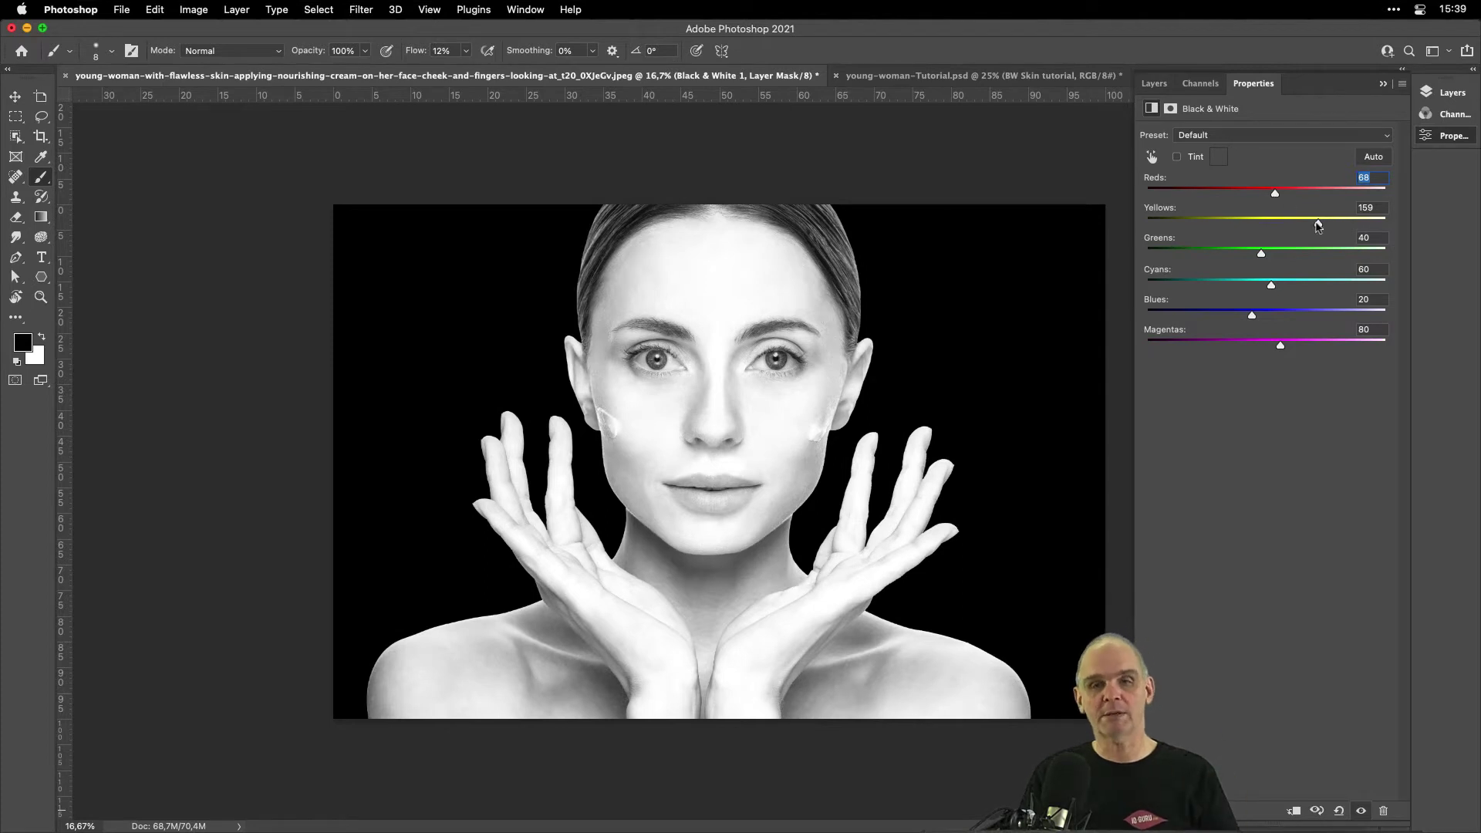
pyautogui.moveTo(1322, 229); pyautogui.dragTo(1388, 228)
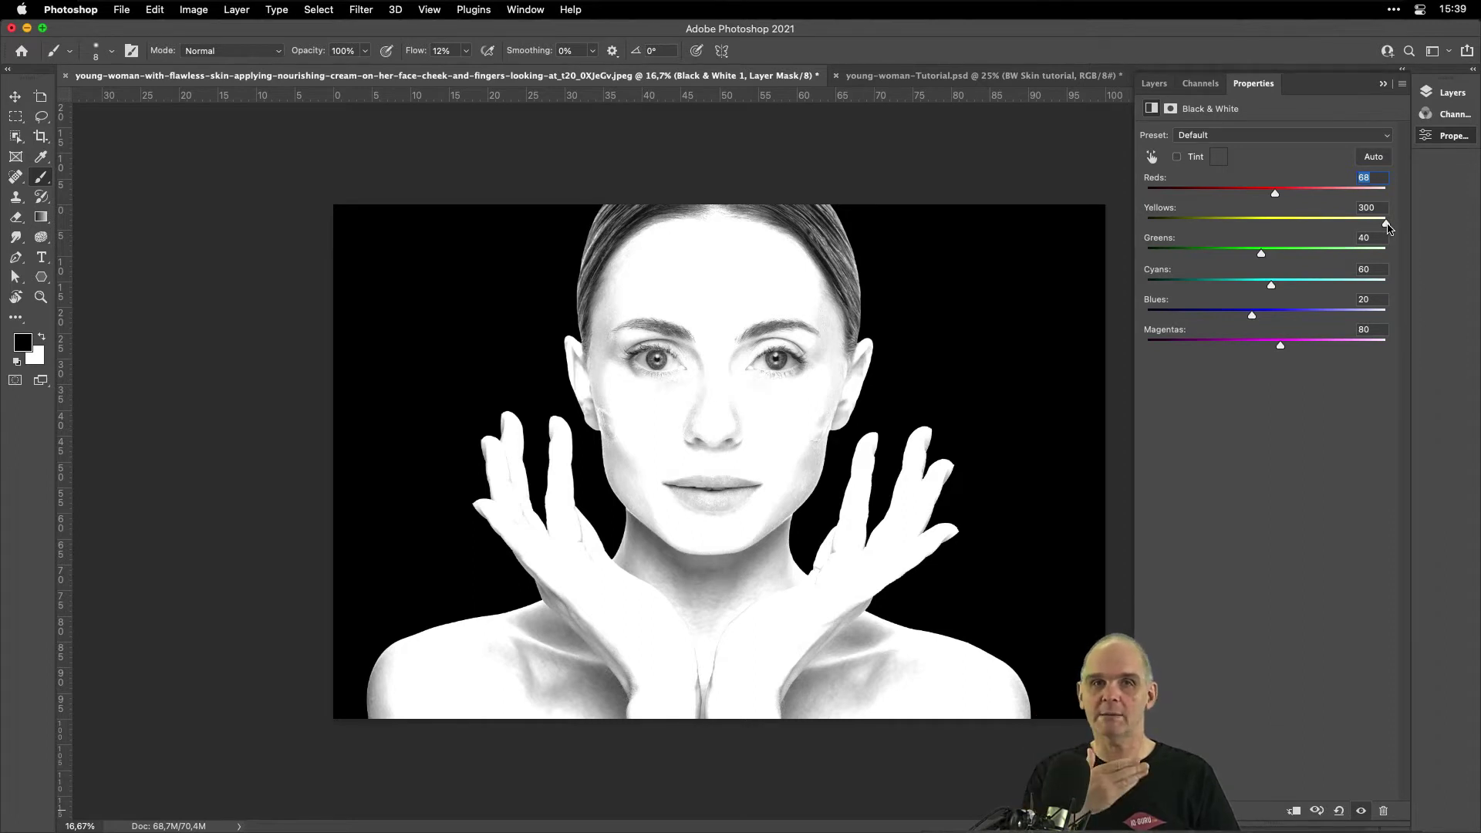
pyautogui.moveTo(1388, 228); pyautogui.dragTo(1320, 230)
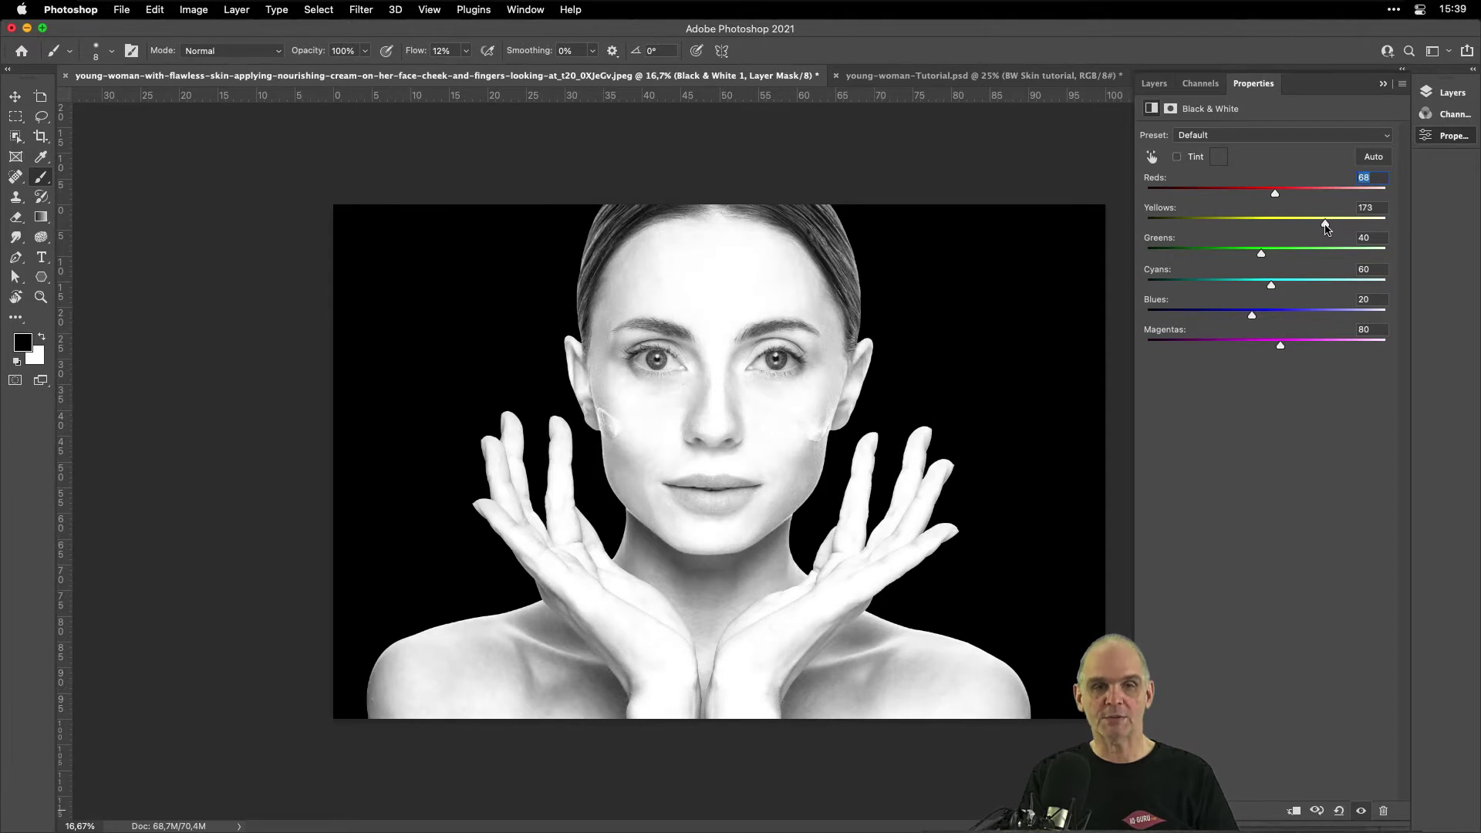
pyautogui.press('super+plus')
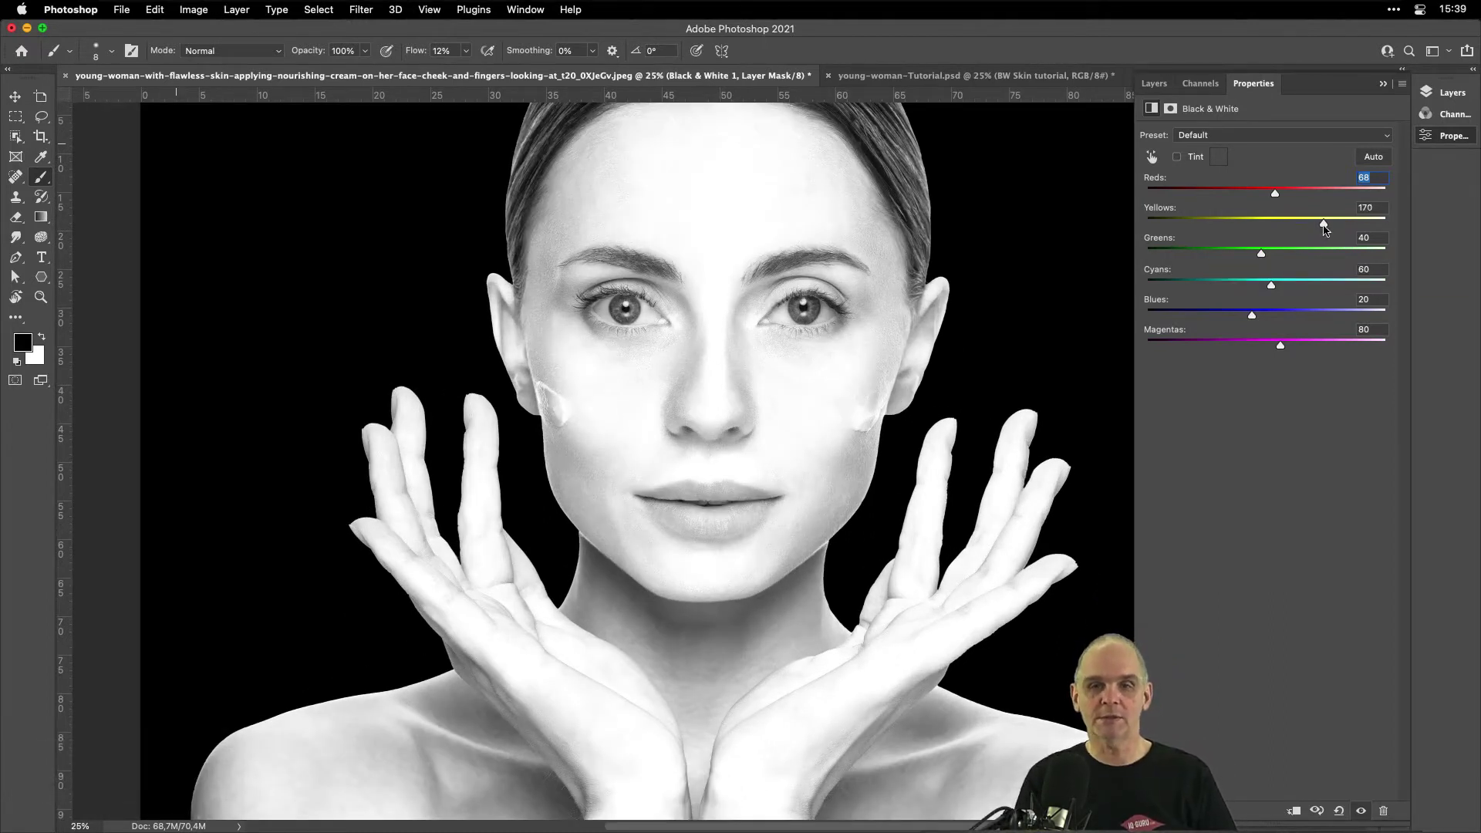
pyautogui.moveTo(1324, 226); pyautogui.dragTo(1281, 200)
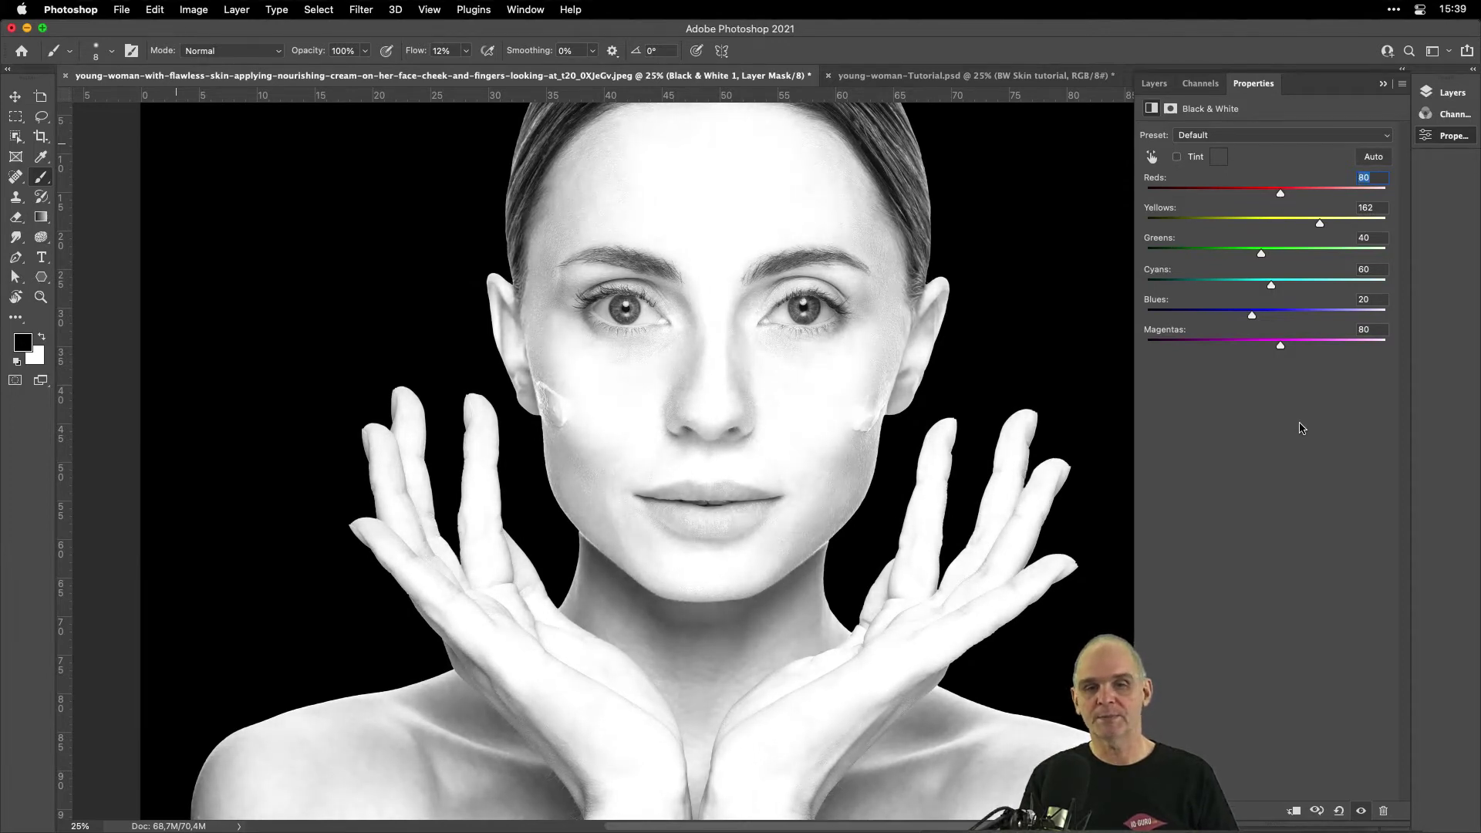
pyautogui.press('super+minus')
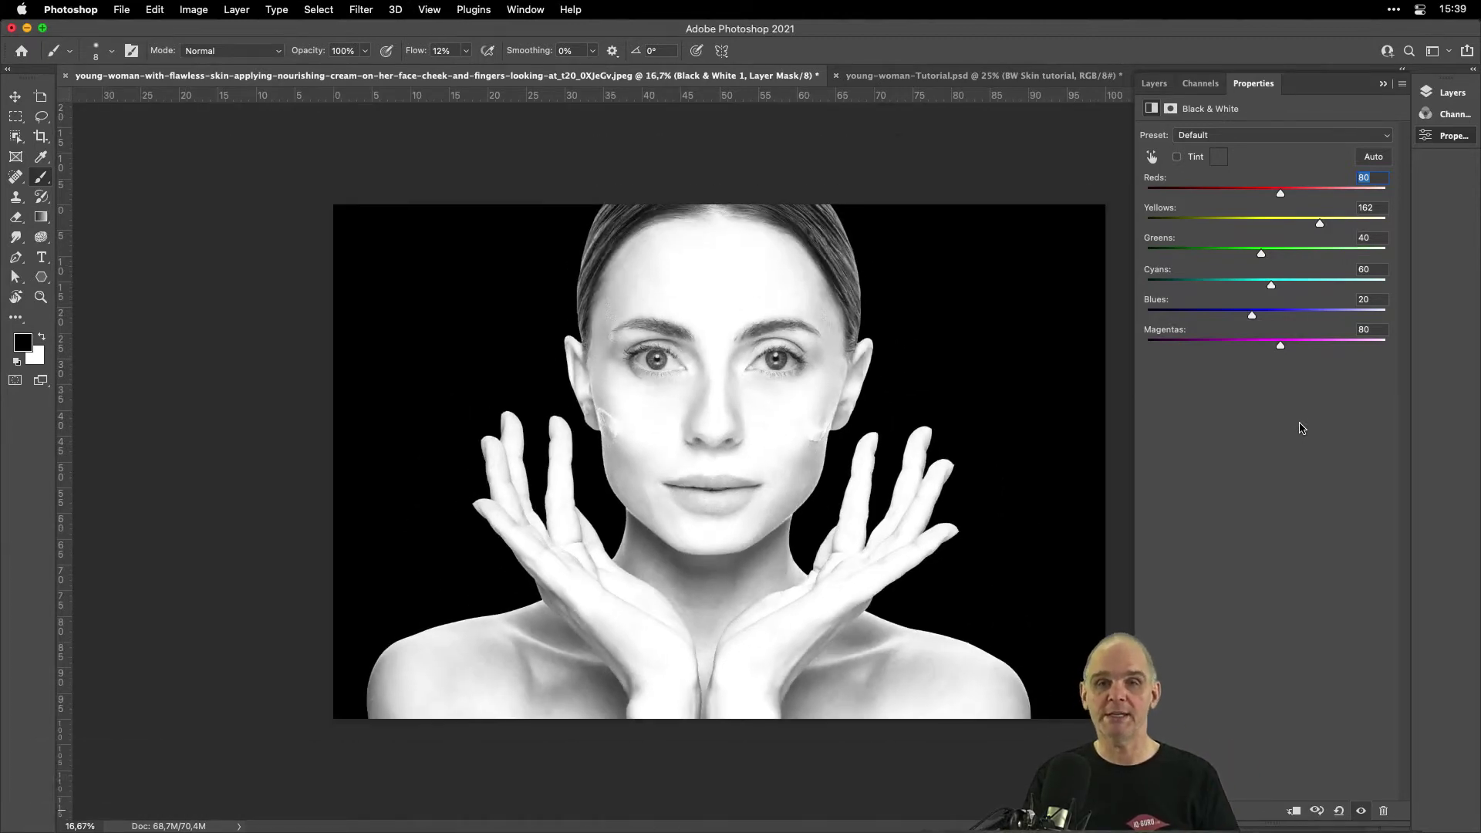
# Add a Curves adjustment layer on top and brighten with RGB points at input 50, output 59 and input 179, output 201.
pyautogui.click(1154, 83)
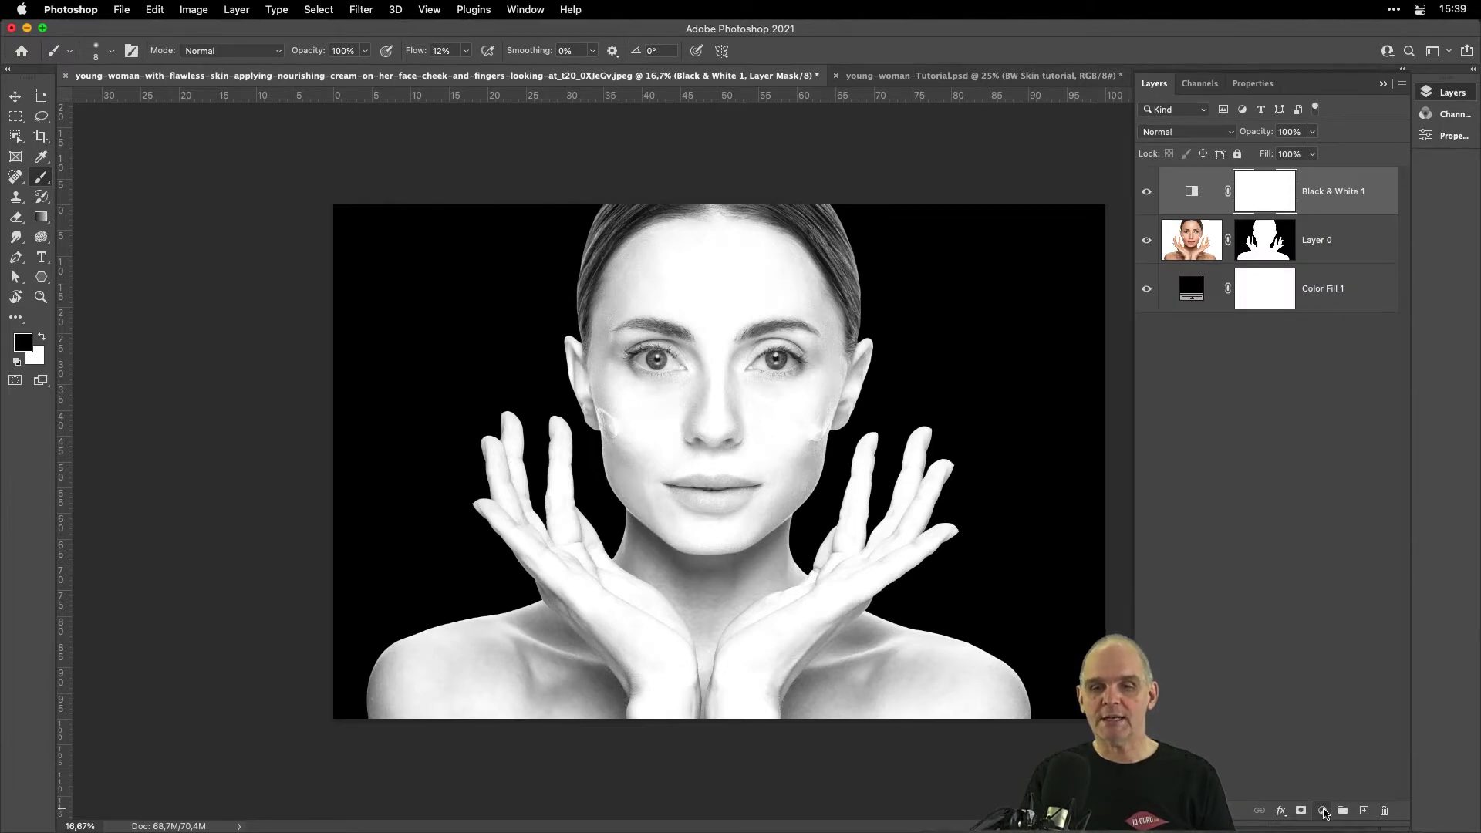
pyautogui.click(1323, 811)
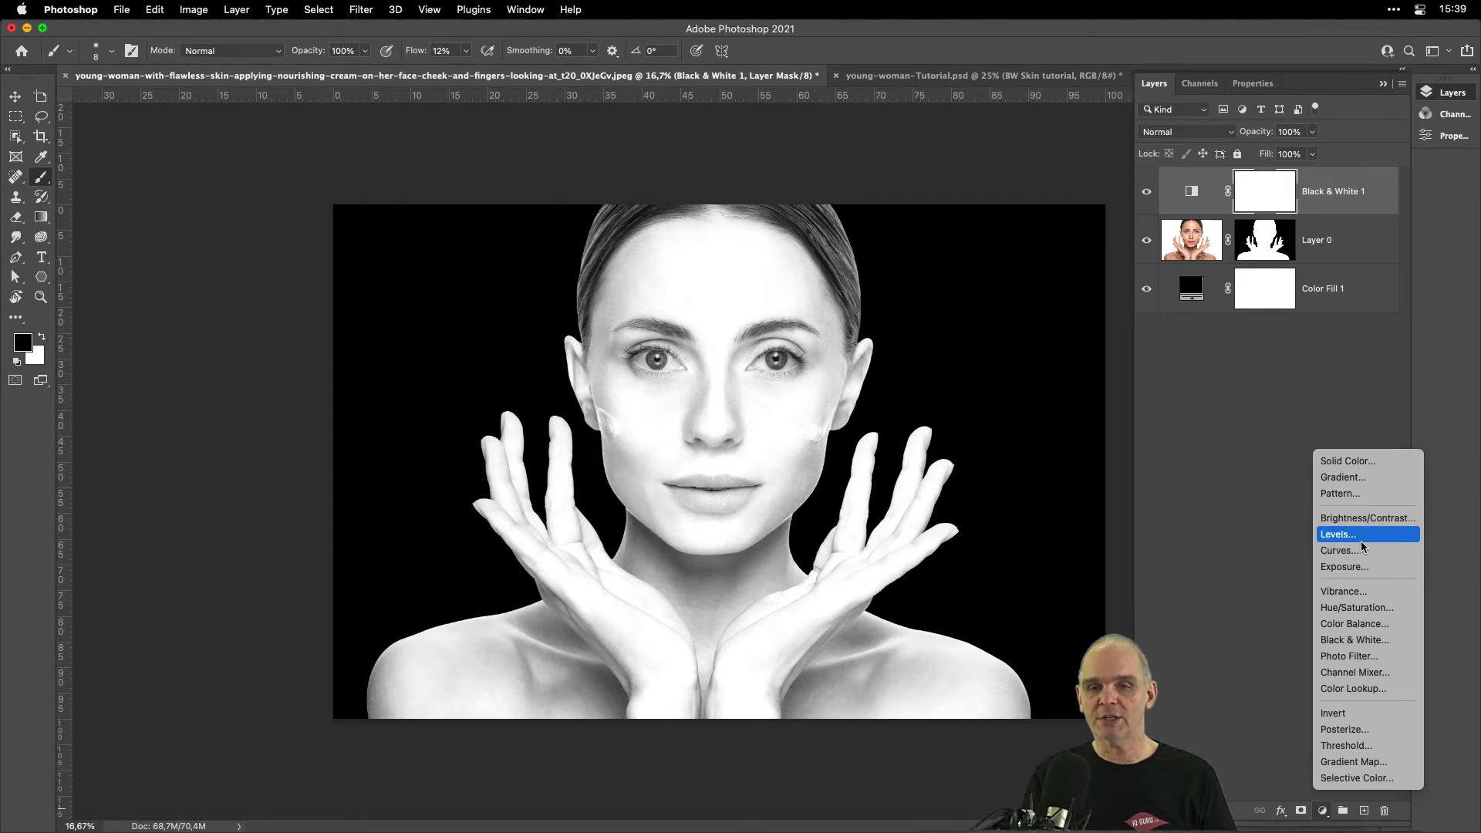
pyautogui.click(1400, 555)
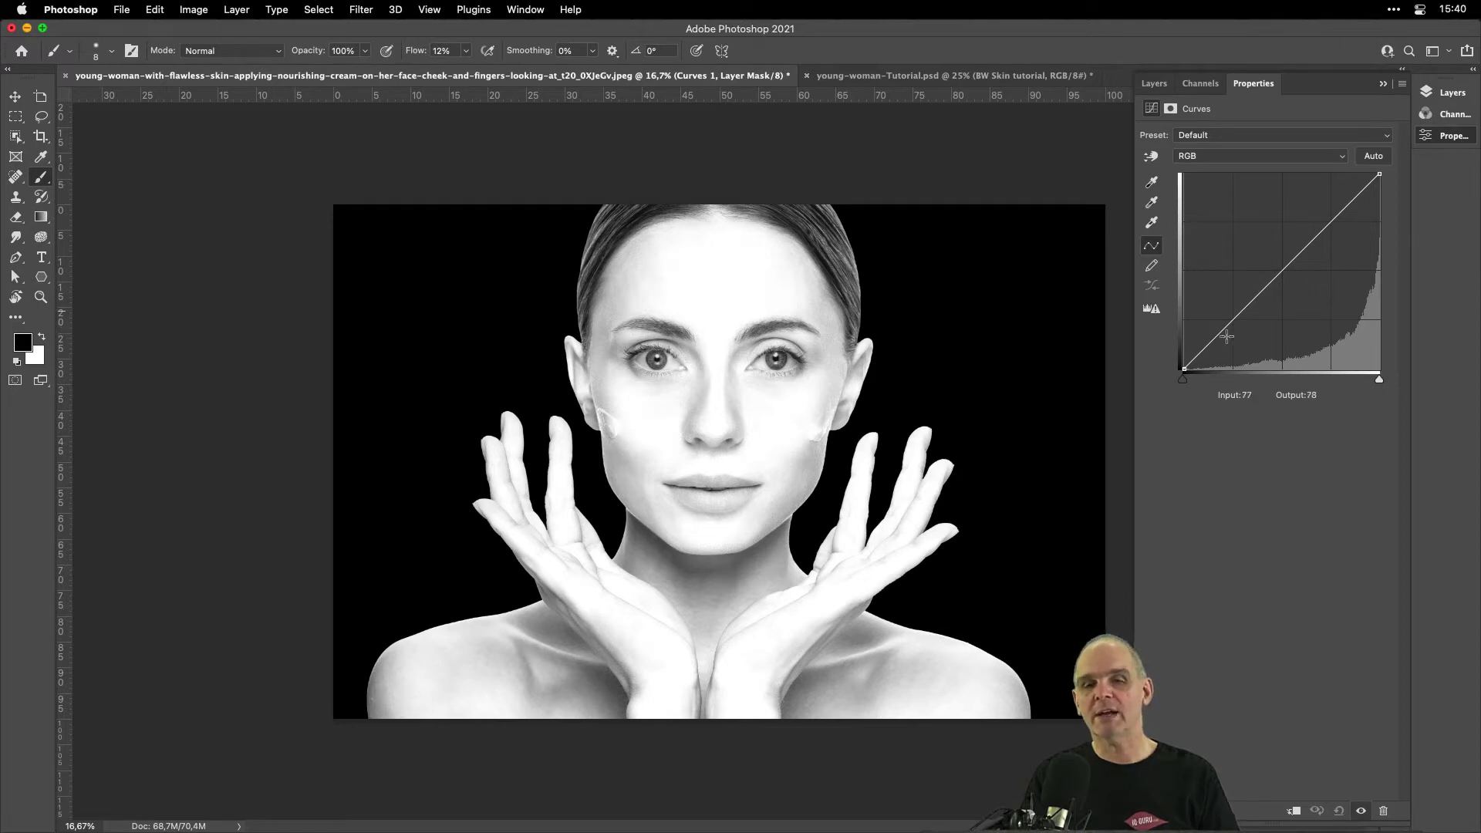
pyautogui.moveTo(1242, 313)
pyautogui.mouseDown()
pyautogui.moveTo(1246, 334)
pyautogui.moveTo(1243, 314)
pyautogui.moveTo(1245, 331)
pyautogui.moveTo(1219, 307)
pyautogui.moveTo(1223, 323)
pyautogui.mouseUp()
pyautogui.moveTo(1322, 227); pyautogui.dragTo(1319, 215)
pyautogui.moveTo(1223, 324); pyautogui.dragTo(1222, 324)
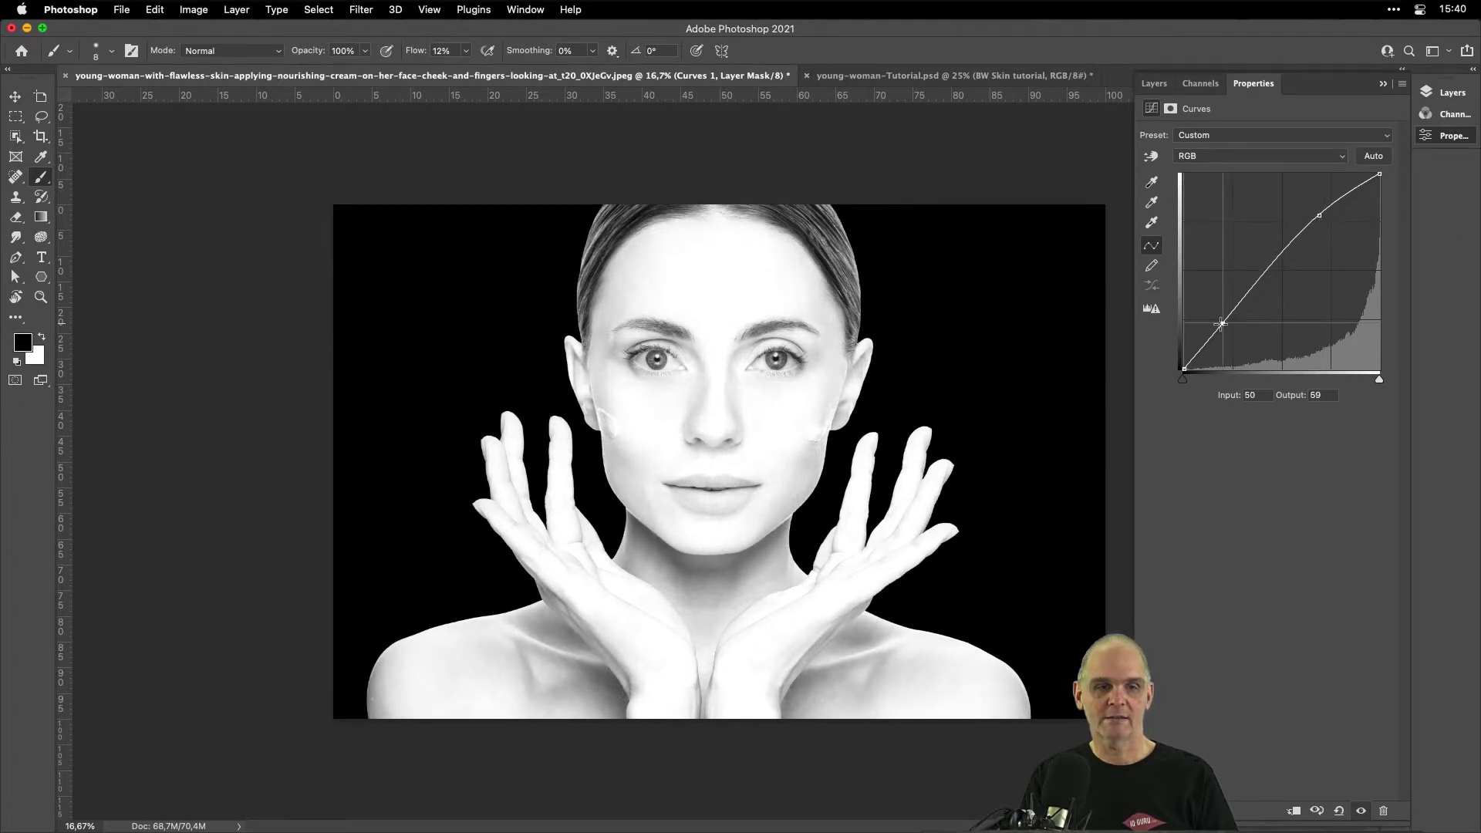
pyautogui.click(1322, 218)
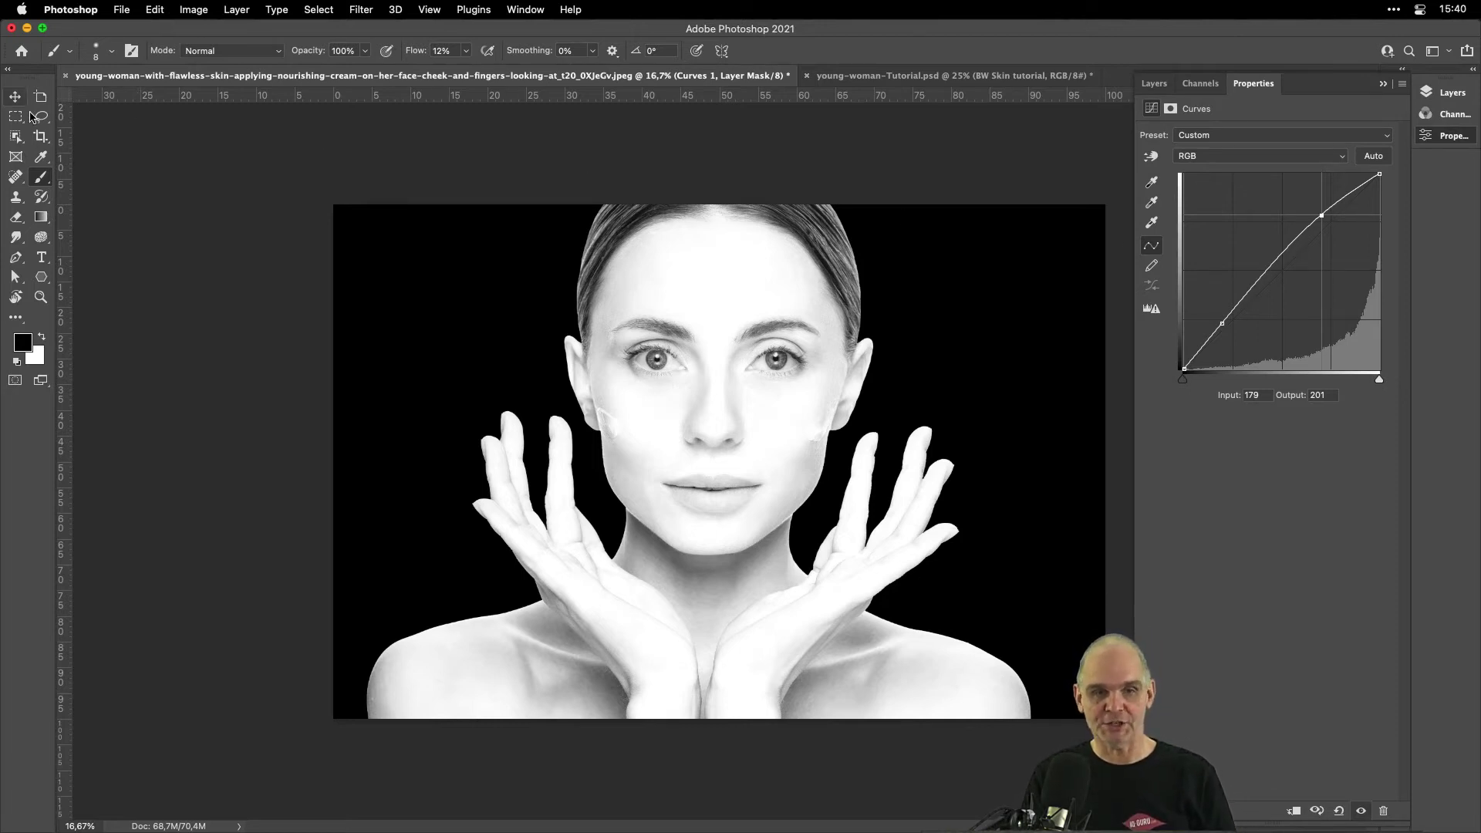
# Group Curves 1, Black & White 1 and Layer 0, and name the group White Skin.
pyautogui.click(1197, 84)
pyautogui.click(1163, 85)
pyautogui.click(1258, 499)
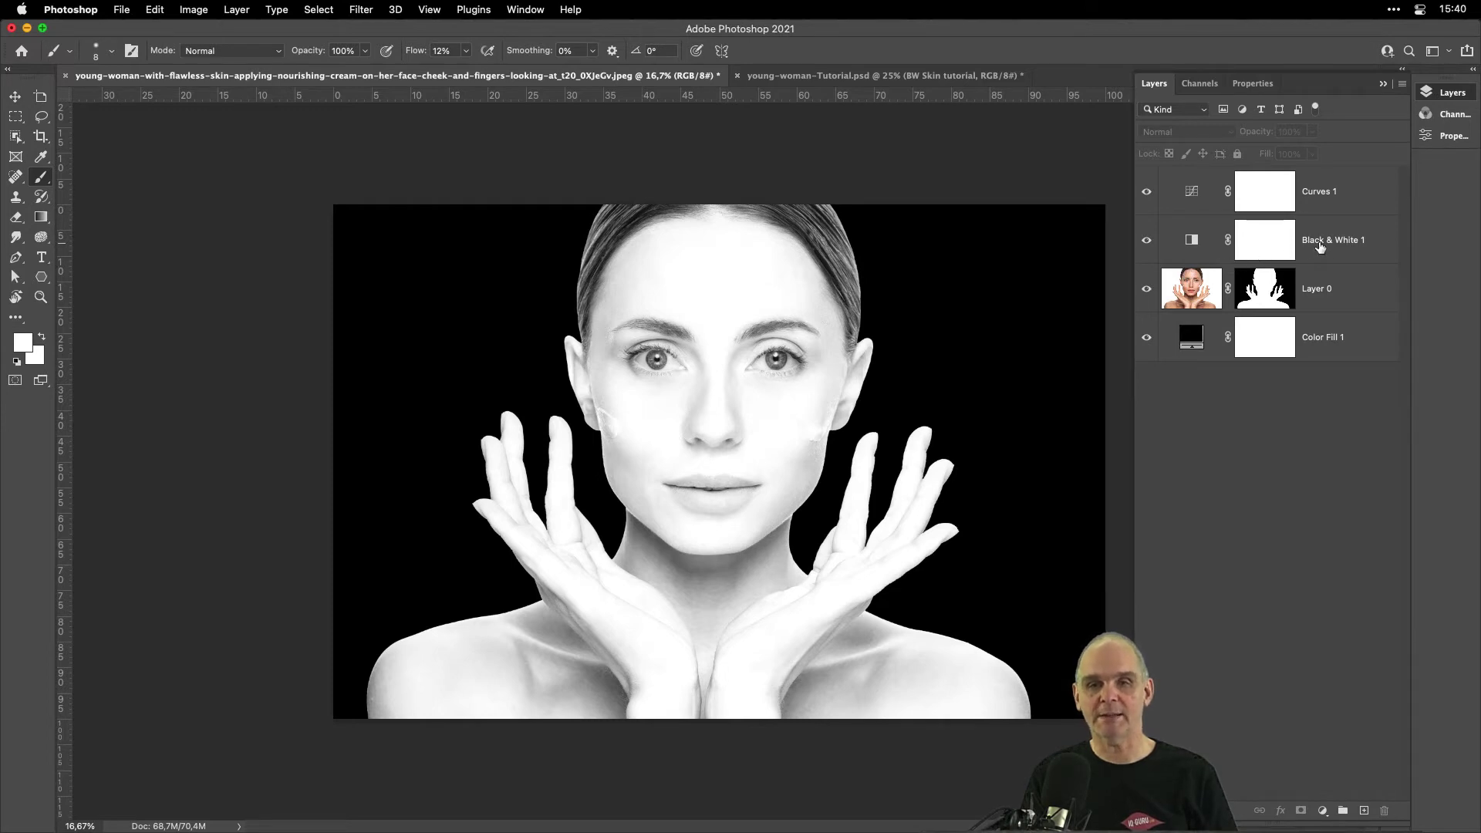
pyautogui.click(1209, 199)
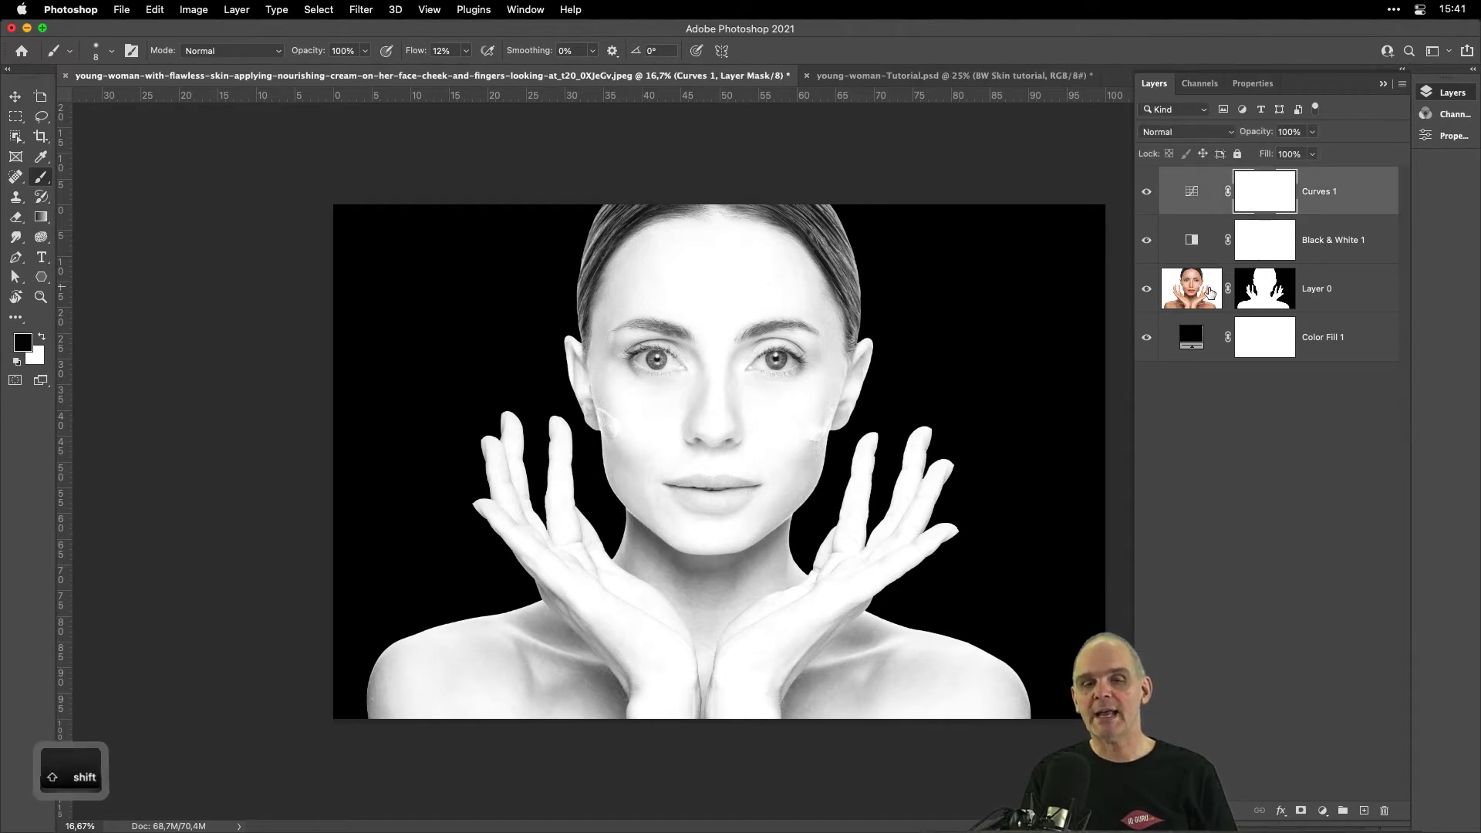
pyautogui.keyDown('shift'); pyautogui.click(1209, 292); pyautogui.keyUp('shift')
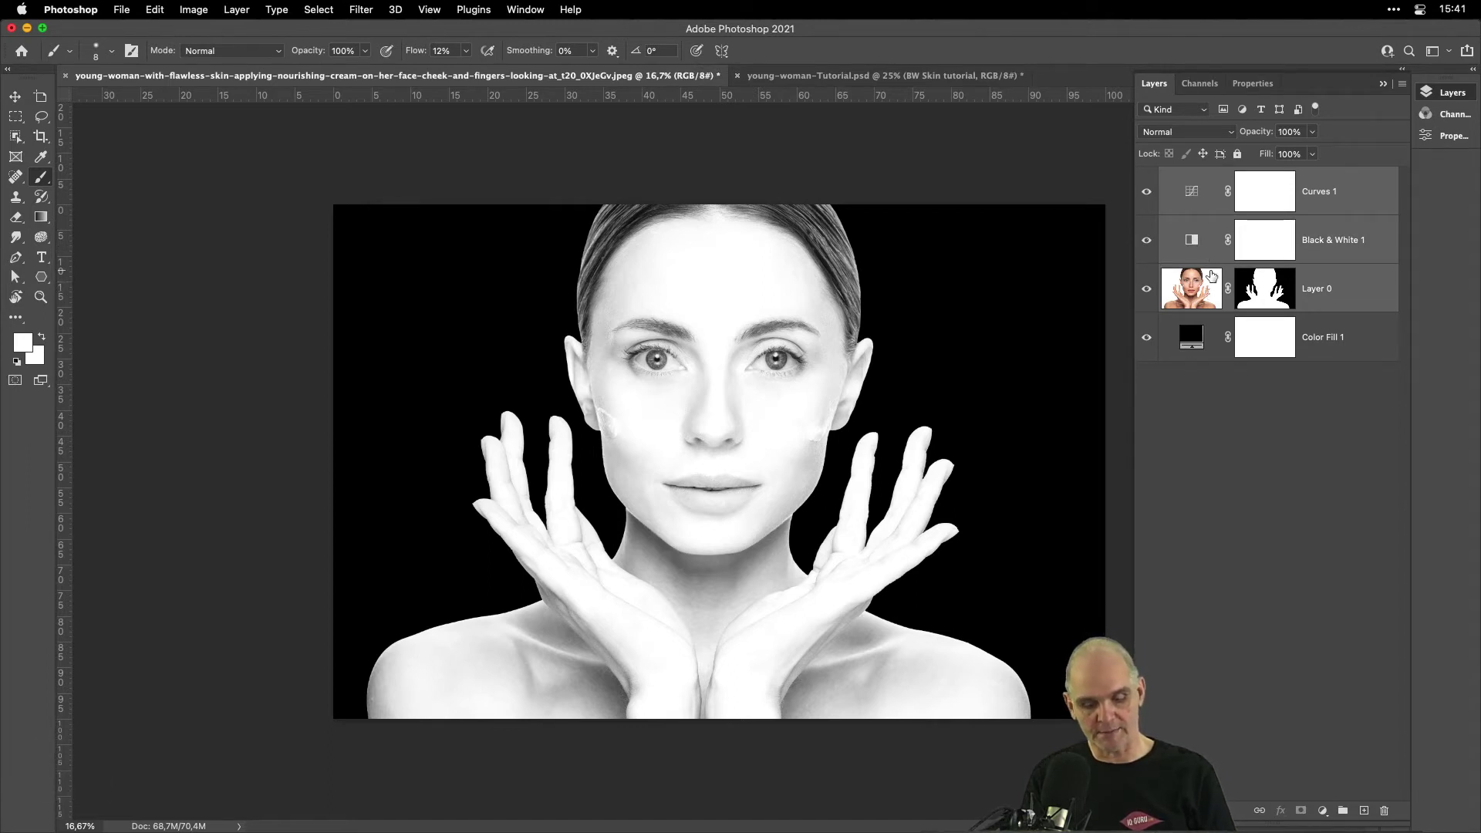
pyautogui.press('super')
pyautogui.press('super+g')
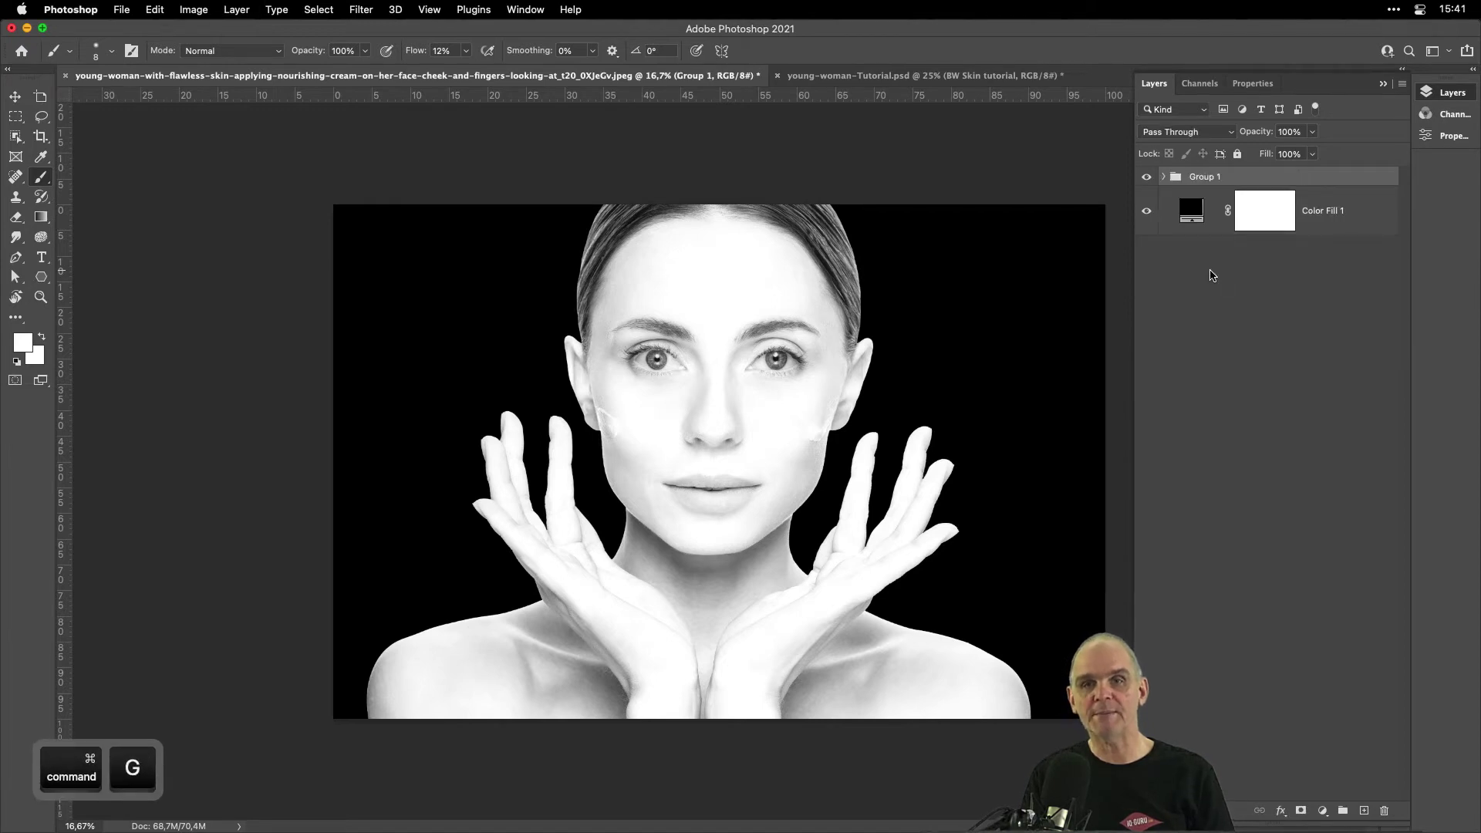
pyautogui.doubleClick(1208, 177)
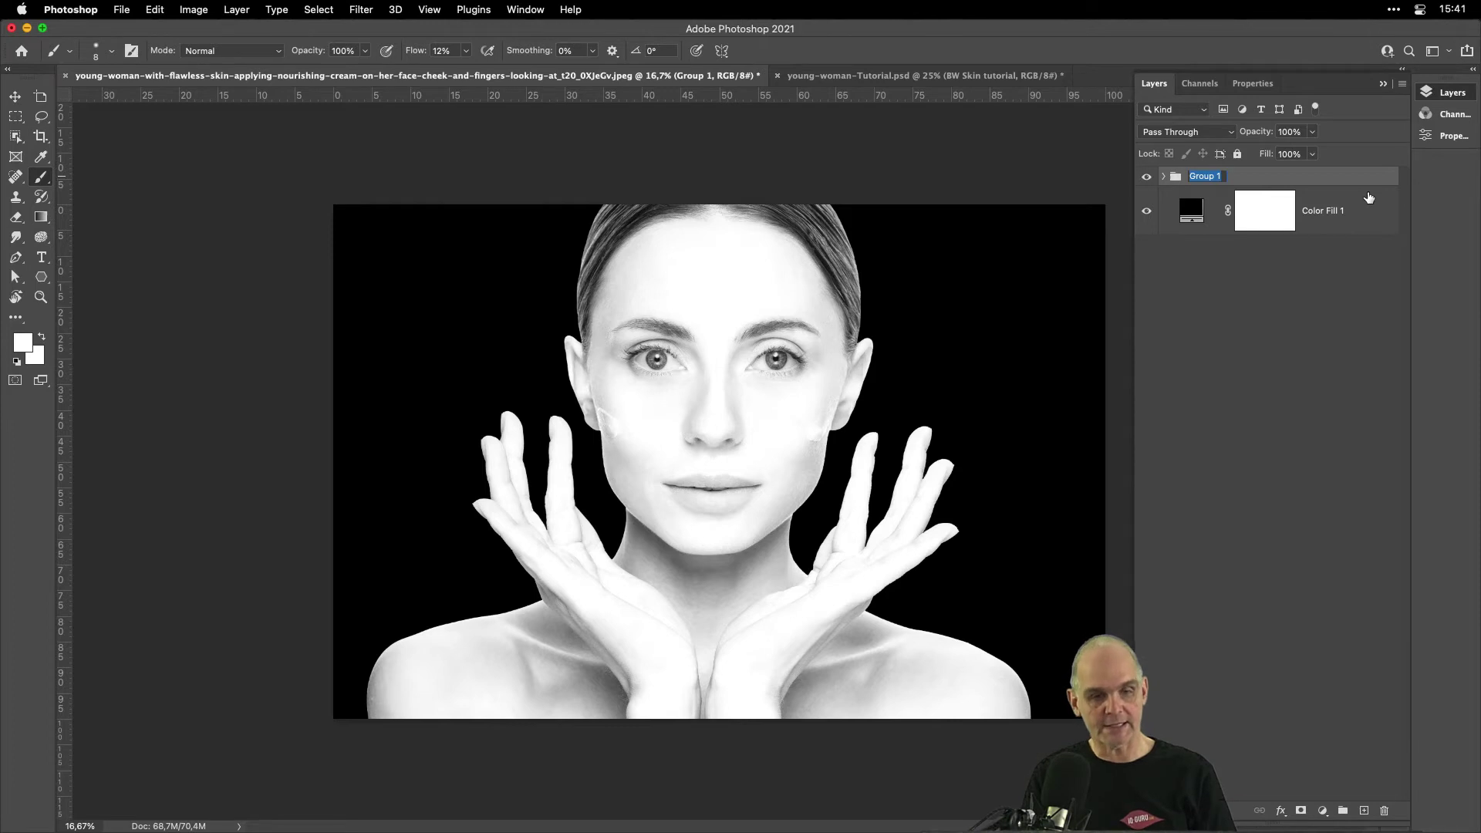
pyautogui.write('White Skin')
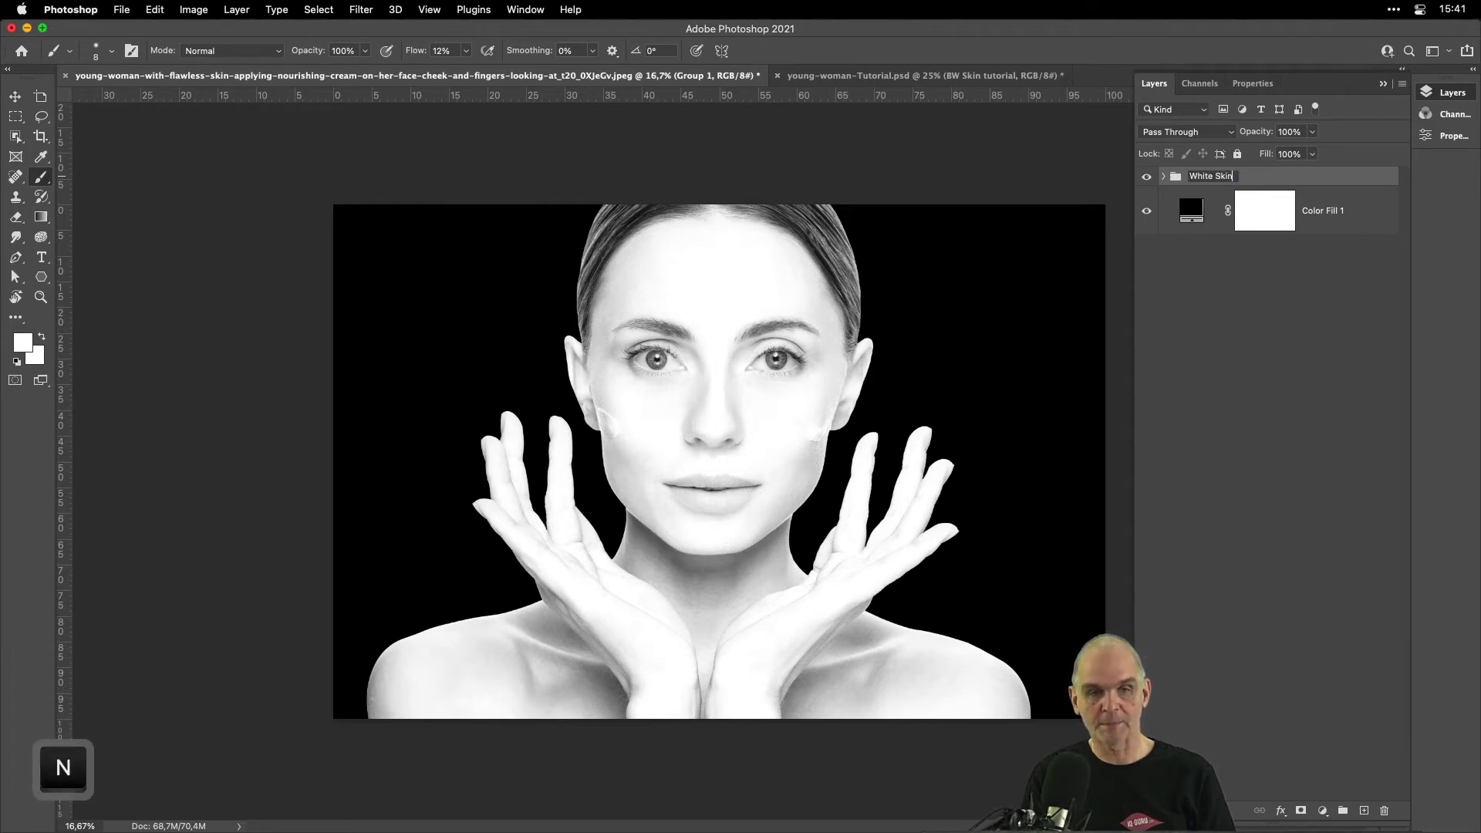
pyautogui.press('Return')
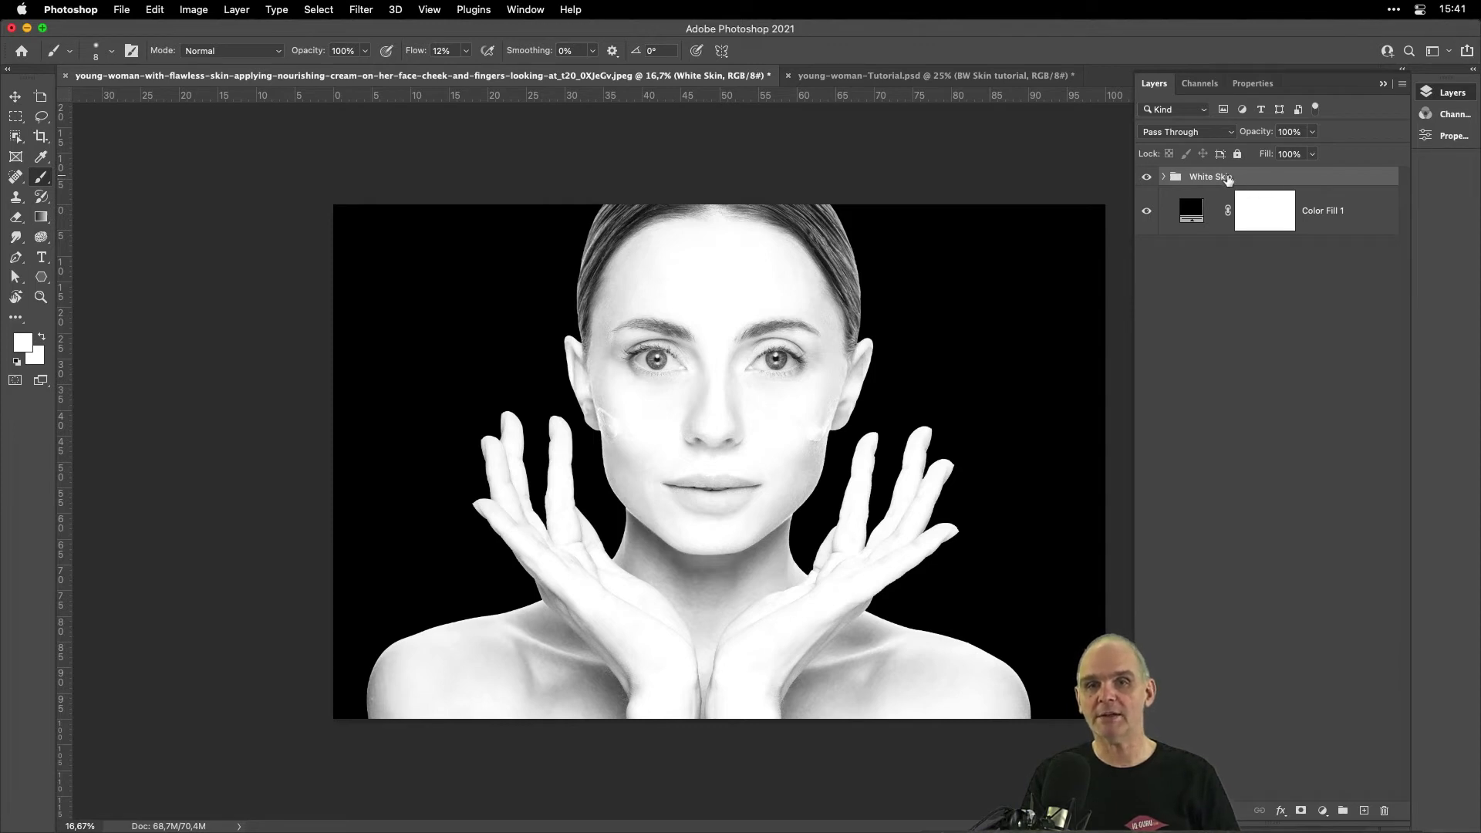
# Duplicate the White Skin group and rename the copy Black Skin.
pyautogui.moveTo(1229, 180); pyautogui.dragTo(1367, 813)
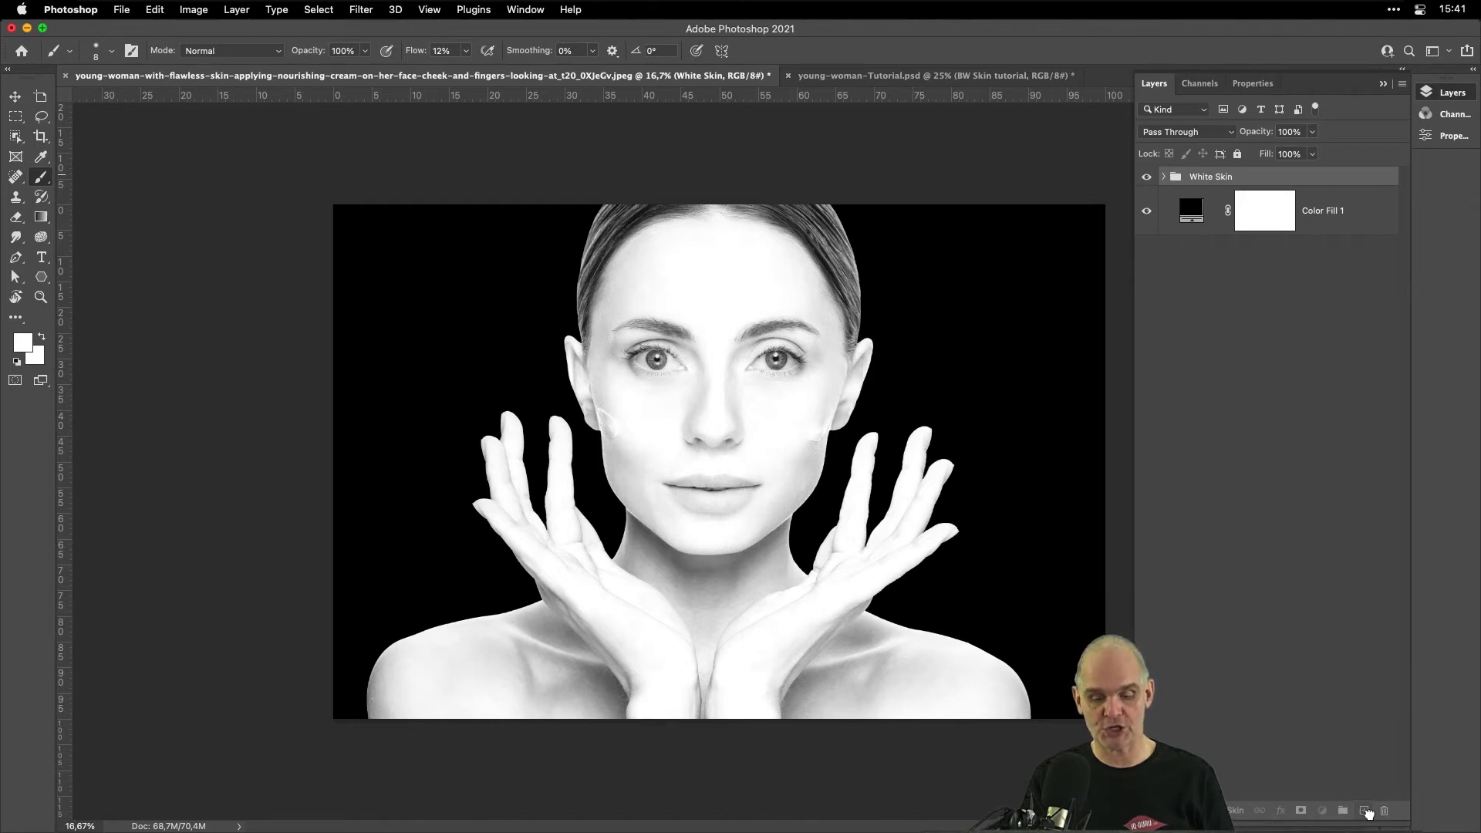
pyautogui.moveTo(1367, 813); pyautogui.dragTo(1365, 811)
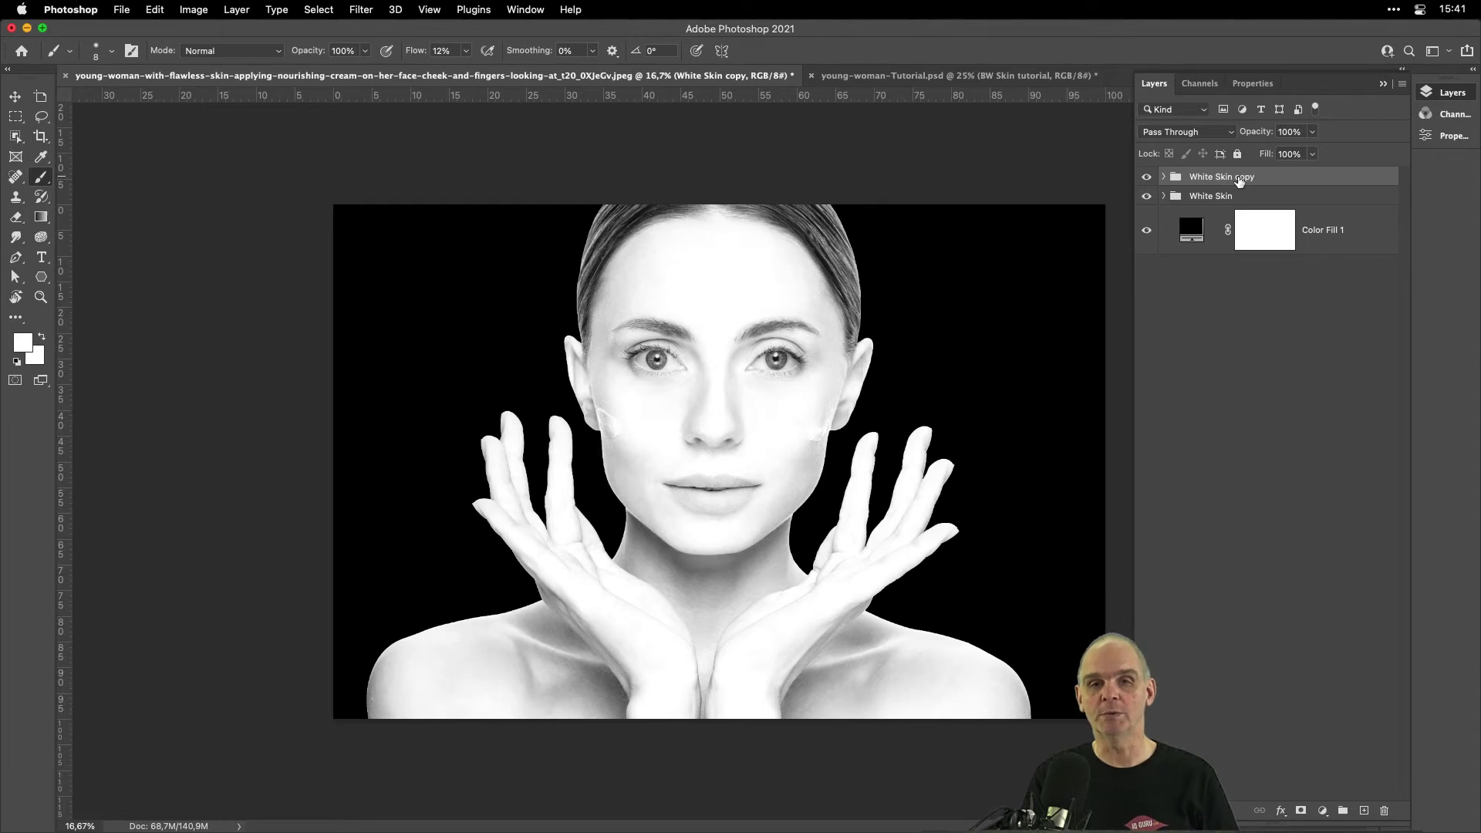
pyautogui.doubleClick(1239, 179)
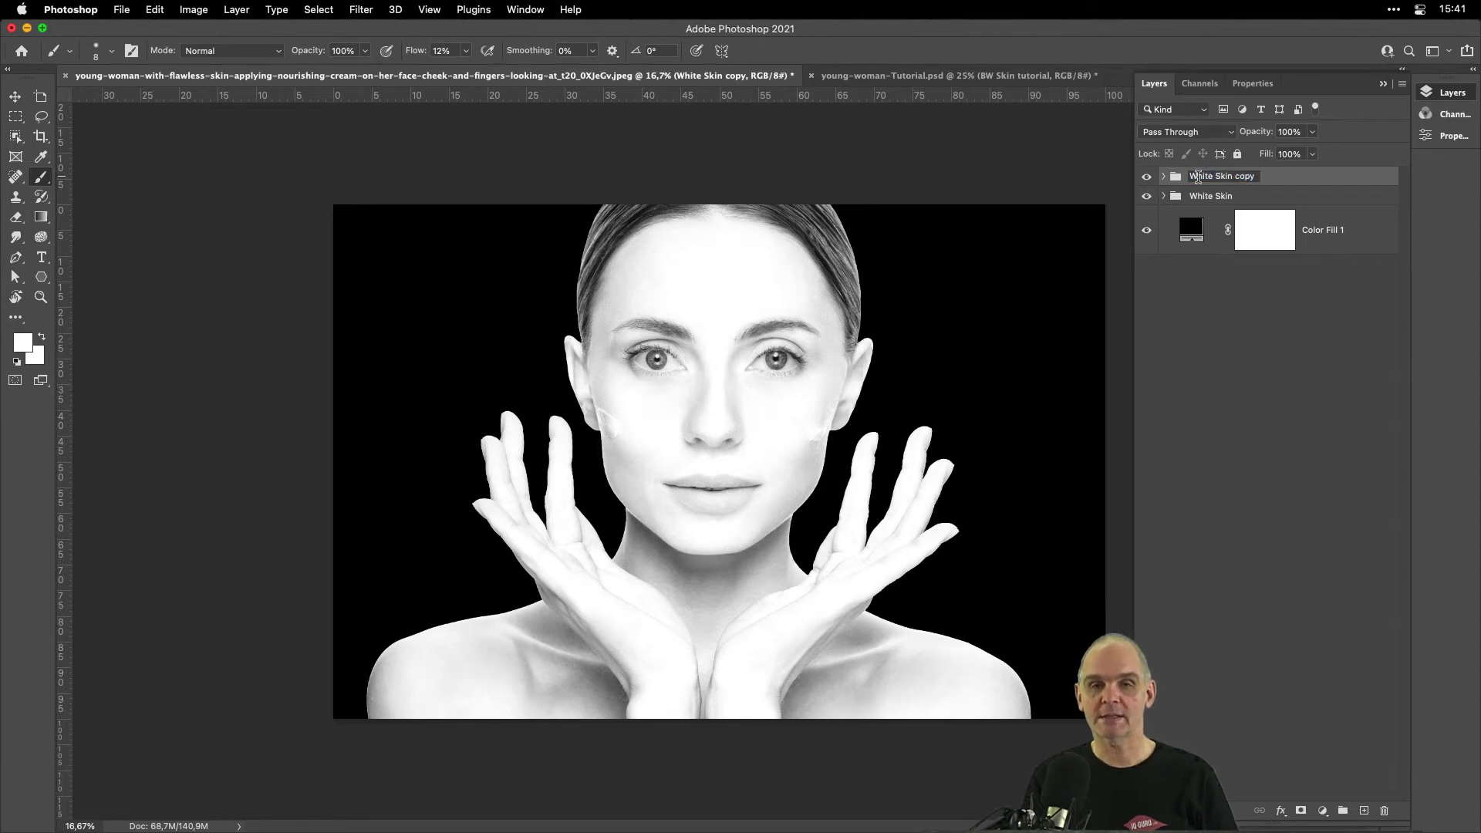
pyautogui.write('B')
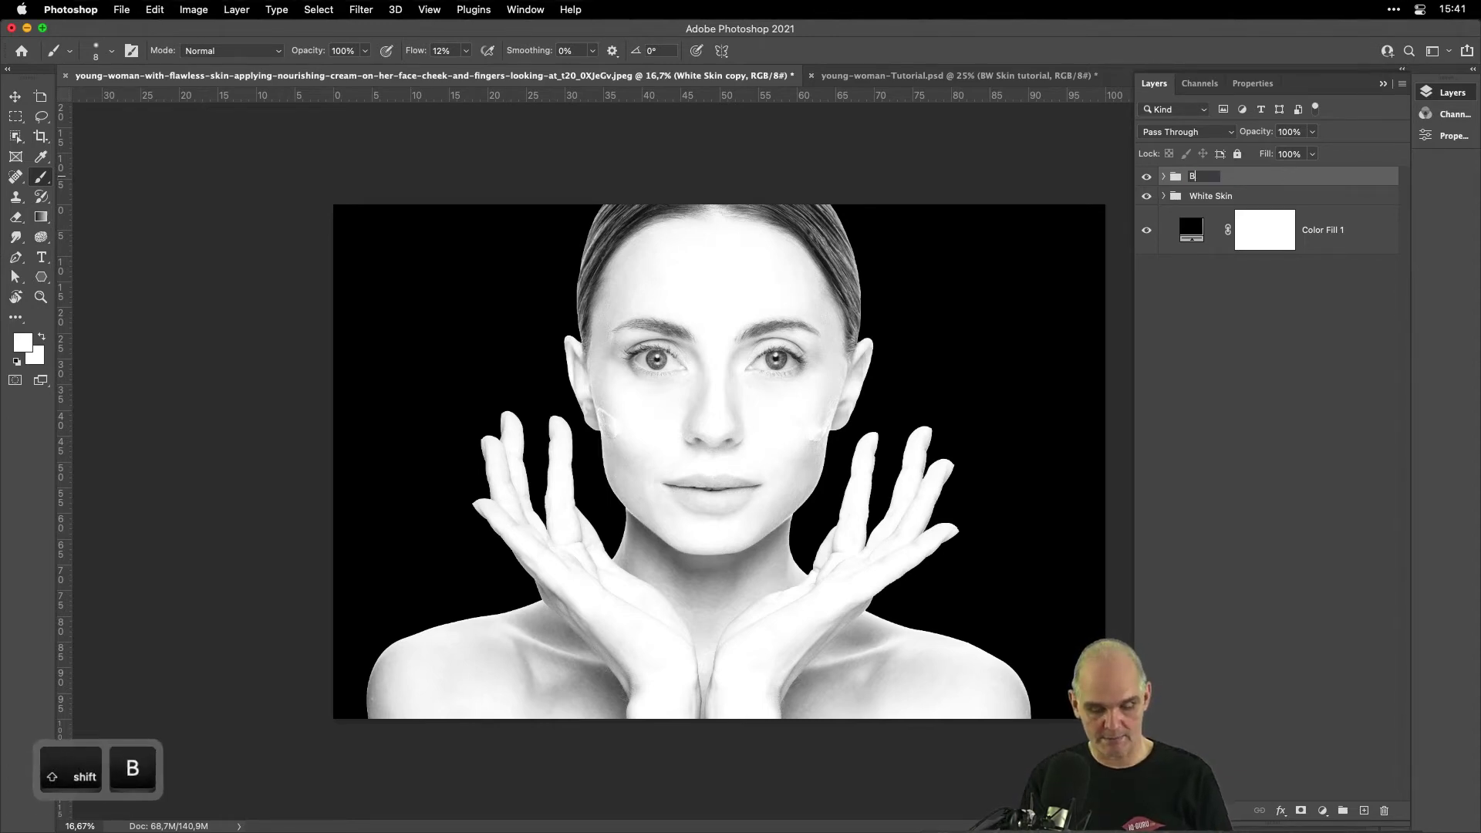
pyautogui.write('lack Skin')
pyautogui.press('Return')
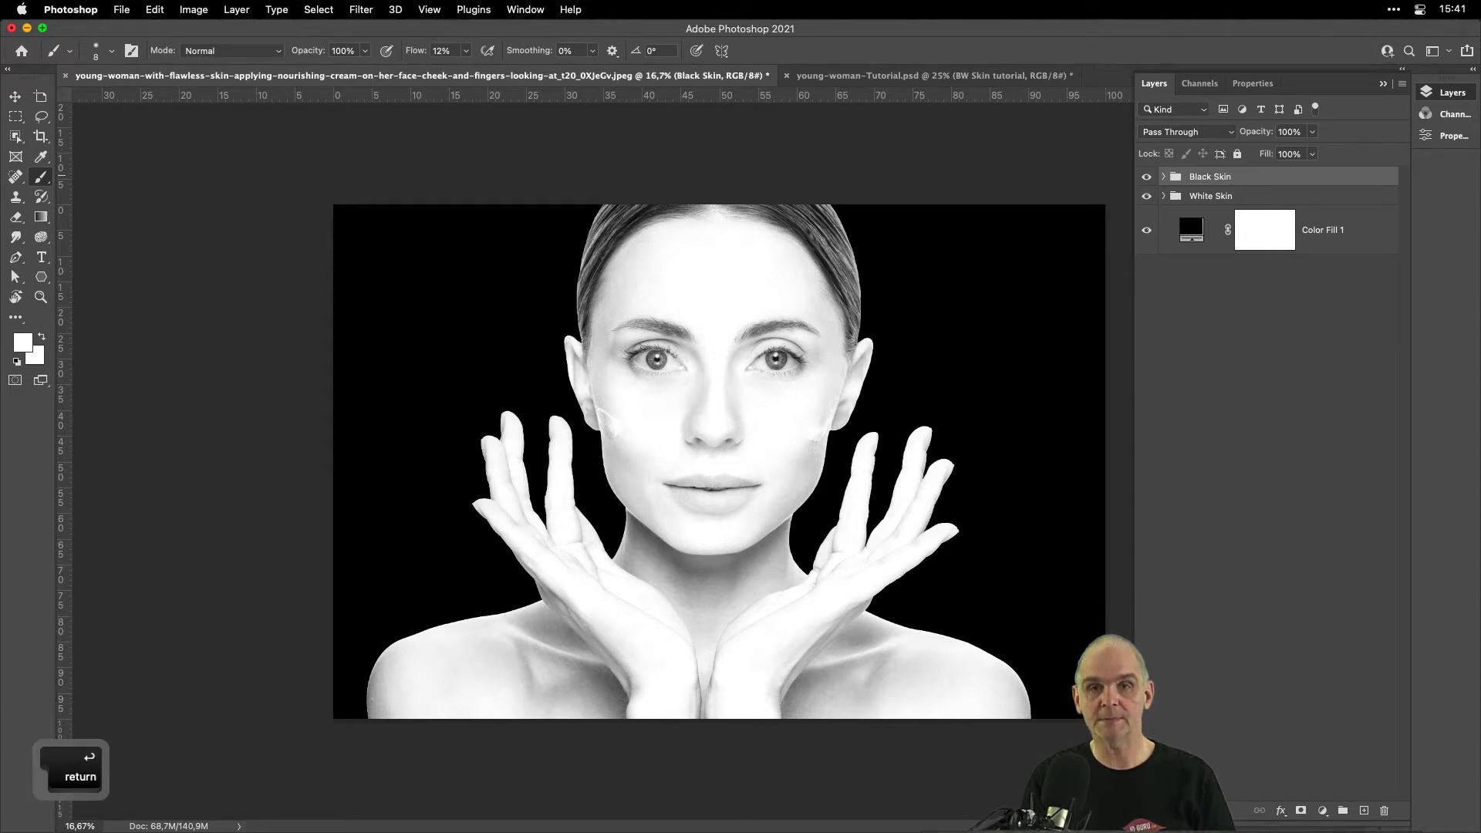
# Expand the Black Skin group, hide the White Skin group and select Layer 0 inside Black Skin.
pyautogui.click(1270, 331)
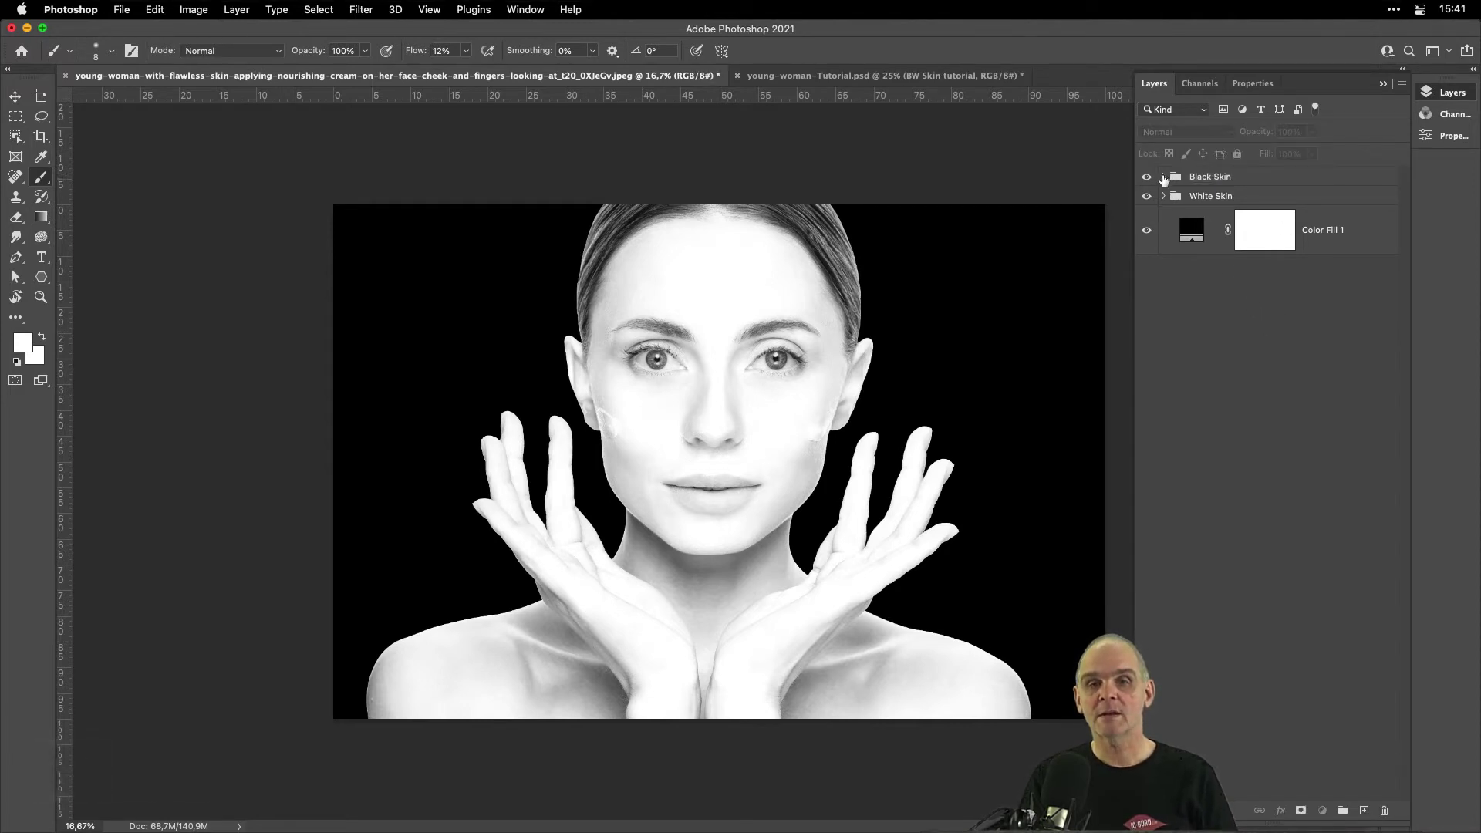
pyautogui.click(1165, 177)
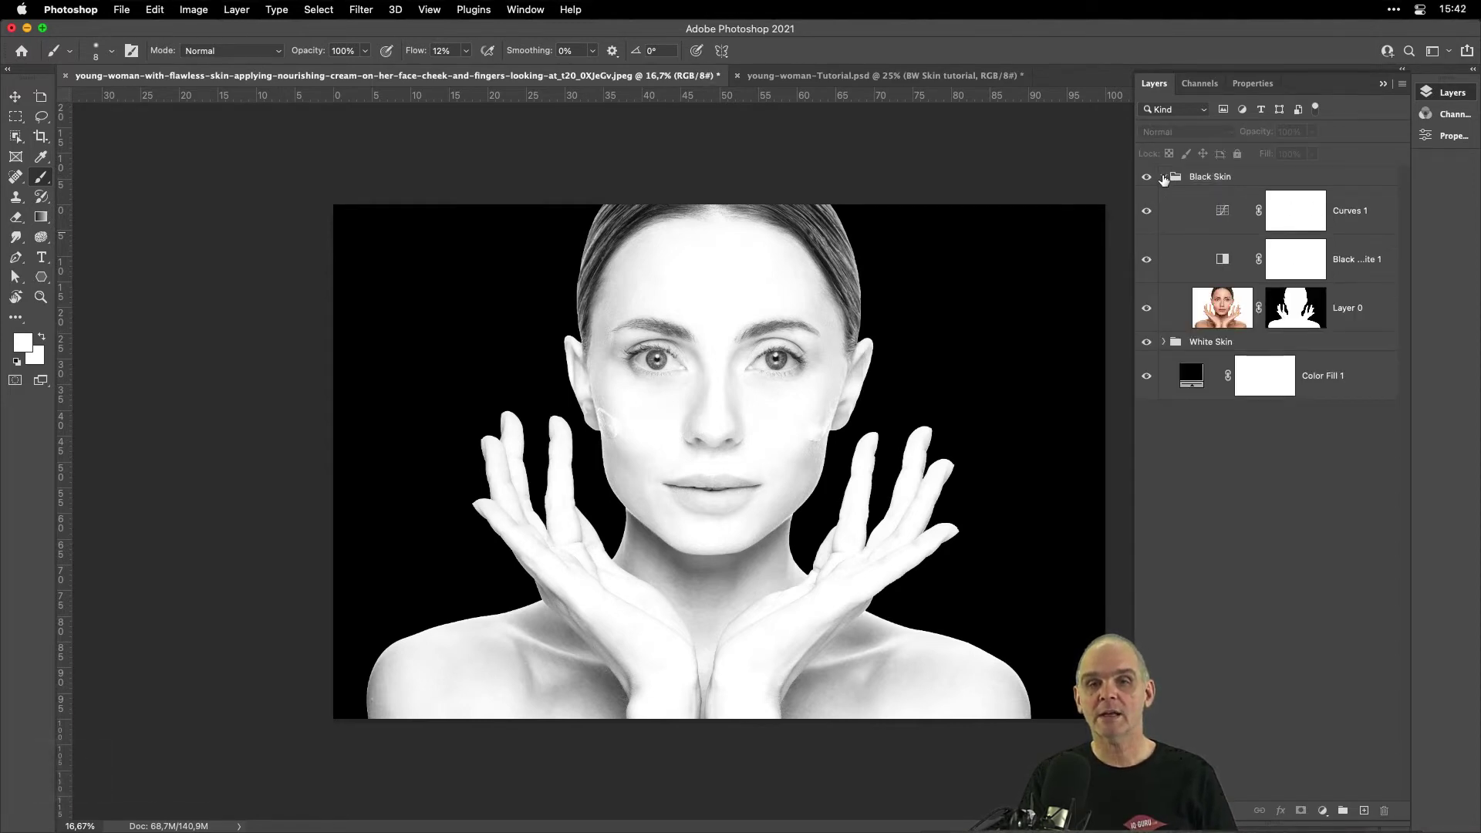
pyautogui.click(1146, 345)
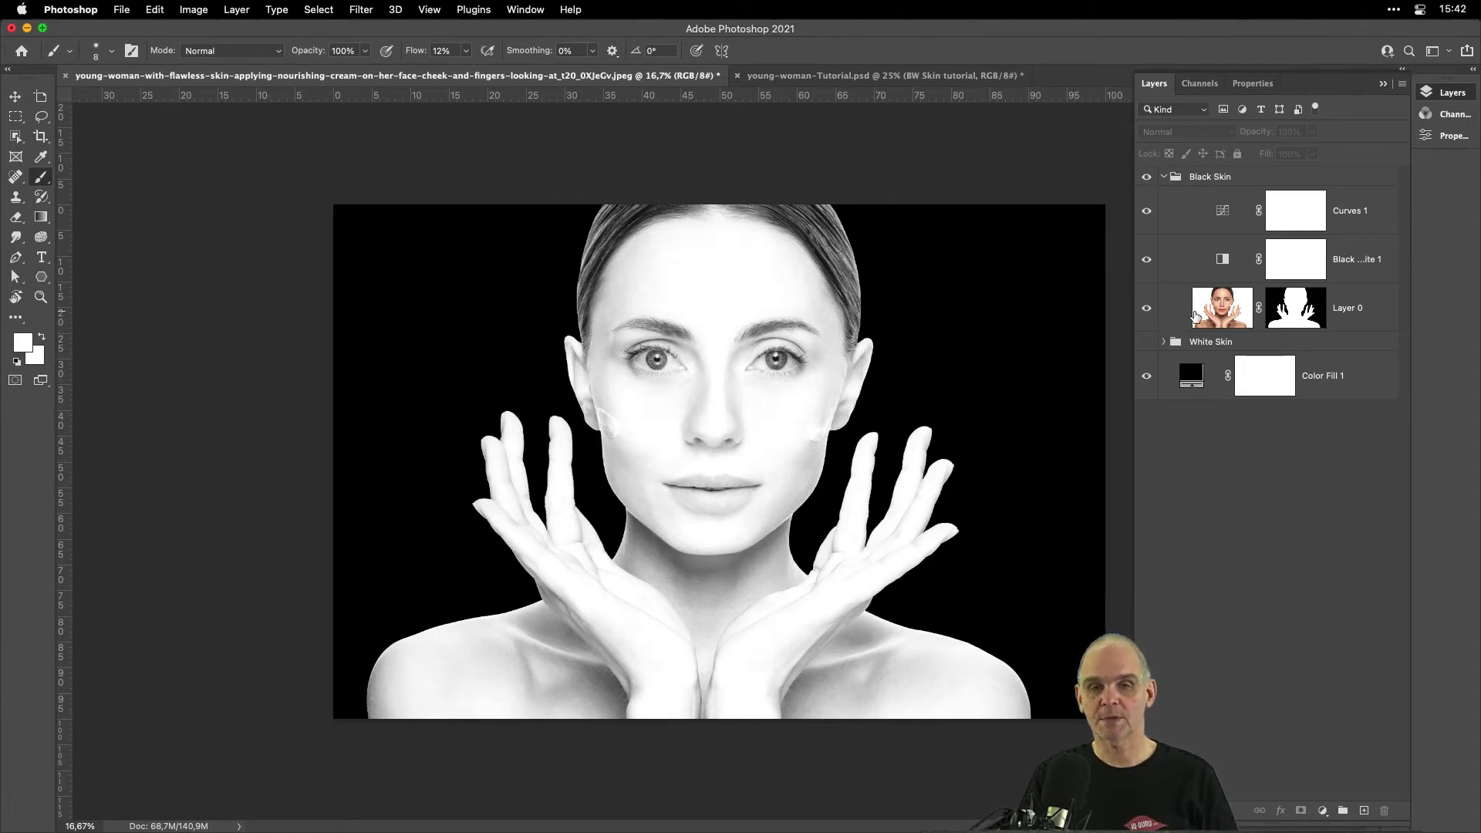
pyautogui.click(1194, 315)
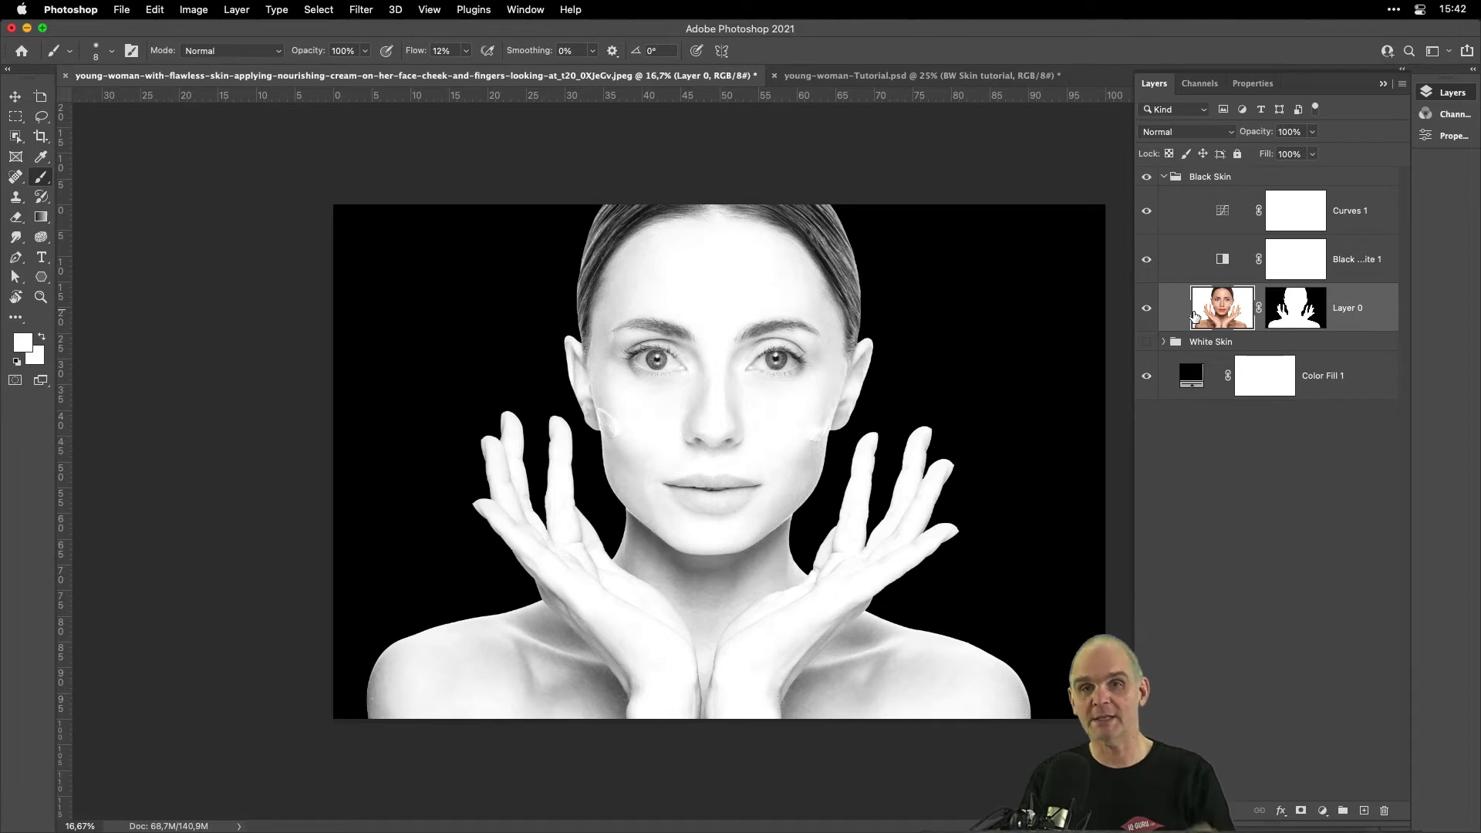
# Darken the skin in the Black Skin group's Black & White 1 adjustment with Reds at -139 and Yellows at -110.
pyautogui.doubleClick(1222, 261)
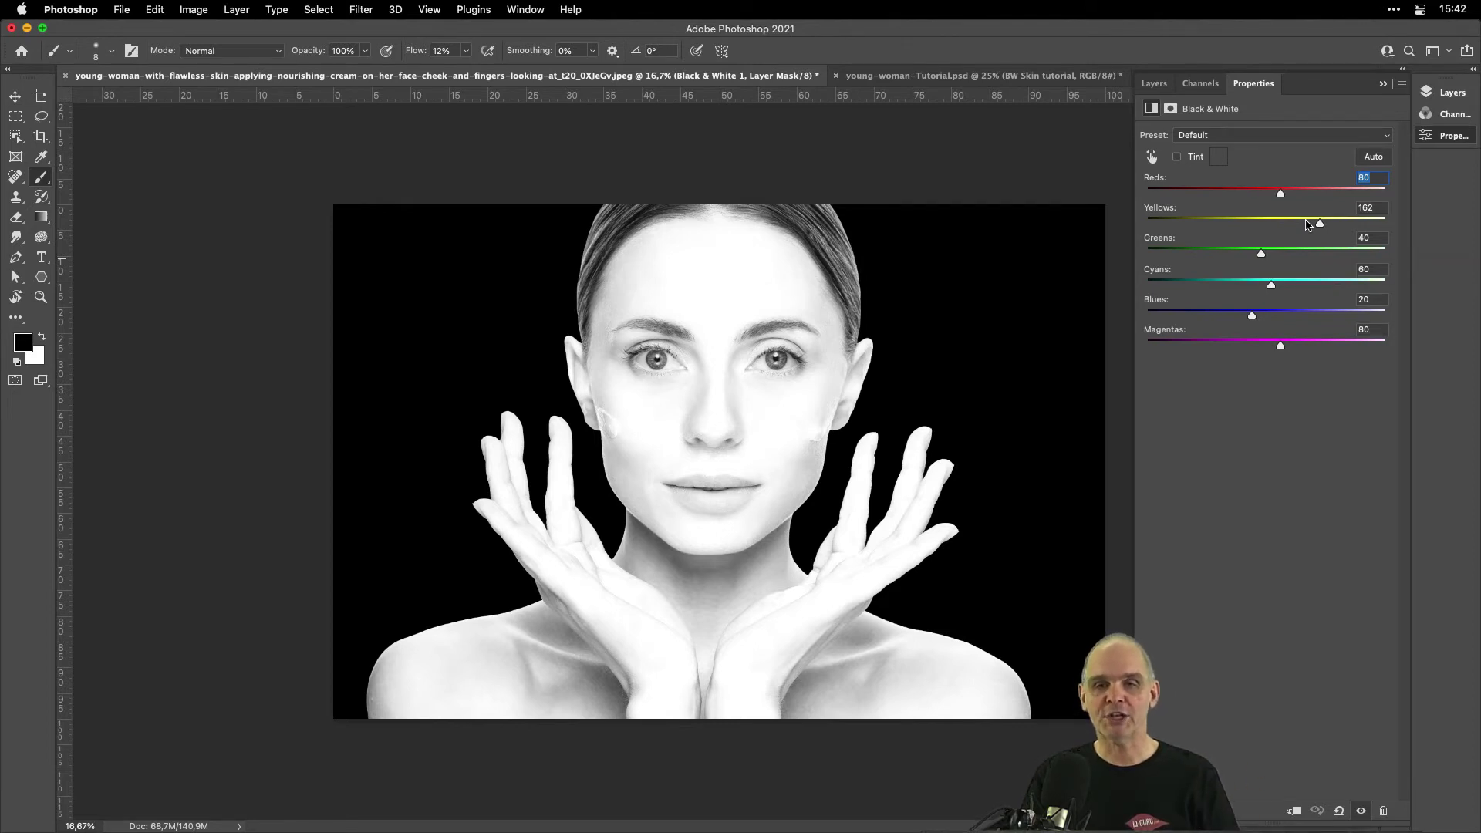
pyautogui.moveTo(1319, 226); pyautogui.dragTo(1185, 201)
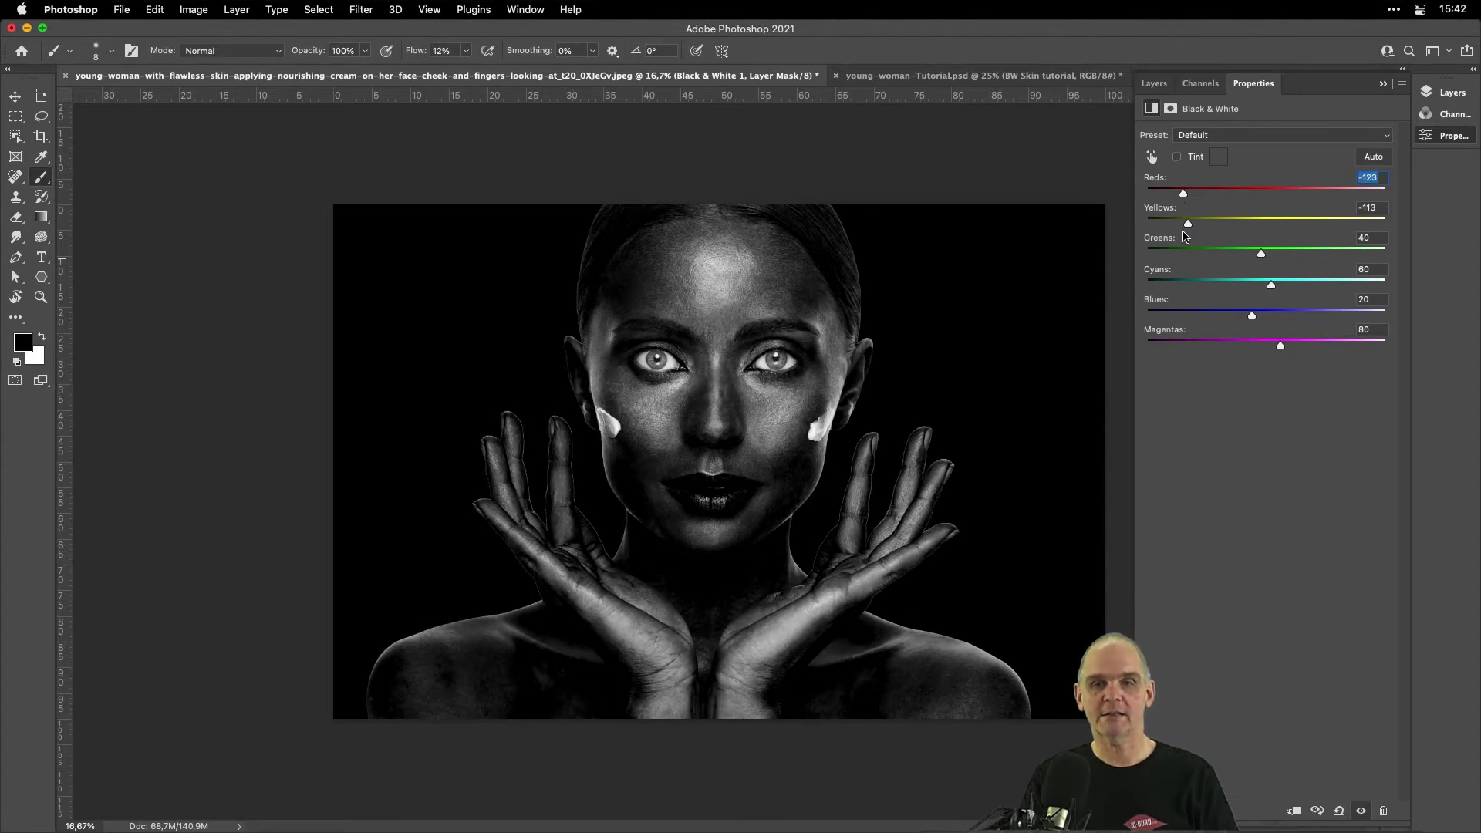
pyautogui.moveTo(1188, 229); pyautogui.dragTo(1193, 230)
pyautogui.press('super+plus')
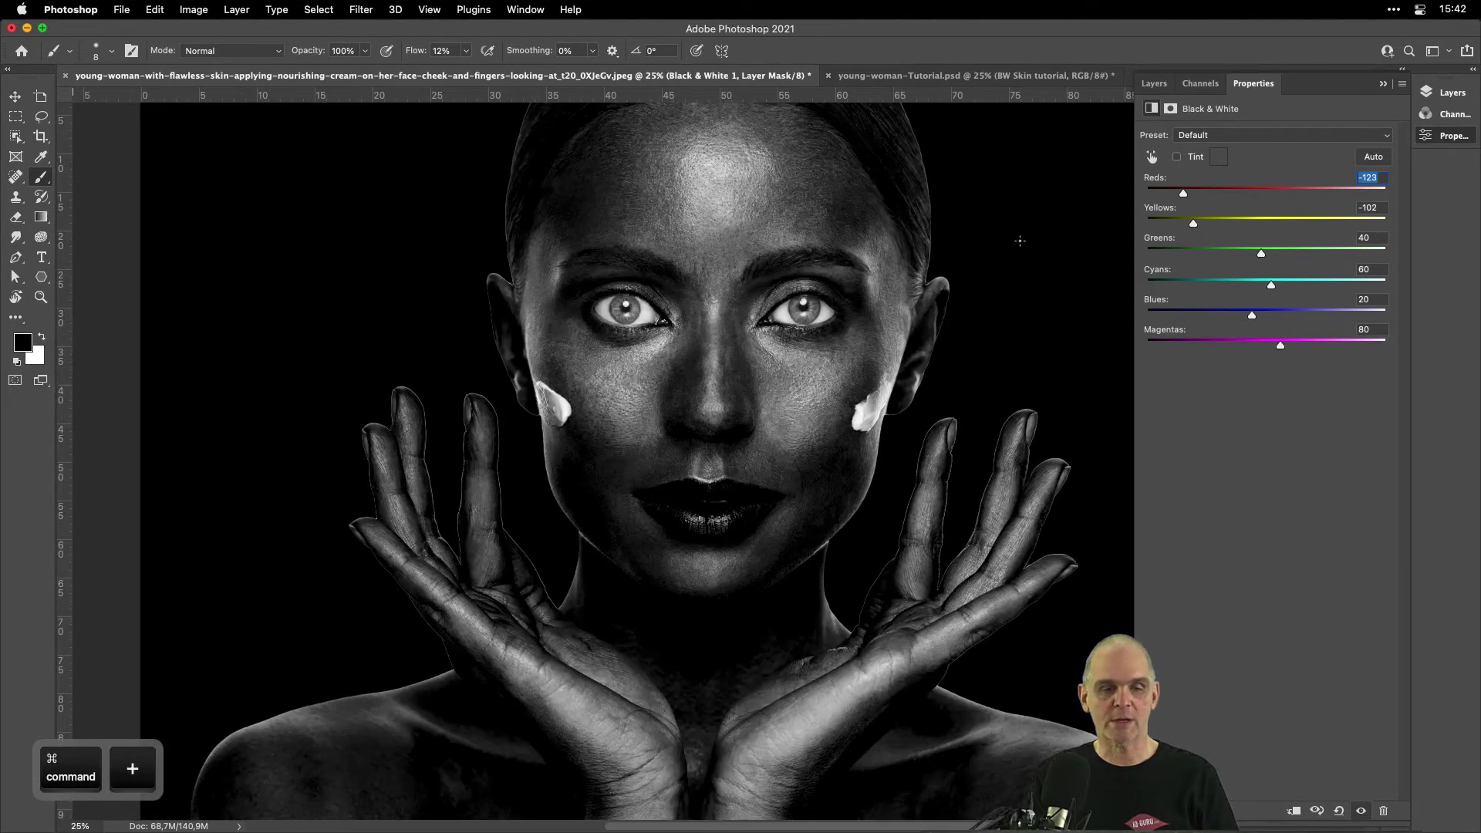
pyautogui.hscroll(5, 1020, 241)
pyautogui.moveTo(1183, 197); pyautogui.dragTo(1158, 196)
pyautogui.scroll(-2, 546, 492)
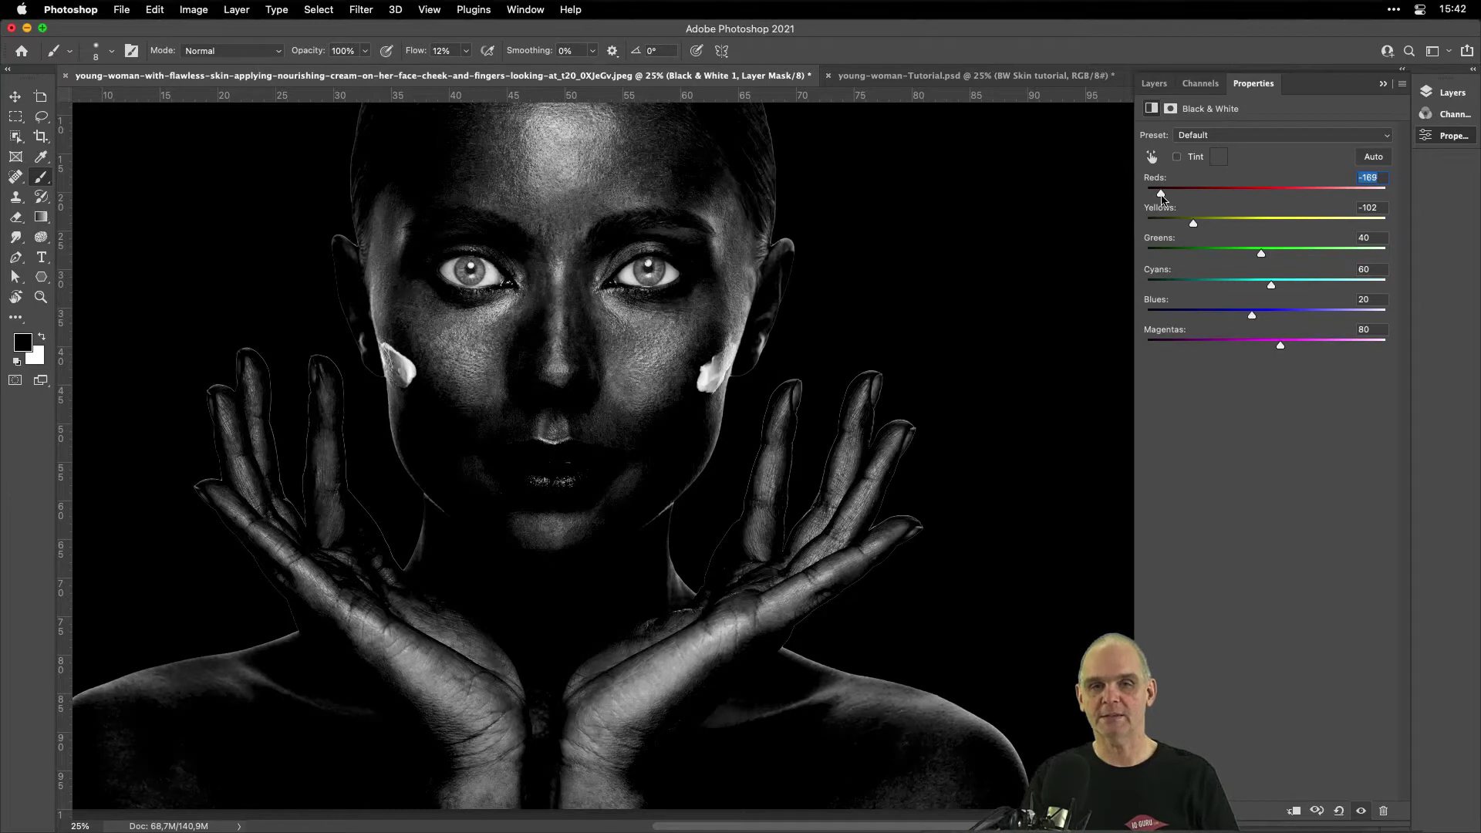
pyautogui.moveTo(1158, 195)
pyautogui.mouseDown()
pyautogui.moveTo(1190, 229)
pyautogui.moveTo(1167, 196)
pyautogui.mouseUp()
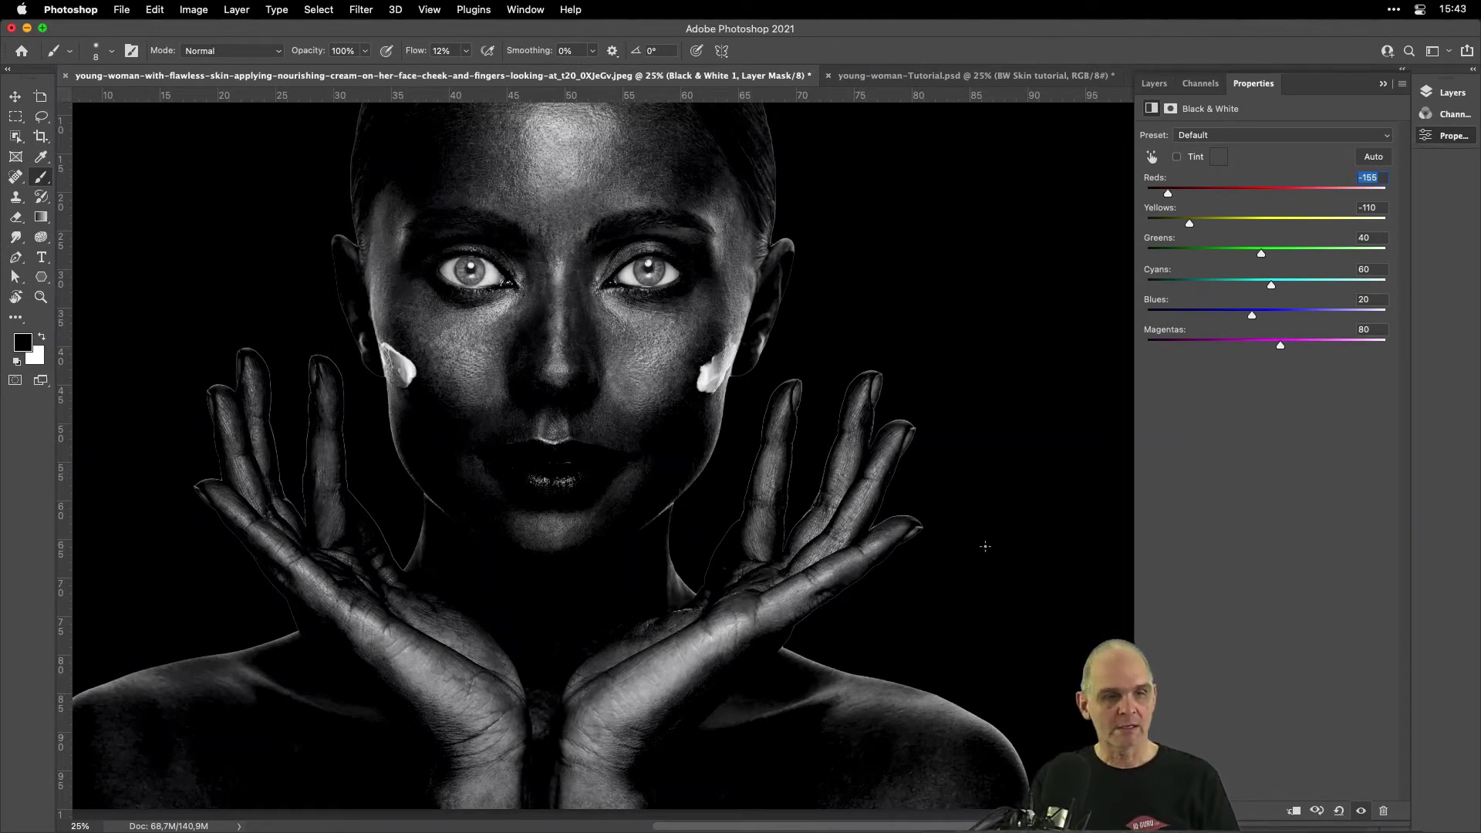
pyautogui.press('super+minus')
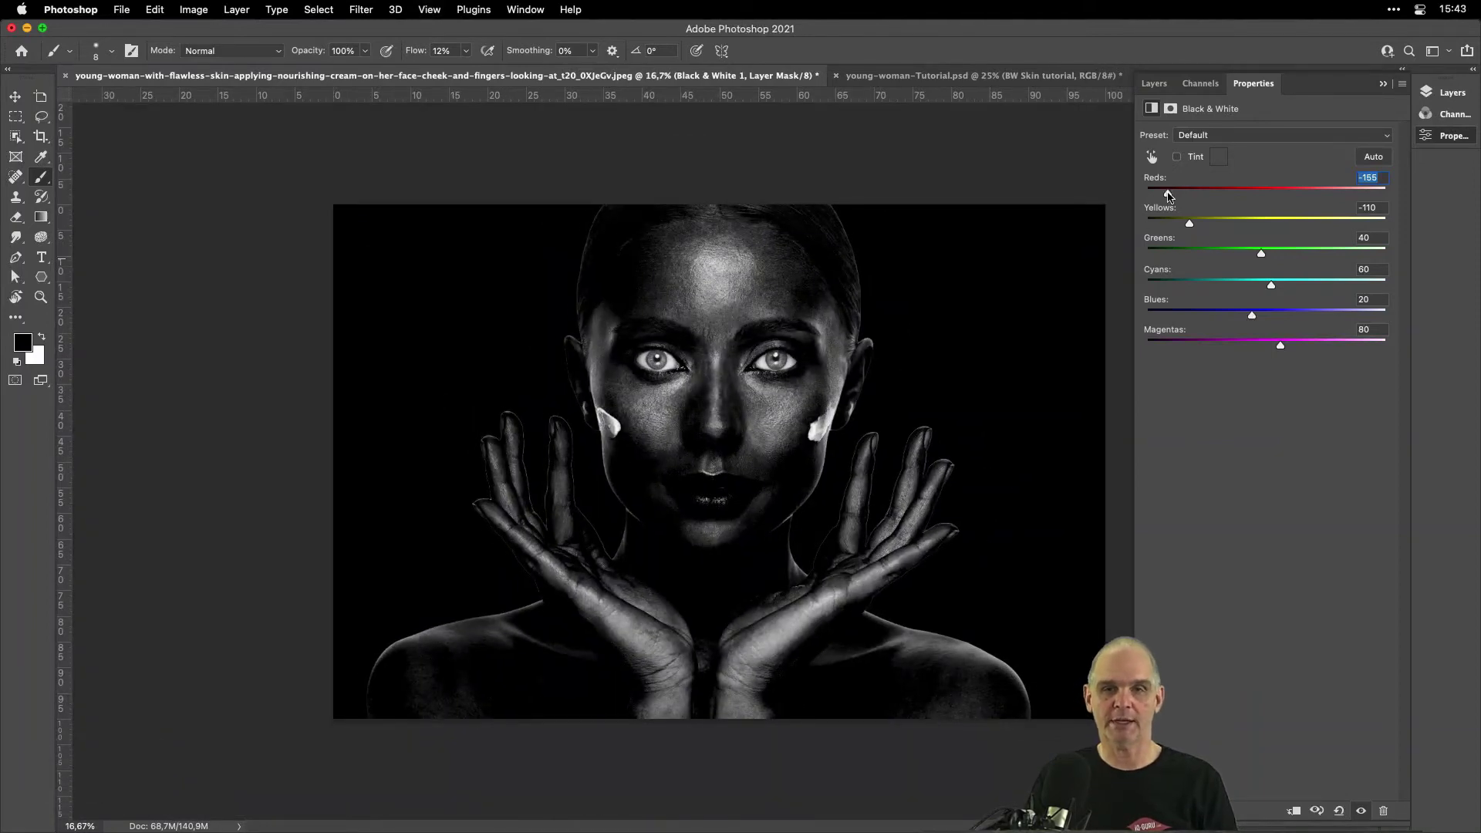
pyautogui.moveTo(1167, 191); pyautogui.dragTo(1170, 192)
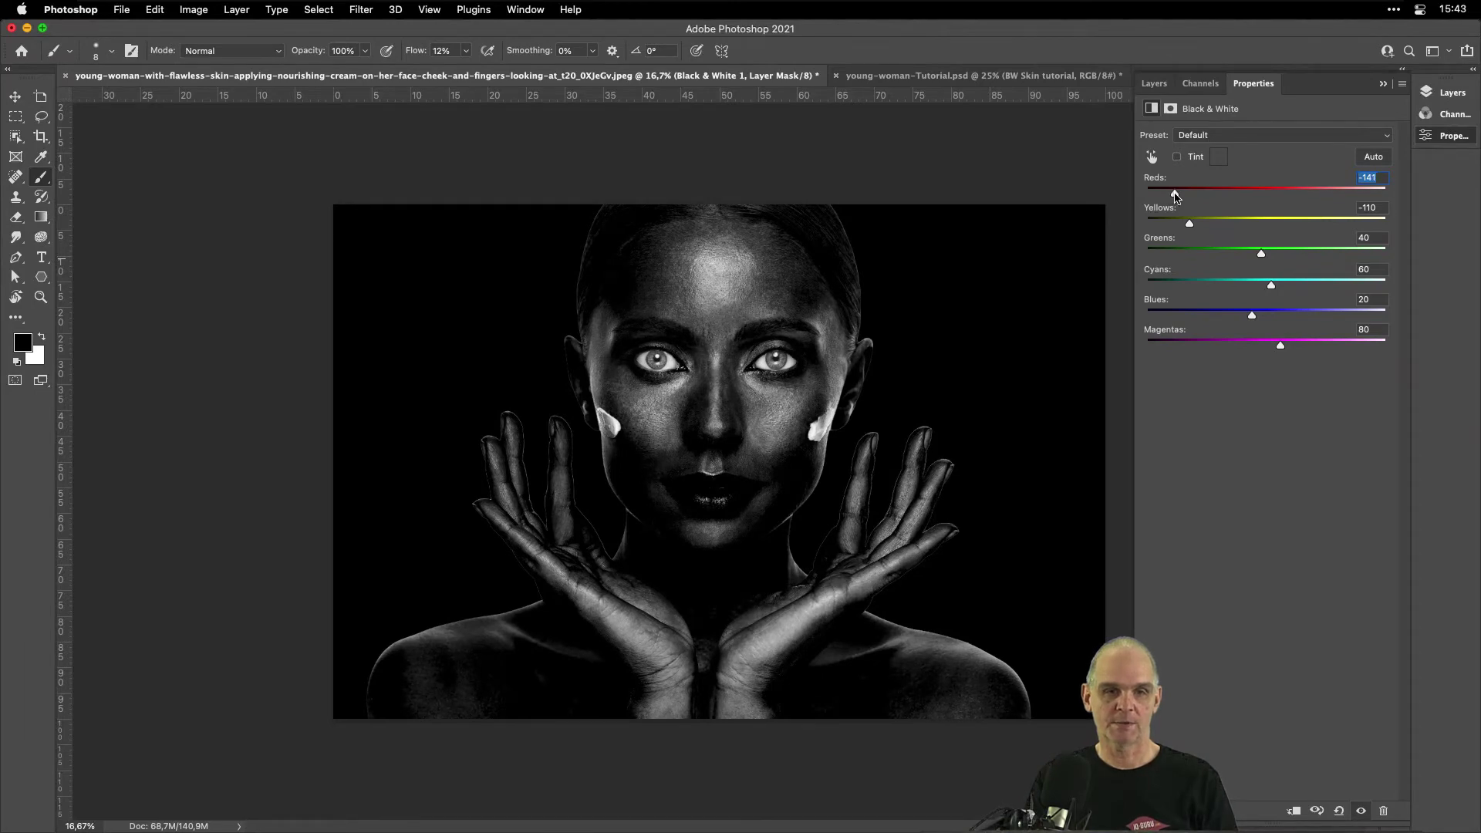
pyautogui.moveTo(1175, 196); pyautogui.dragTo(1176, 197)
# Compare the portrait with the Black Skin group's Curves 1 layer shown and hidden, and delete that Curves layer.
pyautogui.press('super+plus')
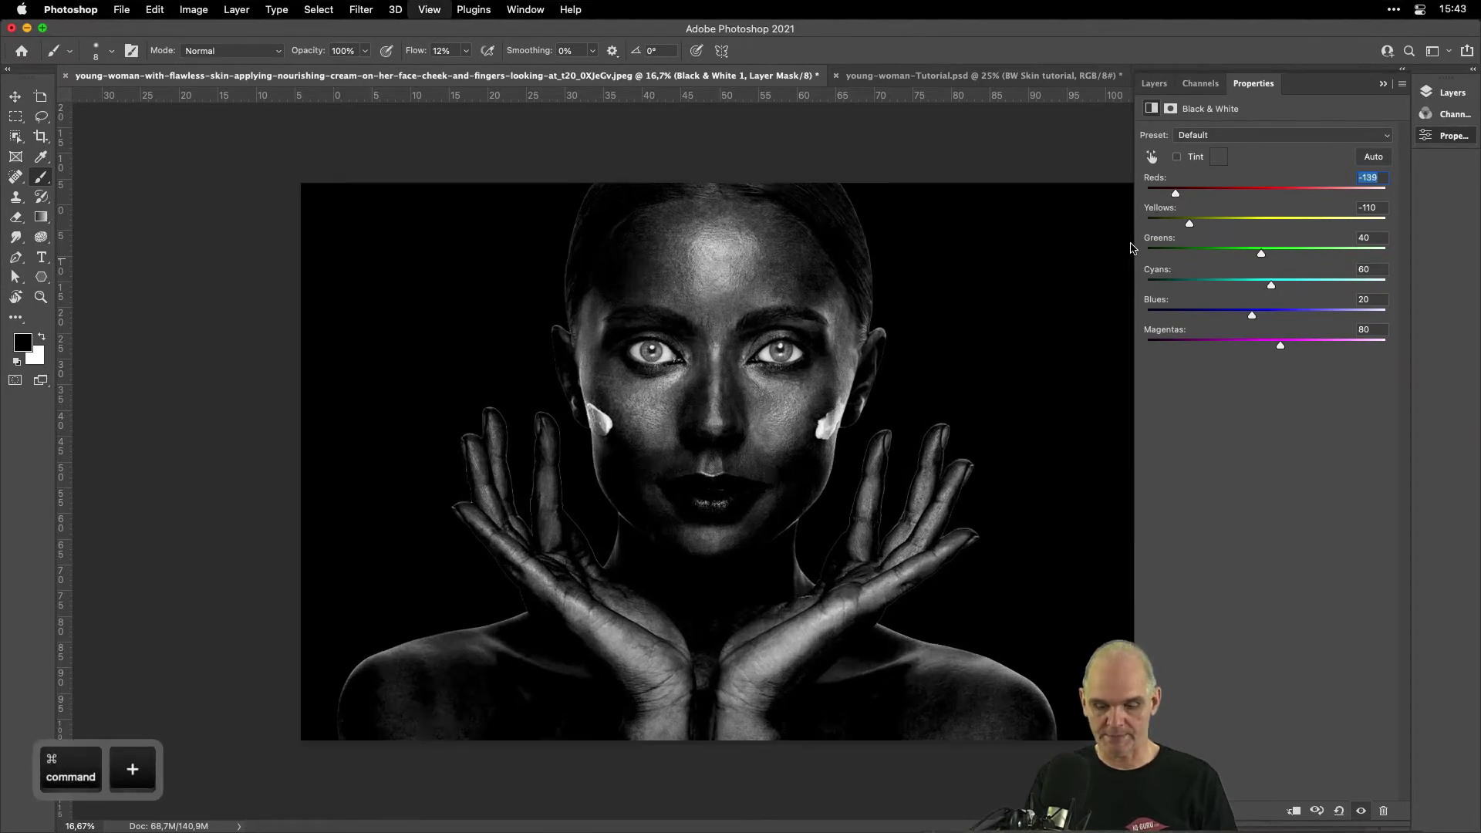
pyautogui.press('space')
pyautogui.moveTo(584, 633); pyautogui.dragTo(669, 500)
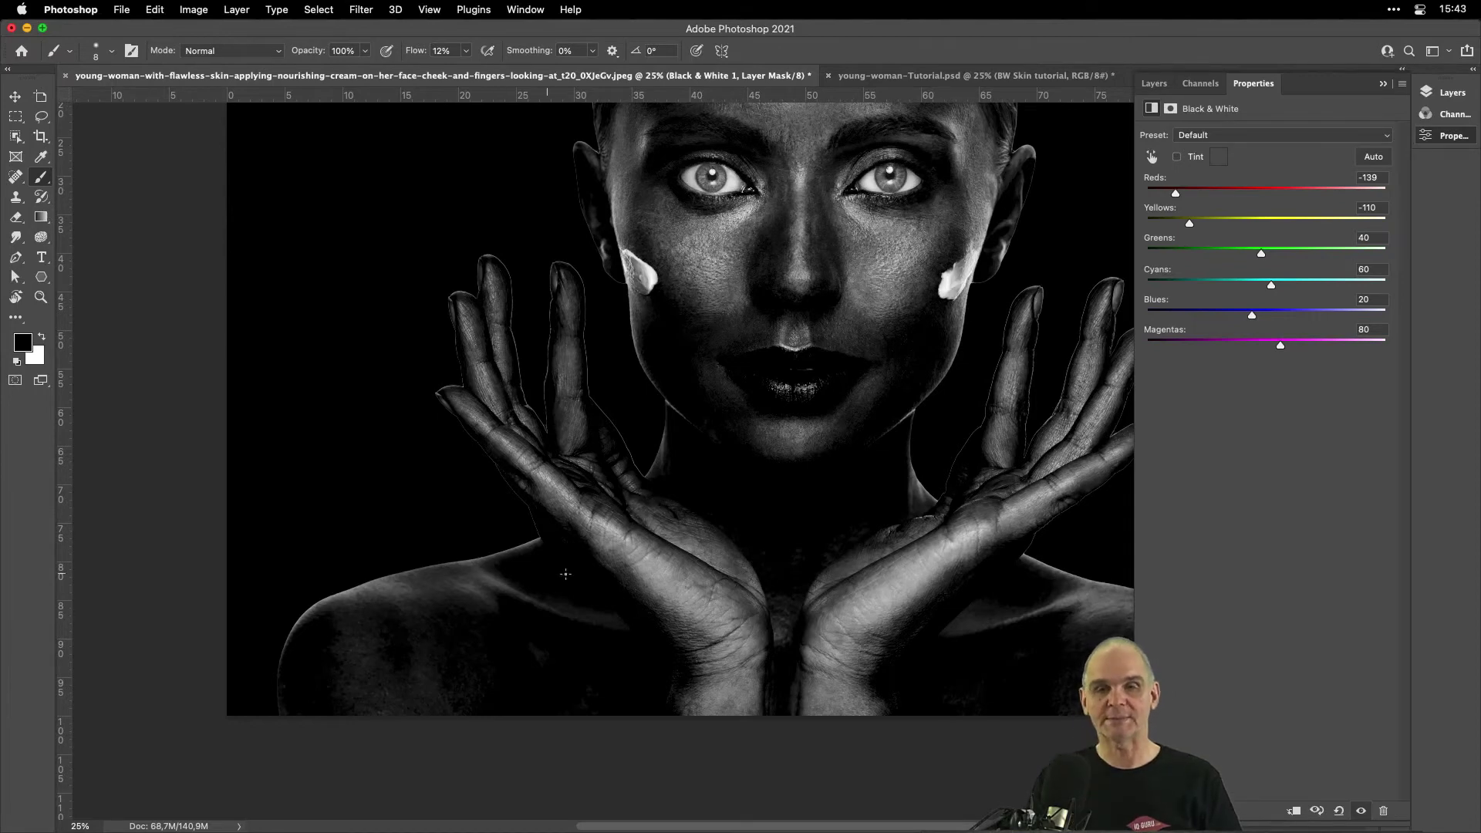
pyautogui.press('super')
pyautogui.moveTo(753, 422); pyautogui.dragTo(639, 568)
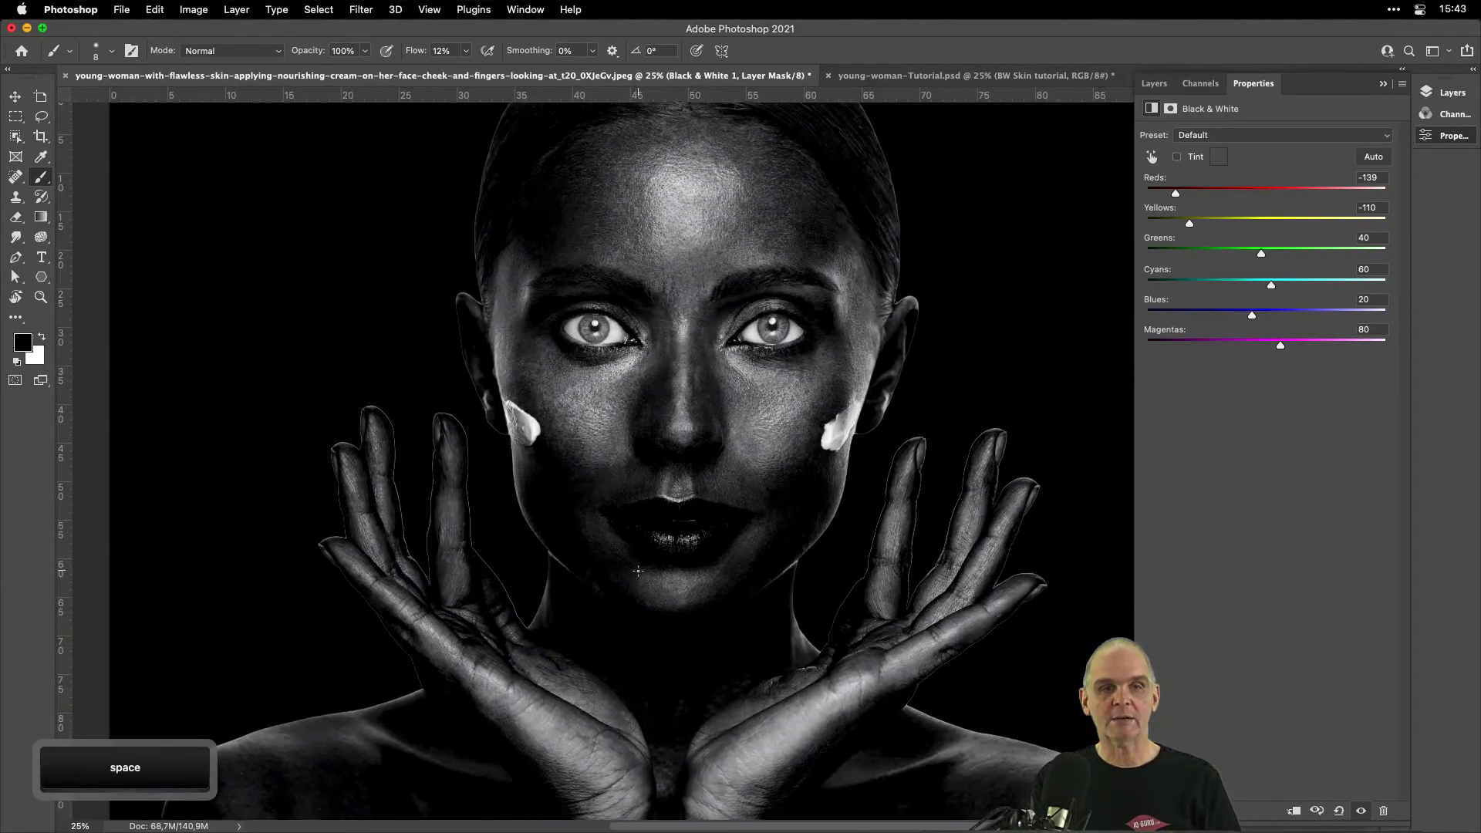
pyautogui.click(1201, 83)
pyautogui.click(1157, 87)
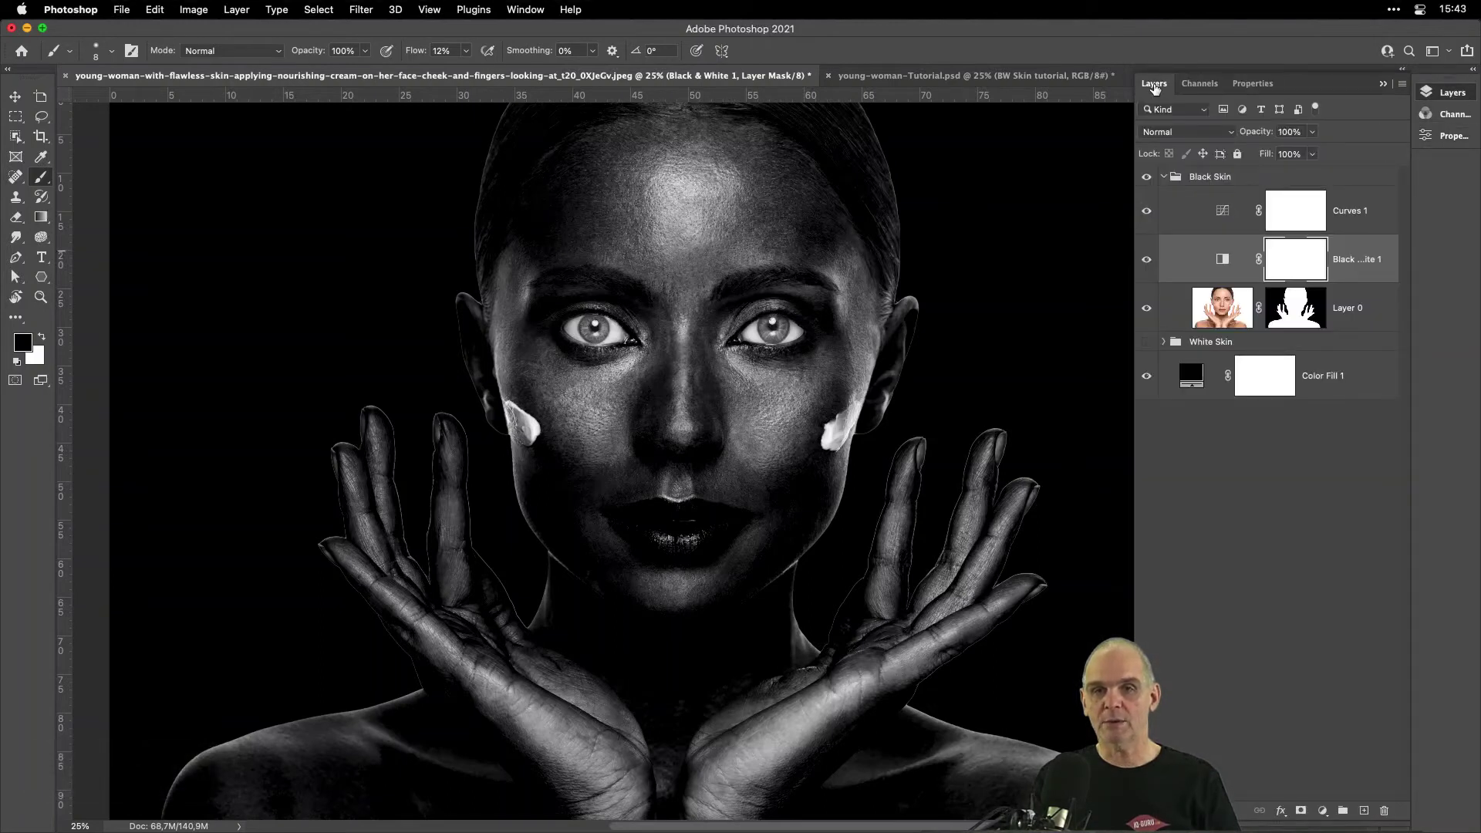
pyautogui.click(1146, 214)
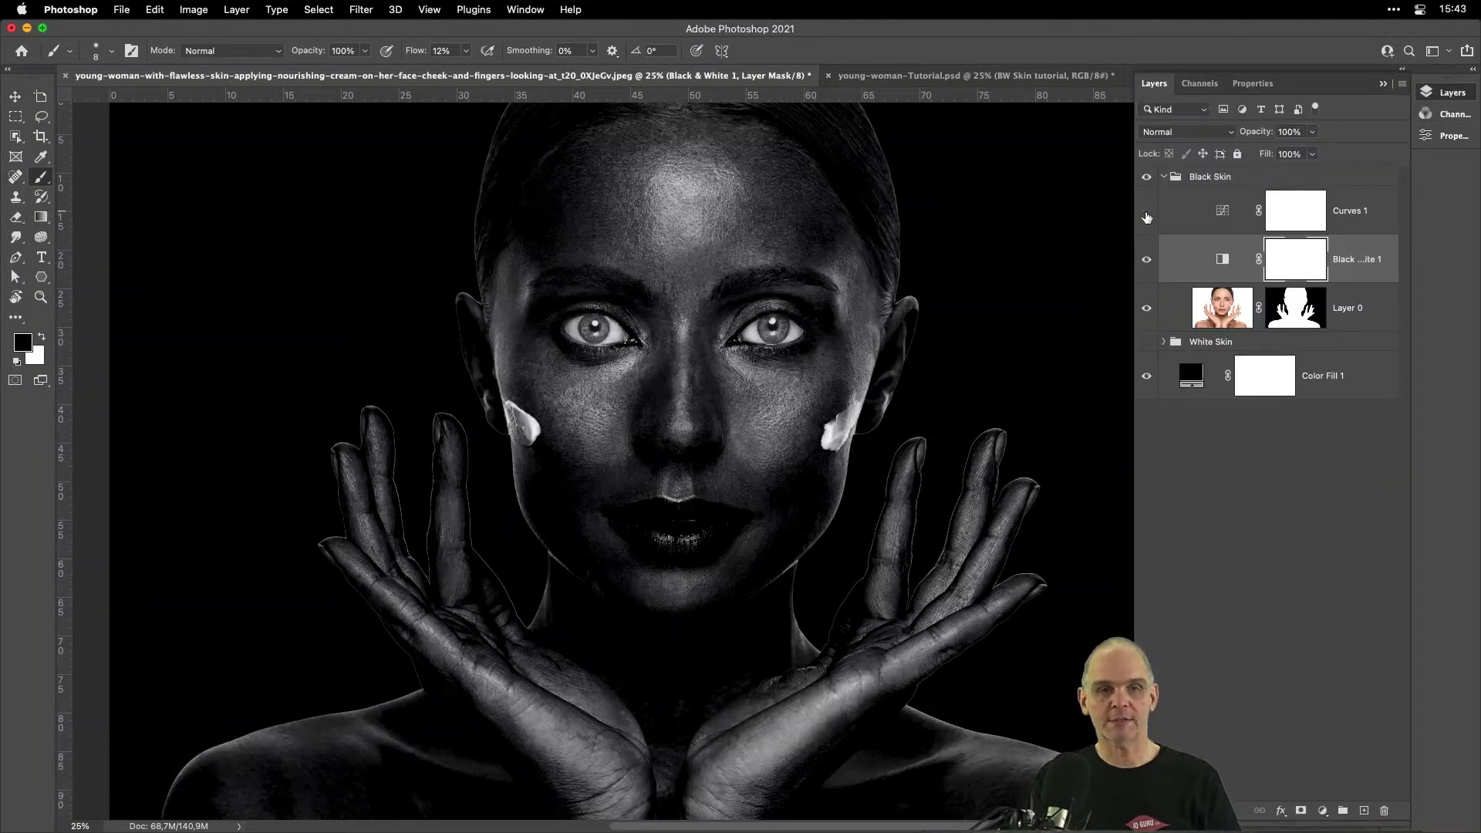
pyautogui.click(1146, 214)
pyautogui.click(1146, 214)
pyautogui.click(1146, 214)
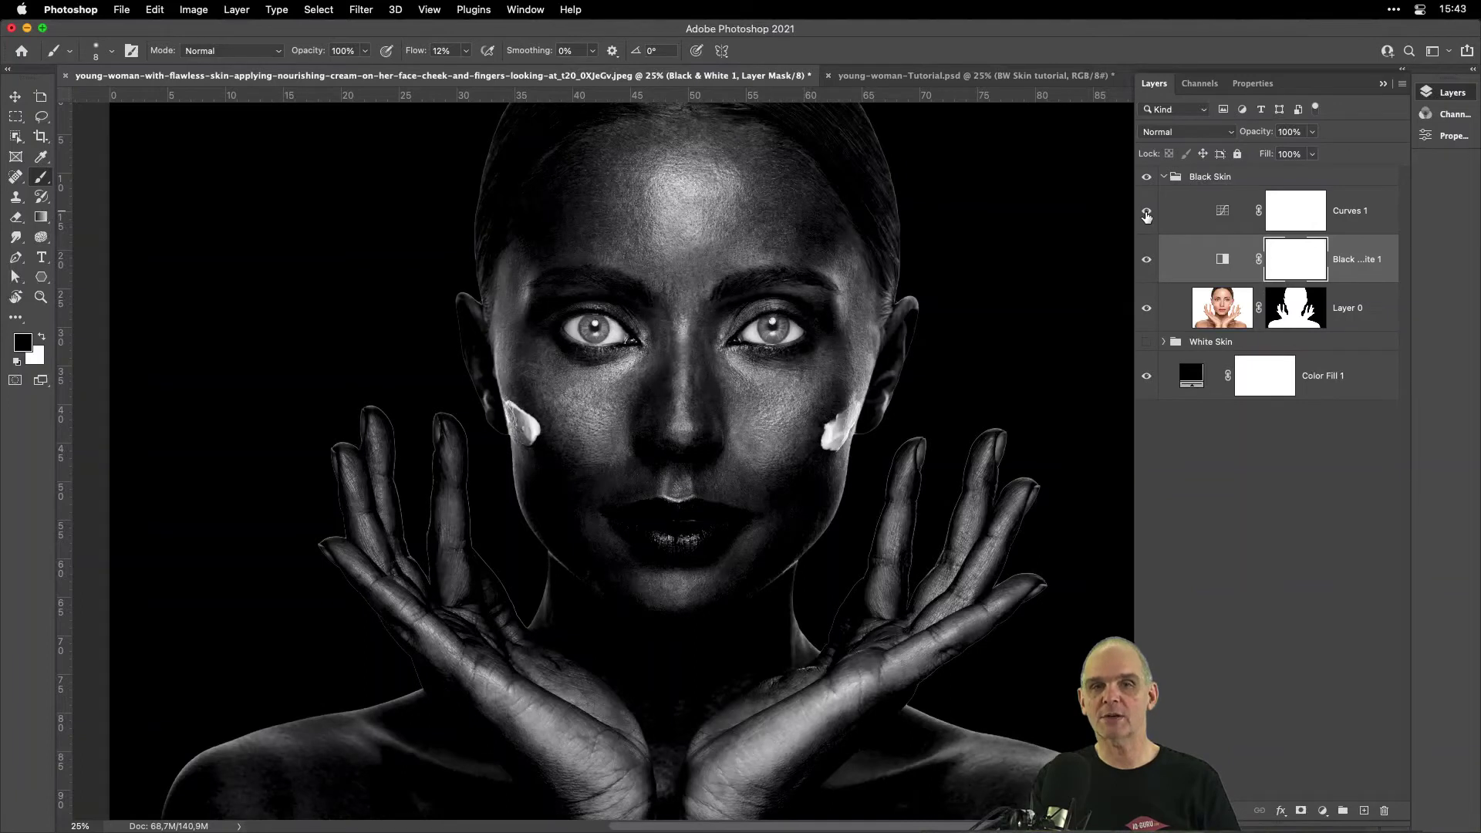
pyautogui.click(1146, 214)
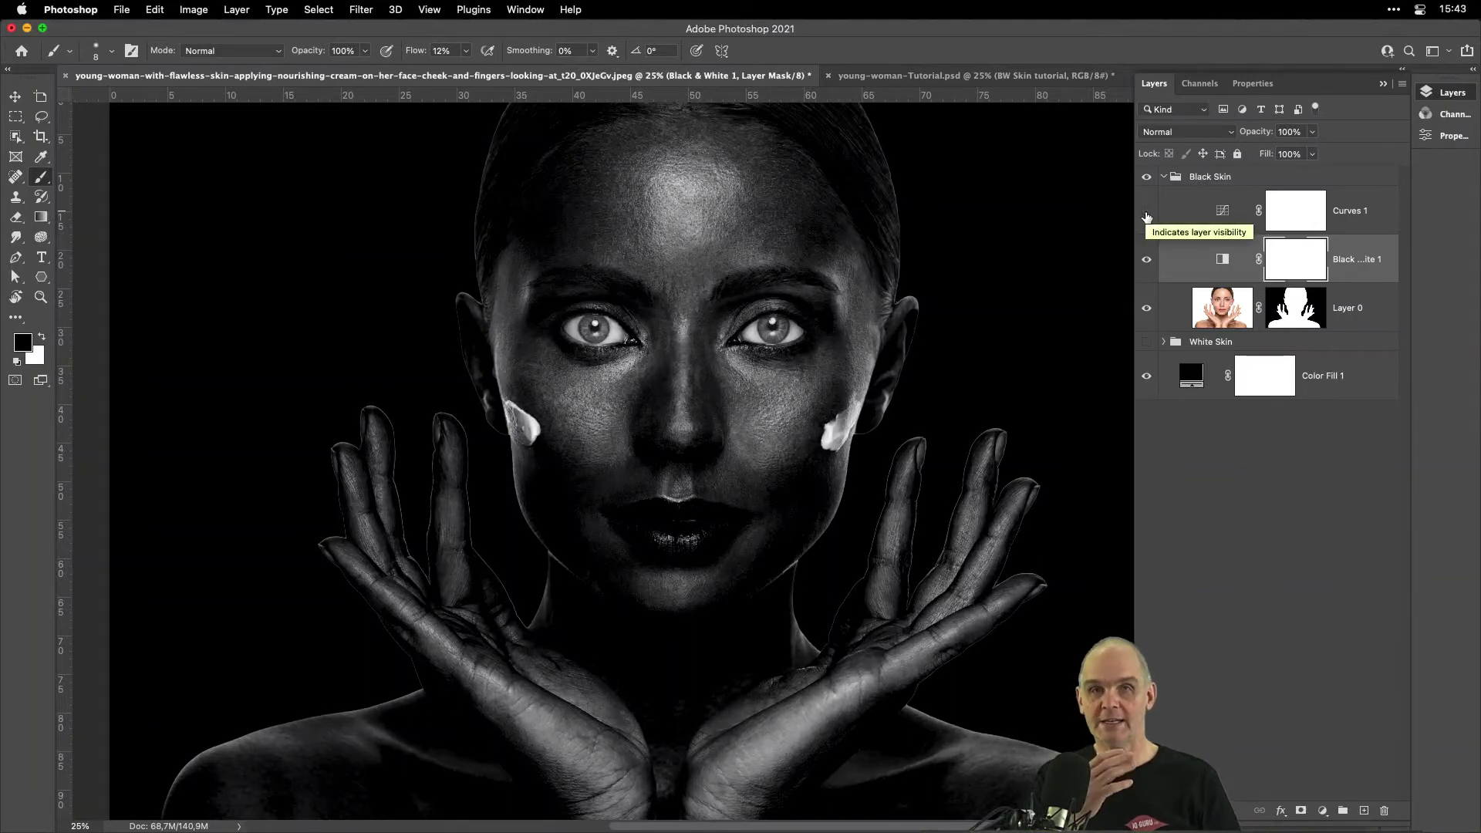
pyautogui.click(1146, 216)
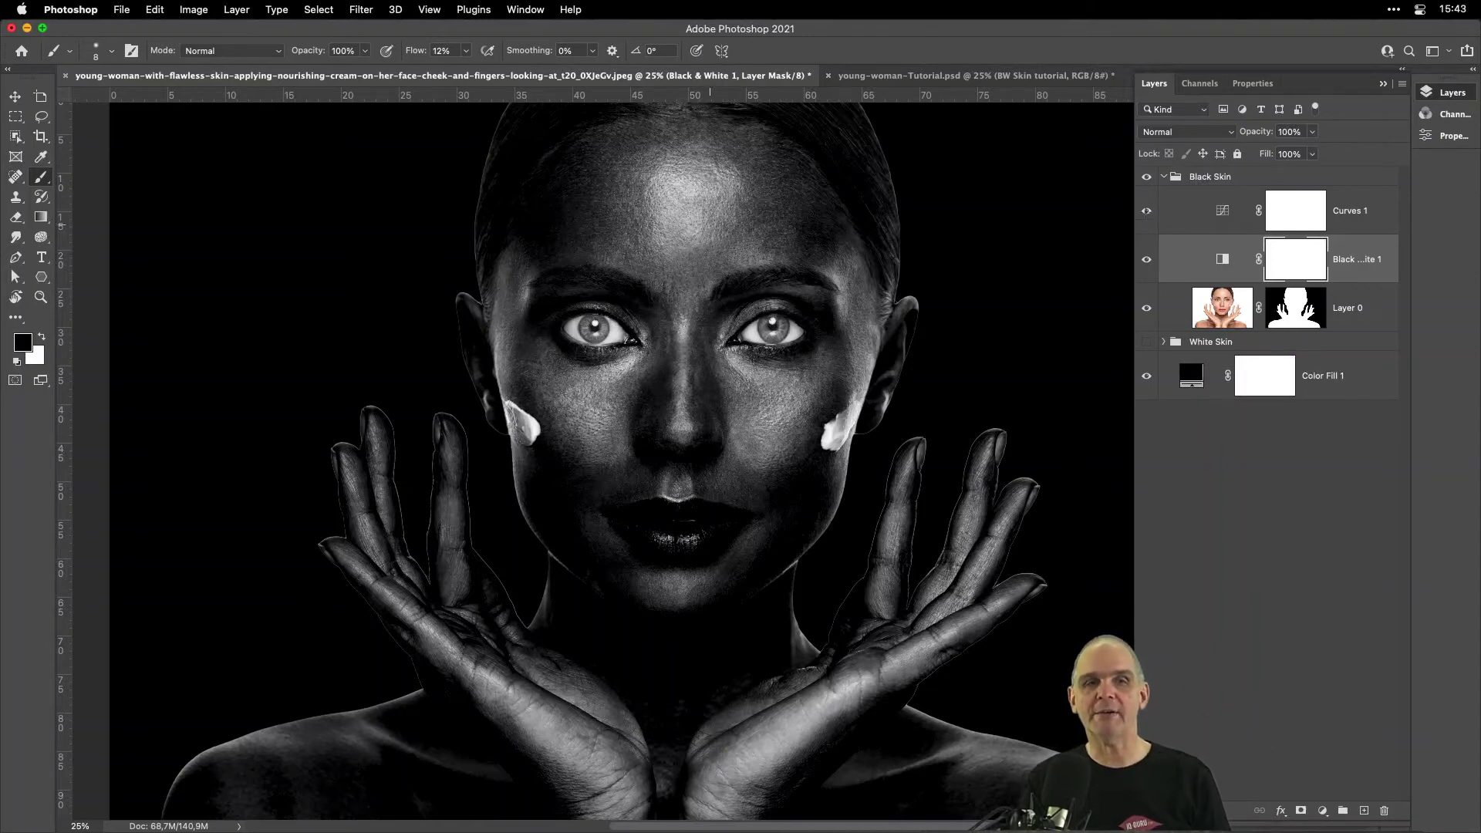
pyautogui.moveTo(1325, 234); pyautogui.dragTo(1385, 810)
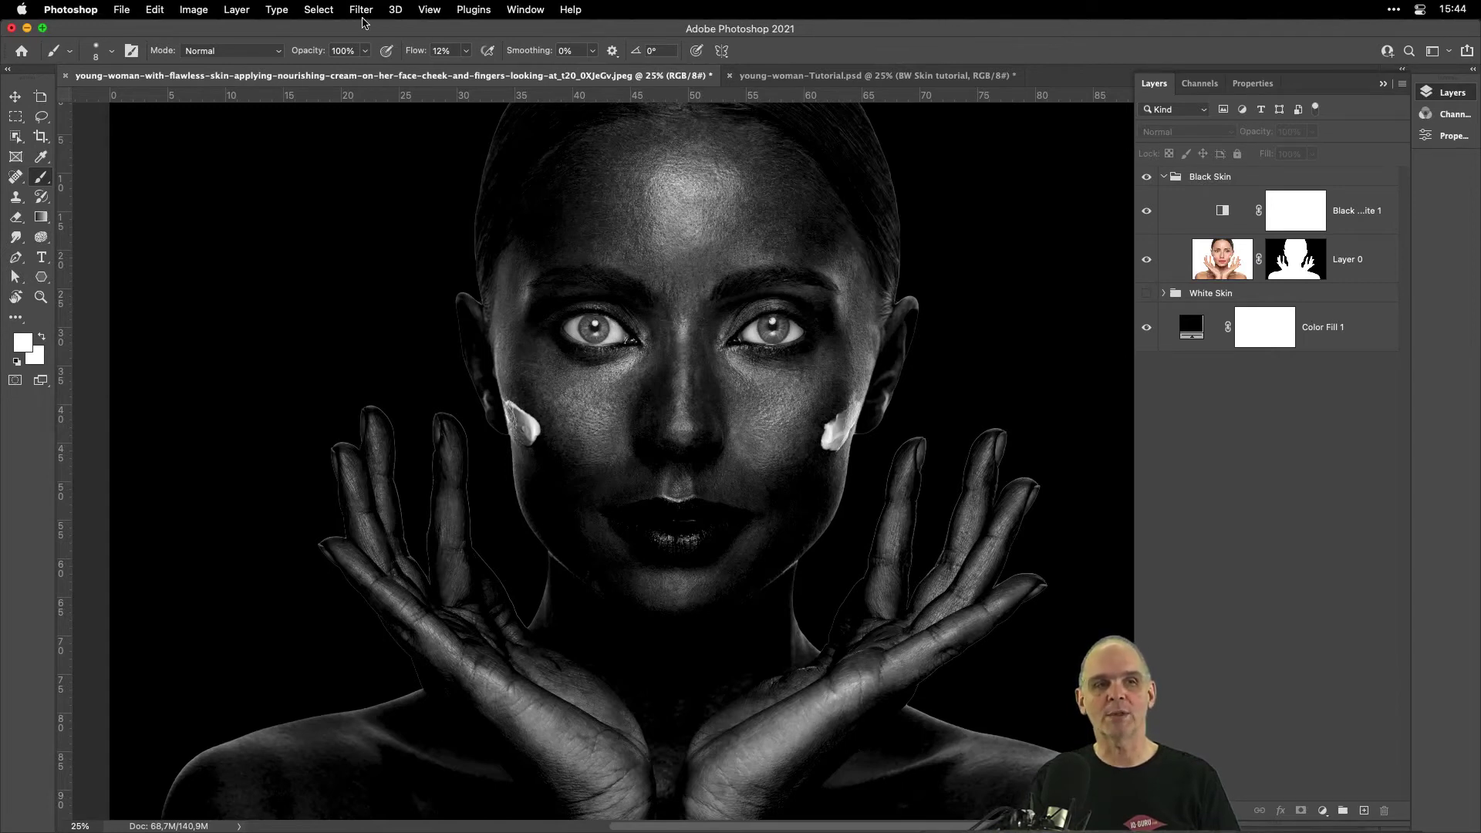
# Open Color Range for Layer 0 in the Black Skin group and set it to select Highlights.
pyautogui.click(315, 10)
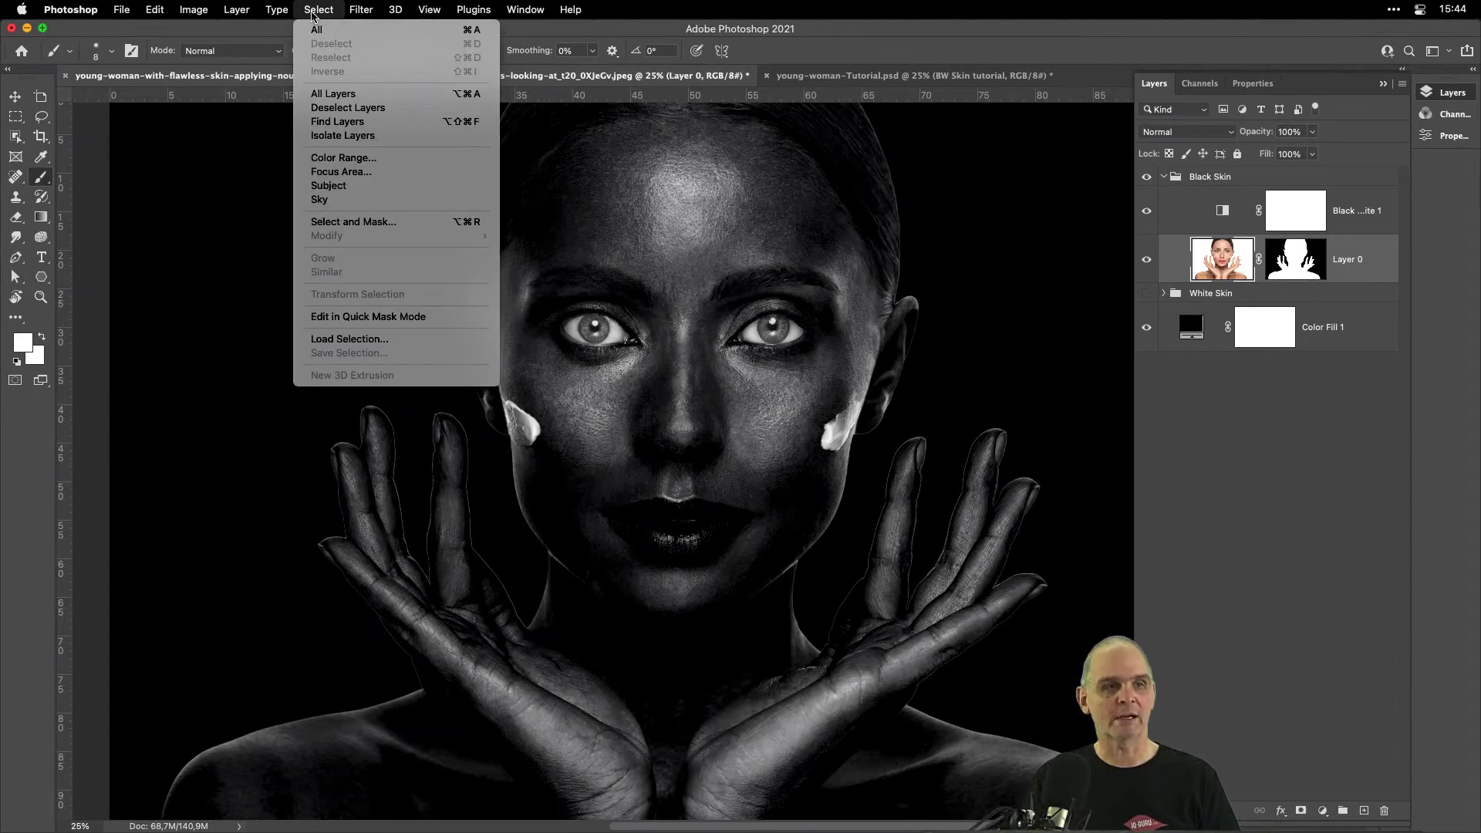
pyautogui.click(372, 159)
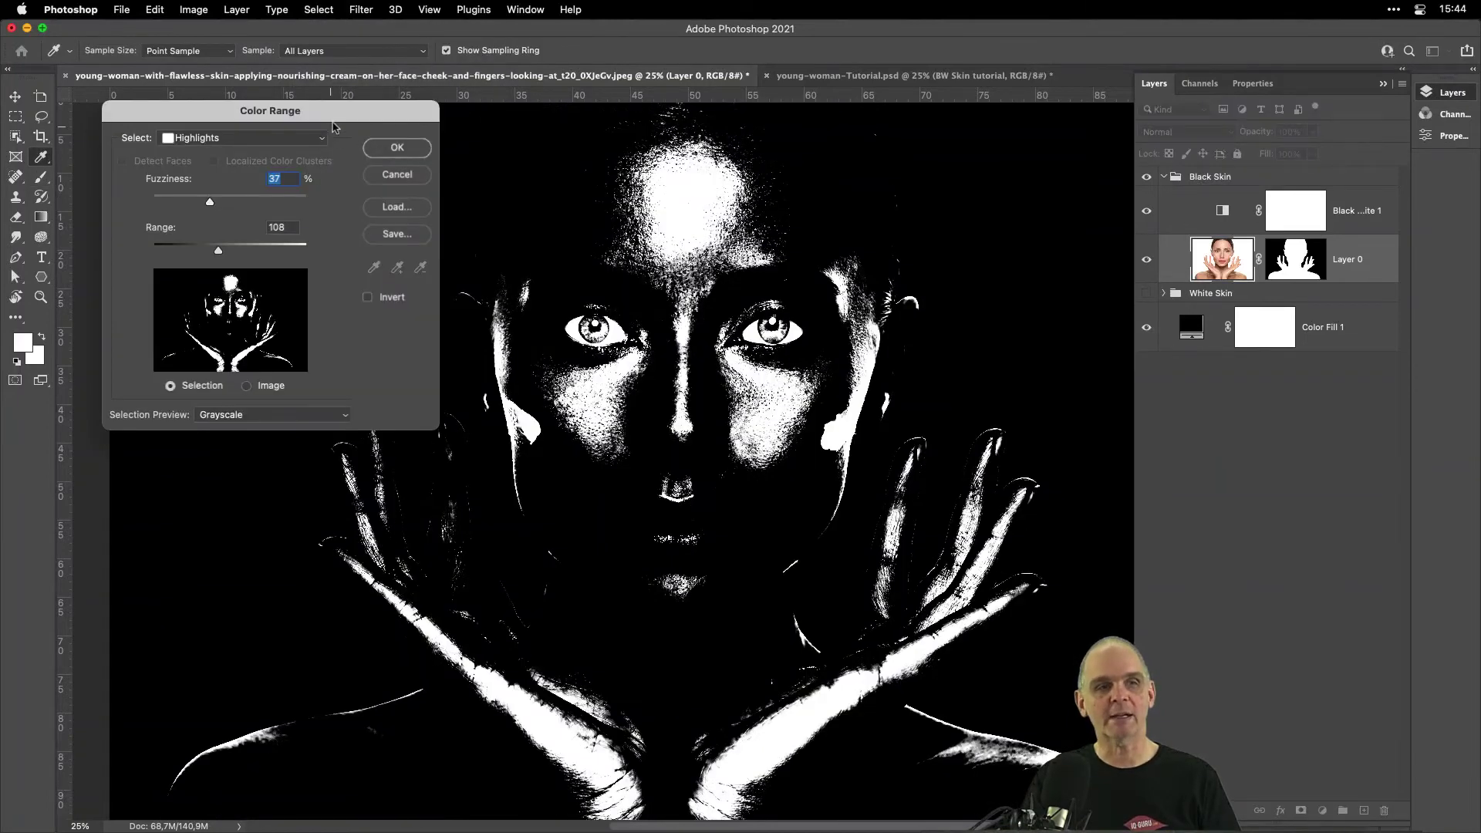
pyautogui.moveTo(334, 126); pyautogui.dragTo(1314, 381)
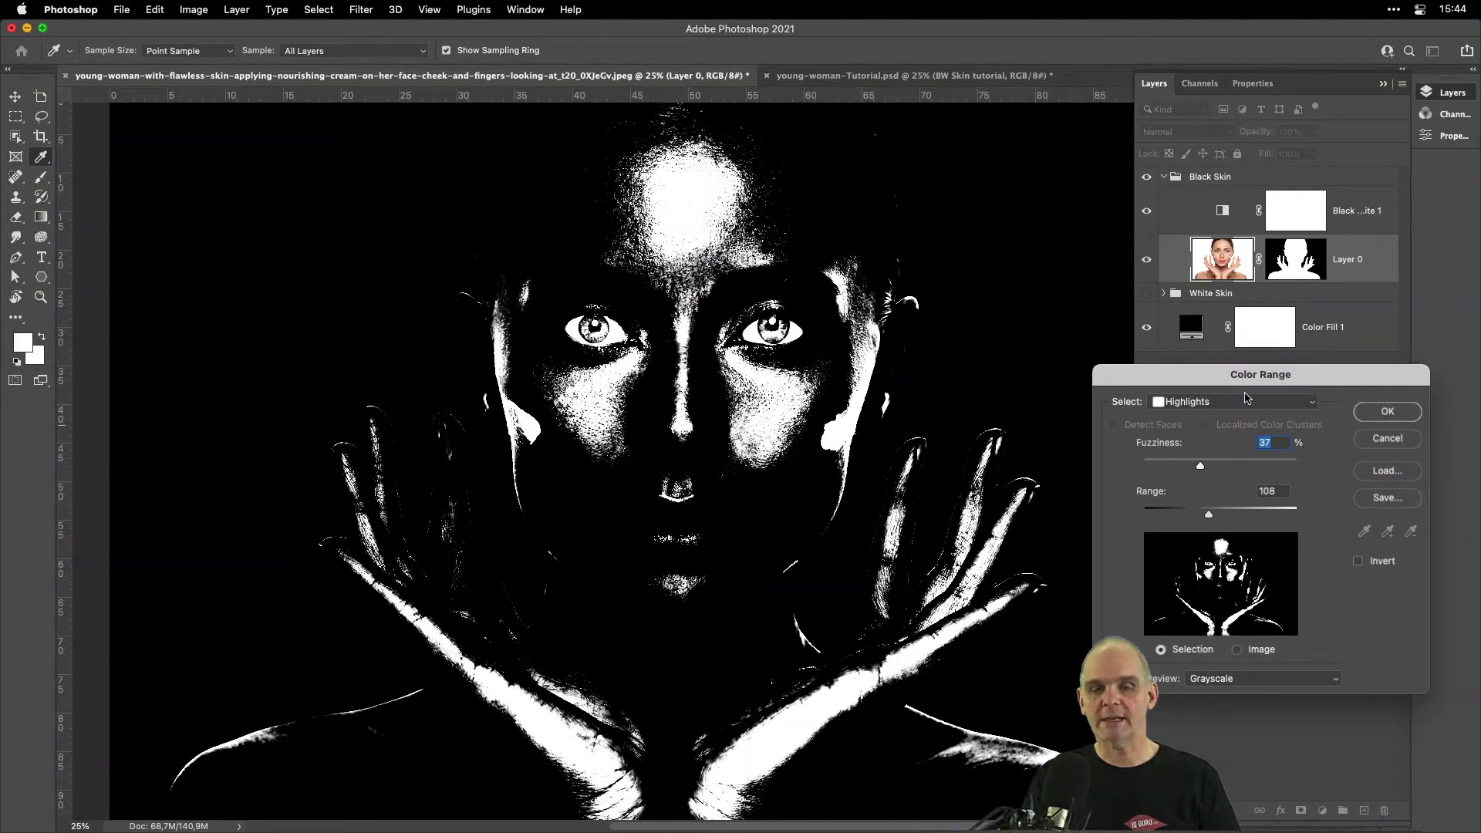
pyautogui.click(1194, 402)
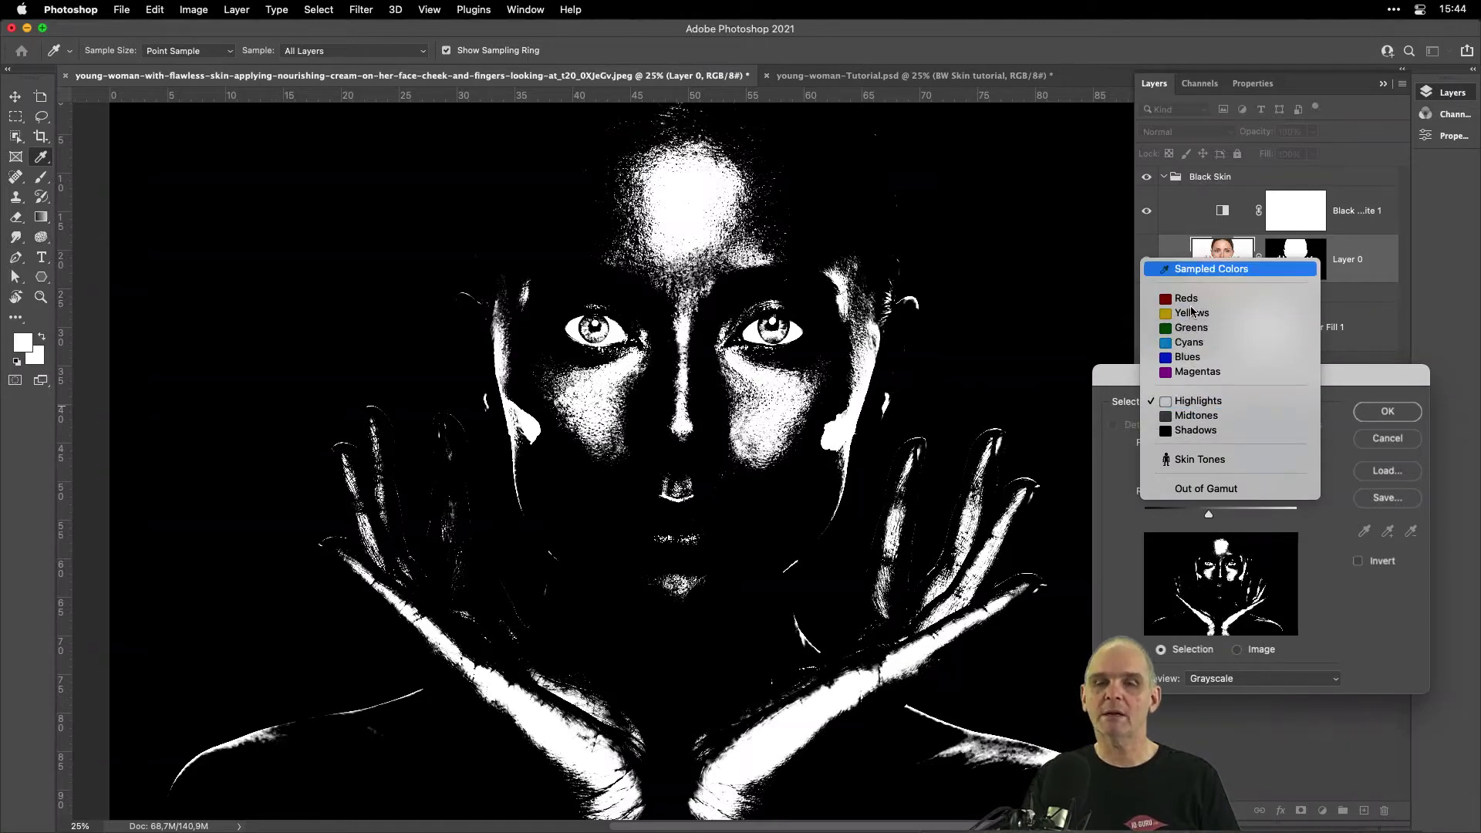
pyautogui.press('Down')
pyautogui.press('Down')
pyautogui.press('Down')
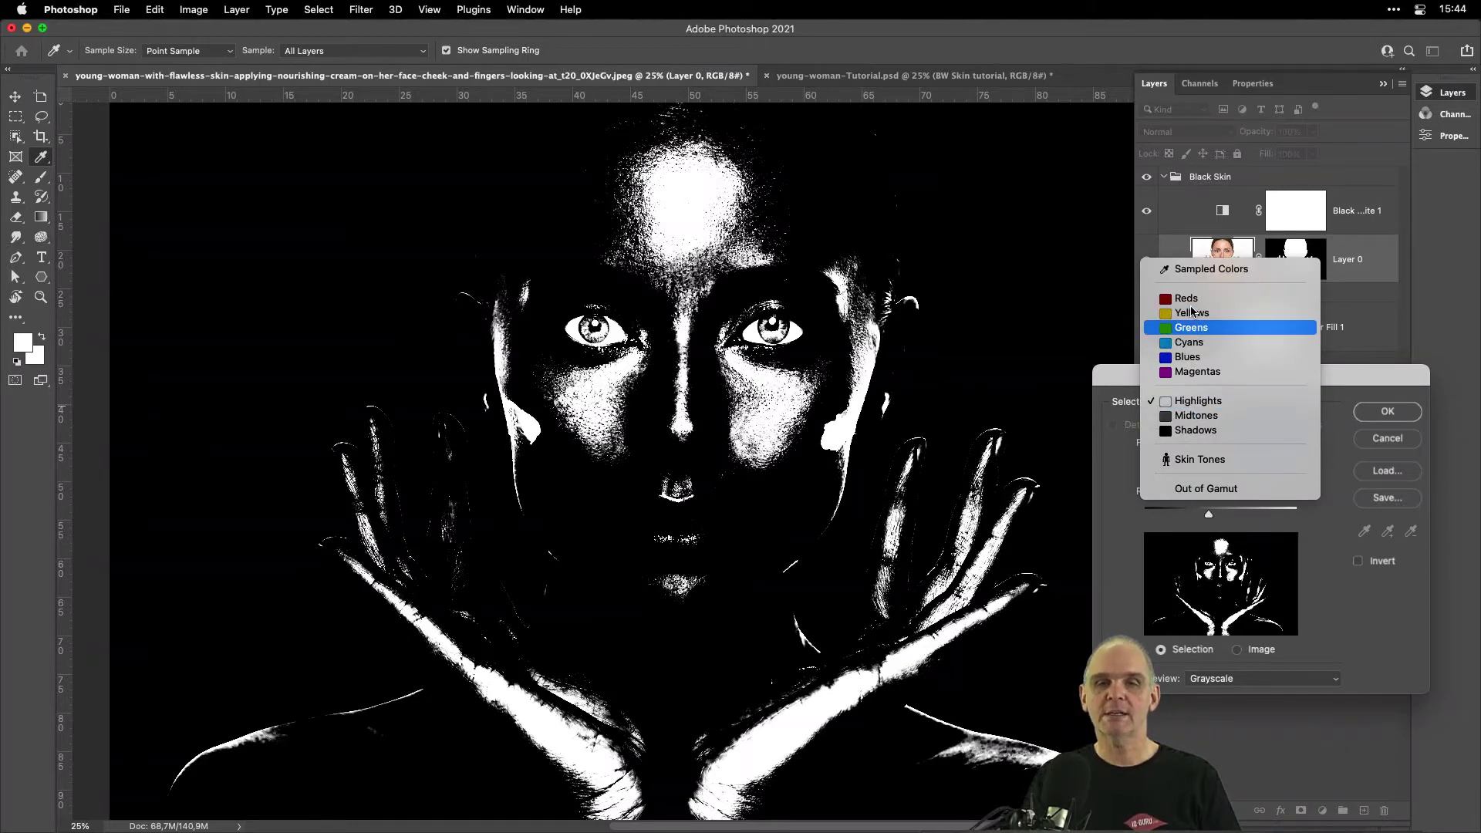
pyautogui.press('Down')
pyautogui.press('Down')
pyautogui.press('Down')
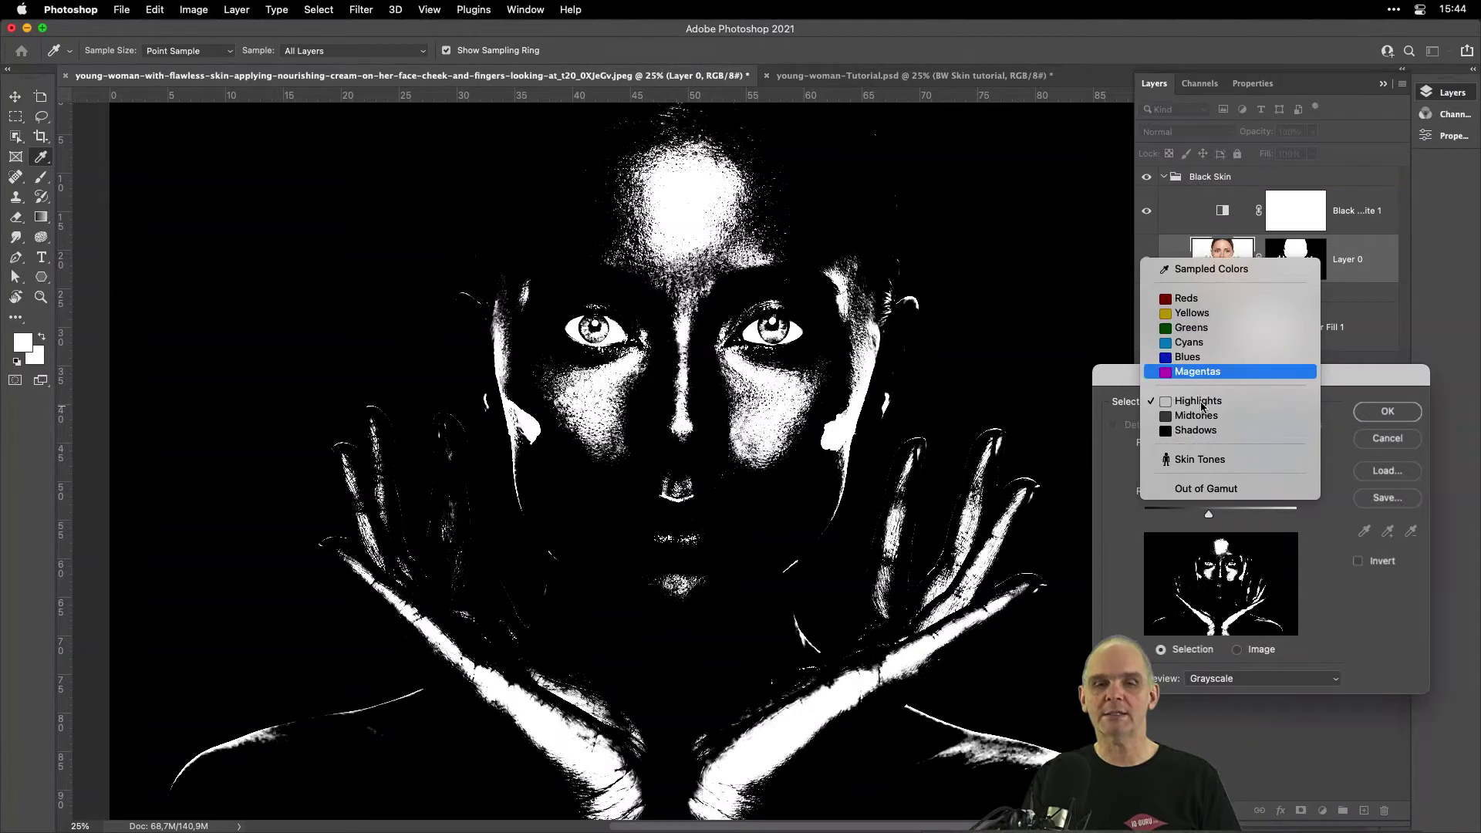
pyautogui.press('Down')
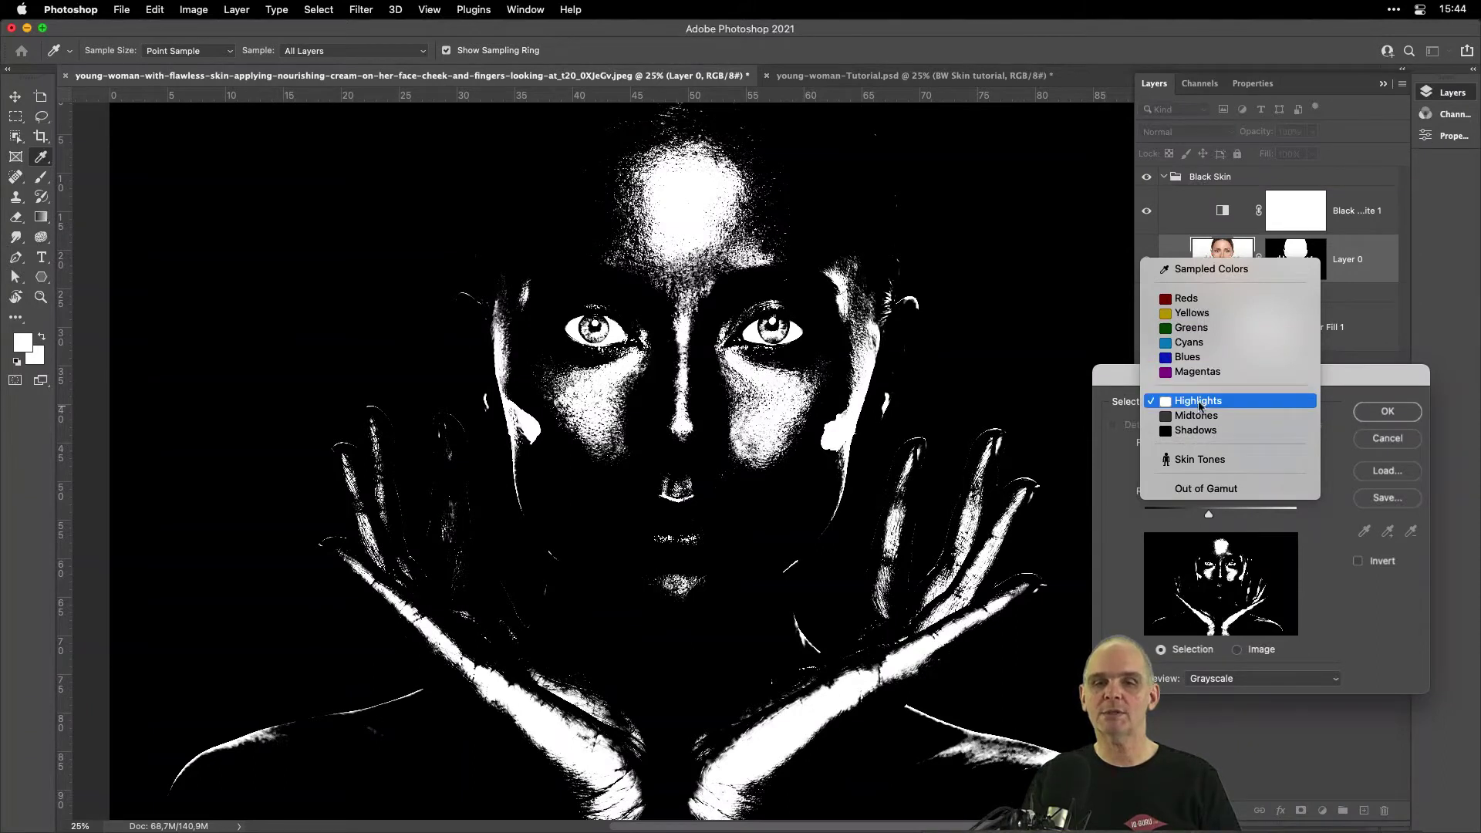
pyautogui.click(1197, 402)
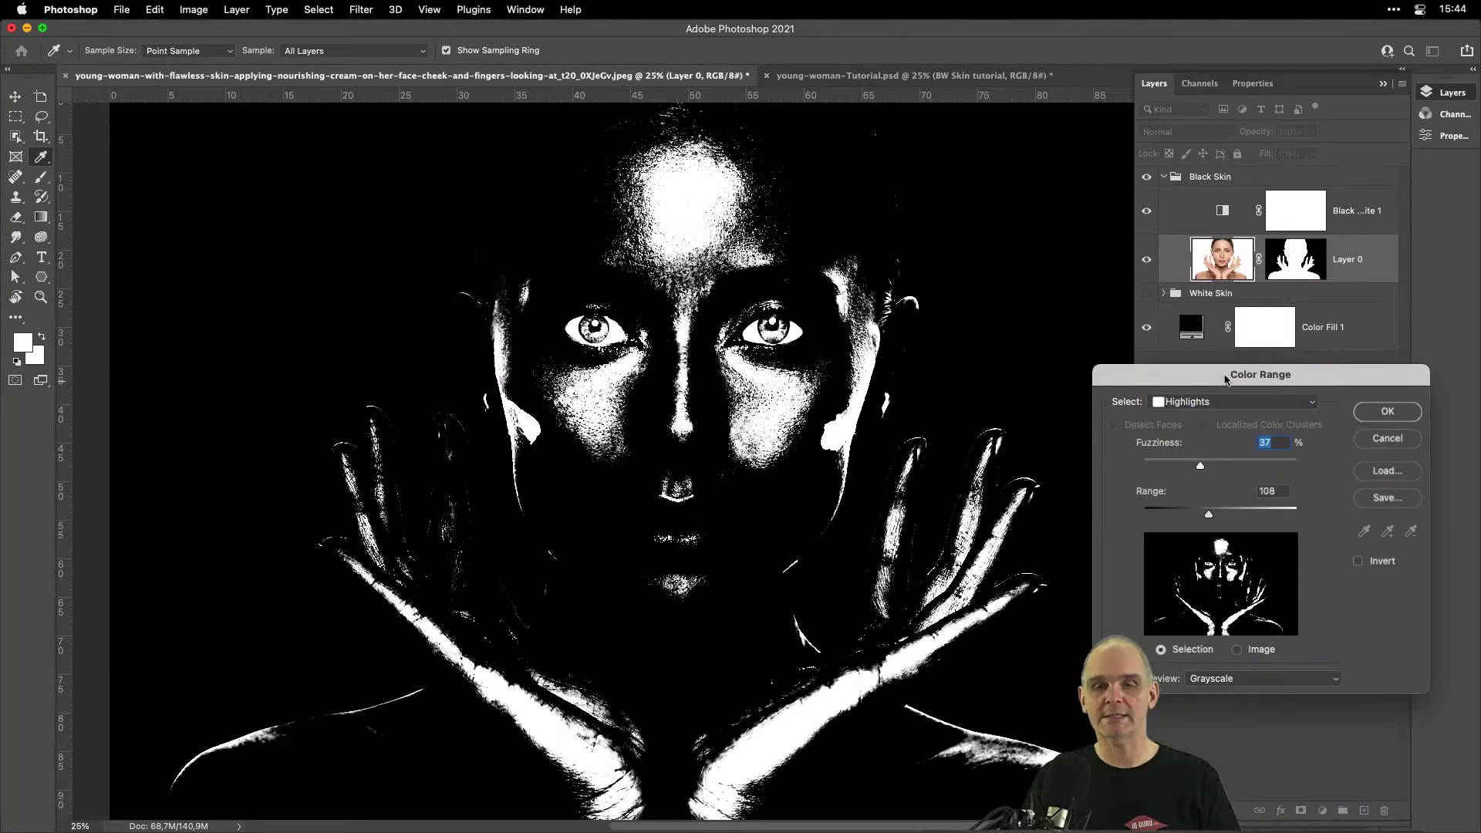
# Create the highlights selection with Fuzziness at 22% and Range at 115.
pyautogui.moveTo(1226, 379); pyautogui.dragTo(1229, 363)
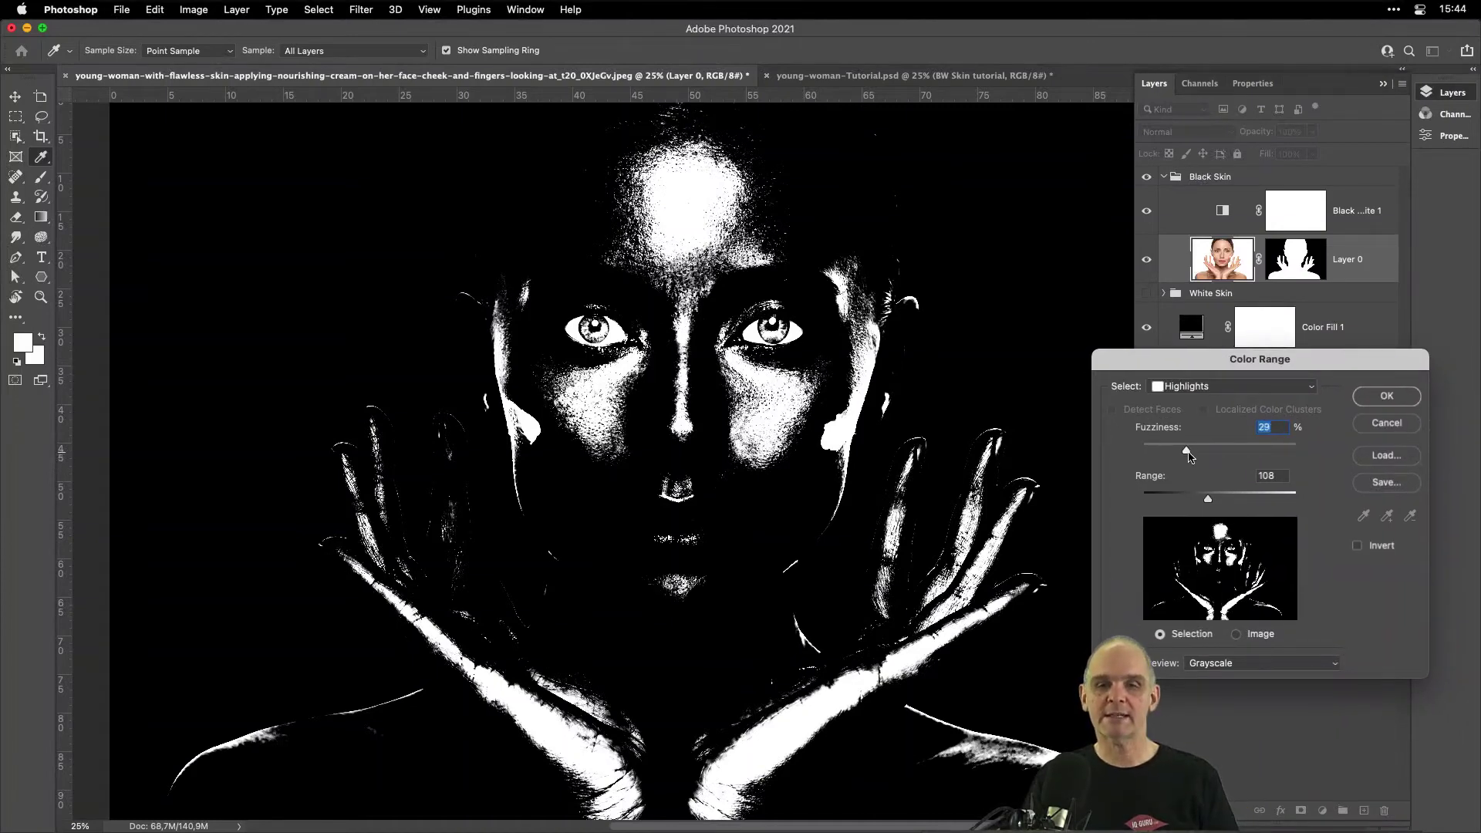
pyautogui.moveTo(1200, 454)
pyautogui.mouseDown()
pyautogui.moveTo(1159, 453)
pyautogui.moveTo(1271, 453)
pyautogui.moveTo(1171, 456)
pyautogui.mouseUp()
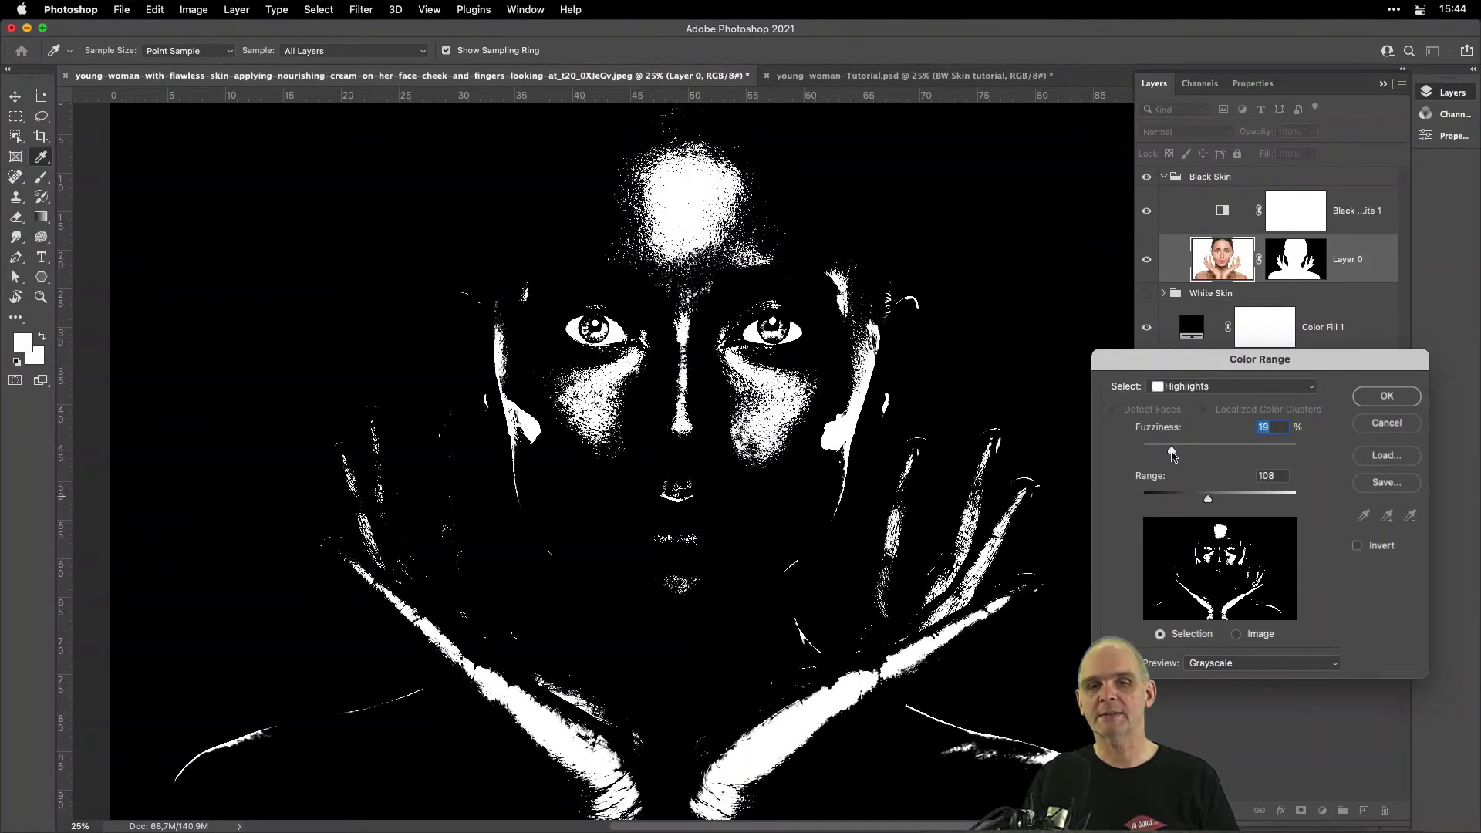
pyautogui.moveTo(1208, 502)
pyautogui.mouseDown()
pyautogui.moveTo(1193, 504)
pyautogui.moveTo(1216, 503)
pyautogui.mouseUp()
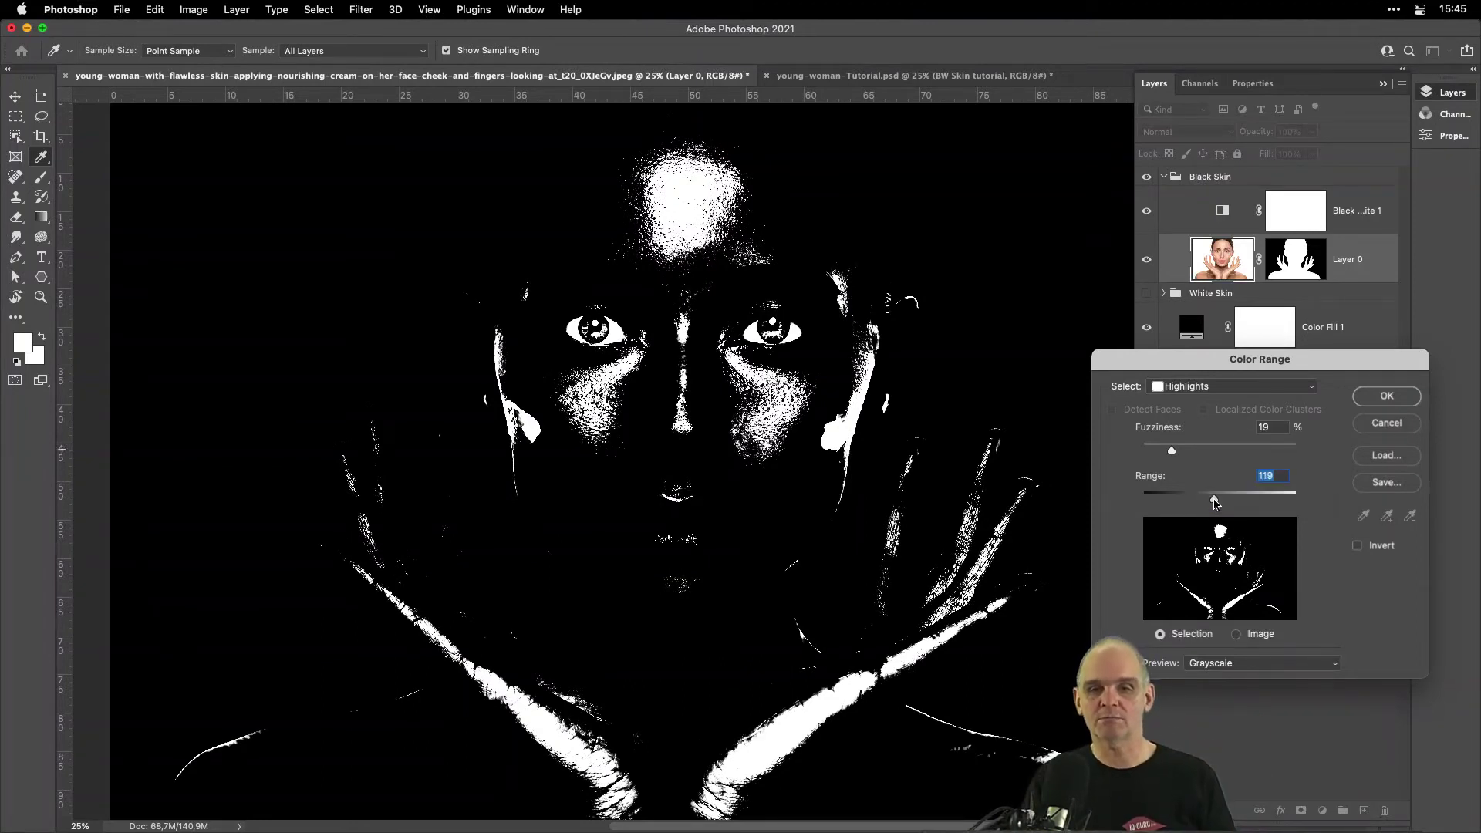
pyautogui.moveTo(1217, 503); pyautogui.dragTo(1213, 503)
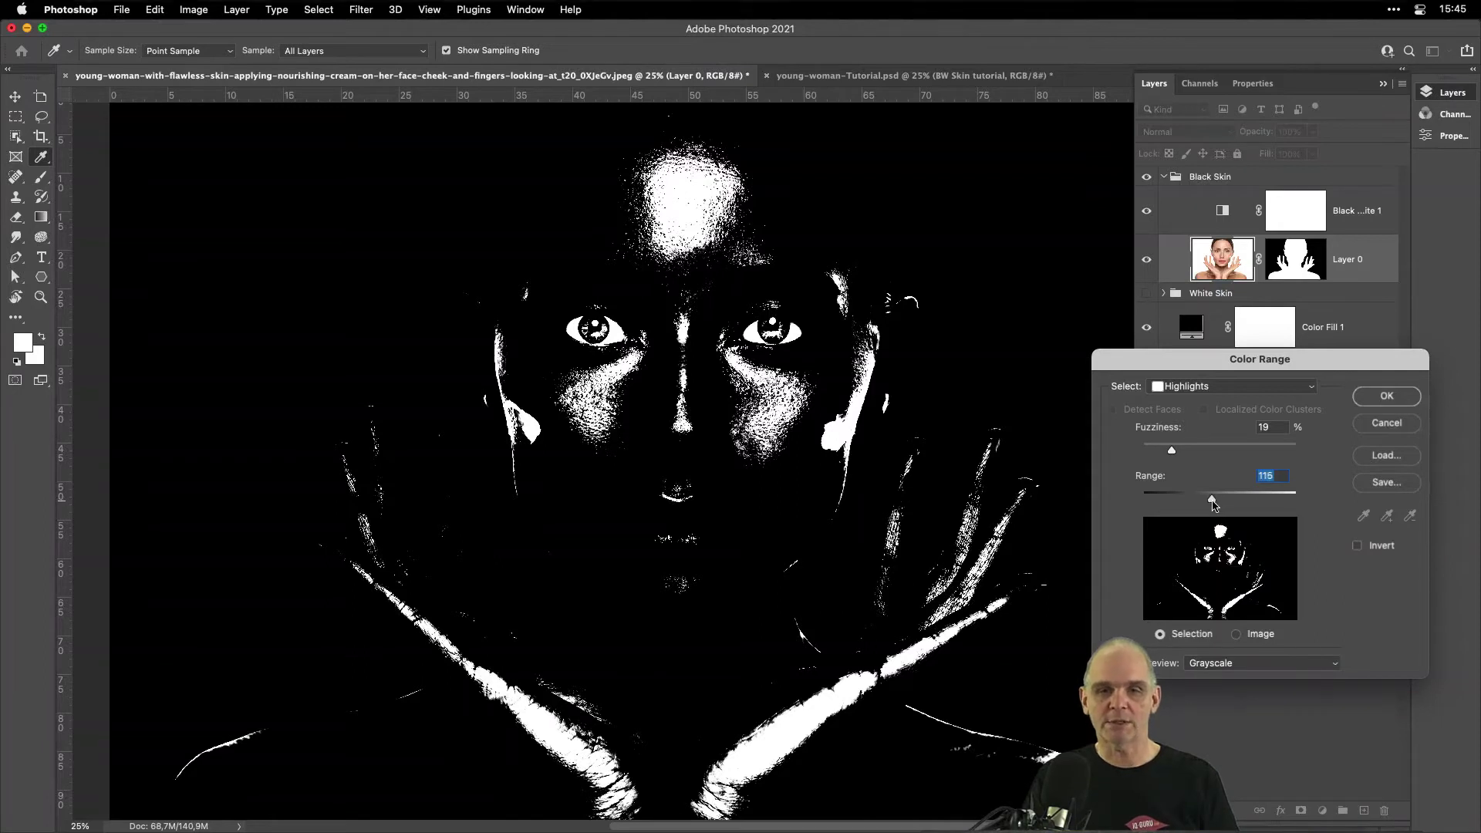
pyautogui.moveTo(1173, 453); pyautogui.dragTo(1177, 454)
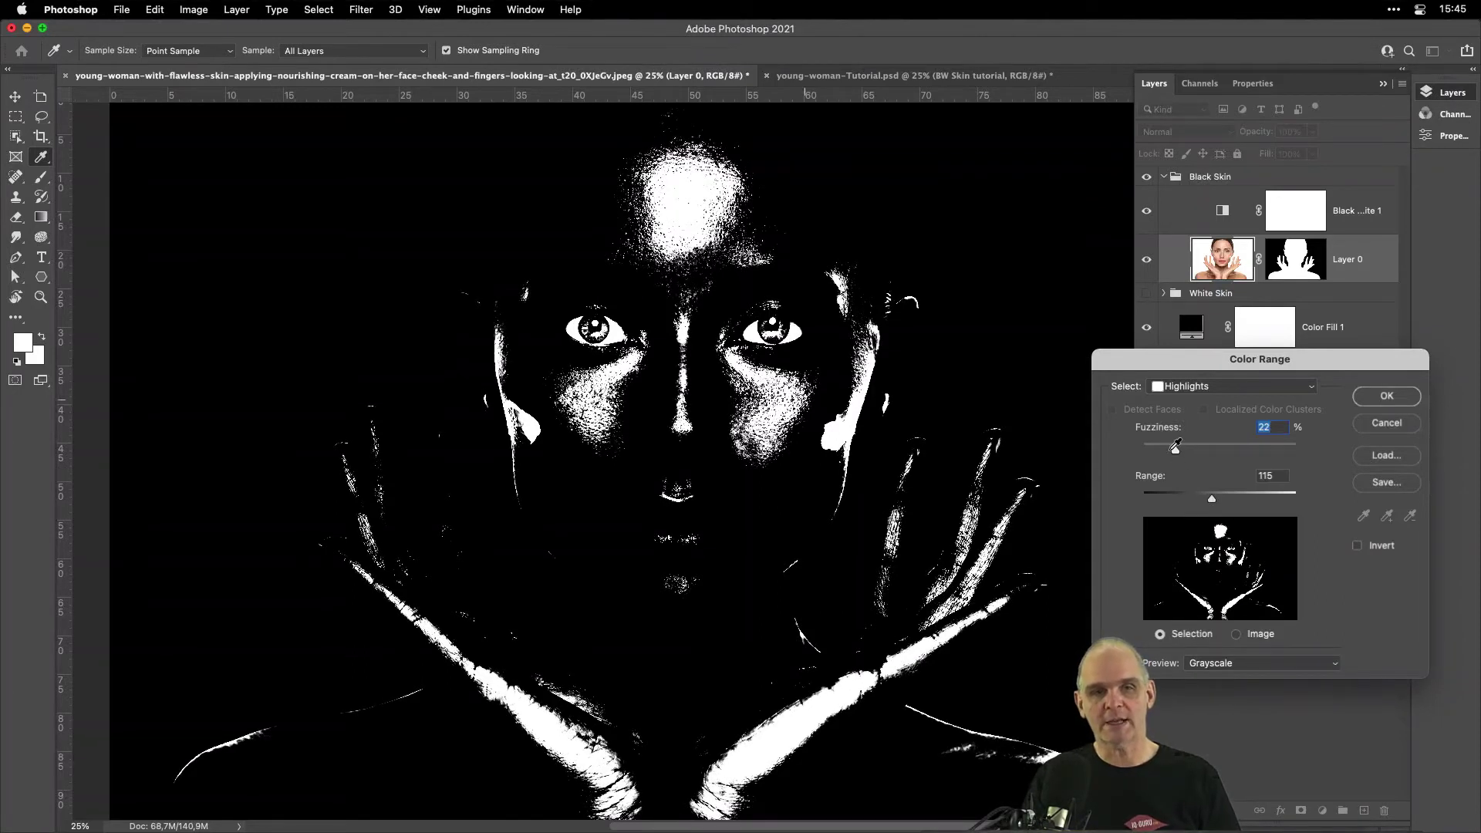
pyautogui.click(1388, 399)
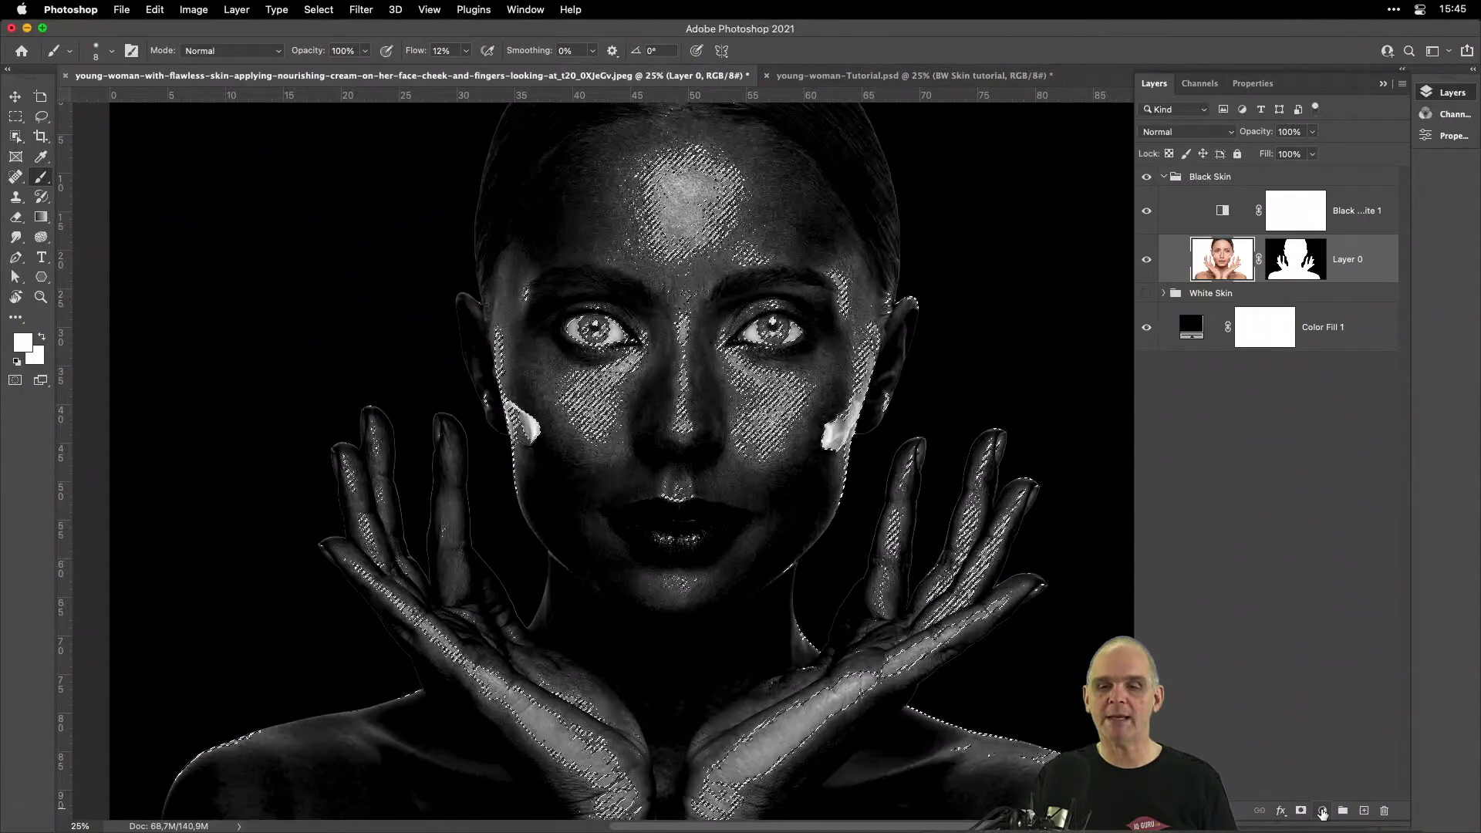
# Add a Curves adjustment masked by the highlights selection and move it above Black & White 1 in the Black Skin group.
pyautogui.click(1323, 811)
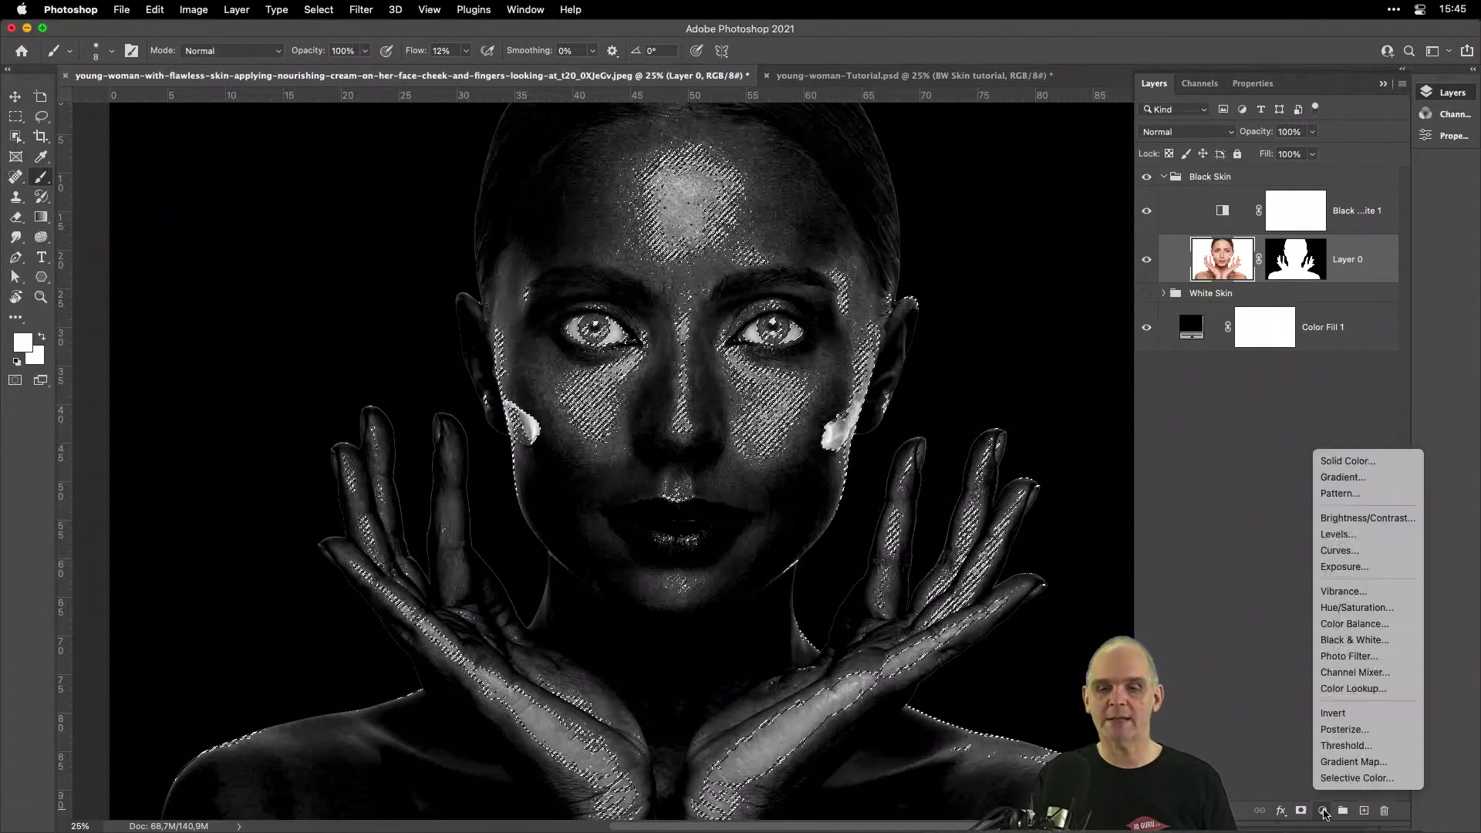
pyautogui.click(1373, 553)
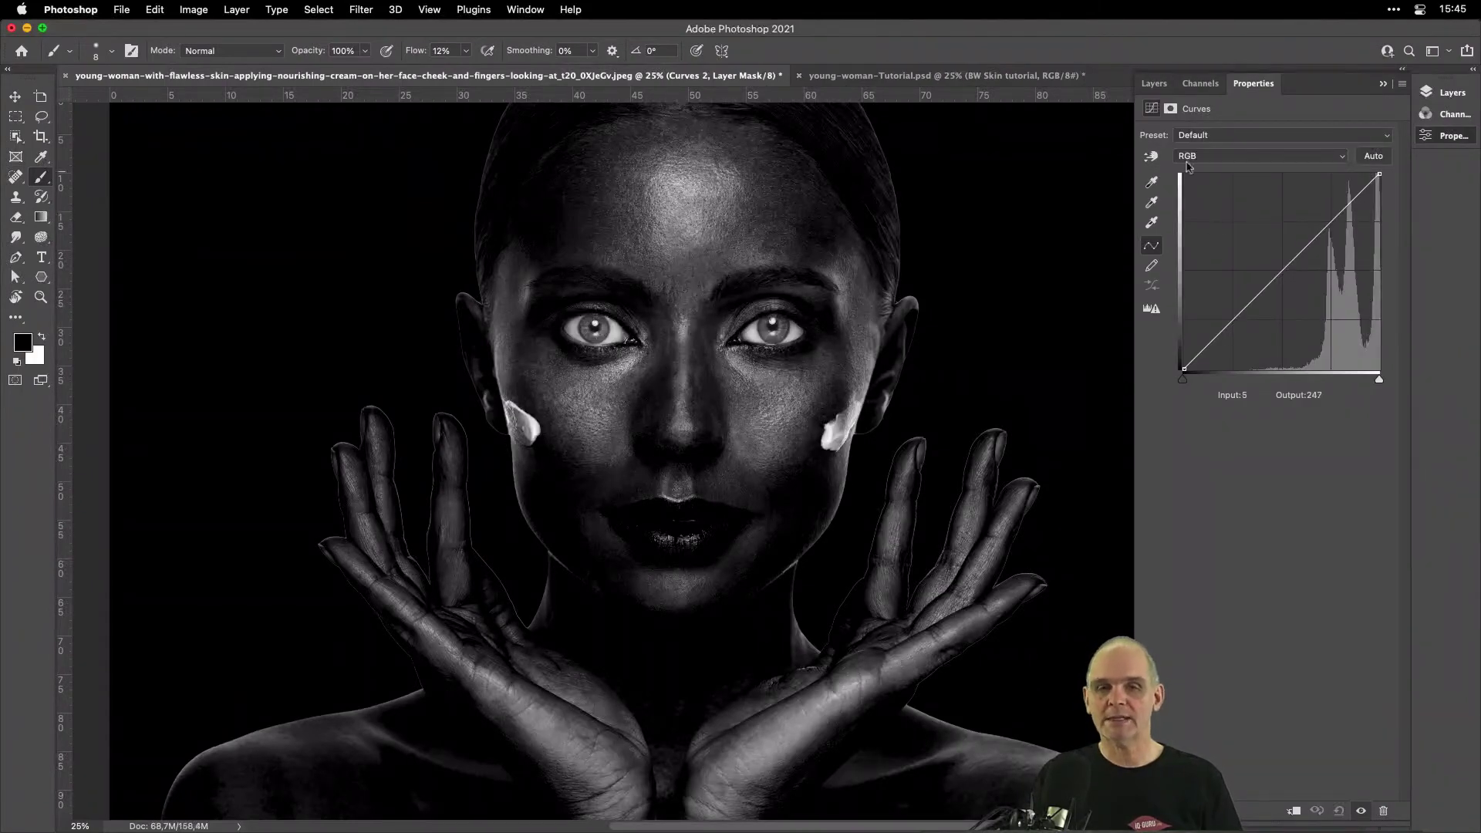
pyautogui.click(1154, 84)
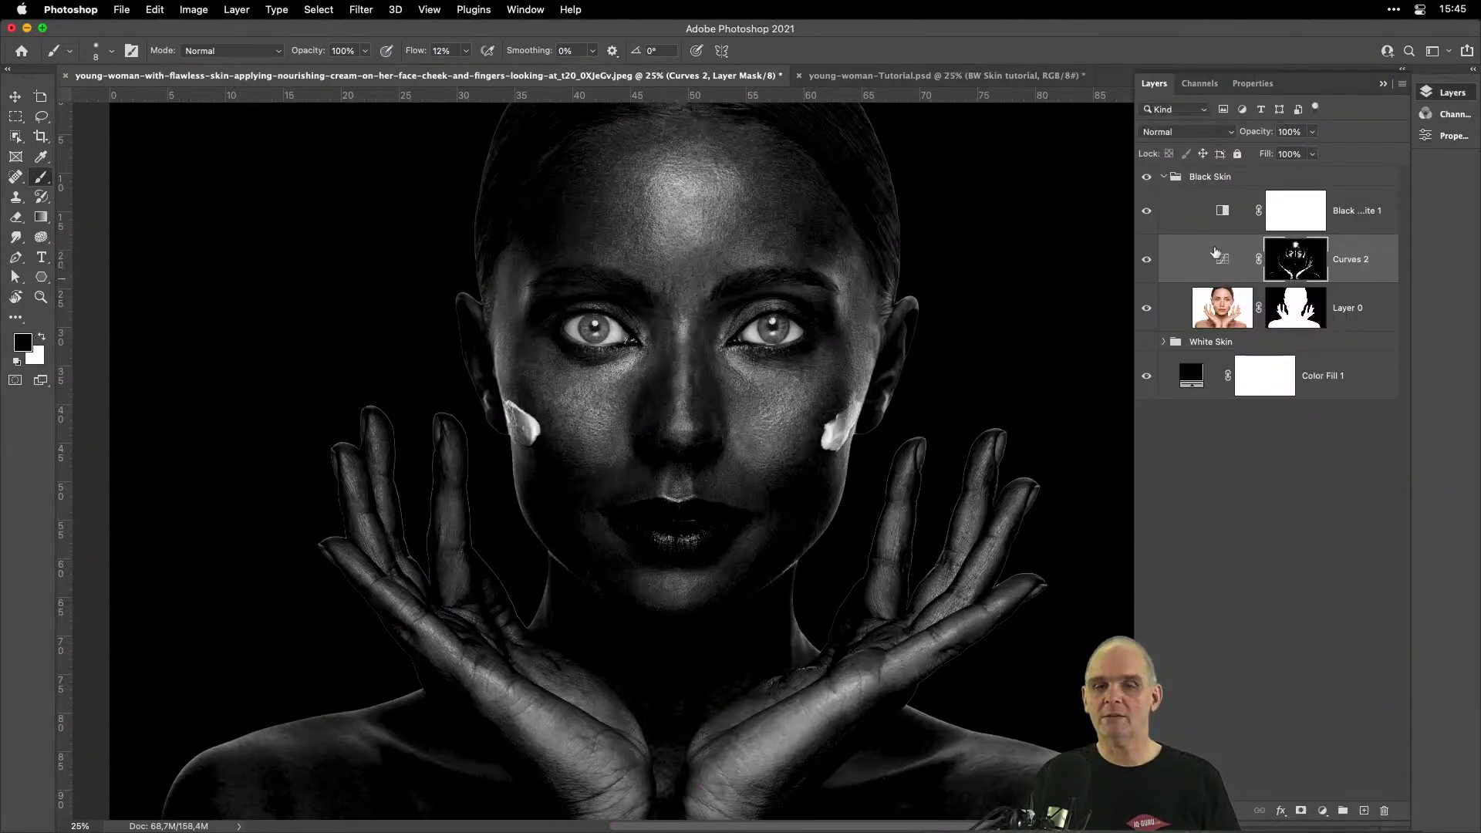
pyautogui.moveTo(1221, 265); pyautogui.dragTo(1226, 215)
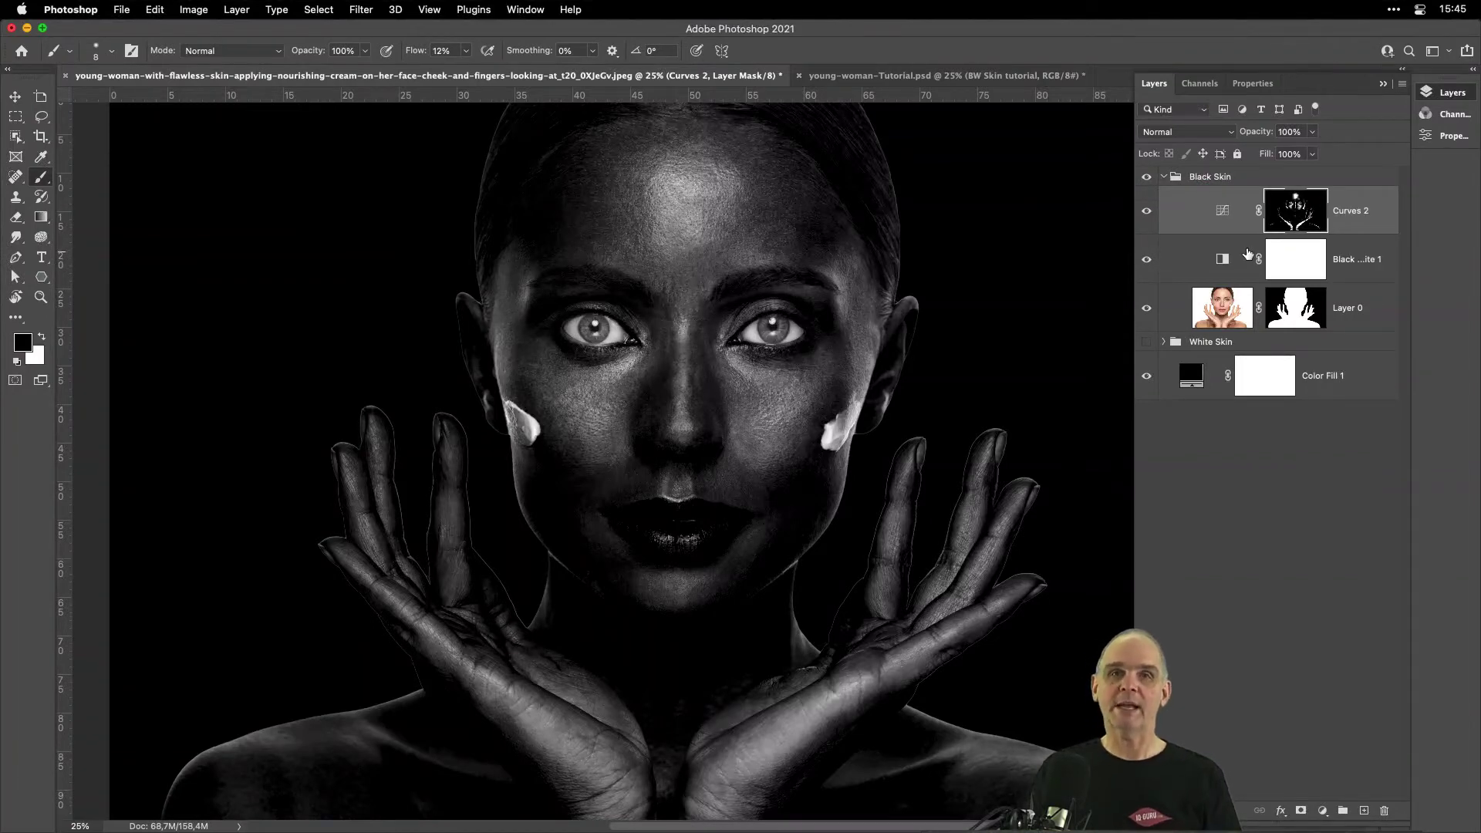
# Darken the masked highlights in Curves 2 with curve points at input 97, output 72 and input 204, output 180.
pyautogui.doubleClick(1223, 212)
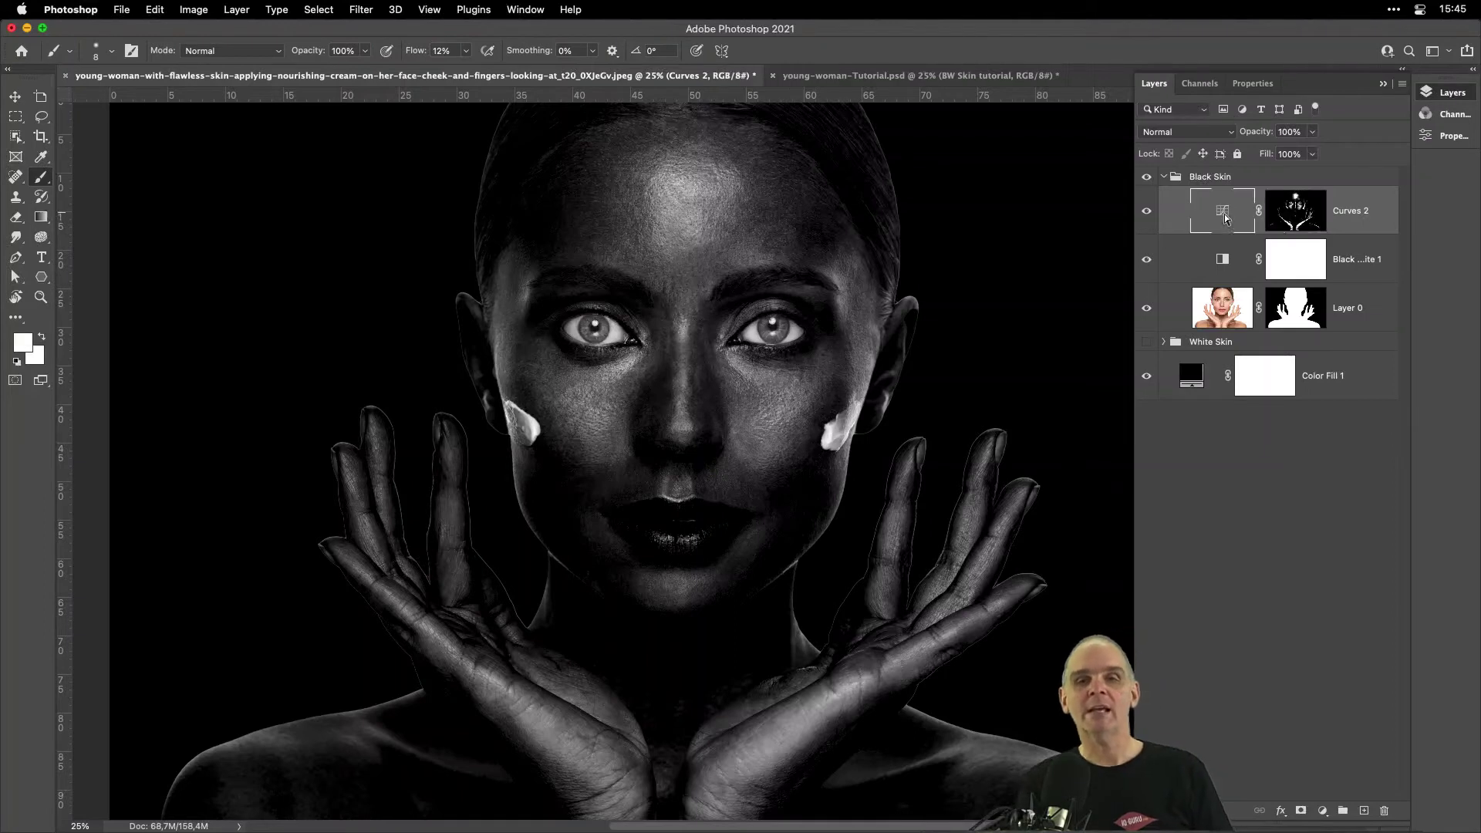
pyautogui.moveTo(1256, 294); pyautogui.dragTo(1268, 312)
pyautogui.moveTo(1339, 234); pyautogui.dragTo(1334, 231)
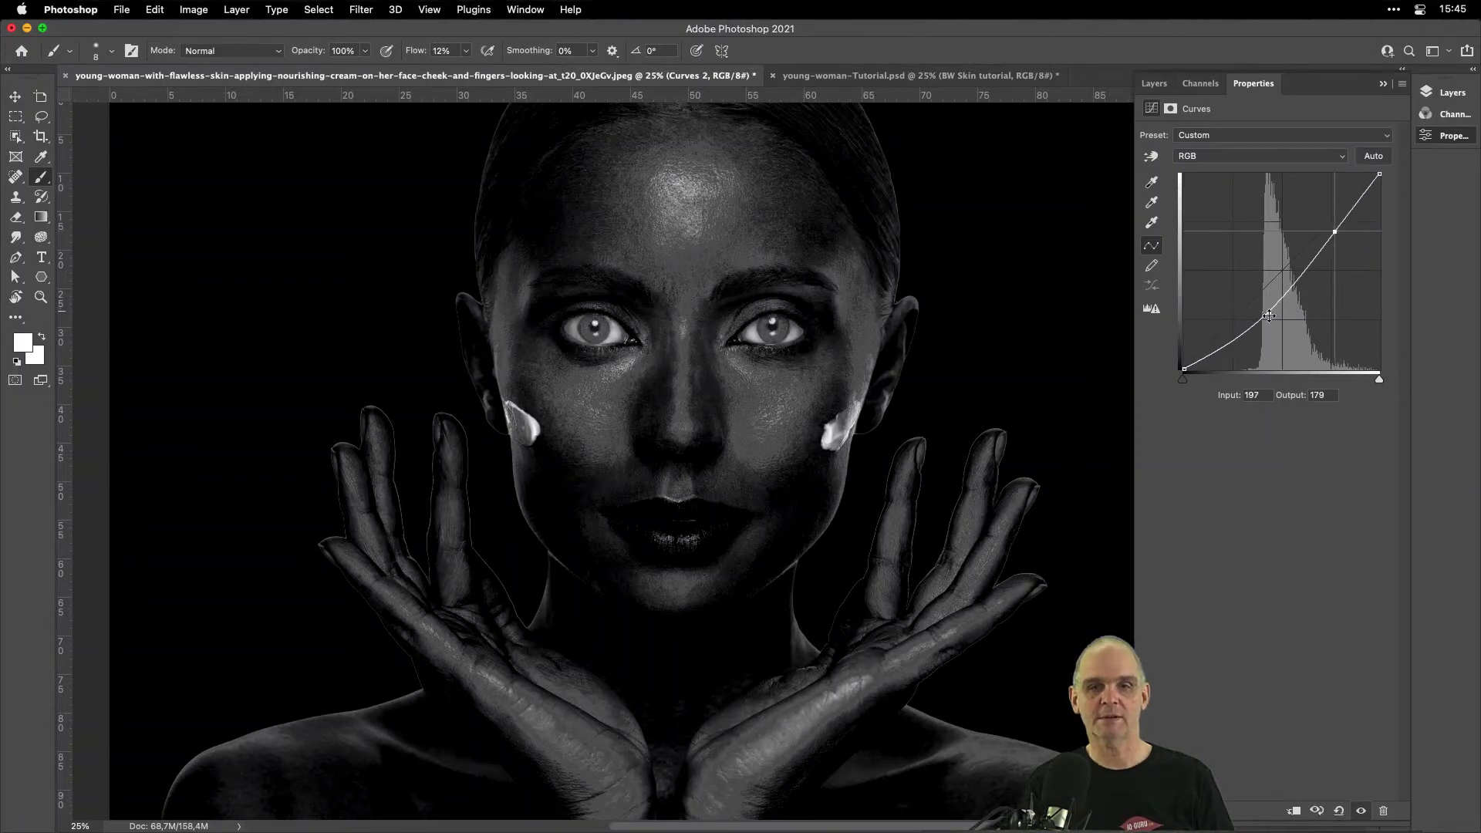
pyautogui.moveTo(1269, 316); pyautogui.dragTo(1274, 315)
pyautogui.moveTo(1334, 232); pyautogui.dragTo(1340, 234)
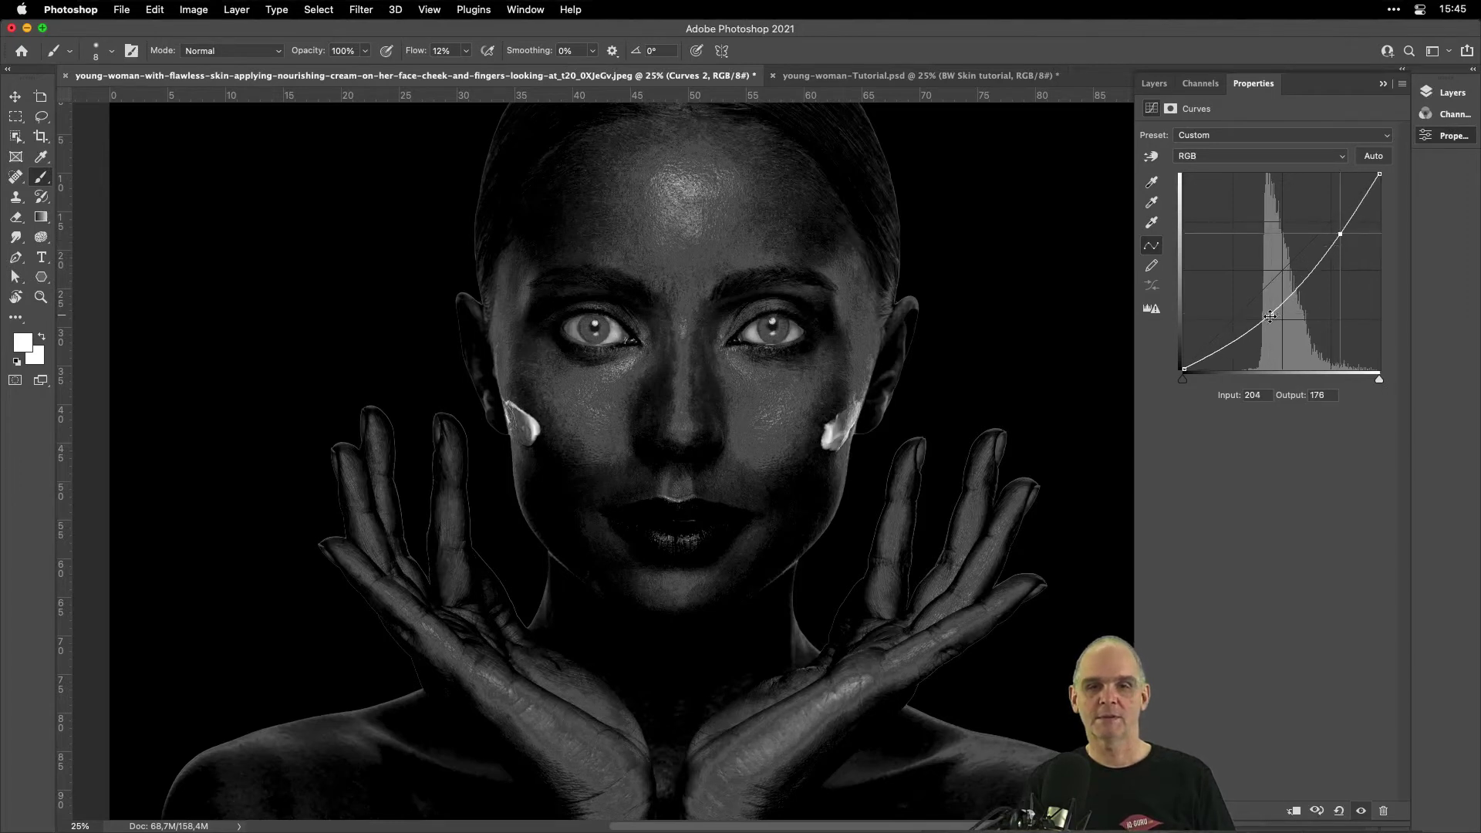
pyautogui.moveTo(1270, 316); pyautogui.dragTo(1257, 314)
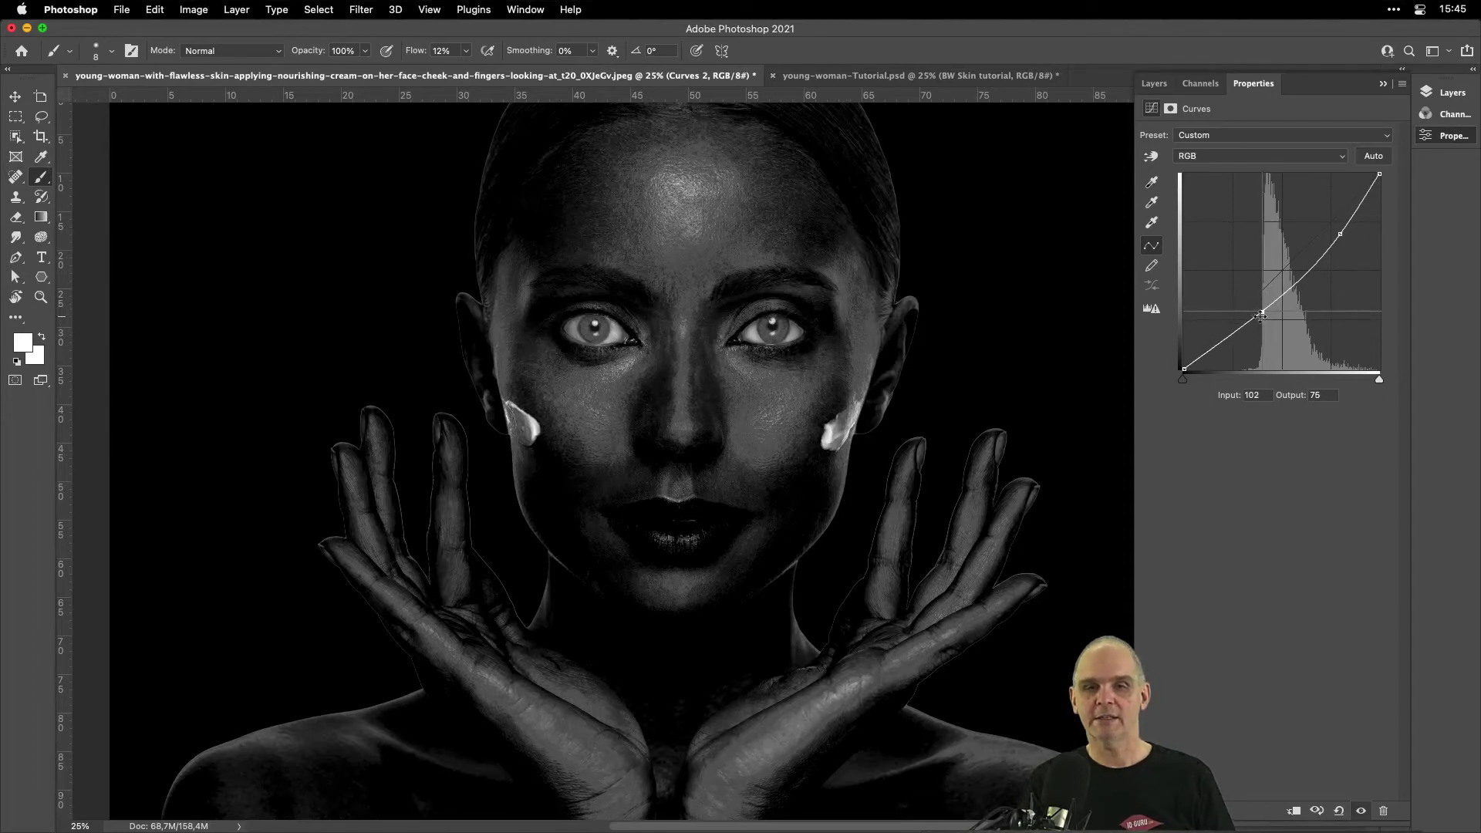
pyautogui.moveTo(1261, 314); pyautogui.dragTo(1258, 315)
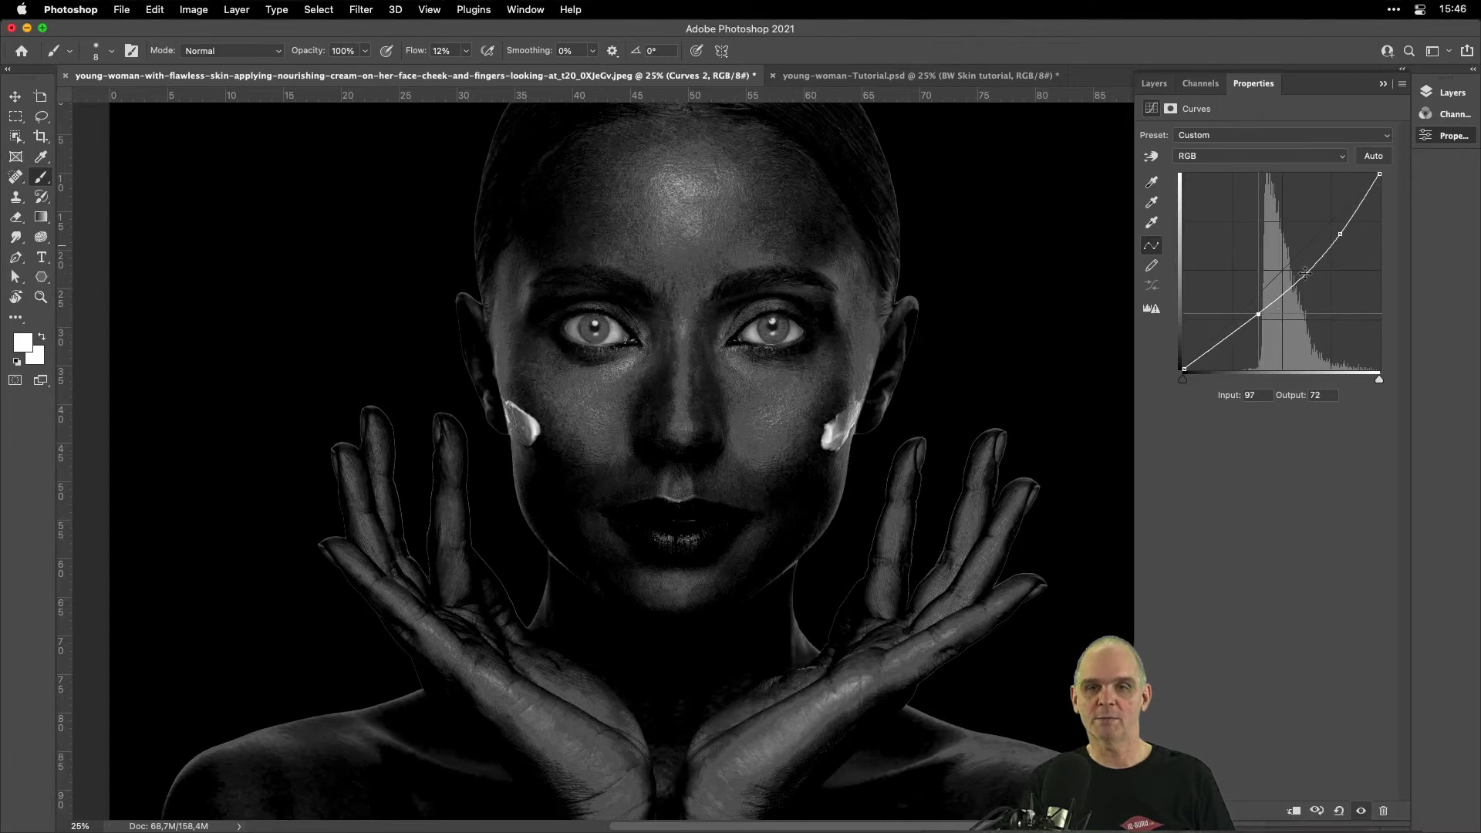
pyautogui.moveTo(1340, 238); pyautogui.dragTo(1340, 232)
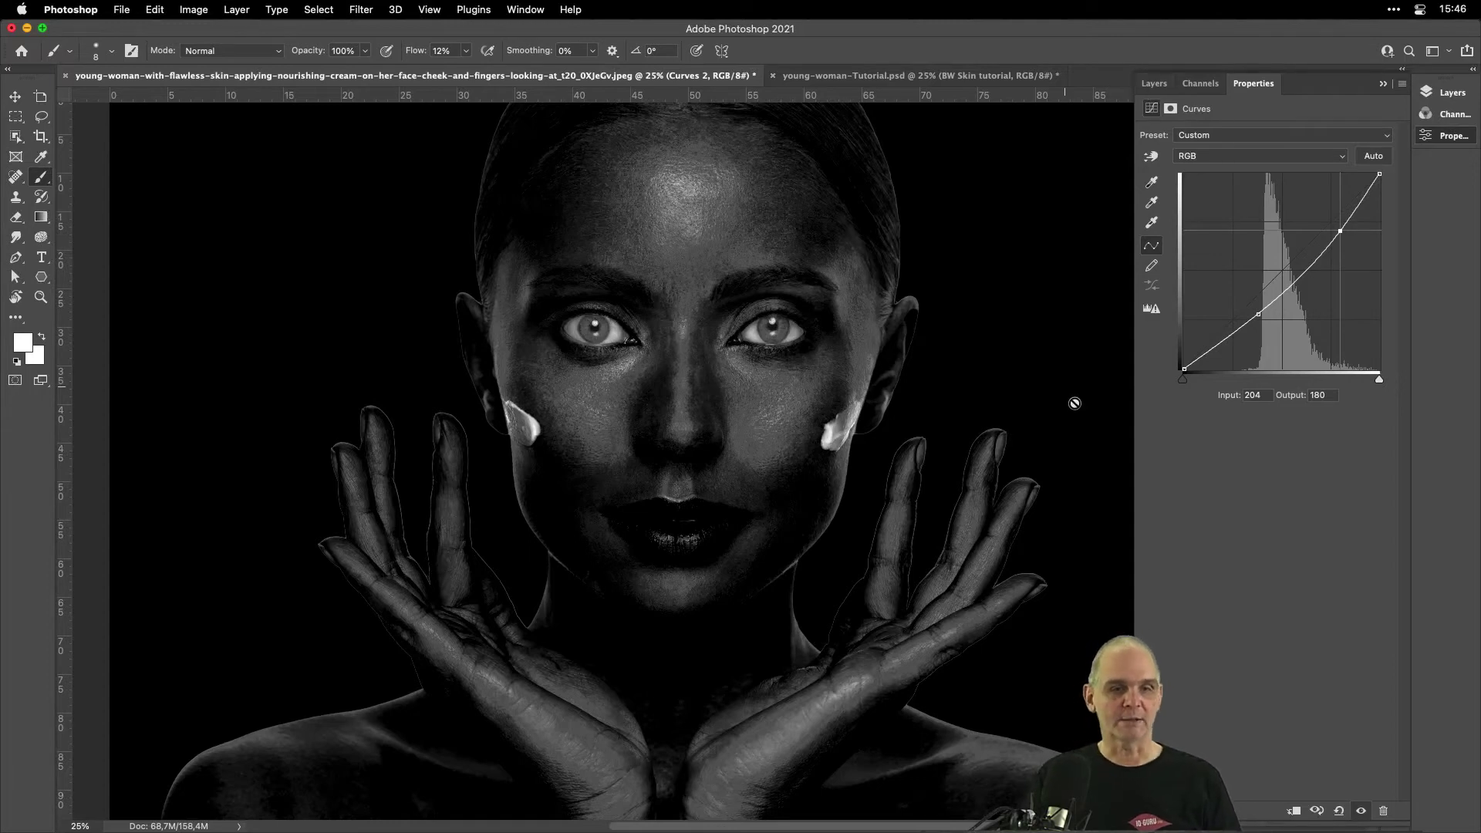
# Set the Black Skin group's Black & White 1 adjustment to Reds -132 and Yellows -102.
pyautogui.click(1150, 84)
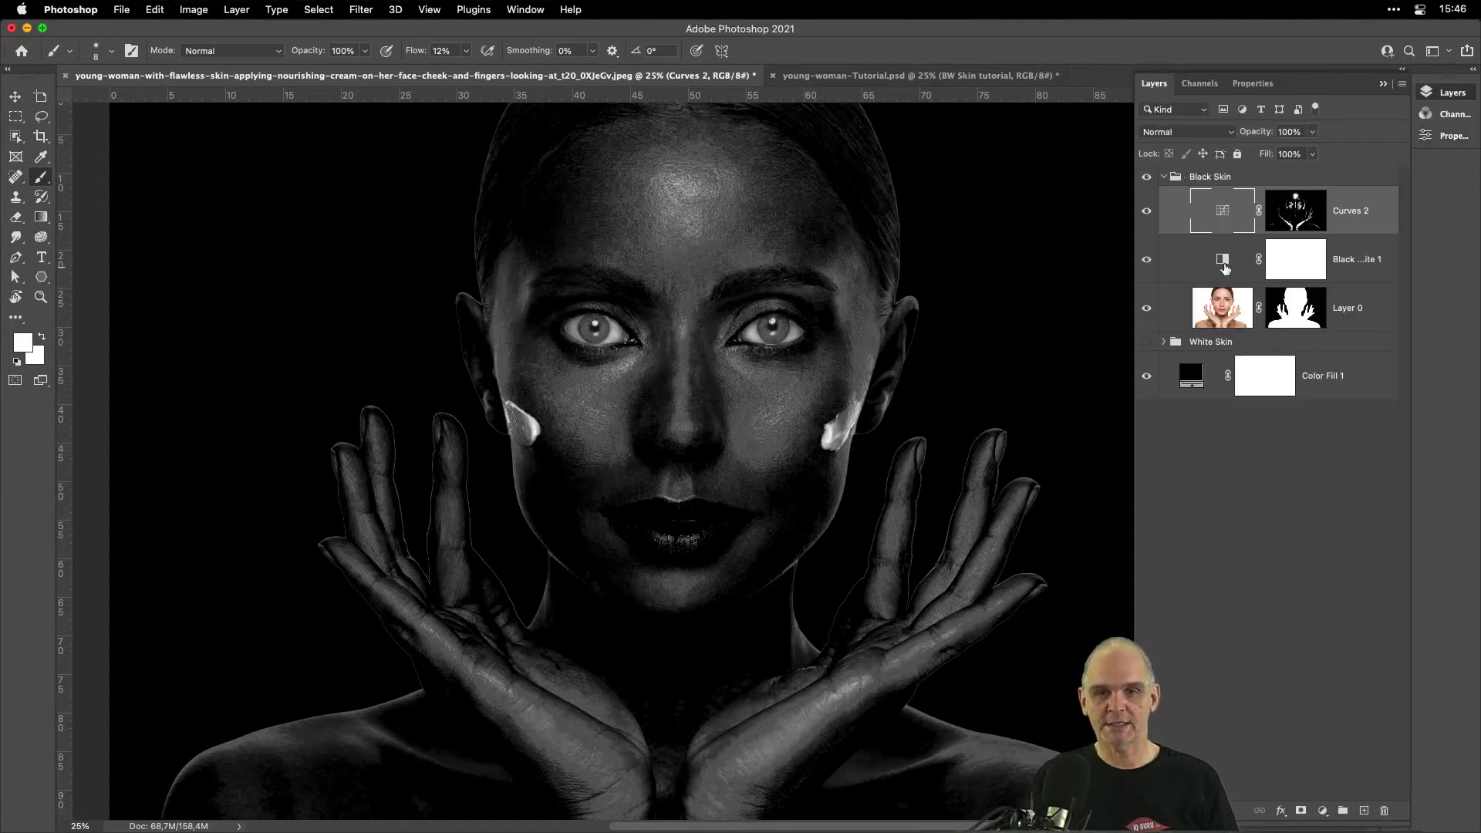
pyautogui.doubleClick(1224, 264)
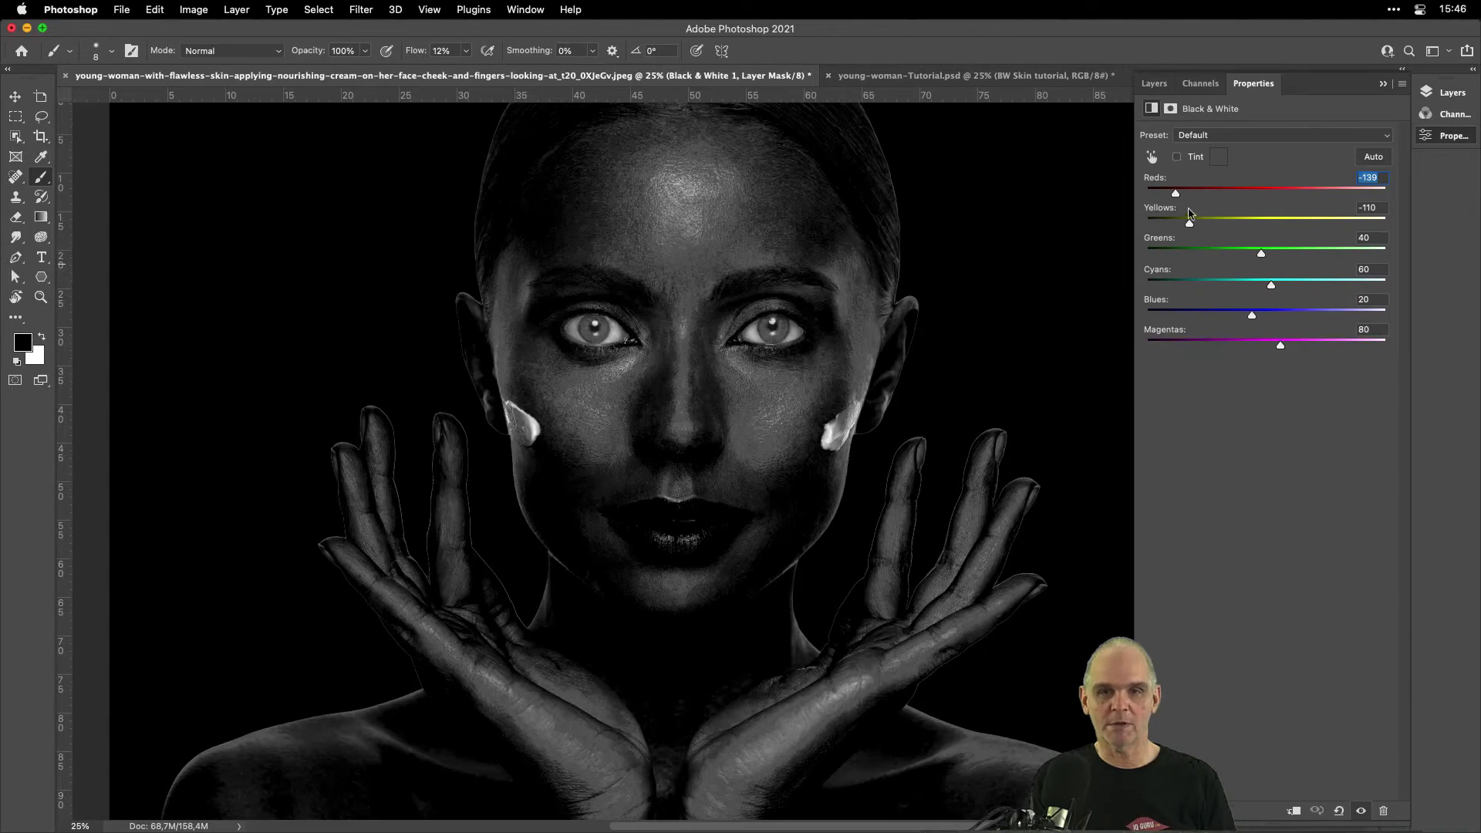
pyautogui.moveTo(1181, 197); pyautogui.dragTo(1194, 228)
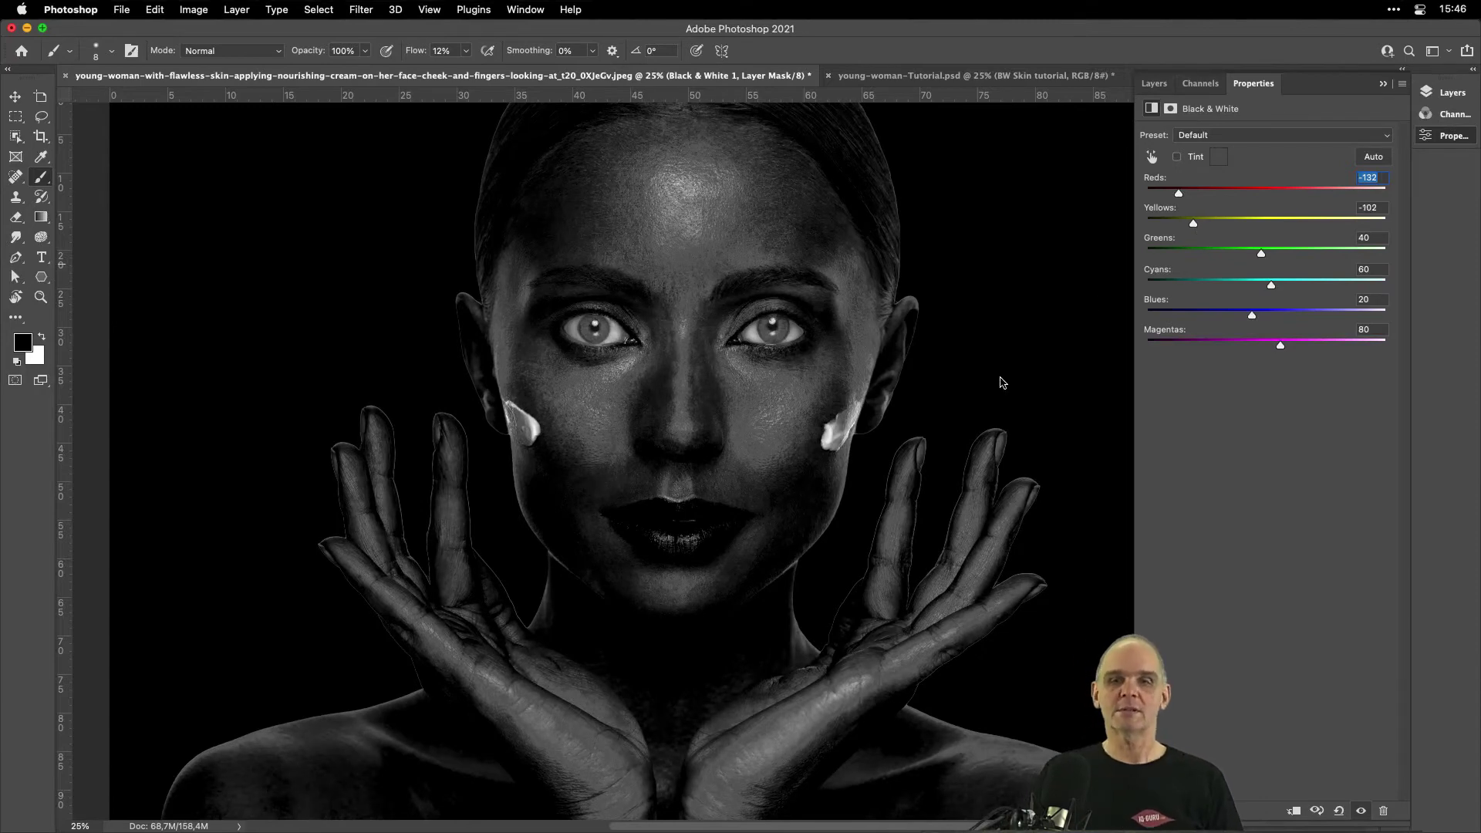
pyautogui.click(1156, 93)
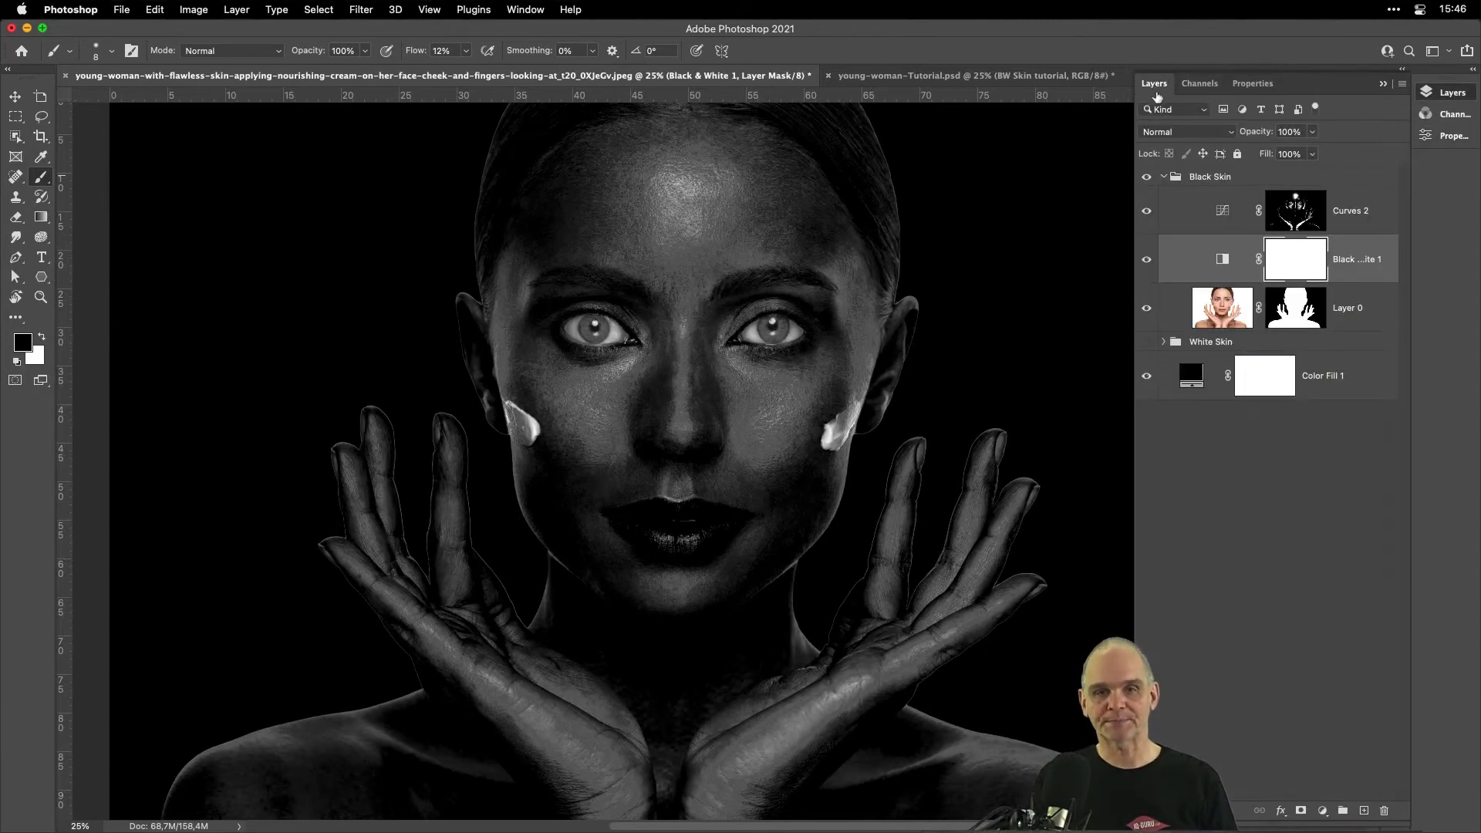
# Add a Photo Filter adjustment above Curves 2 using Warming Filter (85) at 52% density.
pyautogui.click(1218, 213)
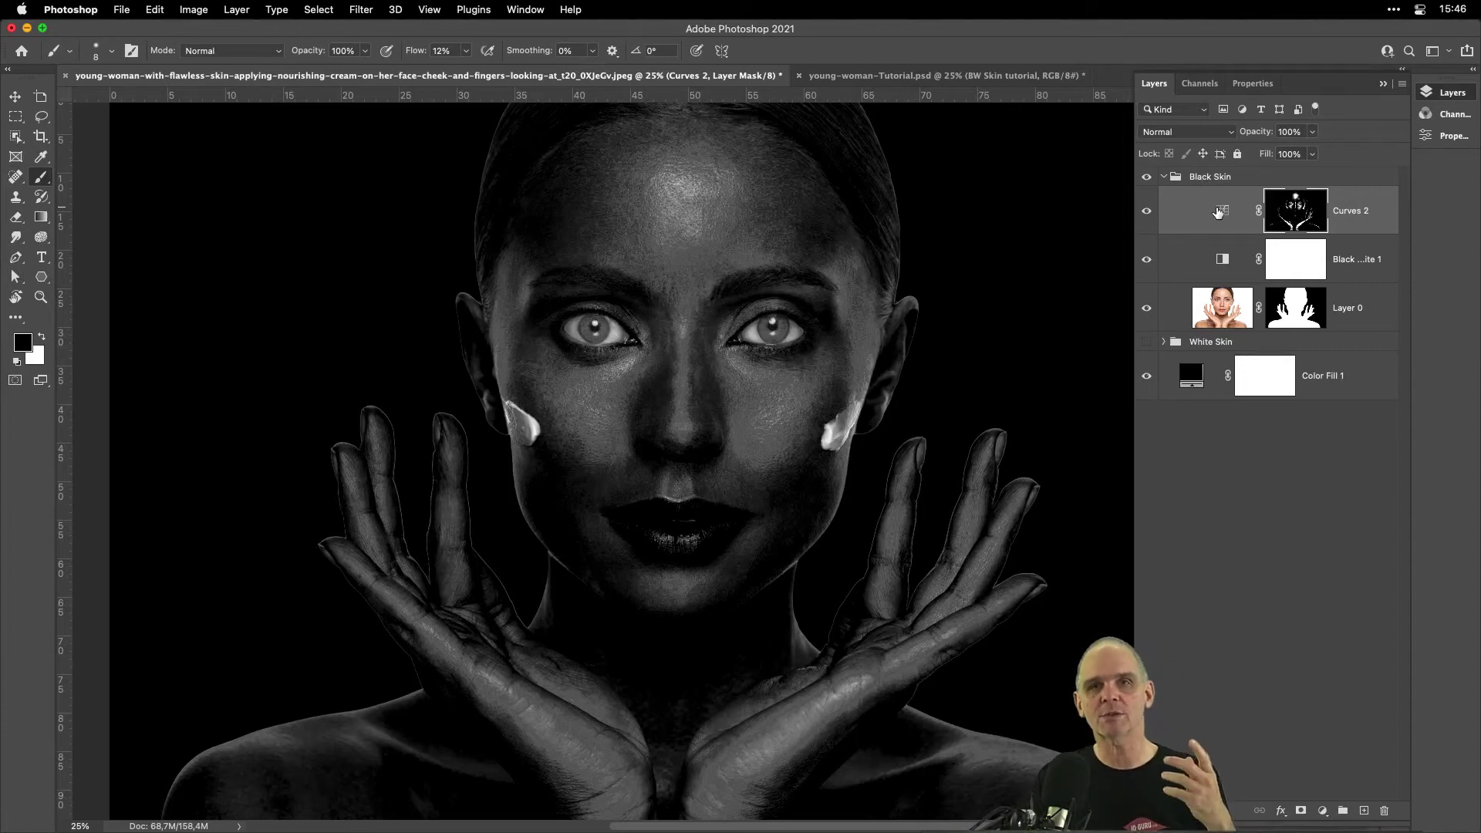
pyautogui.click(1322, 812)
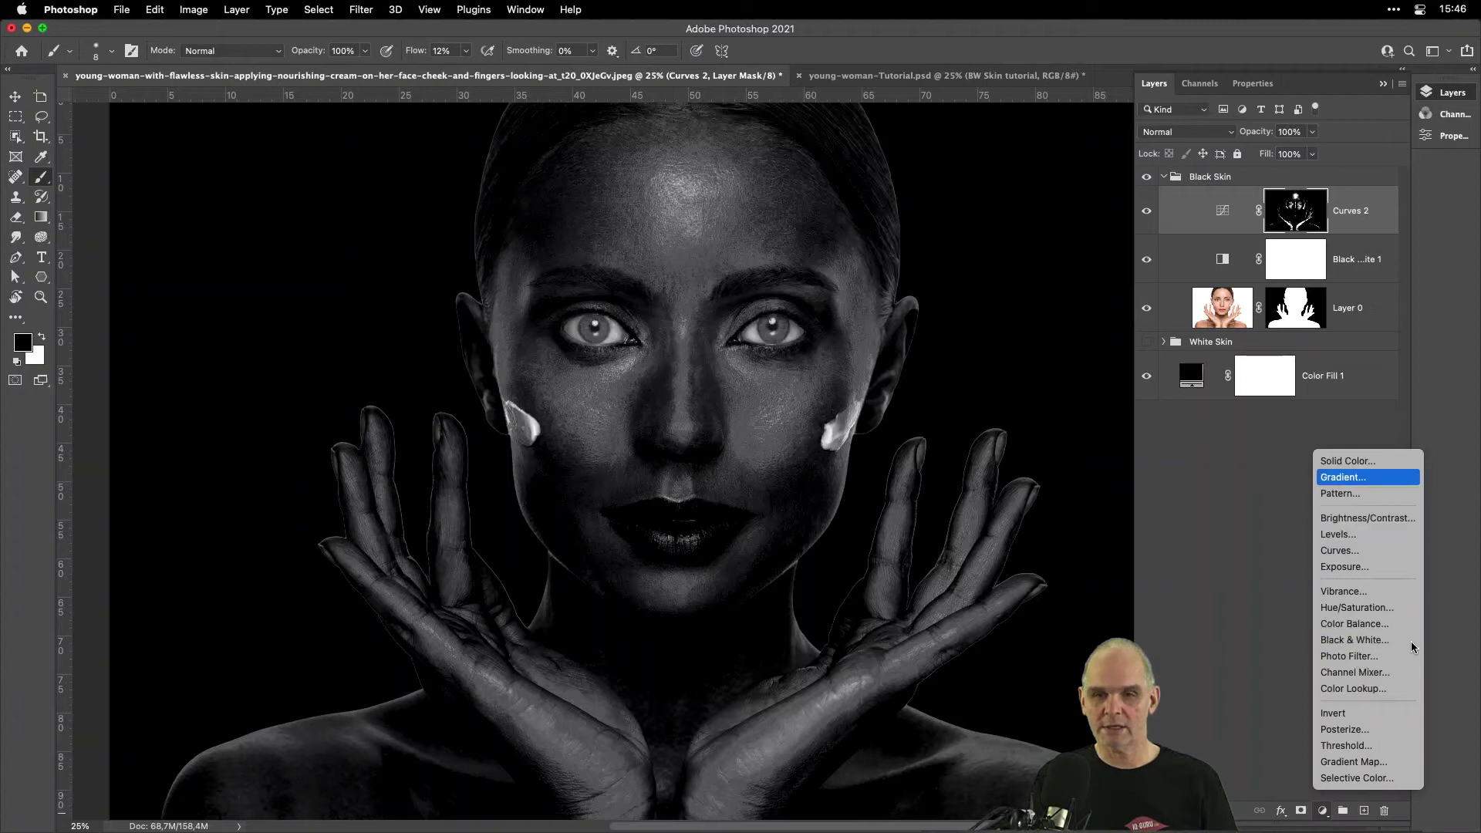
pyautogui.click(1382, 661)
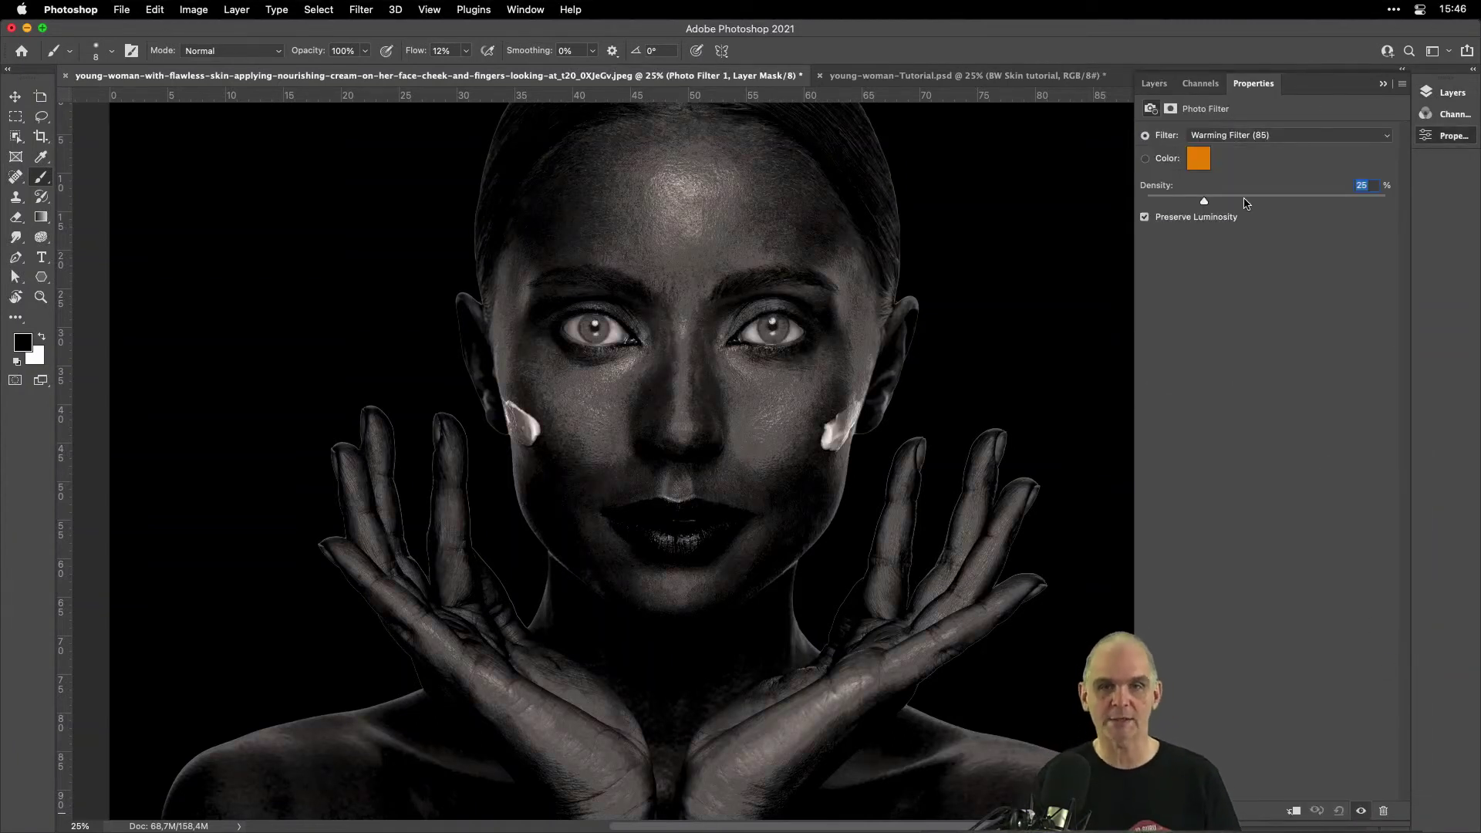
pyautogui.click(1250, 136)
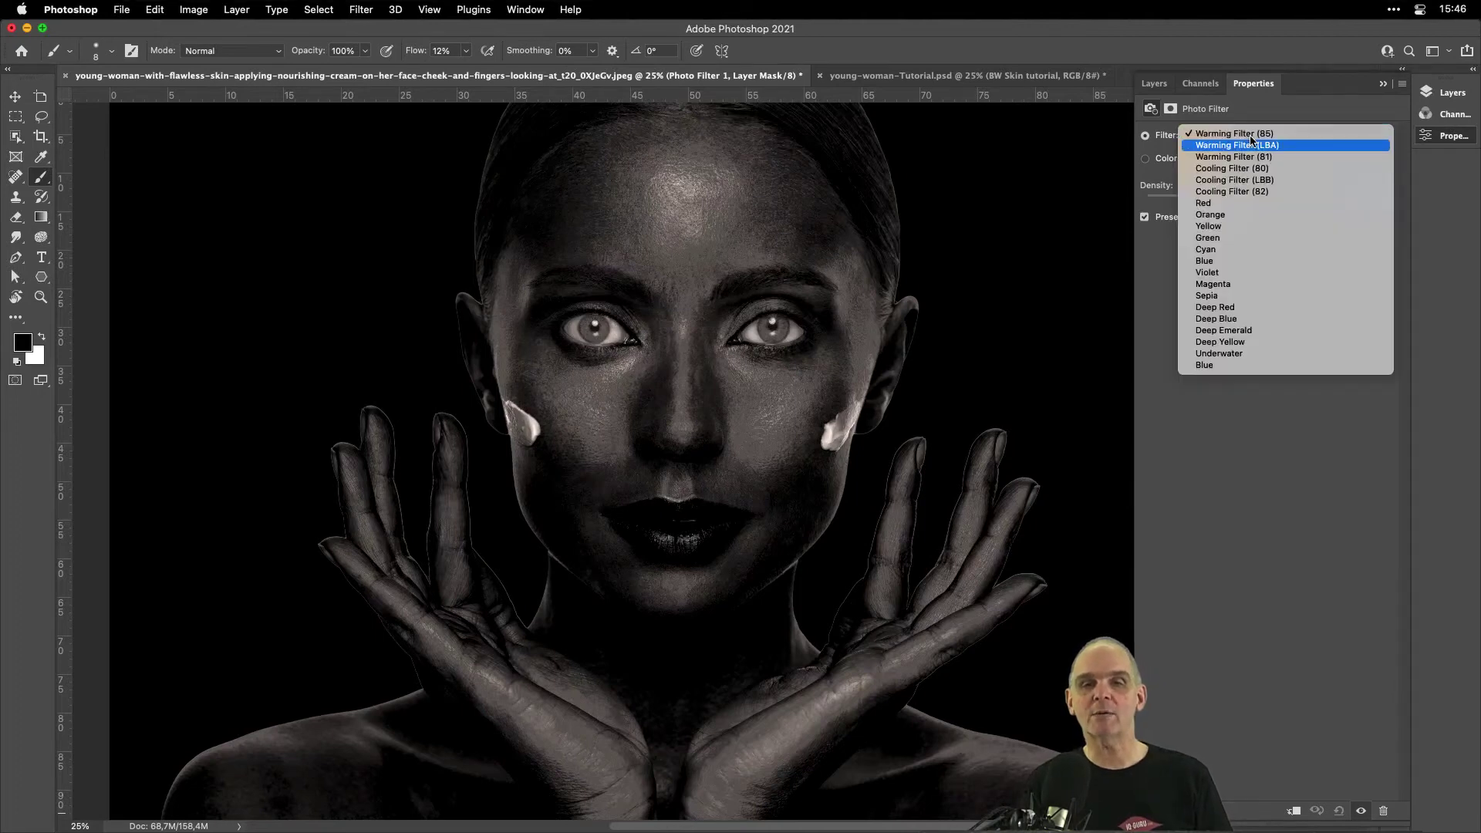
pyautogui.click(1279, 146)
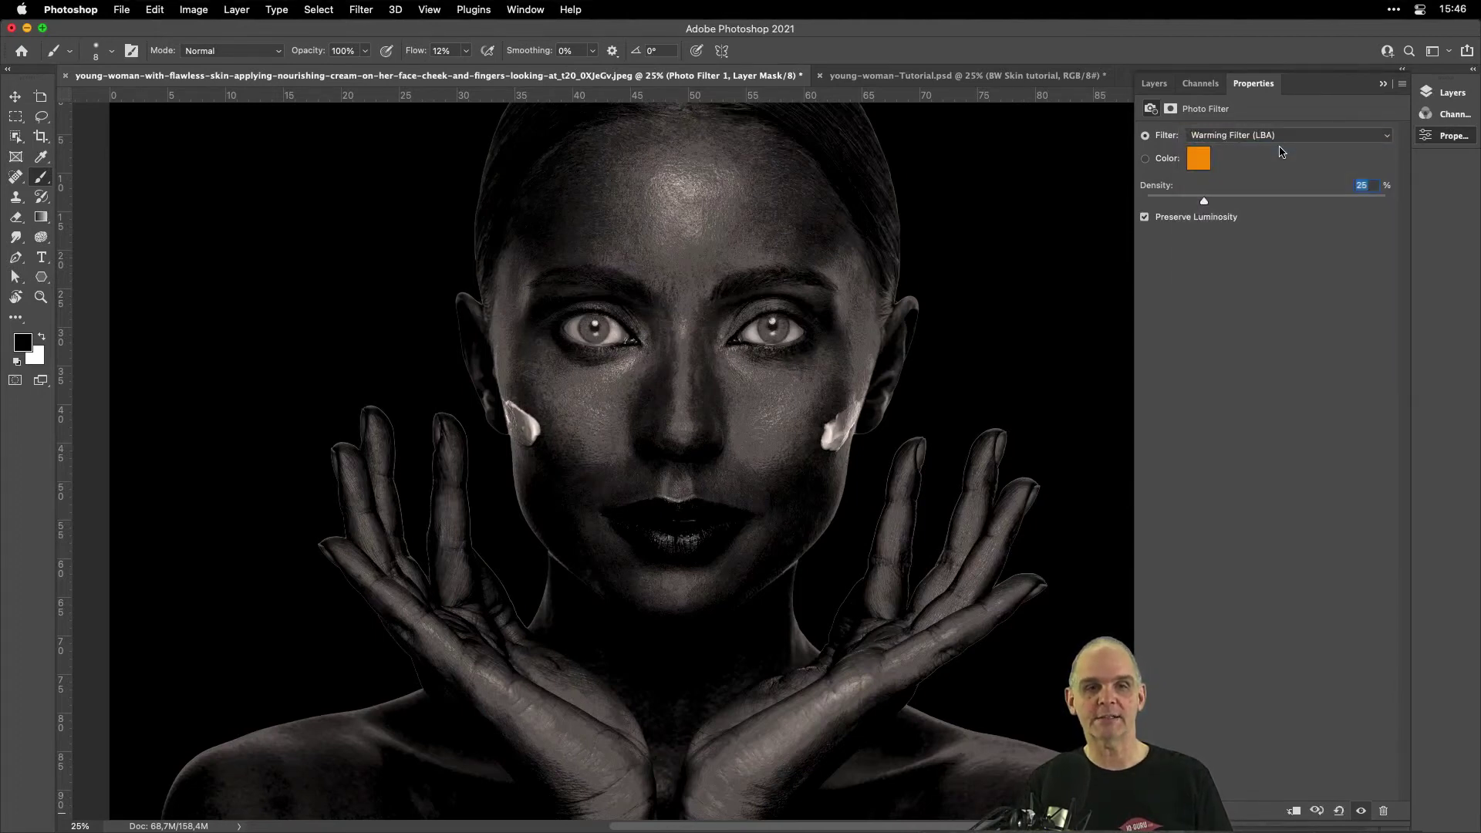
pyautogui.moveTo(1206, 202); pyautogui.dragTo(1273, 204)
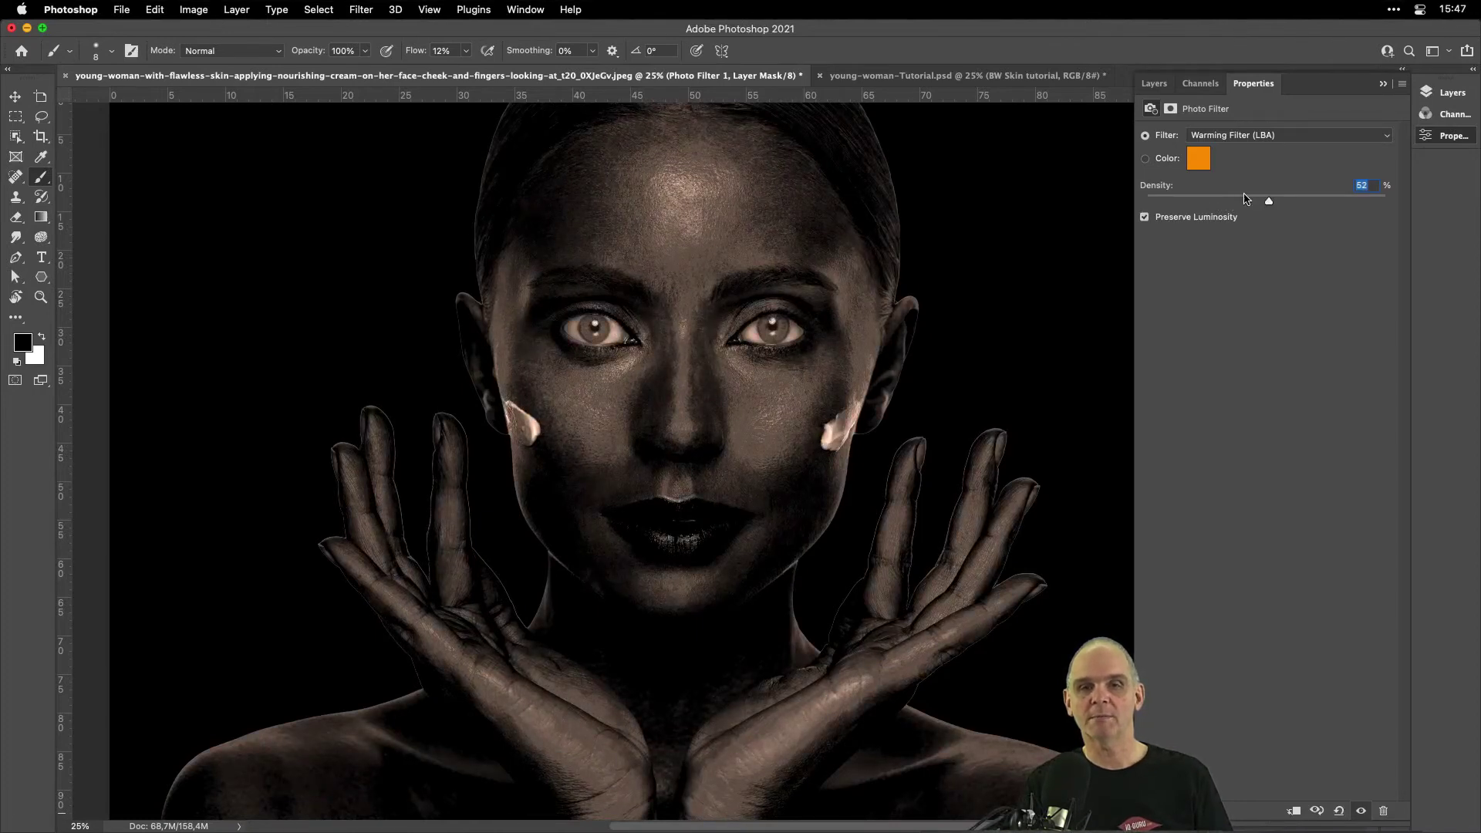
pyautogui.press('space')
pyautogui.press('Up')
pyautogui.press('Return')
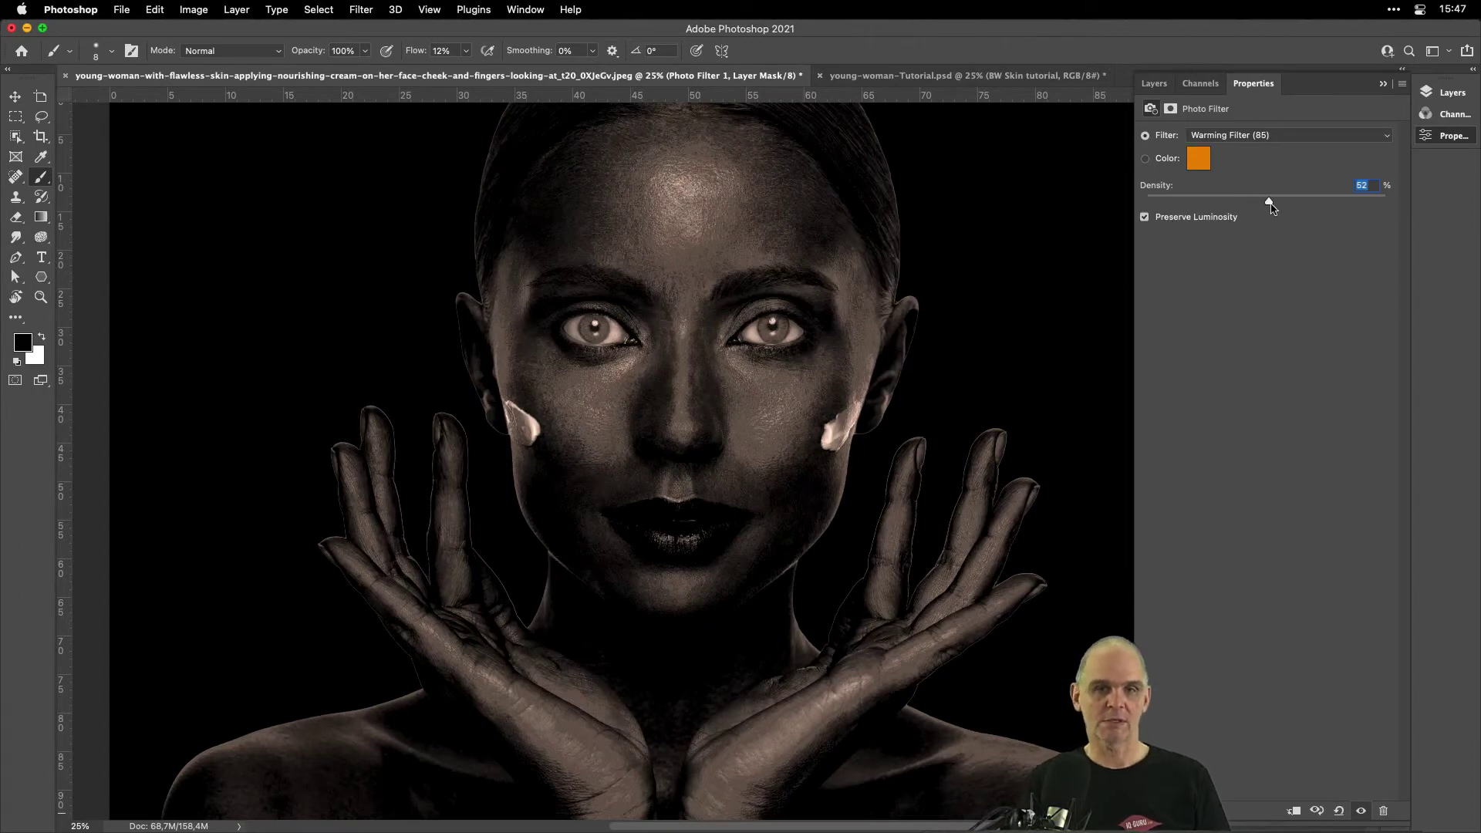
# Clip the Black & White, Curves and Photo Filter adjustments in the Black Skin group to Layer 0.
pyautogui.click(1155, 84)
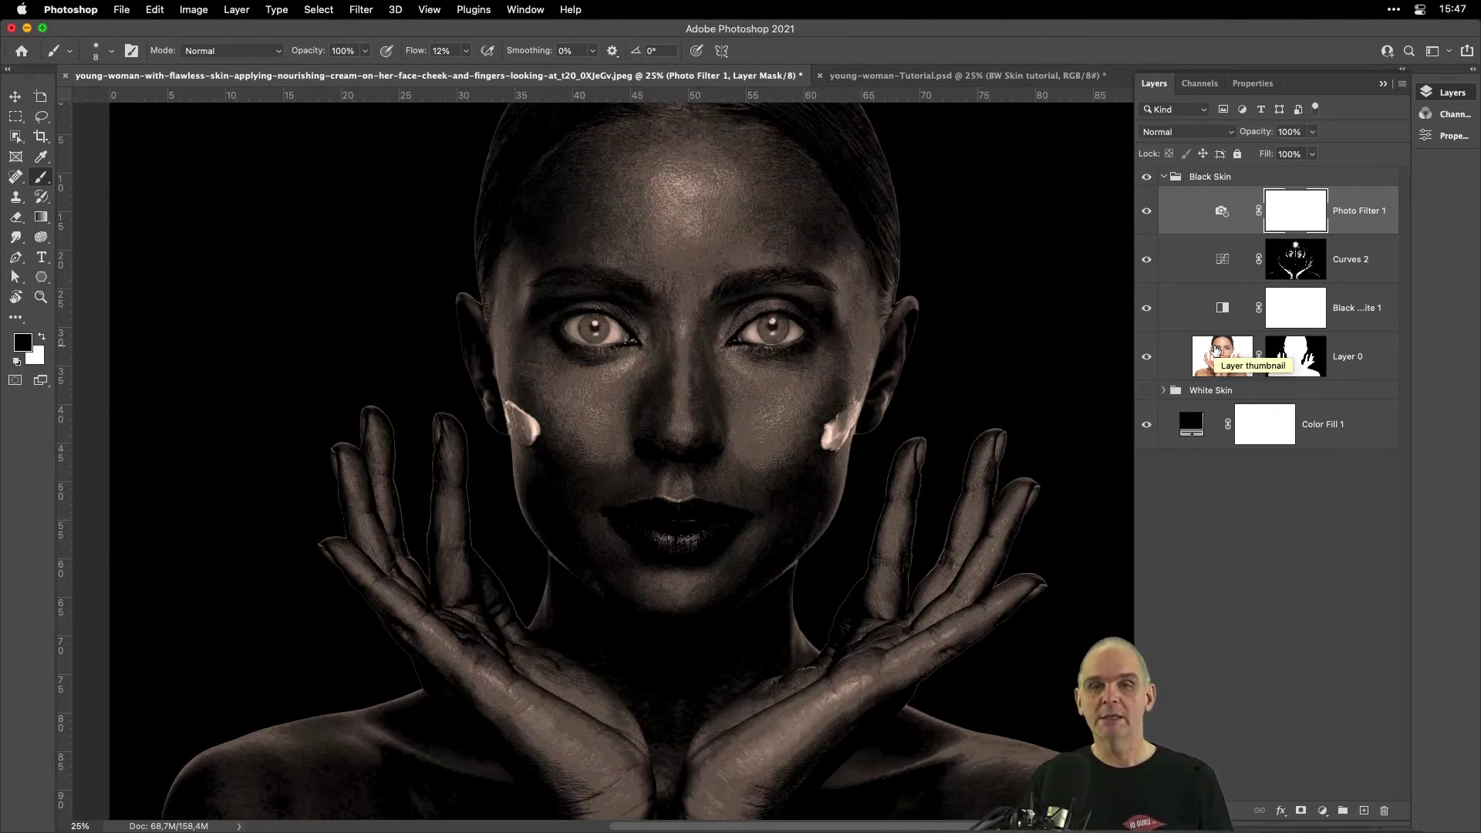
pyautogui.press('alt')
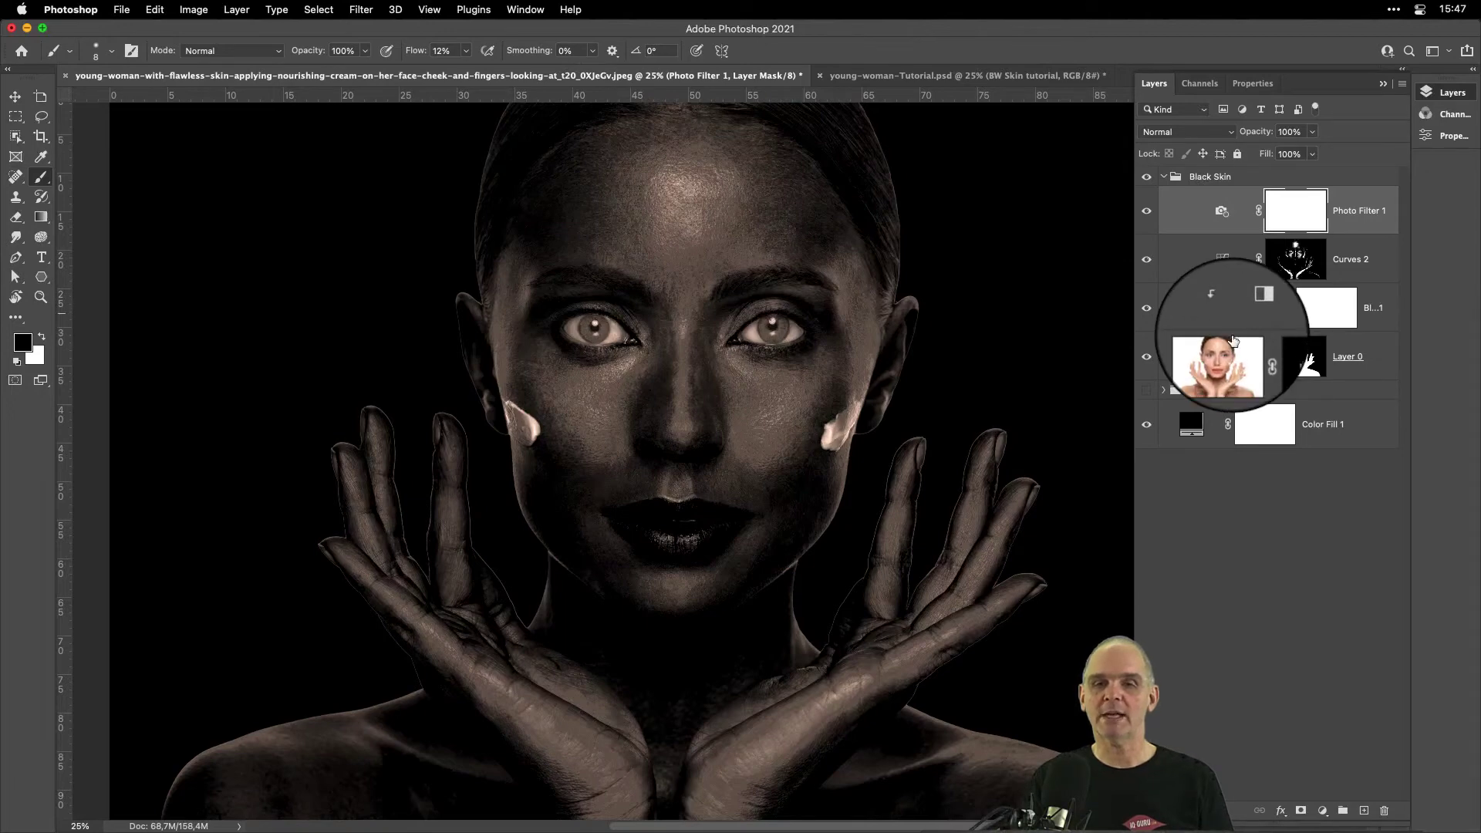
pyautogui.keyDown('alt'); pyautogui.click(1227, 281); pyautogui.keyUp('alt')
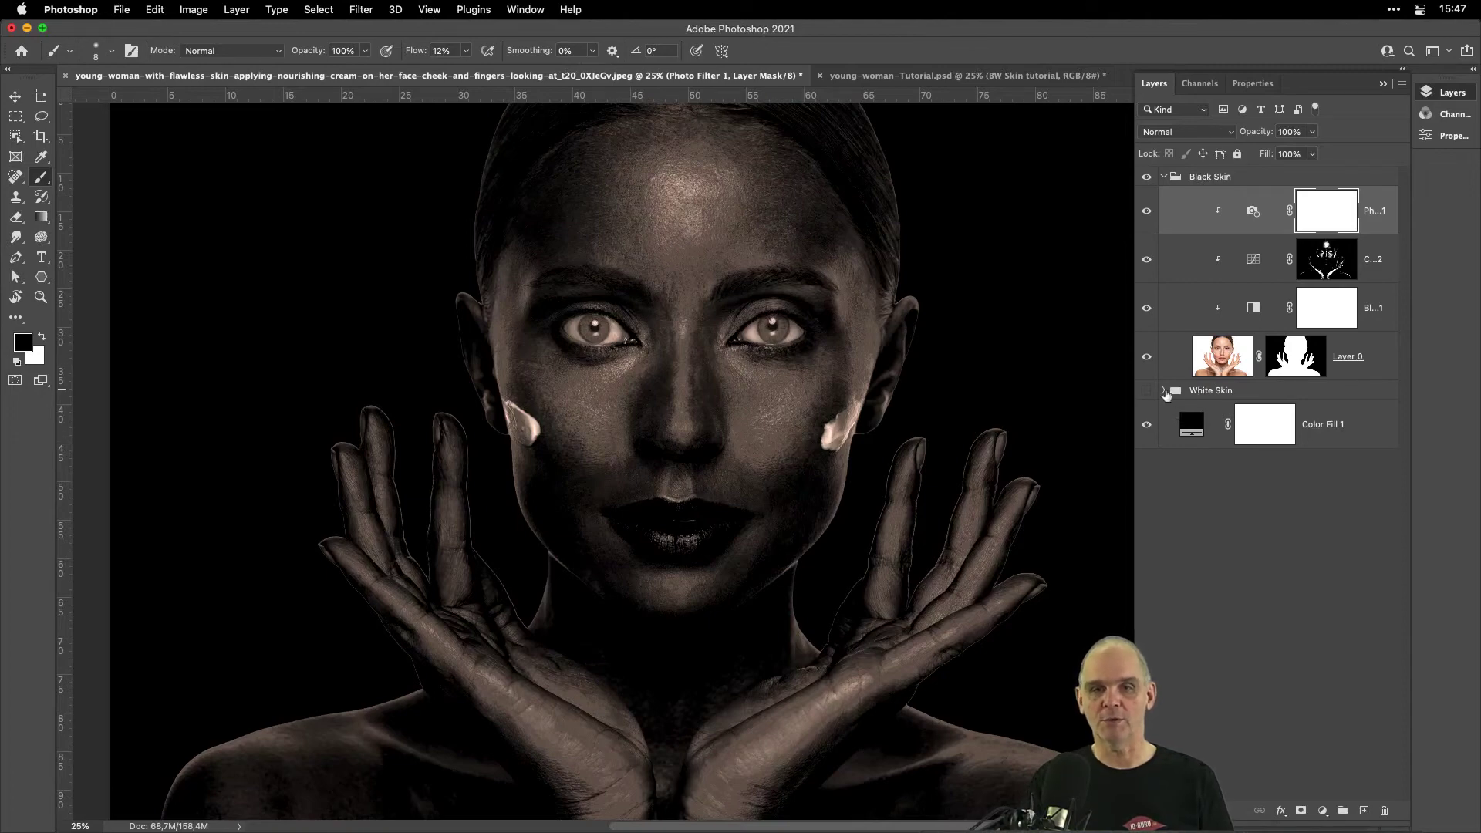
# Clip the Black & White and Curves adjustments in the White Skin group to its Layer 0, and collapse the group.
pyautogui.click(1165, 391)
pyautogui.press('alt')
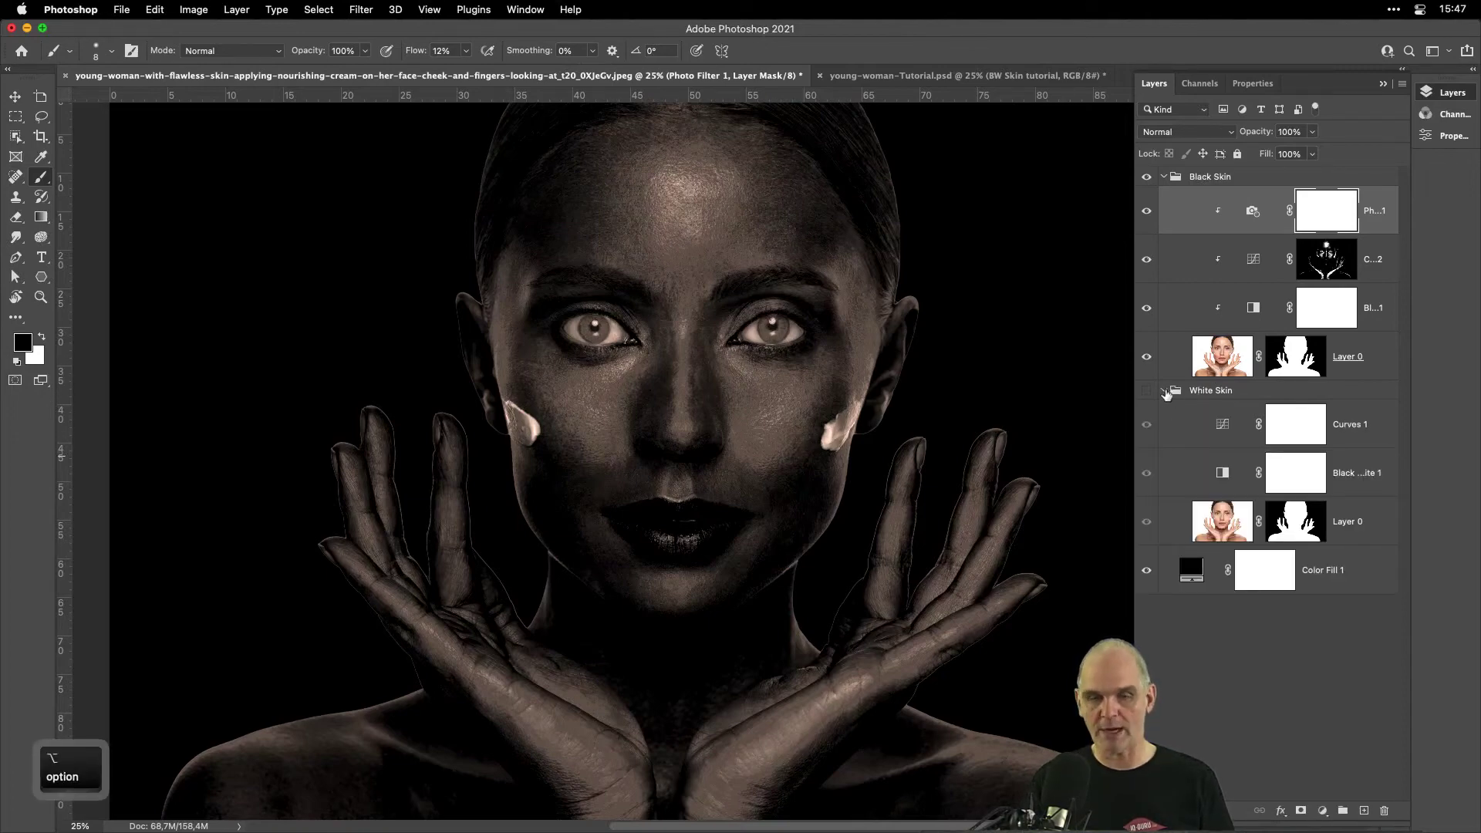
pyautogui.keyDown('alt'); pyautogui.click(1226, 492); pyautogui.keyUp('alt')
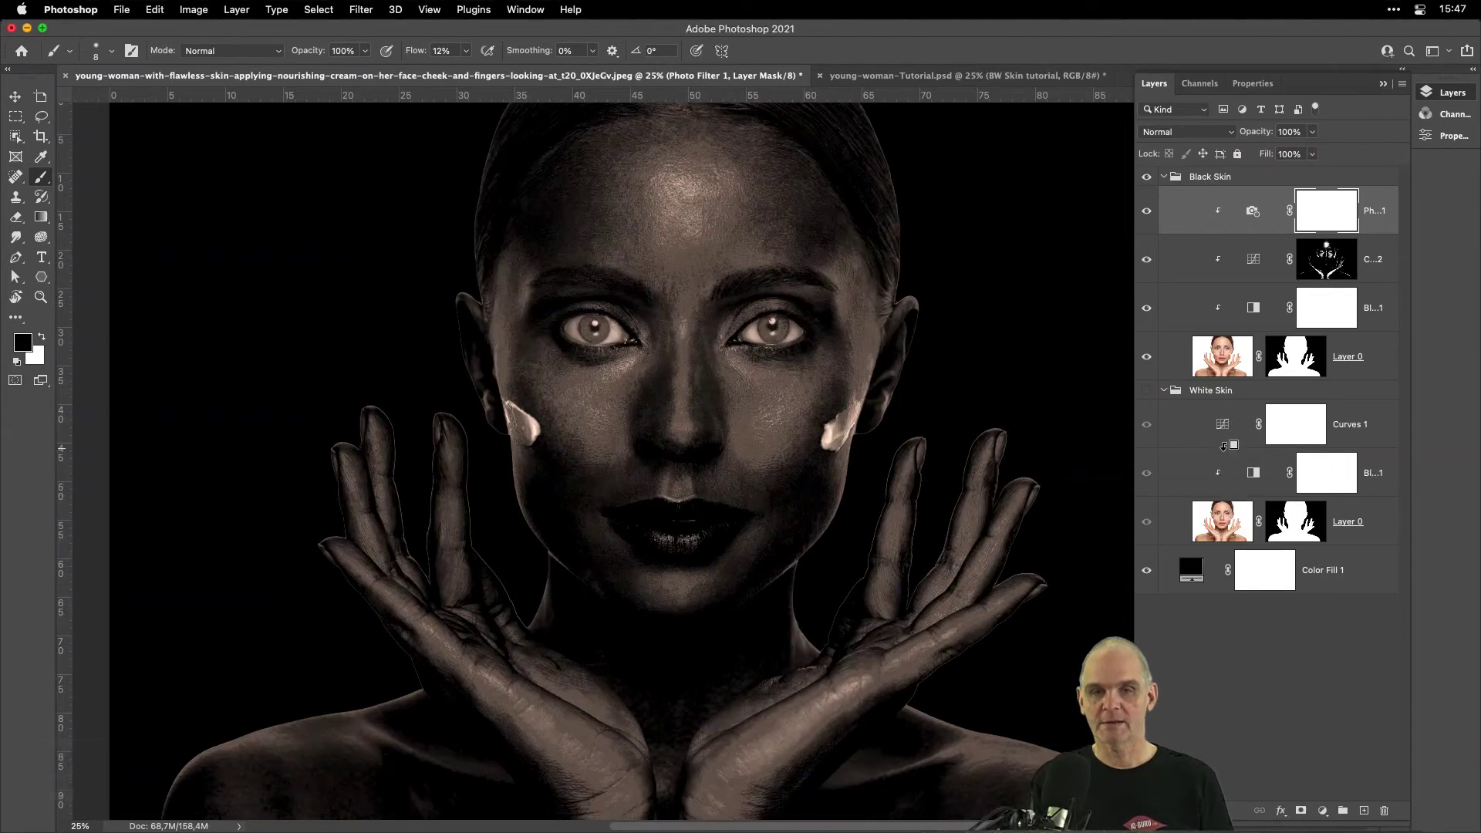
pyautogui.keyDown('alt'); pyautogui.click(1225, 446); pyautogui.keyUp('alt')
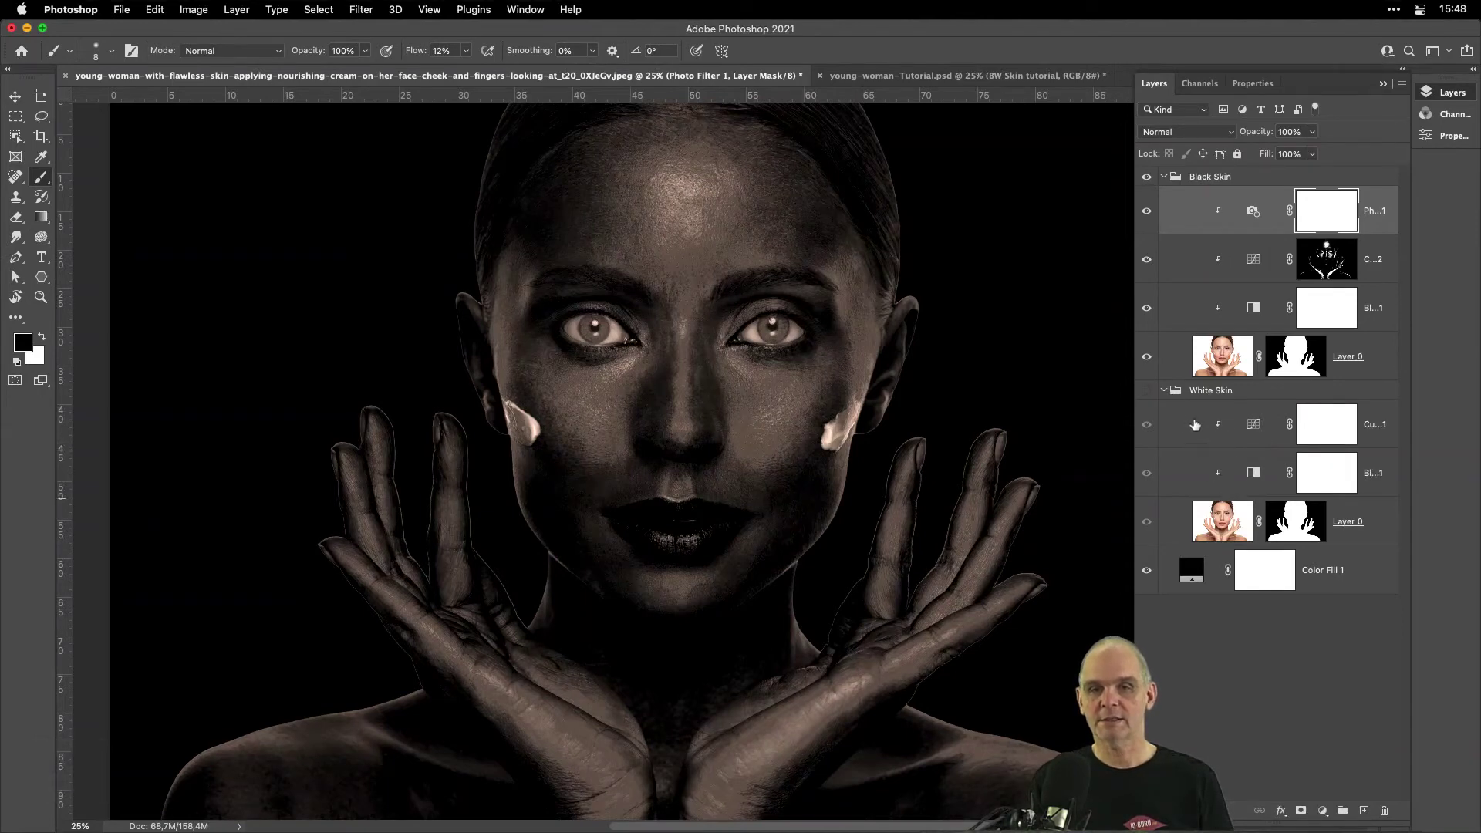
pyautogui.click(1165, 391)
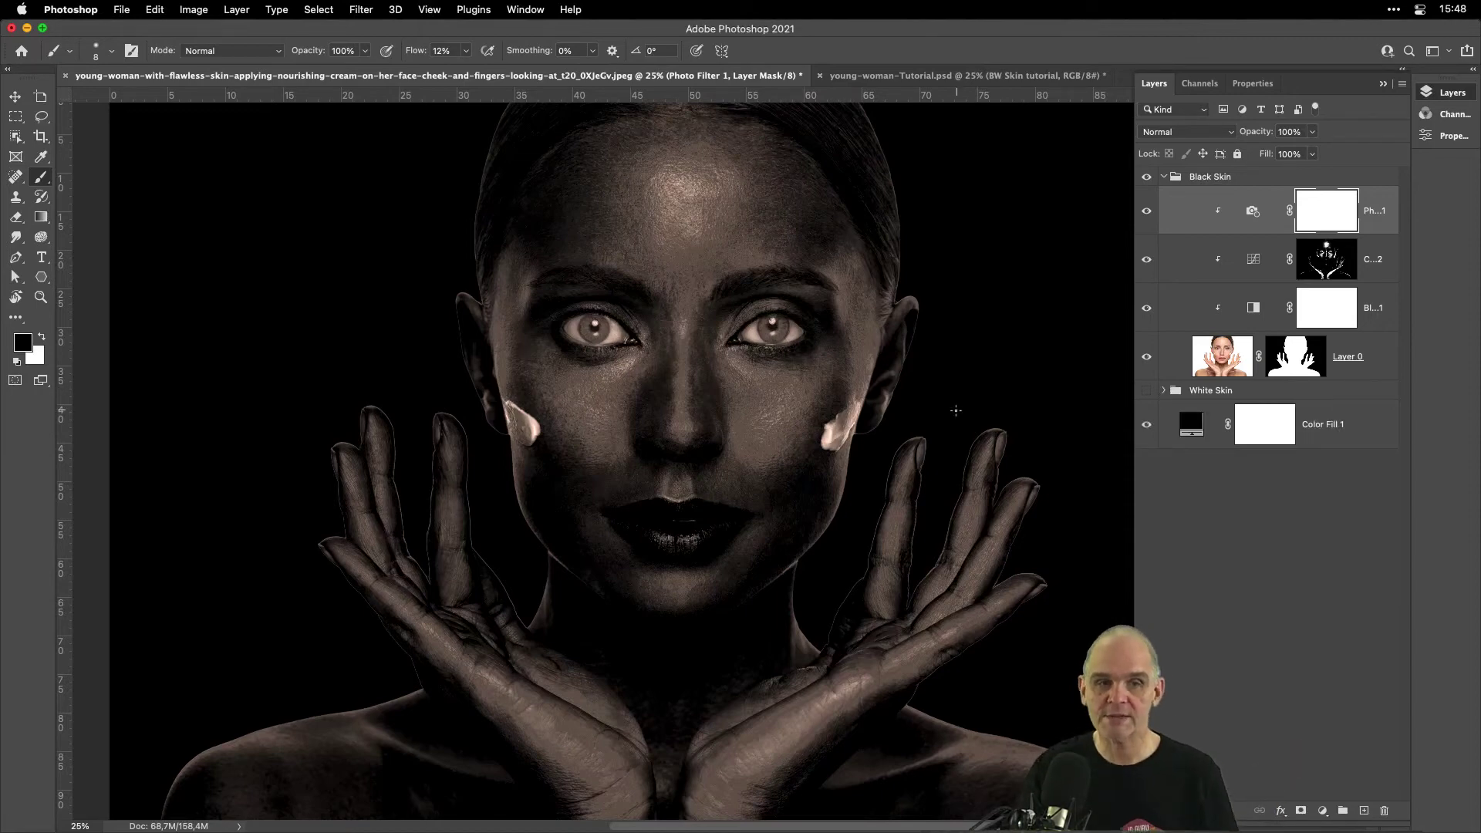
# Compare the two skin versions by toggling group visibility, leaving both the Black Skin and White Skin groups shown.
pyautogui.press('super+minus')
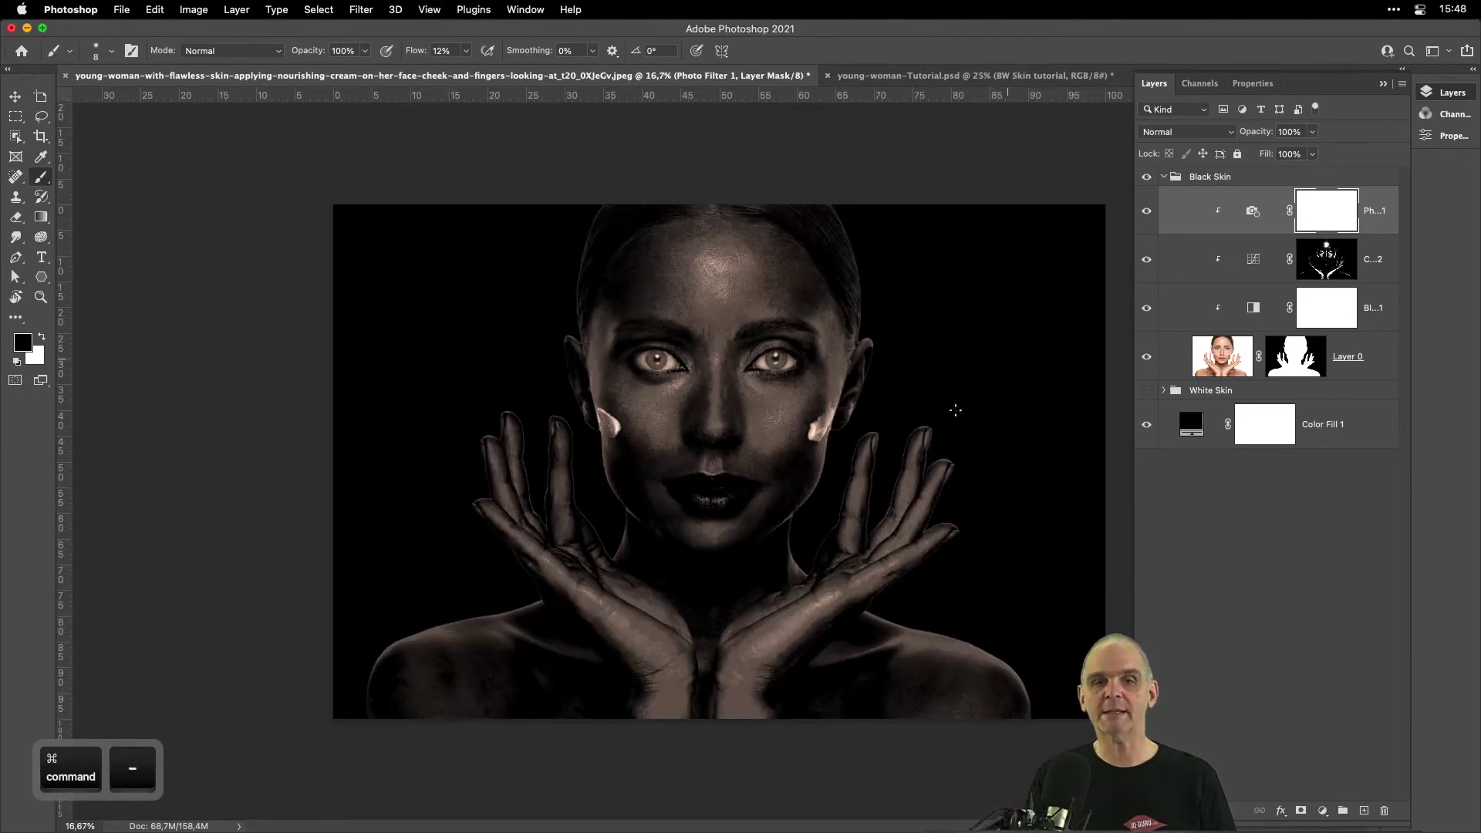
pyautogui.click(1145, 179)
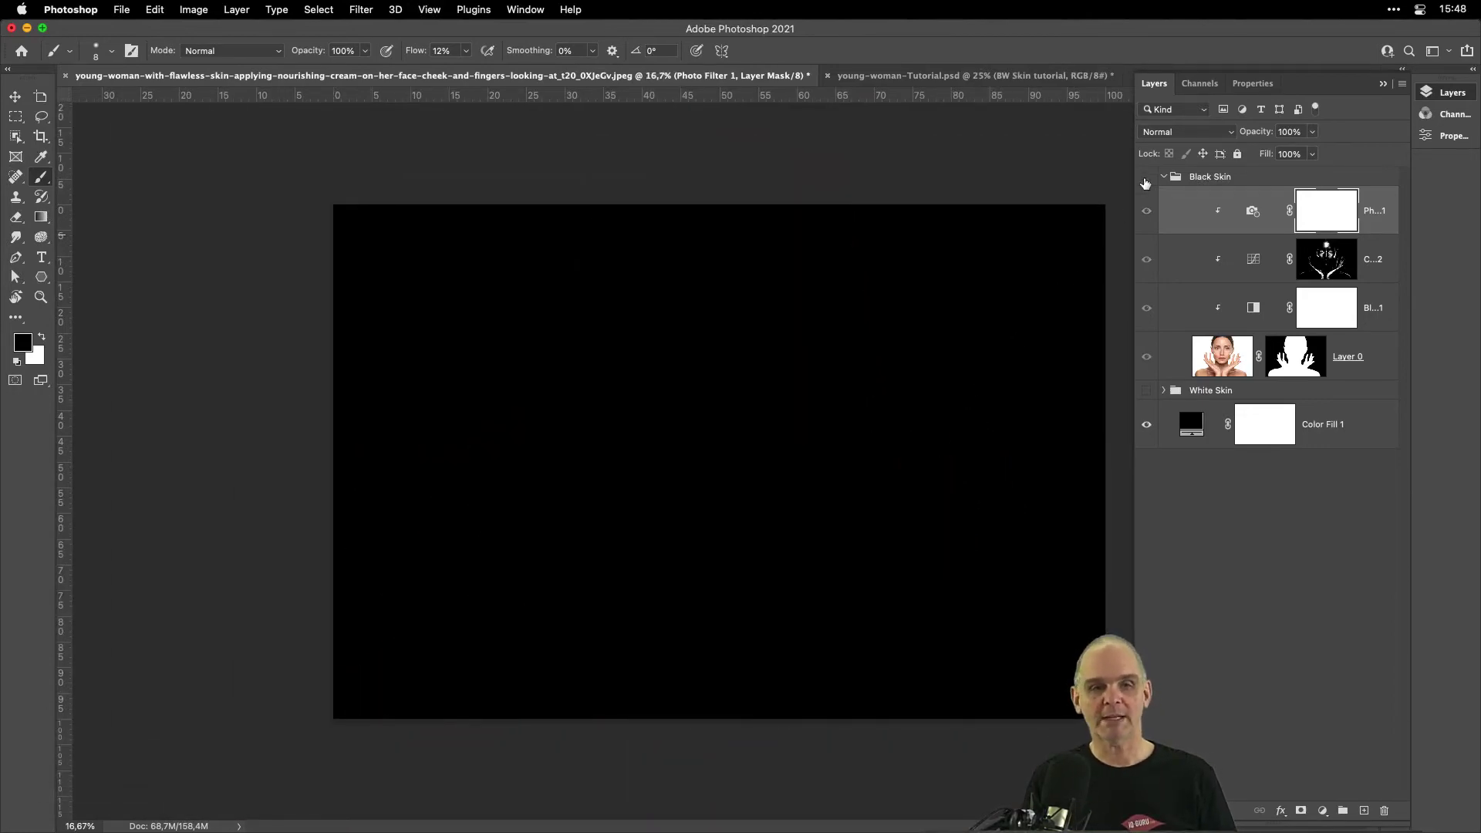
pyautogui.click(1146, 391)
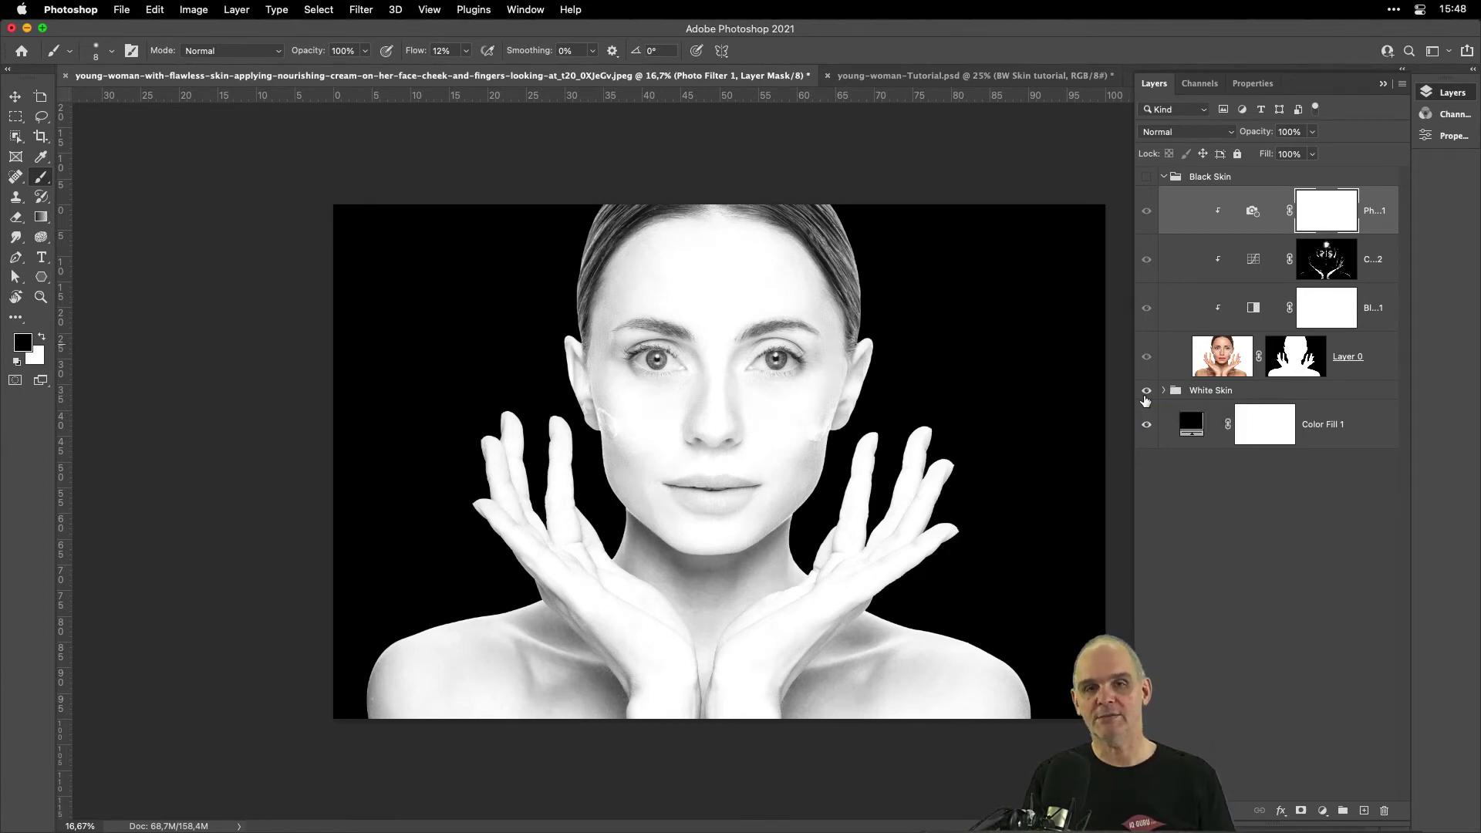
pyautogui.click(1147, 178)
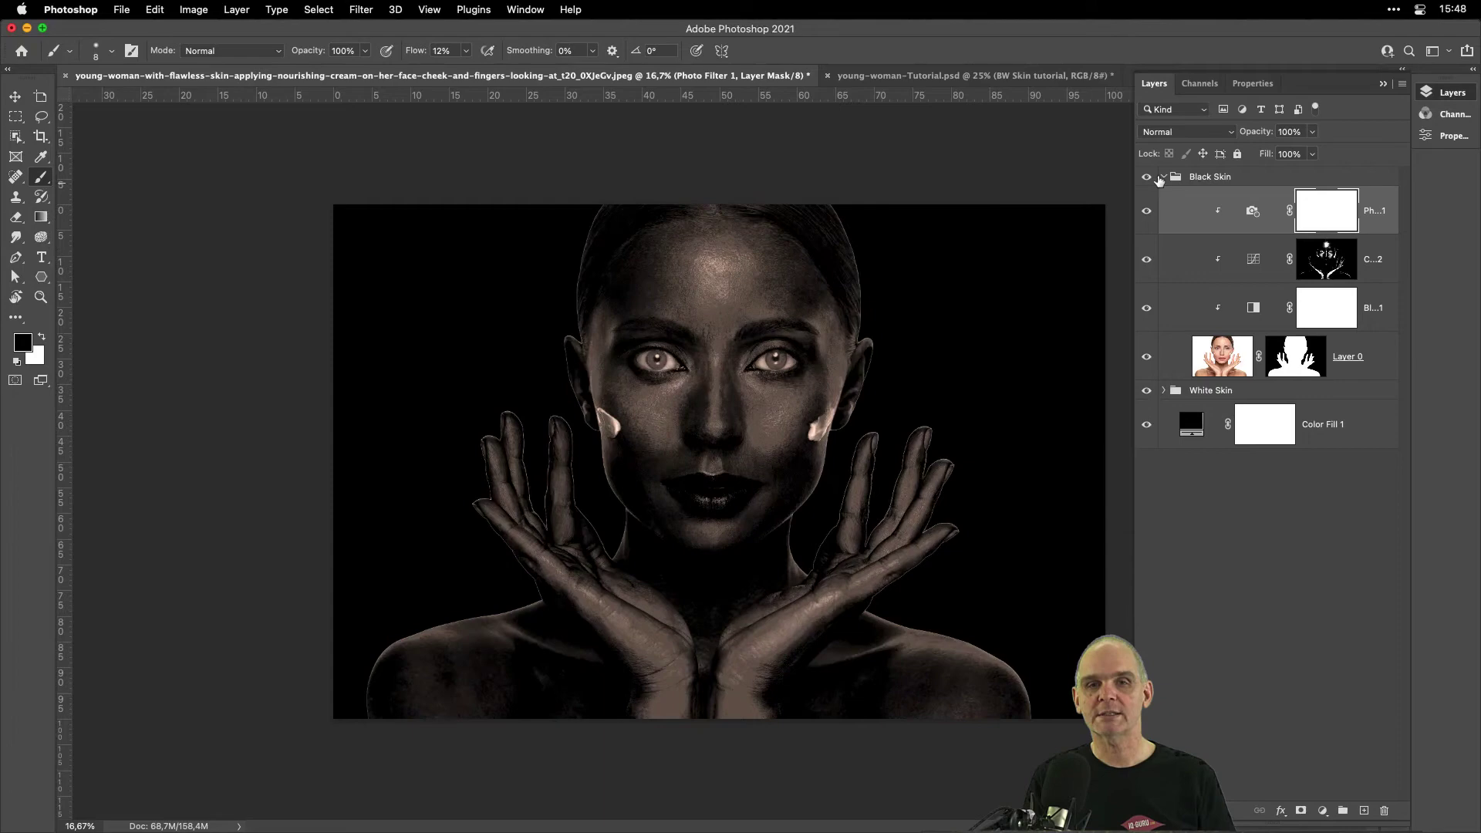
# Load the Layer 0 mask in the Black Skin group as a selection and use it to add a mask to the collapsed group.
pyautogui.click(1199, 179)
pyautogui.click(1163, 177)
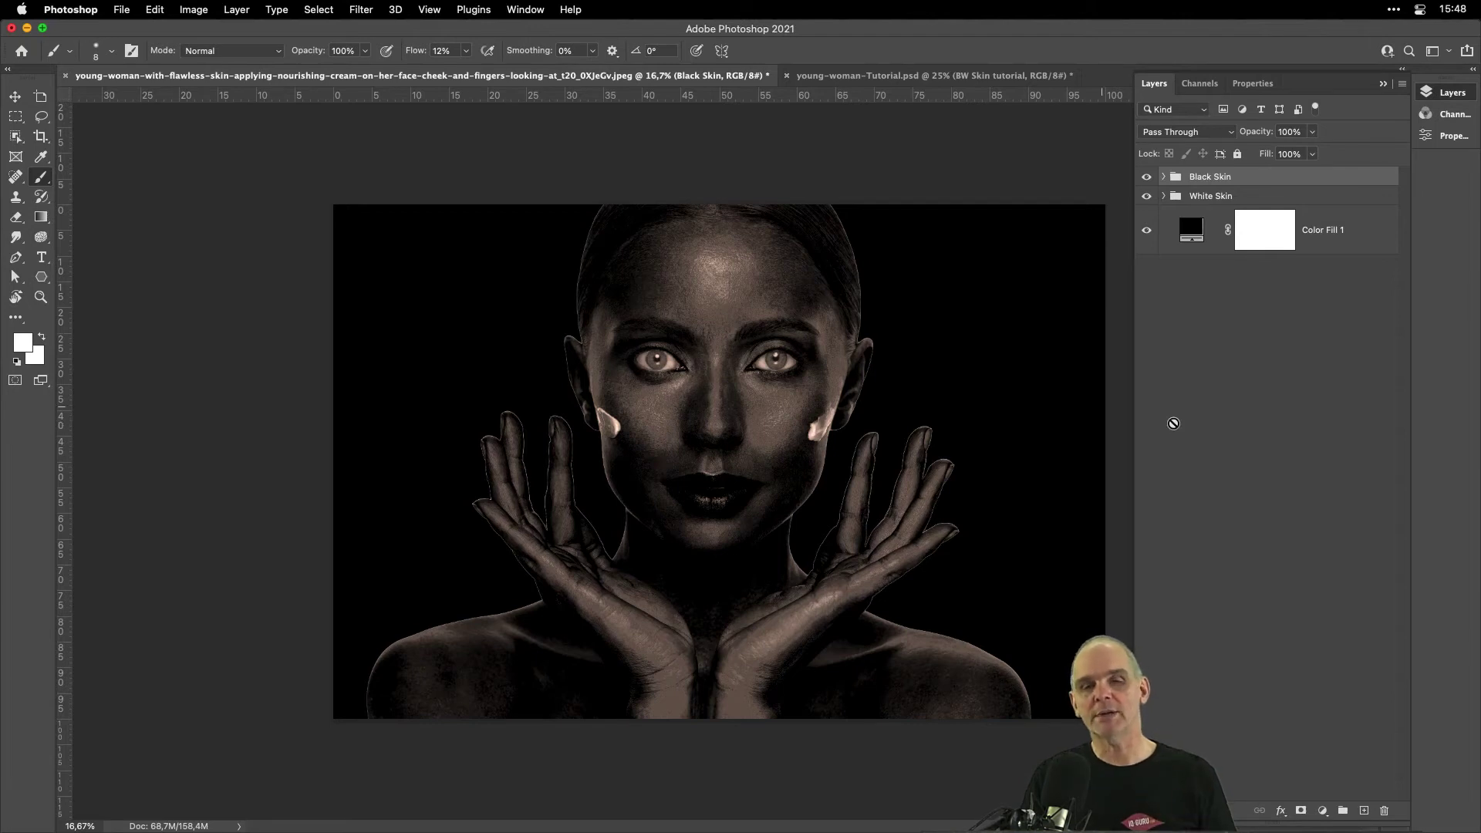
pyautogui.click(1164, 177)
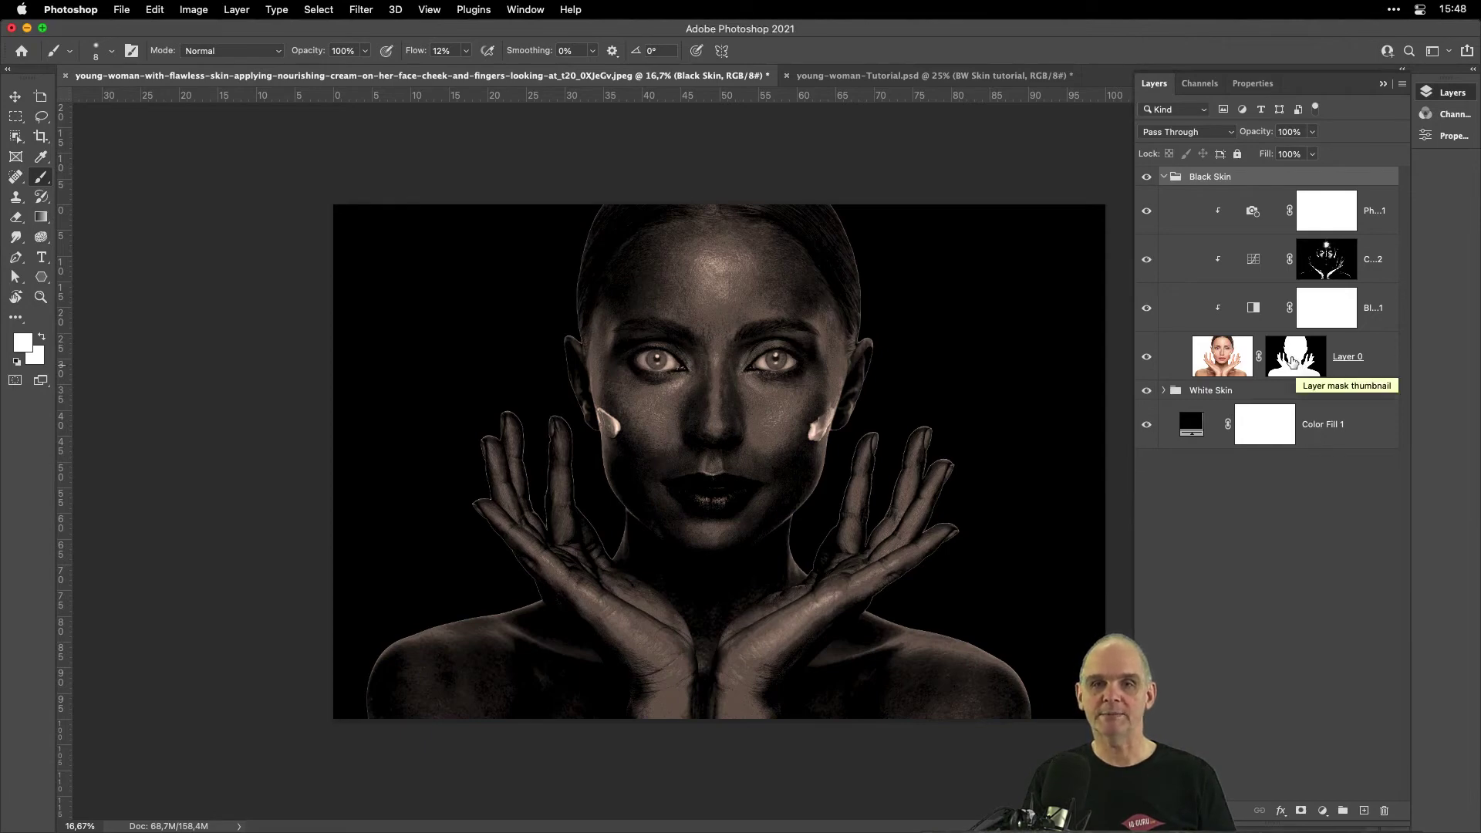
pyautogui.press('super')
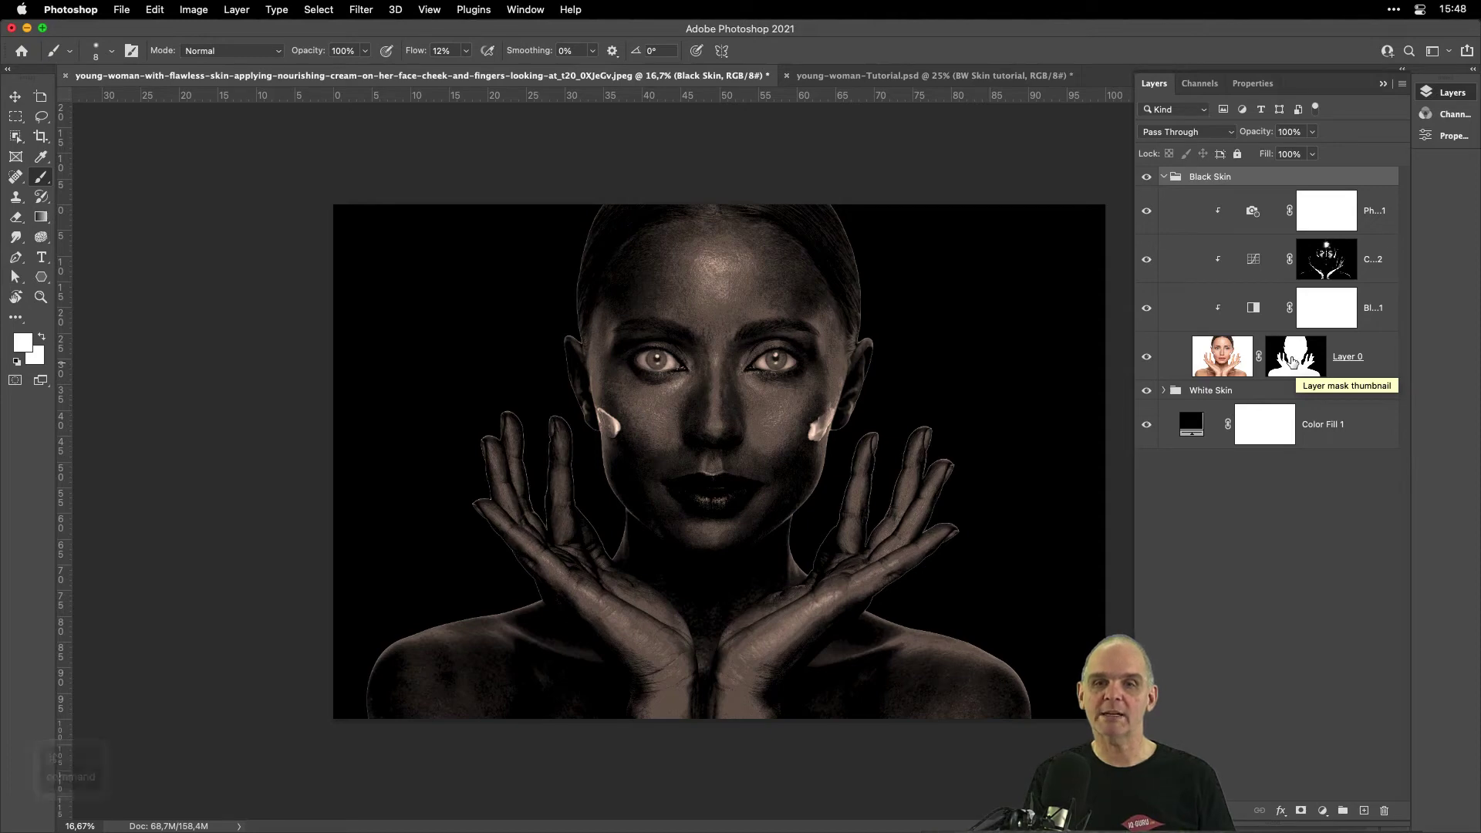
pyautogui.press('super')
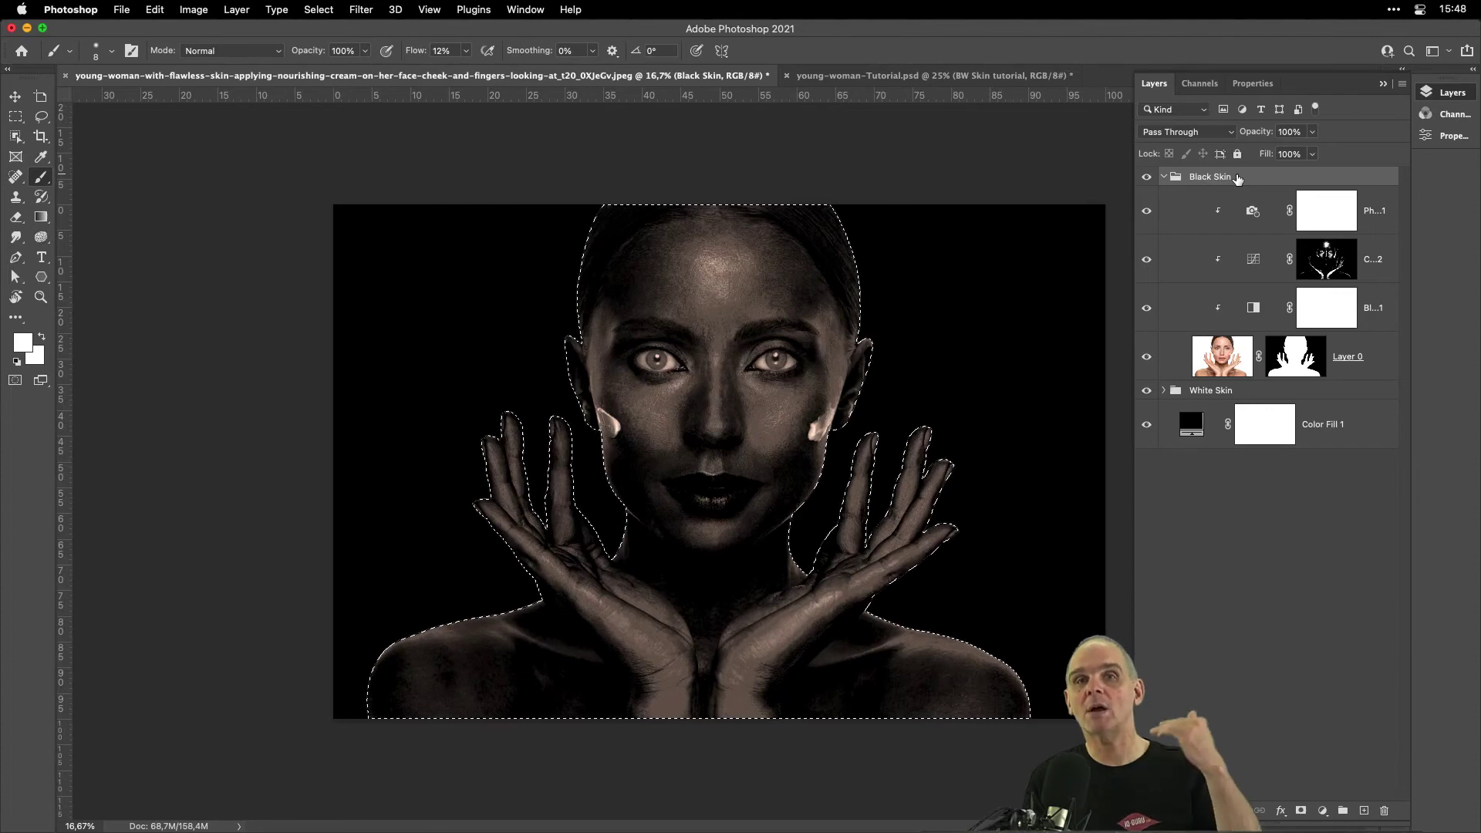
pyautogui.click(1164, 177)
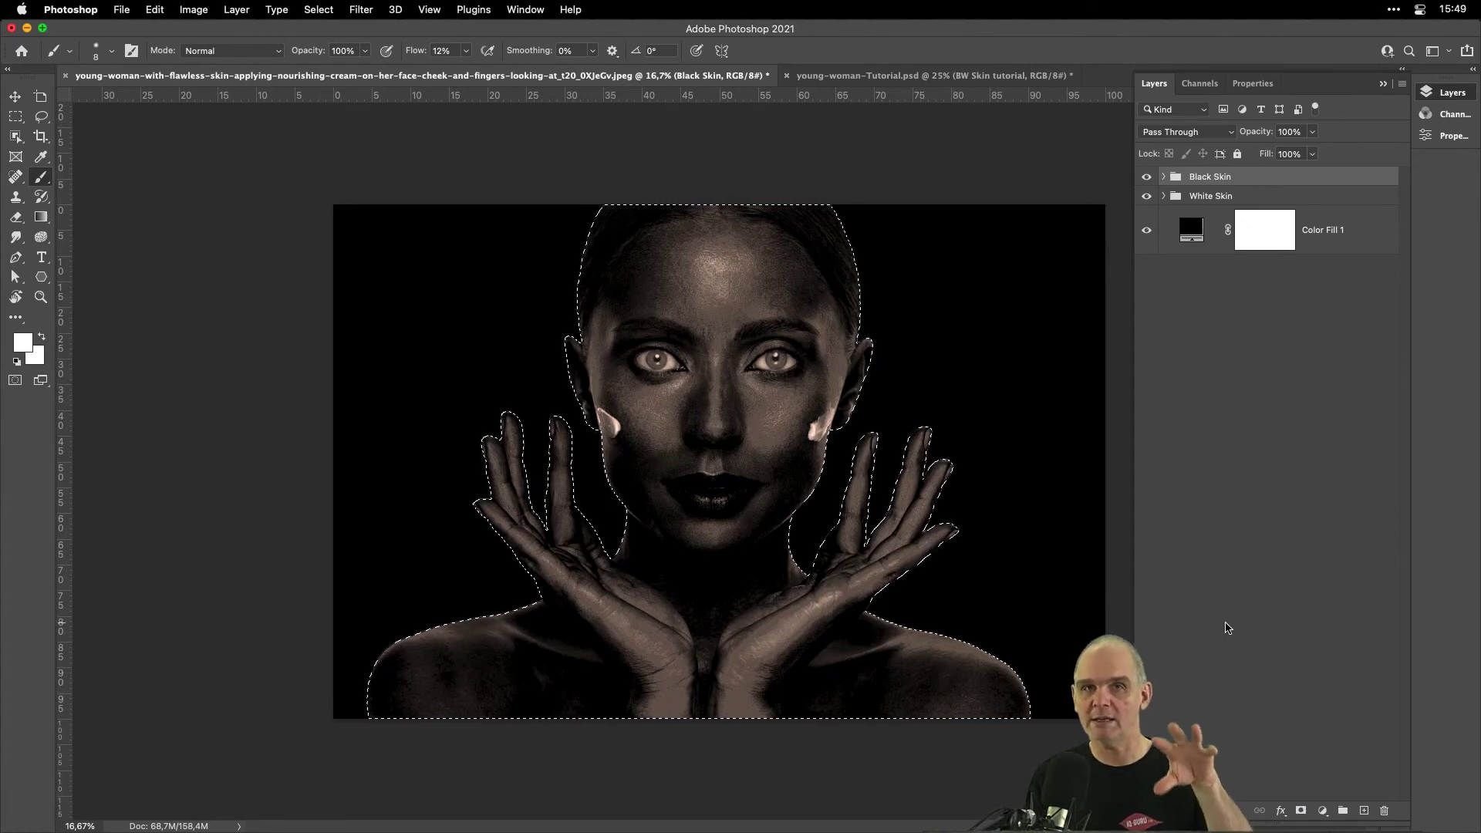
pyautogui.click(1300, 811)
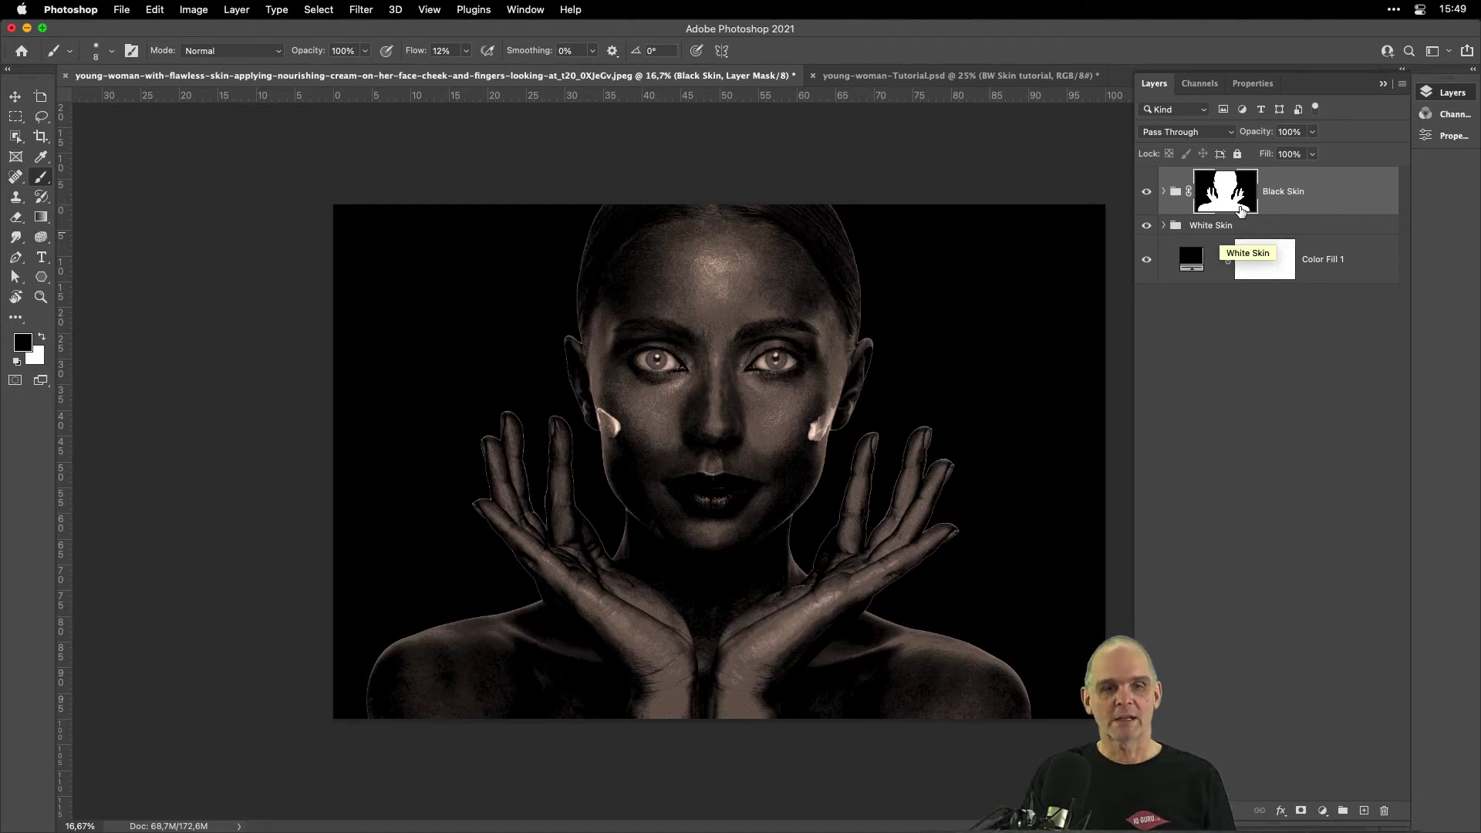
# Set the brush to 436 px and paint black on the Black Skin group mask over the right-side hand, shoulder and lower cheek.
pyautogui.press('super+plus')
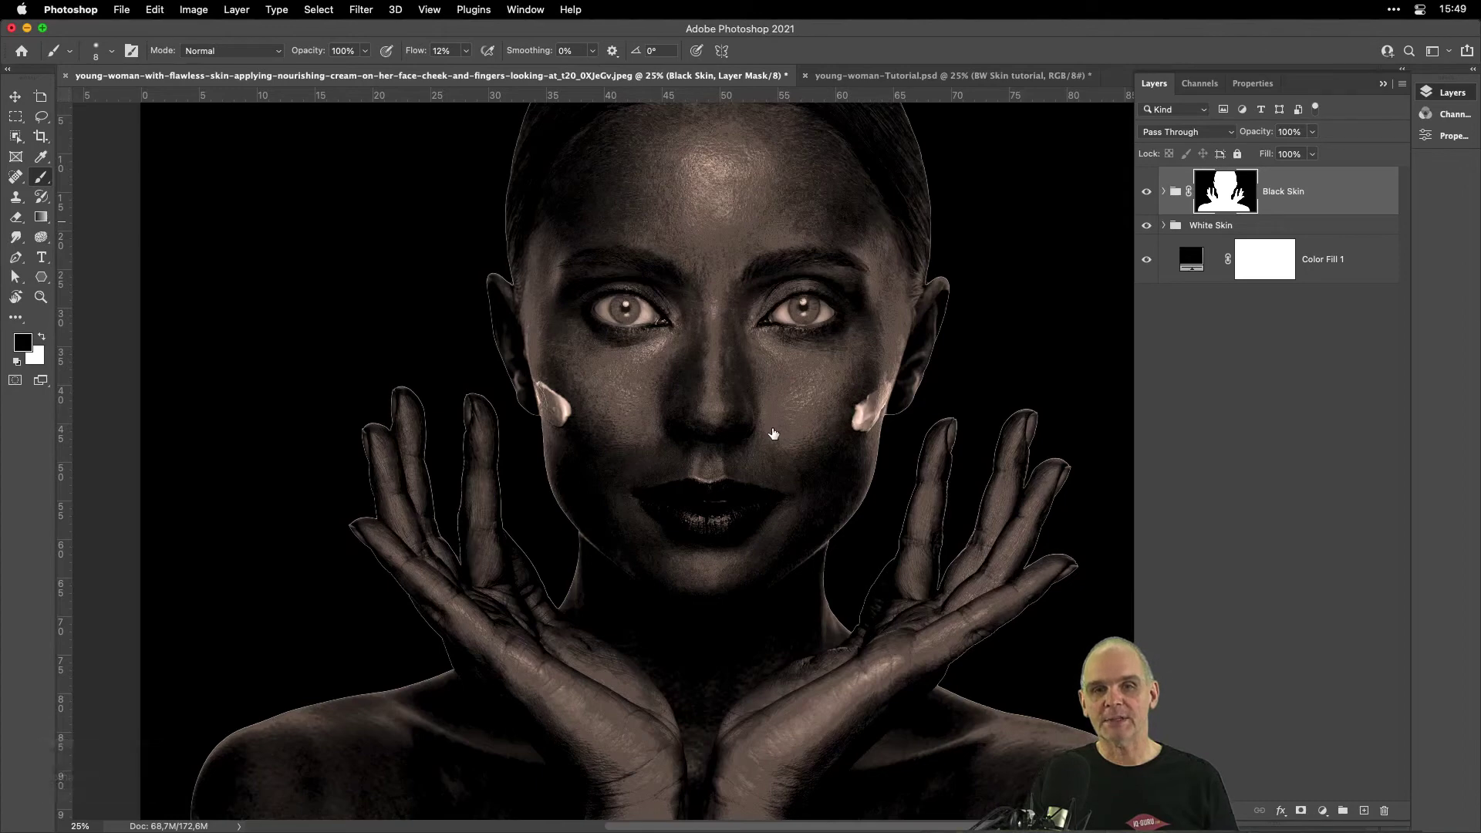
pyautogui.press('alt')
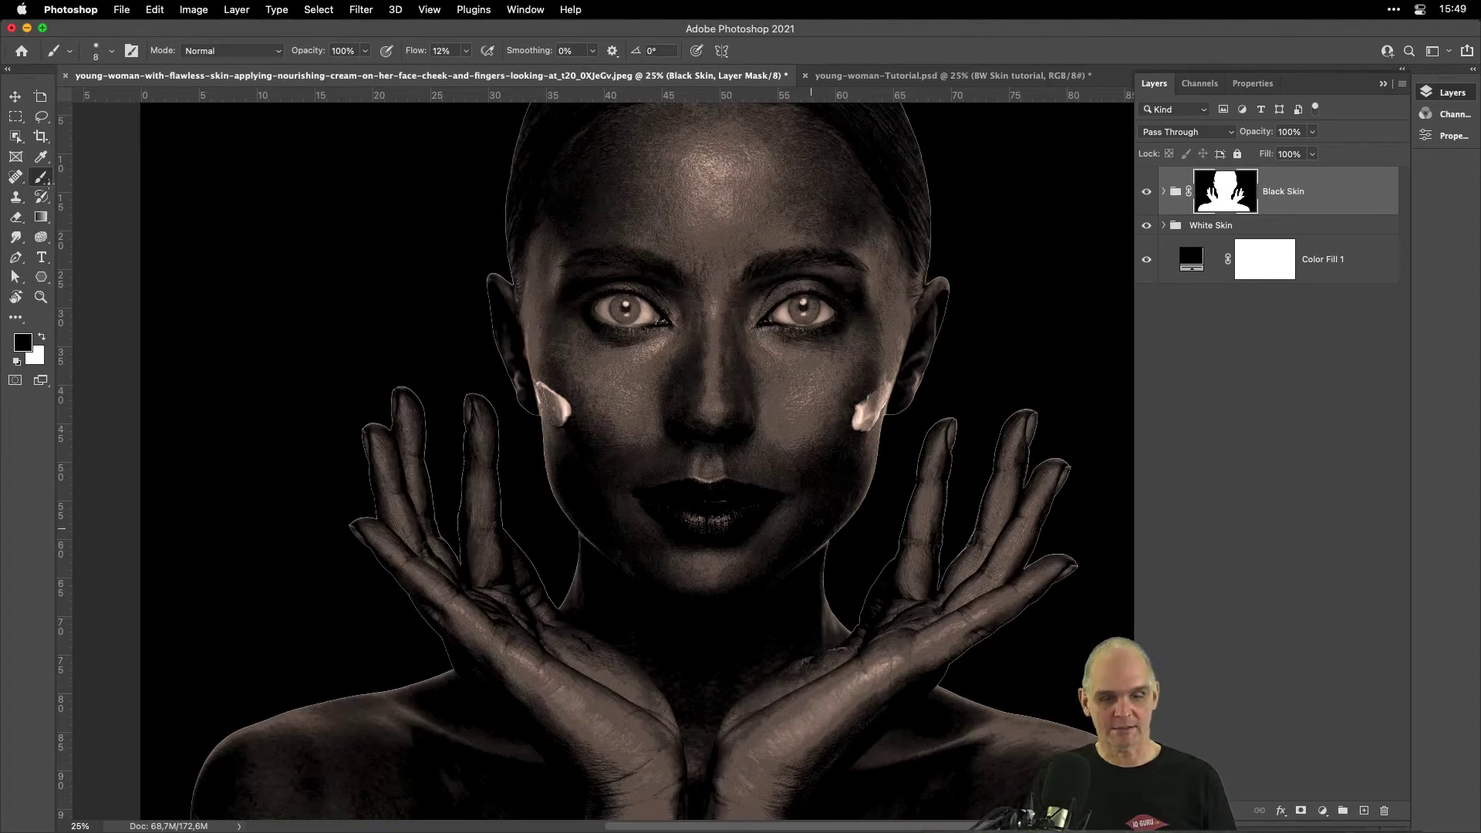
pyautogui.moveTo(906, 412); pyautogui.dragTo(954, 420)
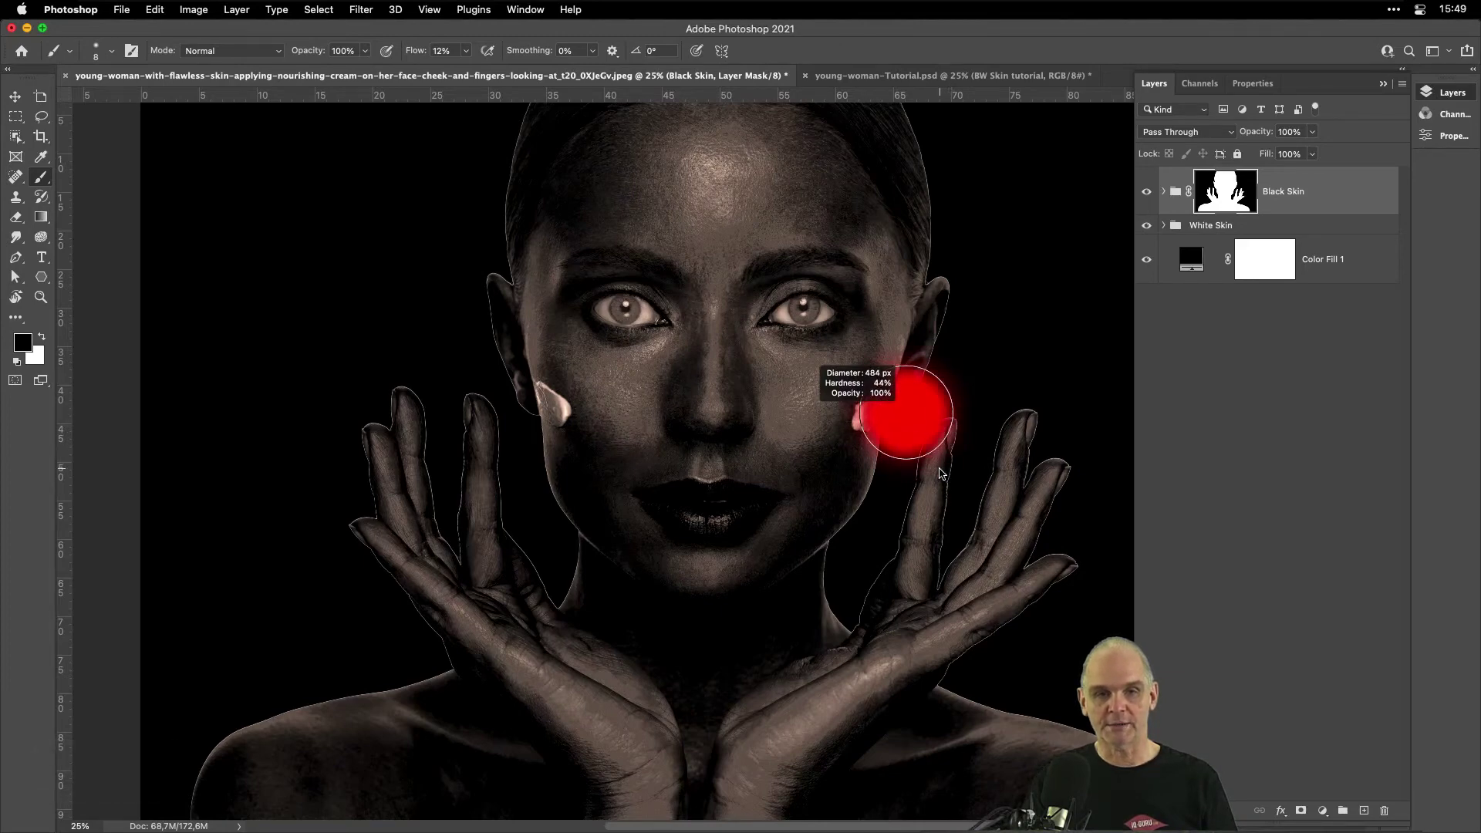
pyautogui.moveTo(939, 473); pyautogui.dragTo(934, 465)
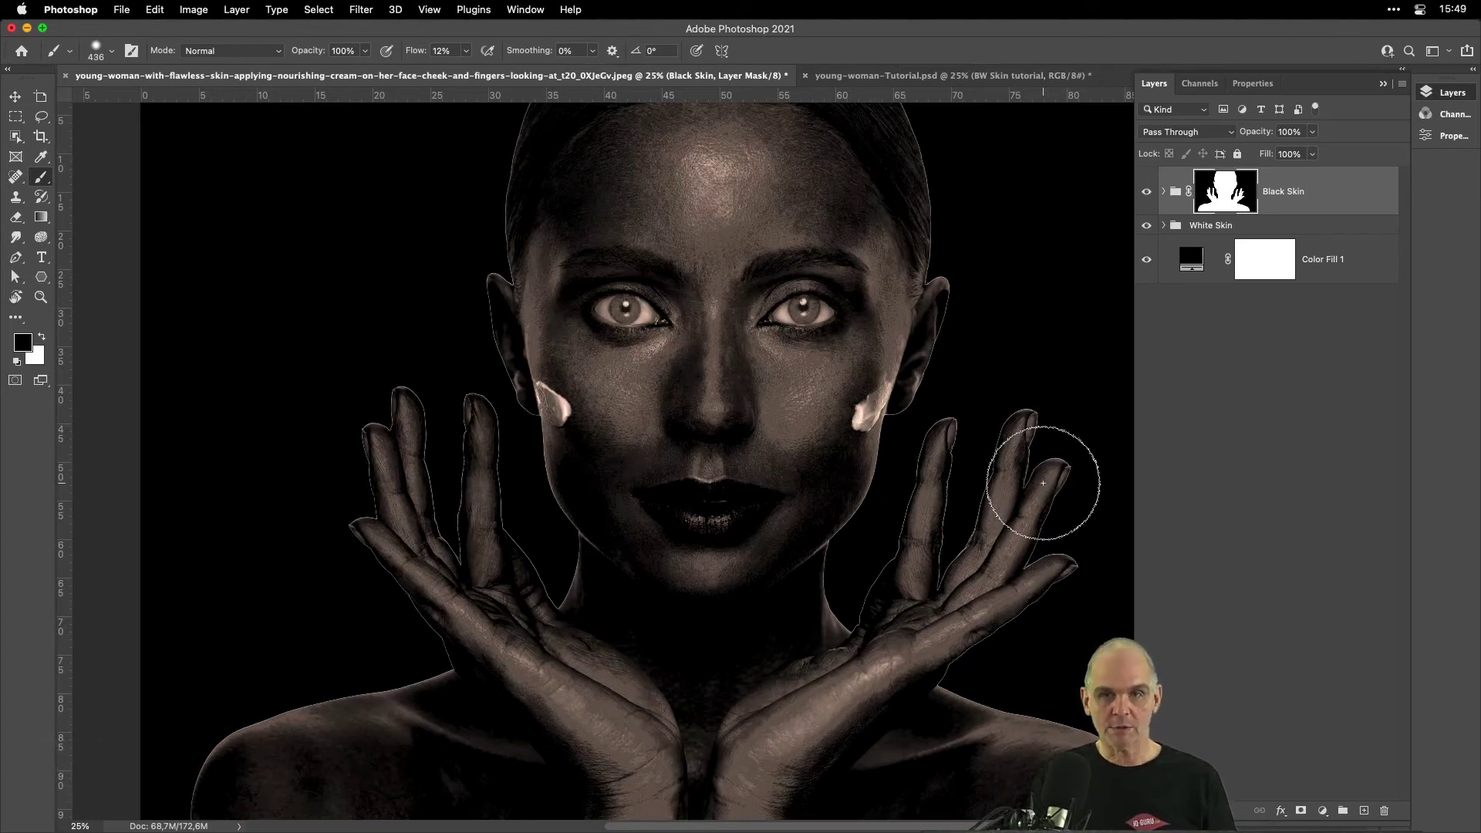
pyautogui.moveTo(1034, 479)
pyautogui.mouseDown()
pyautogui.moveTo(997, 576)
pyautogui.moveTo(1046, 439)
pyautogui.moveTo(986, 494)
pyautogui.moveTo(960, 386)
pyautogui.moveTo(936, 422)
pyautogui.moveTo(956, 499)
pyautogui.moveTo(997, 571)
pyautogui.moveTo(994, 558)
pyautogui.moveTo(1046, 561)
pyautogui.moveTo(1062, 627)
pyautogui.moveTo(1033, 454)
pyautogui.moveTo(897, 717)
pyautogui.moveTo(879, 689)
pyautogui.moveTo(916, 601)
pyautogui.moveTo(947, 708)
pyautogui.moveTo(914, 711)
pyautogui.moveTo(797, 578)
pyautogui.moveTo(968, 675)
pyautogui.moveTo(1043, 678)
pyautogui.moveTo(974, 604)
pyautogui.moveTo(1031, 669)
pyautogui.moveTo(883, 636)
pyautogui.moveTo(820, 683)
pyautogui.moveTo(796, 671)
pyautogui.moveTo(949, 721)
pyautogui.moveTo(894, 704)
pyautogui.moveTo(794, 626)
pyautogui.moveTo(743, 721)
pyautogui.moveTo(757, 566)
pyautogui.moveTo(694, 619)
pyautogui.moveTo(671, 709)
pyautogui.moveTo(704, 644)
pyautogui.moveTo(743, 677)
pyautogui.moveTo(754, 618)
pyautogui.moveTo(708, 723)
pyautogui.moveTo(850, 672)
pyautogui.moveTo(785, 515)
pyautogui.moveTo(745, 568)
pyautogui.moveTo(683, 608)
pyautogui.moveTo(660, 679)
pyautogui.moveTo(647, 636)
pyautogui.moveTo(647, 669)
pyautogui.moveTo(657, 611)
pyautogui.moveTo(757, 511)
pyautogui.moveTo(800, 434)
pyautogui.moveTo(776, 501)
pyautogui.moveTo(790, 462)
pyautogui.moveTo(627, 654)
pyautogui.moveTo(628, 700)
pyautogui.moveTo(624, 655)
pyautogui.moveTo(658, 593)
pyautogui.moveTo(630, 672)
pyautogui.moveTo(639, 598)
pyautogui.moveTo(674, 530)
pyautogui.moveTo(735, 473)
pyautogui.moveTo(691, 417)
pyautogui.moveTo(726, 324)
pyautogui.moveTo(733, 232)
pyautogui.moveTo(760, 439)
pyautogui.moveTo(732, 600)
pyautogui.mouseUp()
pyautogui.press('space')
pyautogui.press('space')
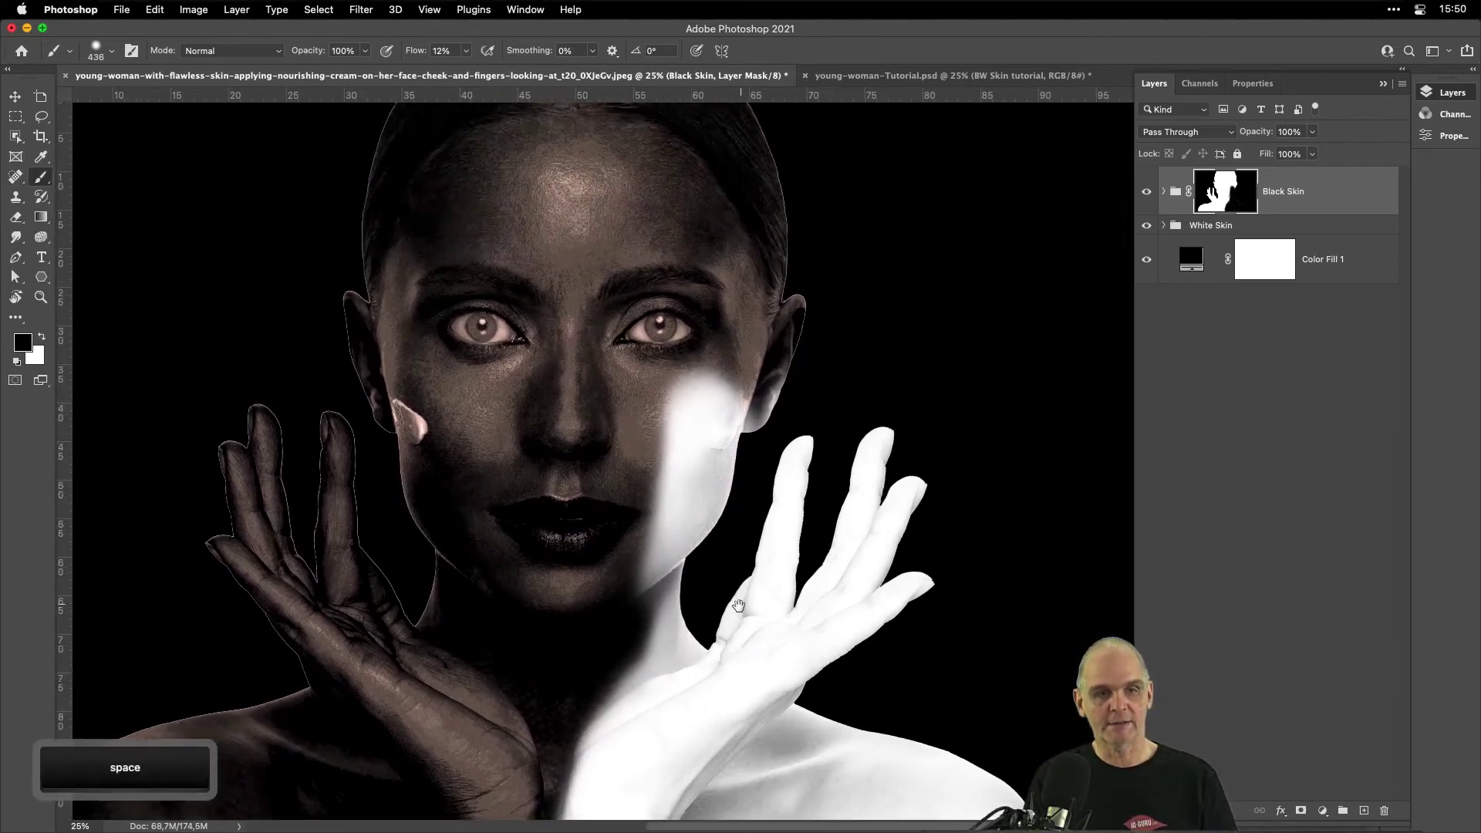
# Paint black on the Black Skin group mask over the right-side ear, eye and cheek.
pyautogui.moveTo(756, 458)
pyautogui.mouseDown()
pyautogui.moveTo(773, 394)
pyautogui.moveTo(746, 410)
pyautogui.moveTo(789, 376)
pyautogui.moveTo(735, 416)
pyautogui.moveTo(798, 353)
pyautogui.moveTo(712, 414)
pyautogui.mouseUp()
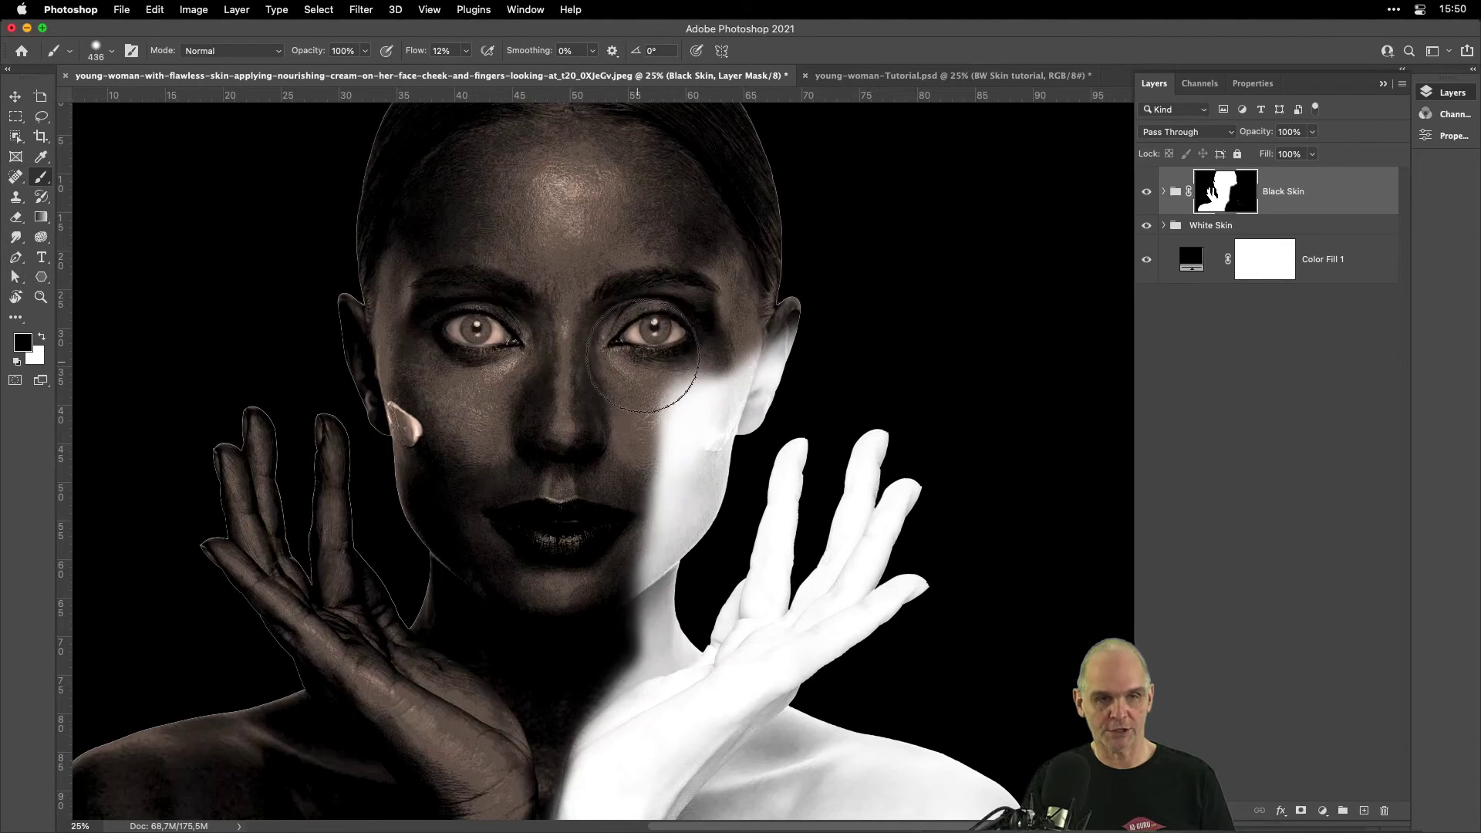
pyautogui.moveTo(646, 352)
pyautogui.mouseDown()
pyautogui.moveTo(689, 360)
pyautogui.moveTo(645, 351)
pyautogui.moveTo(637, 366)
pyautogui.moveTo(682, 342)
pyautogui.moveTo(662, 337)
pyautogui.moveTo(631, 376)
pyautogui.moveTo(679, 336)
pyautogui.moveTo(732, 373)
pyautogui.moveTo(786, 351)
pyautogui.moveTo(741, 385)
pyautogui.moveTo(700, 377)
pyautogui.moveTo(762, 386)
pyautogui.moveTo(820, 353)
pyautogui.mouseUp()
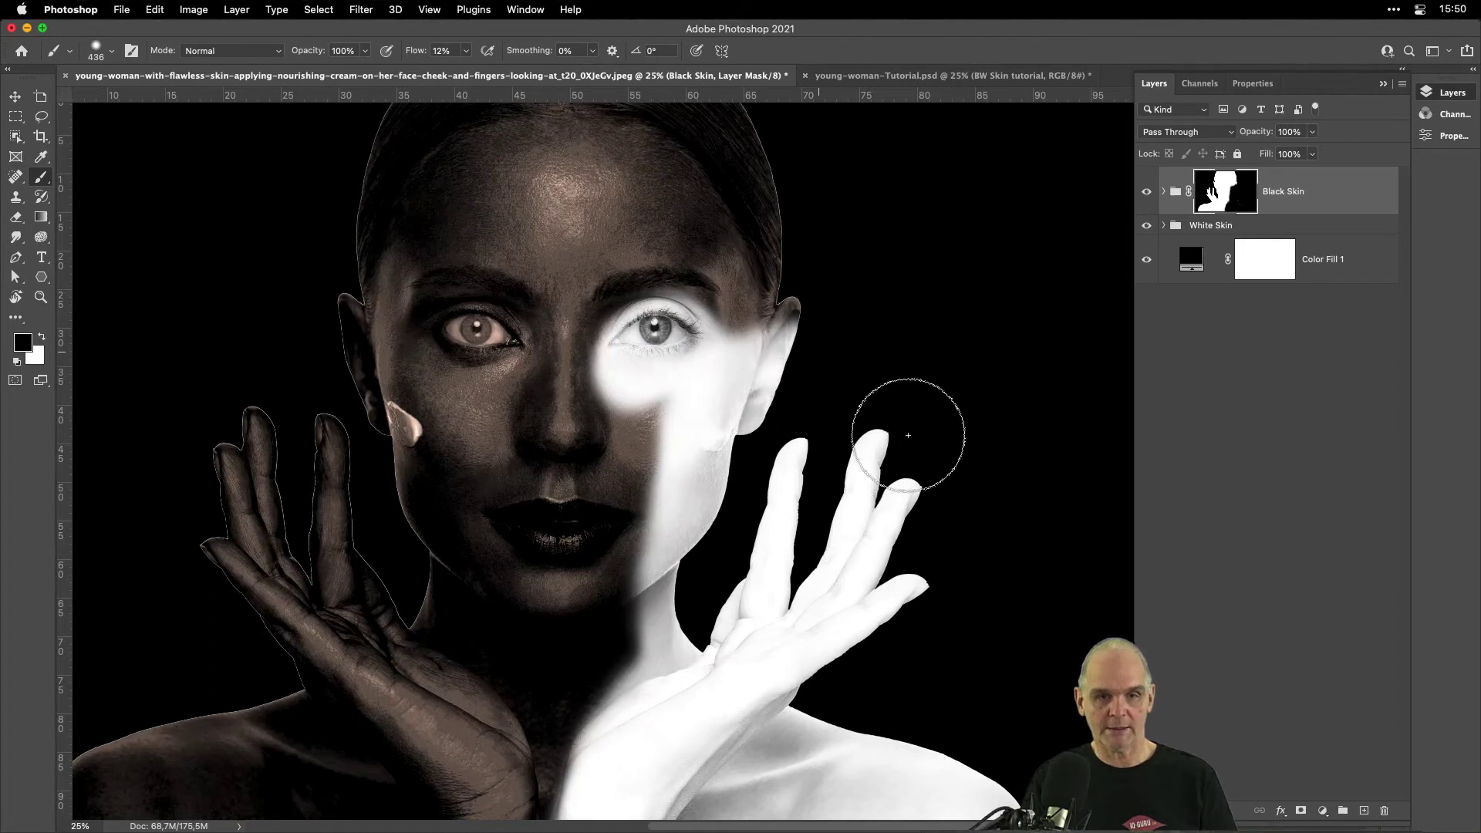
pyautogui.moveTo(796, 417)
pyautogui.mouseDown()
pyautogui.moveTo(759, 363)
pyautogui.moveTo(793, 318)
pyautogui.moveTo(727, 369)
pyautogui.moveTo(769, 351)
pyautogui.moveTo(709, 361)
pyautogui.moveTo(676, 325)
pyautogui.moveTo(630, 327)
pyautogui.moveTo(612, 338)
pyautogui.moveTo(611, 380)
pyautogui.moveTo(606, 354)
pyautogui.moveTo(666, 321)
pyautogui.moveTo(645, 311)
pyautogui.moveTo(609, 358)
pyautogui.moveTo(603, 343)
pyautogui.moveTo(638, 326)
pyautogui.moveTo(611, 337)
pyautogui.moveTo(624, 445)
pyautogui.moveTo(625, 407)
pyautogui.moveTo(649, 478)
pyautogui.moveTo(650, 407)
pyautogui.moveTo(695, 500)
pyautogui.moveTo(722, 411)
pyautogui.moveTo(766, 383)
pyautogui.moveTo(713, 482)
pyautogui.moveTo(623, 423)
pyautogui.moveTo(640, 562)
pyautogui.moveTo(769, 483)
pyautogui.mouseUp()
# Using a 208 px brush, paint black on the group mask along the nose and across half of the lips and chin.
pyautogui.press('super+plus')
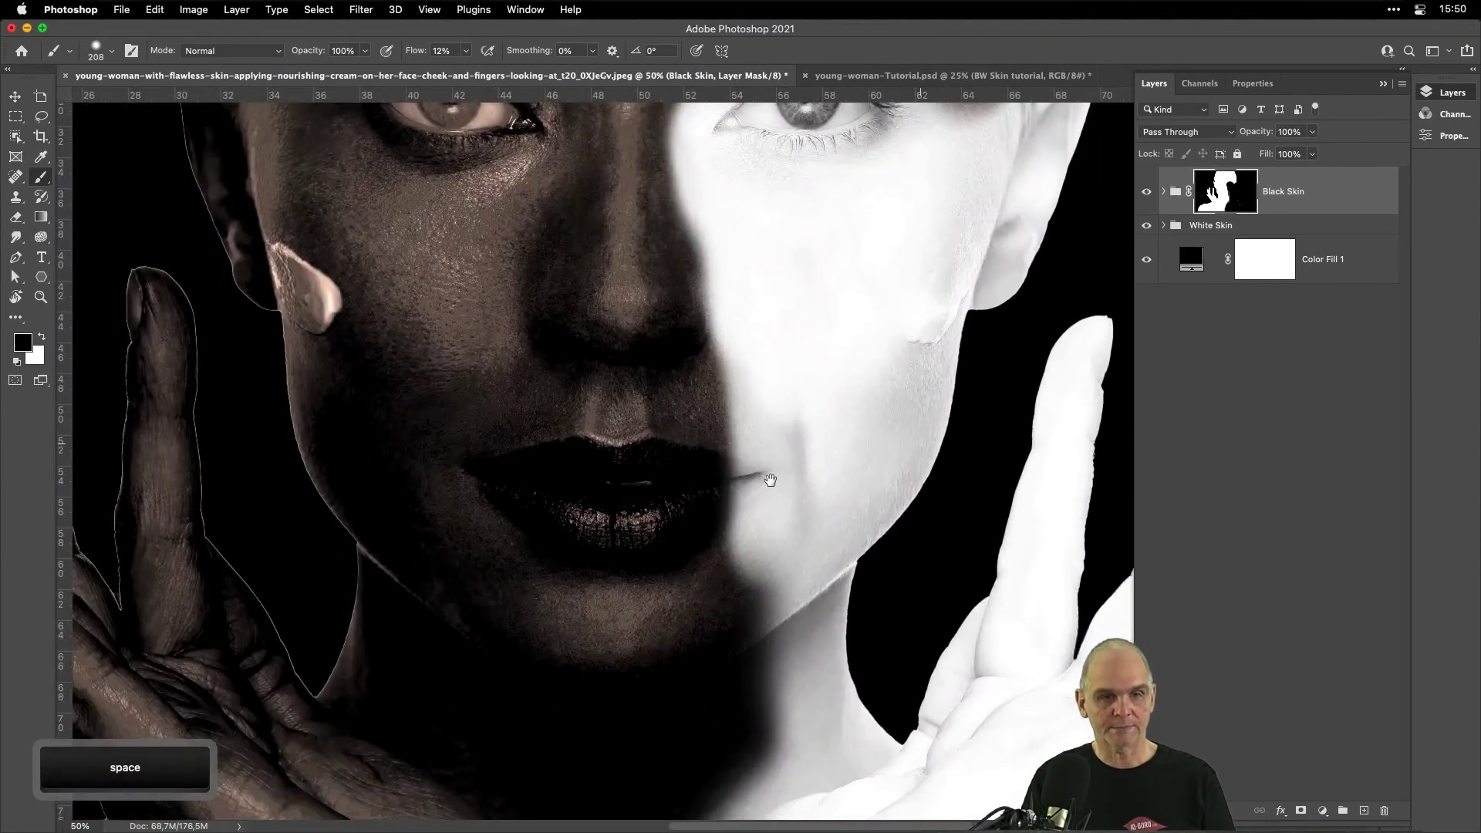
pyautogui.moveTo(725, 170); pyautogui.dragTo(751, 358)
pyautogui.moveTo(727, 241)
pyautogui.mouseDown()
pyautogui.moveTo(751, 331)
pyautogui.moveTo(743, 621)
pyautogui.mouseUp()
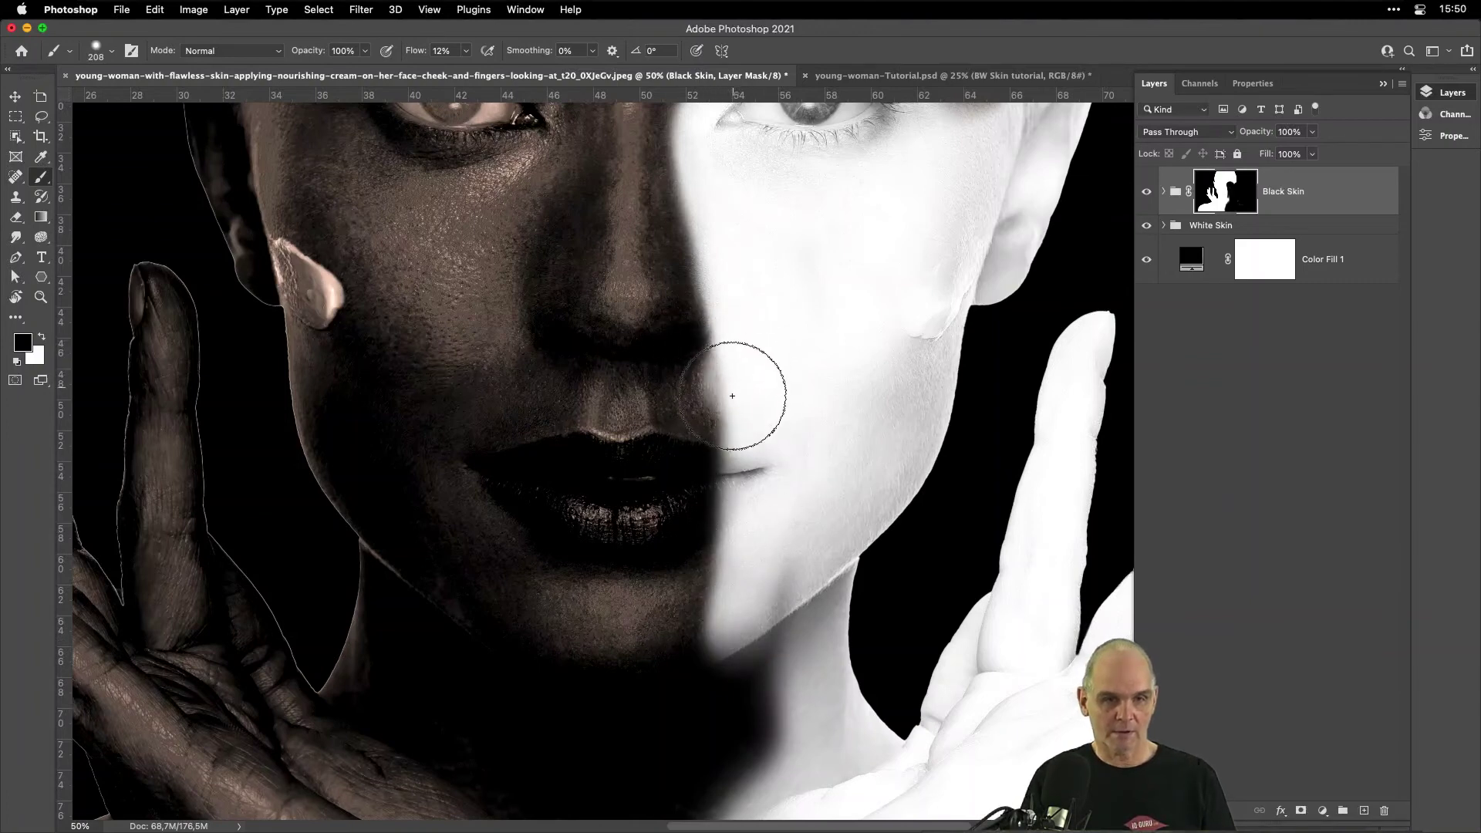
pyautogui.moveTo(719, 426)
pyautogui.mouseDown()
pyautogui.moveTo(746, 305)
pyautogui.moveTo(740, 395)
pyautogui.moveTo(682, 476)
pyautogui.moveTo(667, 543)
pyautogui.moveTo(717, 451)
pyautogui.moveTo(719, 423)
pyautogui.moveTo(669, 530)
pyautogui.moveTo(705, 411)
pyautogui.moveTo(668, 468)
pyautogui.moveTo(664, 516)
pyautogui.moveTo(712, 401)
pyautogui.moveTo(681, 479)
pyautogui.moveTo(696, 398)
pyautogui.moveTo(677, 436)
pyautogui.moveTo(701, 625)
pyautogui.moveTo(711, 452)
pyautogui.moveTo(723, 594)
pyautogui.moveTo(726, 419)
pyautogui.moveTo(726, 623)
pyautogui.moveTo(669, 494)
pyautogui.moveTo(688, 593)
pyautogui.moveTo(711, 625)
pyautogui.moveTo(656, 526)
pyautogui.moveTo(700, 612)
pyautogui.moveTo(667, 508)
pyautogui.moveTo(692, 442)
pyautogui.mouseUp()
pyautogui.moveTo(734, 389)
pyautogui.mouseDown()
pyautogui.moveTo(763, 338)
pyautogui.moveTo(708, 400)
pyautogui.mouseUp()
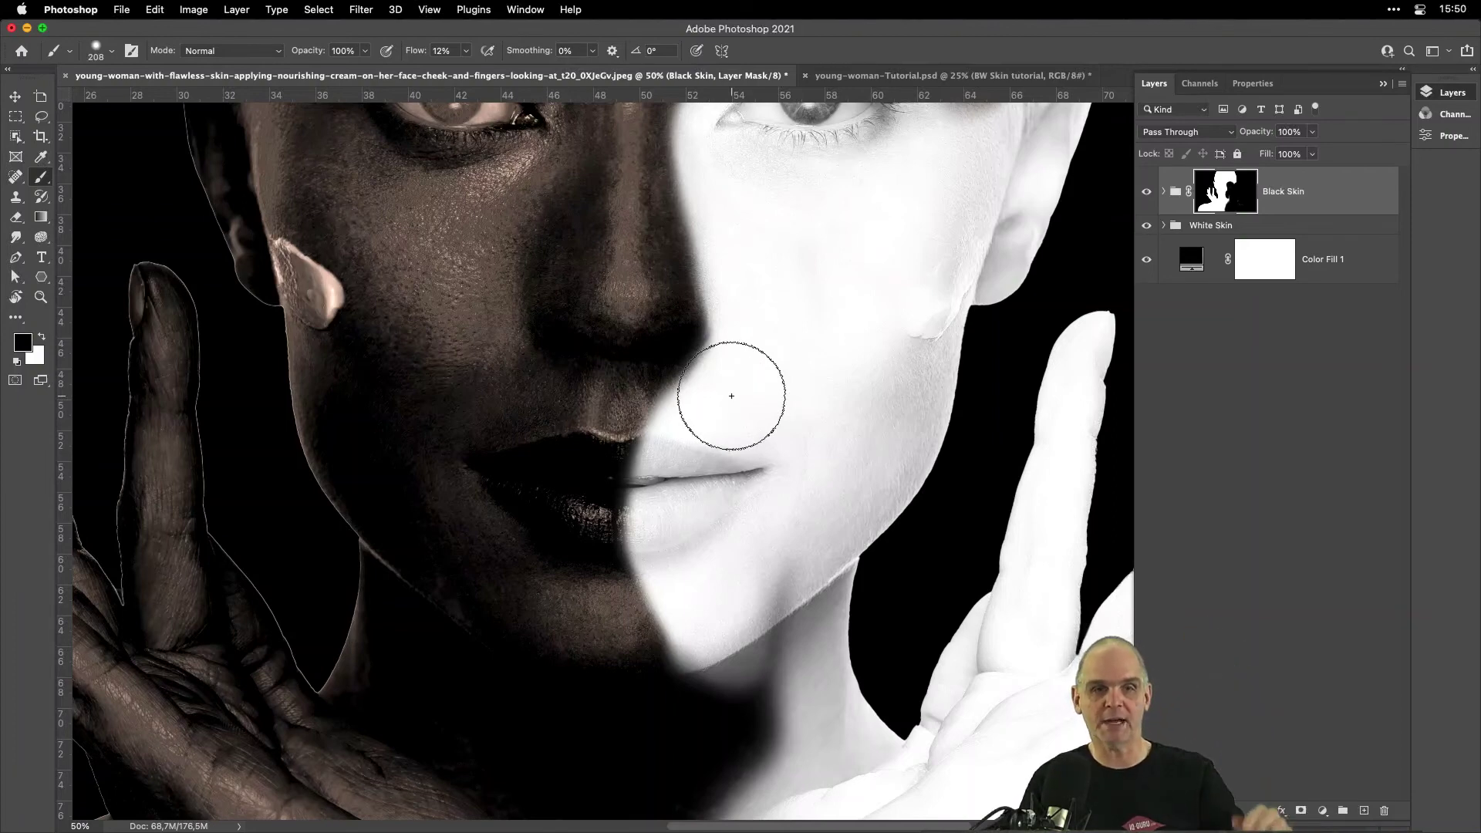
# Extend the black paint on the group mask under the lower lip, along the chin and down the neck.
pyautogui.press('space')
pyautogui.moveTo(734, 576); pyautogui.dragTo(805, 366)
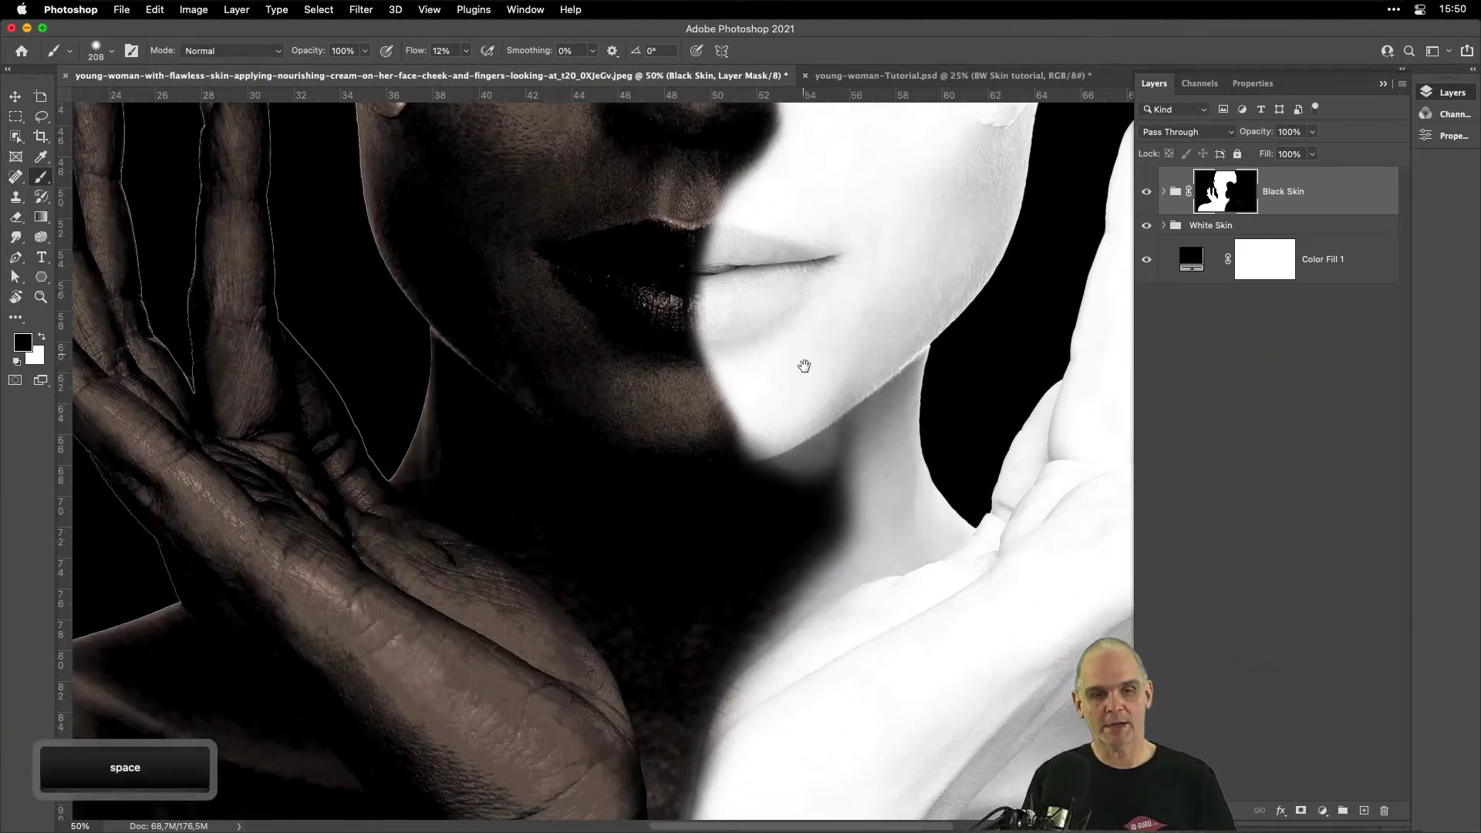
pyautogui.moveTo(820, 468)
pyautogui.mouseDown()
pyautogui.moveTo(797, 392)
pyautogui.moveTo(850, 535)
pyautogui.moveTo(800, 365)
pyautogui.moveTo(822, 506)
pyautogui.moveTo(733, 339)
pyautogui.moveTo(773, 446)
pyautogui.moveTo(719, 371)
pyautogui.mouseUp()
pyautogui.moveTo(735, 315)
pyautogui.mouseDown()
pyautogui.moveTo(718, 378)
pyautogui.moveTo(732, 279)
pyautogui.moveTo(722, 348)
pyautogui.moveTo(732, 278)
pyautogui.moveTo(761, 247)
pyautogui.moveTo(733, 370)
pyautogui.moveTo(725, 346)
pyautogui.moveTo(746, 253)
pyautogui.moveTo(728, 290)
pyautogui.moveTo(733, 386)
pyautogui.moveTo(806, 453)
pyautogui.mouseUp()
pyautogui.moveTo(793, 466)
pyautogui.mouseDown()
pyautogui.moveTo(803, 511)
pyautogui.moveTo(760, 449)
pyautogui.moveTo(806, 529)
pyautogui.moveTo(791, 650)
pyautogui.mouseUp()
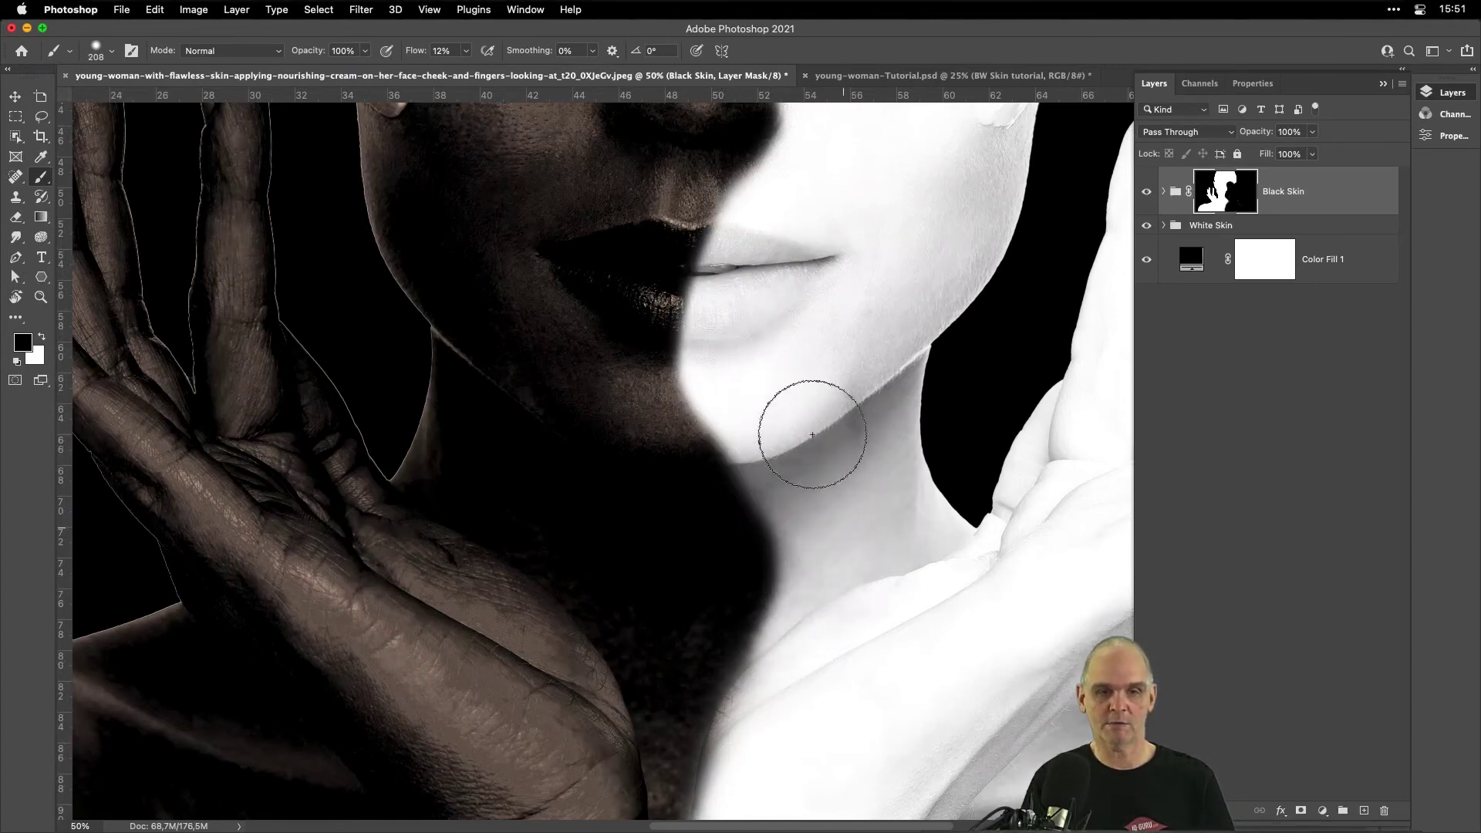
# Paint black on the group mask along the inner edge of the white wrist and up to the neck.
pyautogui.press('space')
pyautogui.moveTo(895, 634); pyautogui.dragTo(852, 288)
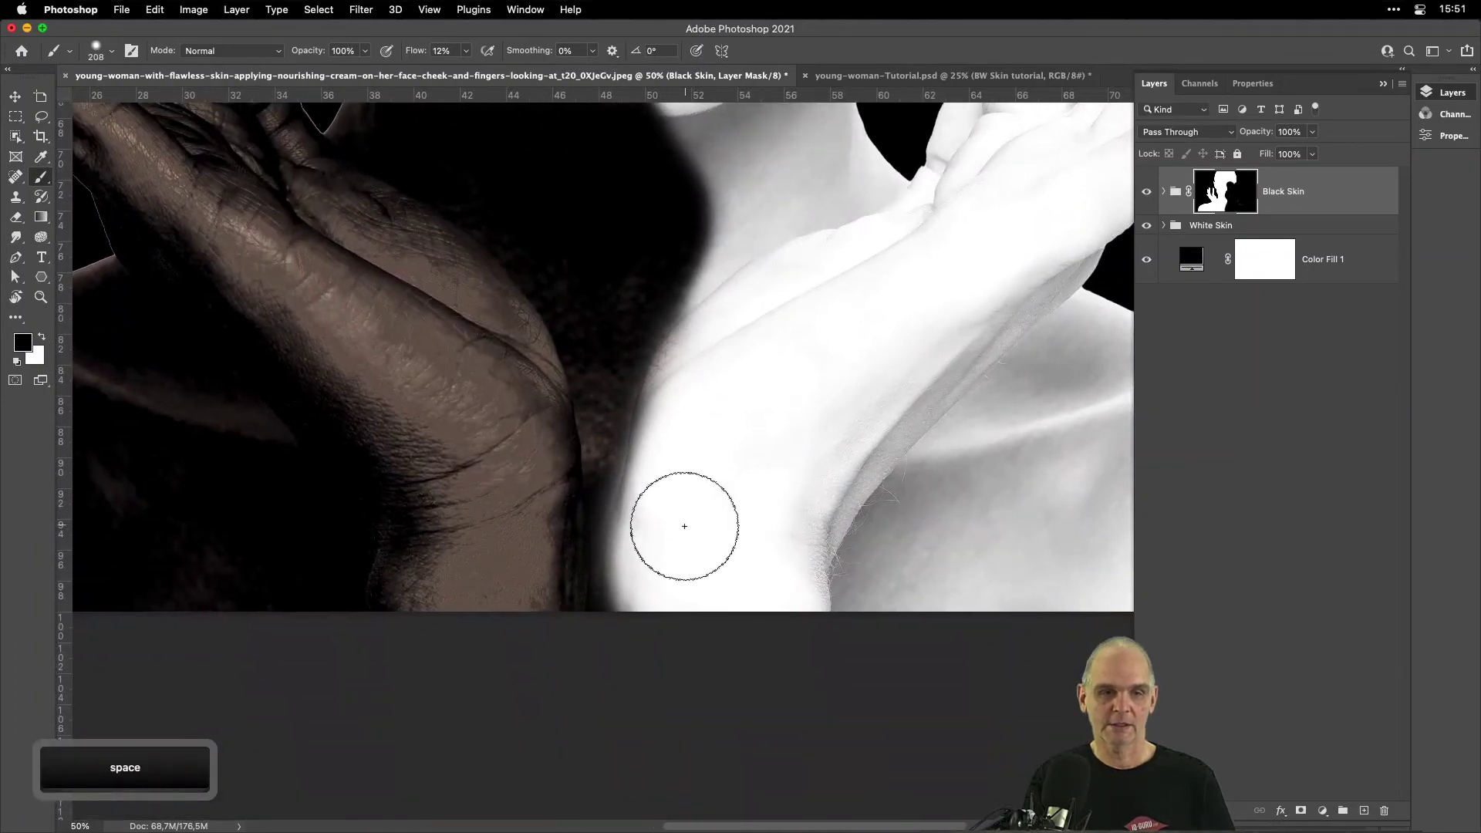
pyautogui.moveTo(682, 519)
pyautogui.mouseDown()
pyautogui.moveTo(659, 564)
pyautogui.moveTo(670, 446)
pyautogui.moveTo(662, 587)
pyautogui.moveTo(667, 480)
pyautogui.moveTo(708, 367)
pyautogui.moveTo(681, 415)
pyautogui.moveTo(704, 371)
pyautogui.moveTo(688, 404)
pyautogui.moveTo(706, 404)
pyautogui.moveTo(732, 244)
pyautogui.moveTo(710, 200)
pyautogui.moveTo(715, 169)
pyautogui.moveTo(730, 199)
pyautogui.moveTo(726, 302)
pyautogui.moveTo(650, 590)
pyautogui.moveTo(661, 447)
pyautogui.moveTo(721, 261)
pyautogui.moveTo(713, 195)
pyautogui.mouseUp()
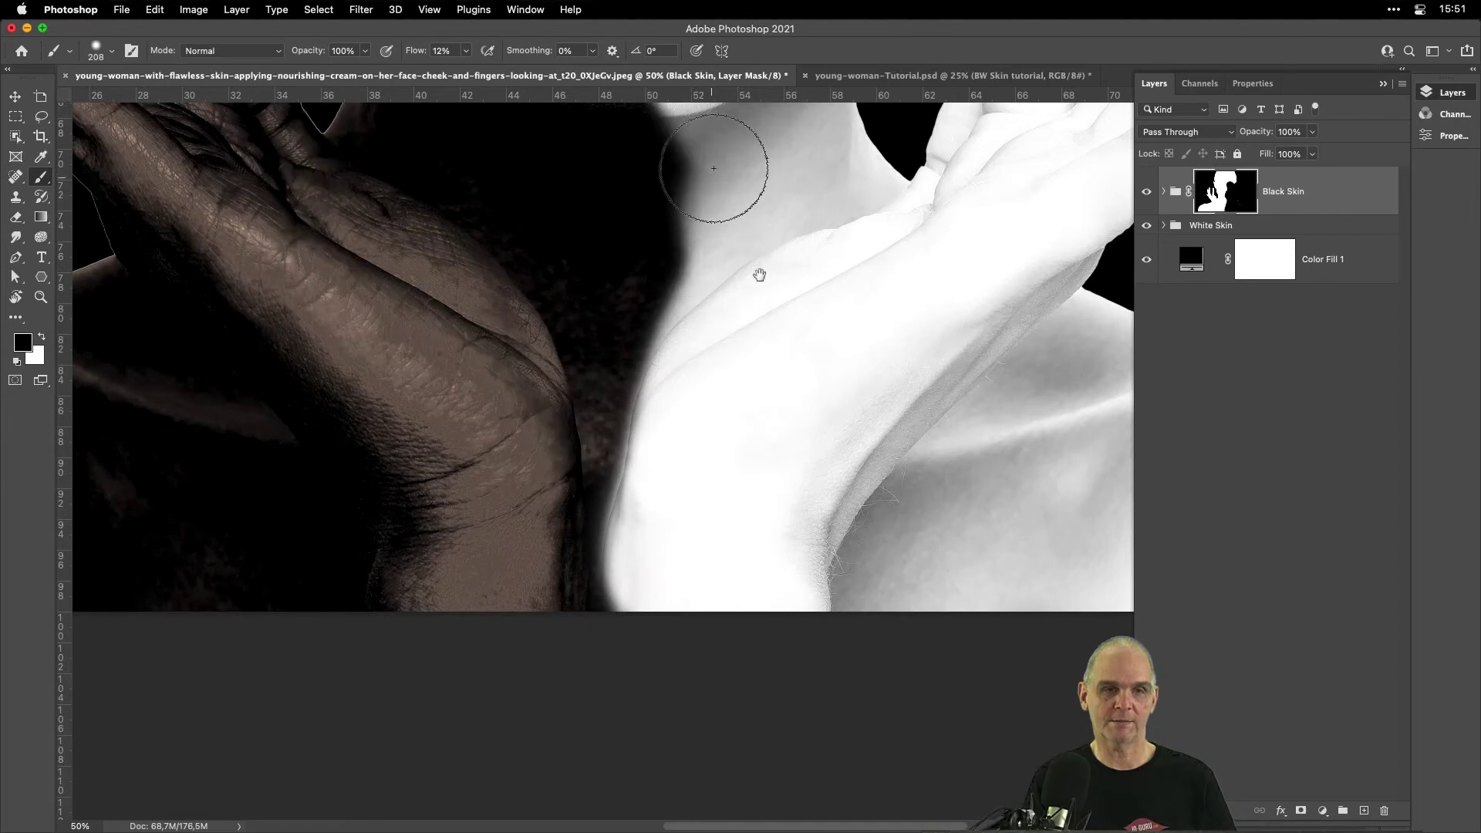
pyautogui.press('space')
pyautogui.moveTo(760, 274); pyautogui.dragTo(734, 519)
# Paint white on the group mask below the chin to curve the neck's dividing edge, and touch up the neck with black.
pyautogui.press('x')
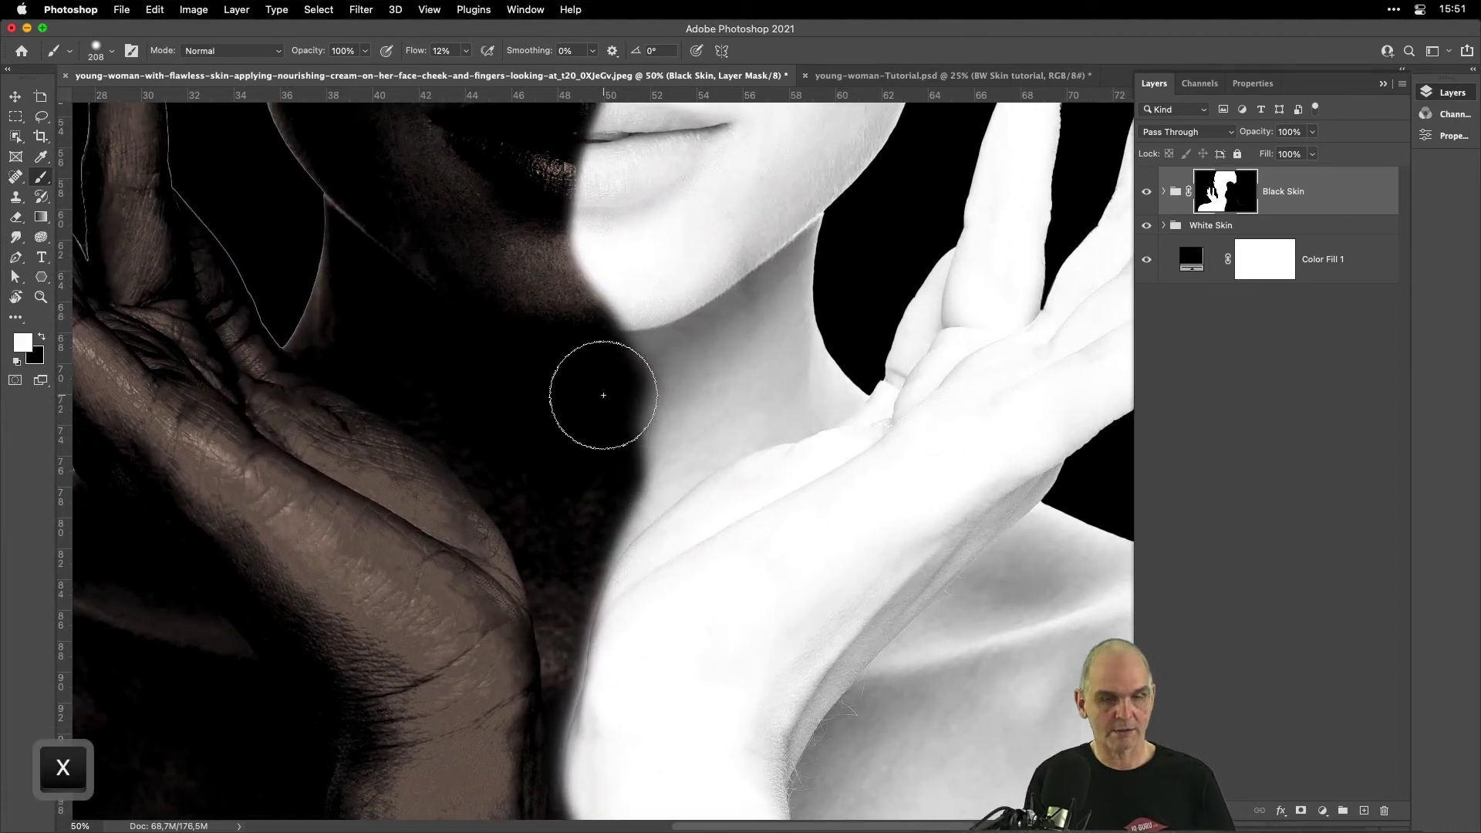
pyautogui.moveTo(602, 394)
pyautogui.mouseDown()
pyautogui.moveTo(615, 416)
pyautogui.moveTo(615, 386)
pyautogui.moveTo(611, 457)
pyautogui.moveTo(621, 437)
pyautogui.mouseUp()
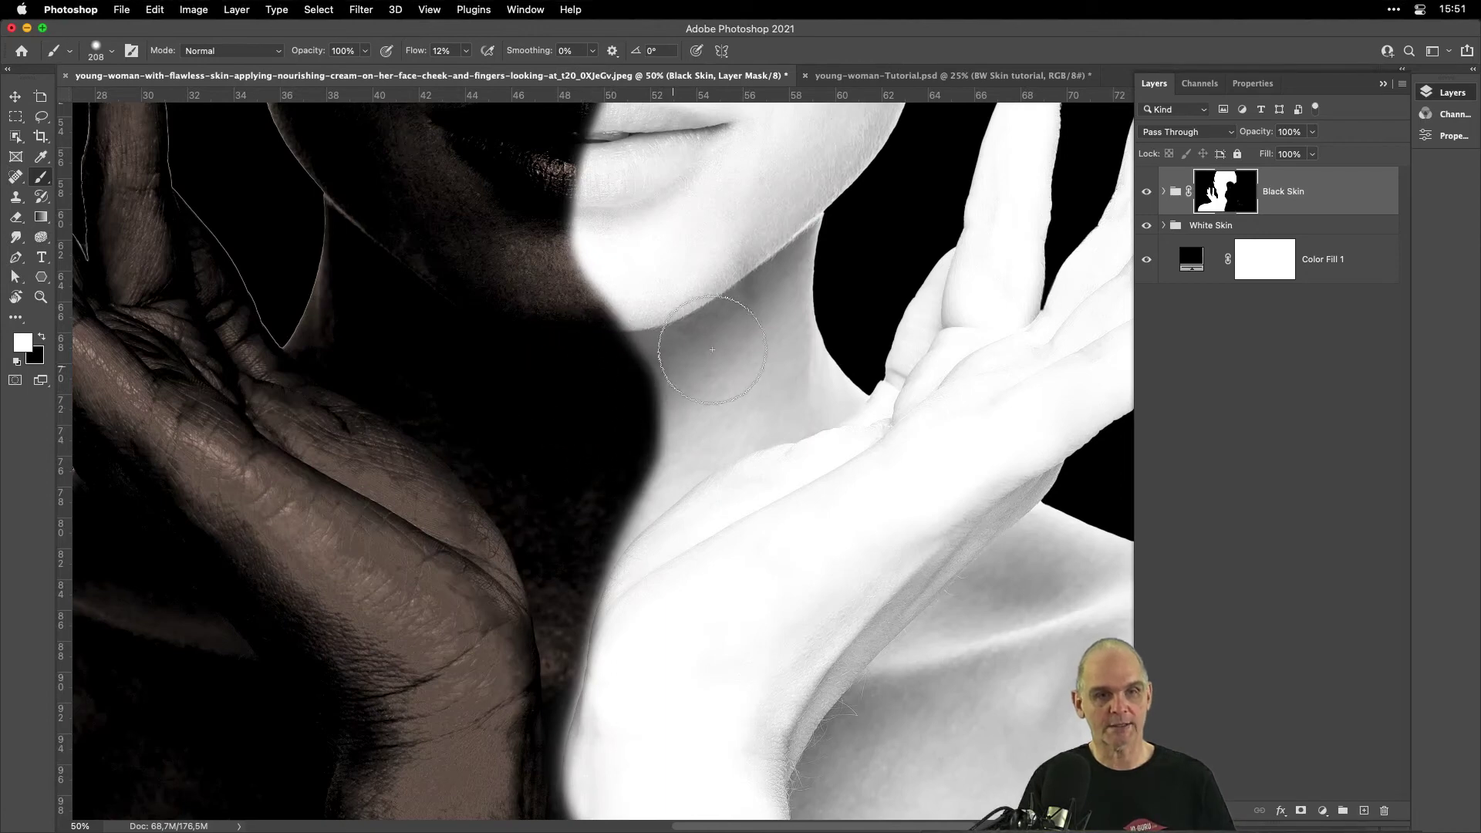
pyautogui.press('x')
pyautogui.moveTo(790, 256)
pyautogui.mouseDown()
pyautogui.moveTo(736, 313)
pyautogui.moveTo(779, 243)
pyautogui.moveTo(809, 239)
pyautogui.moveTo(771, 254)
pyautogui.mouseUp()
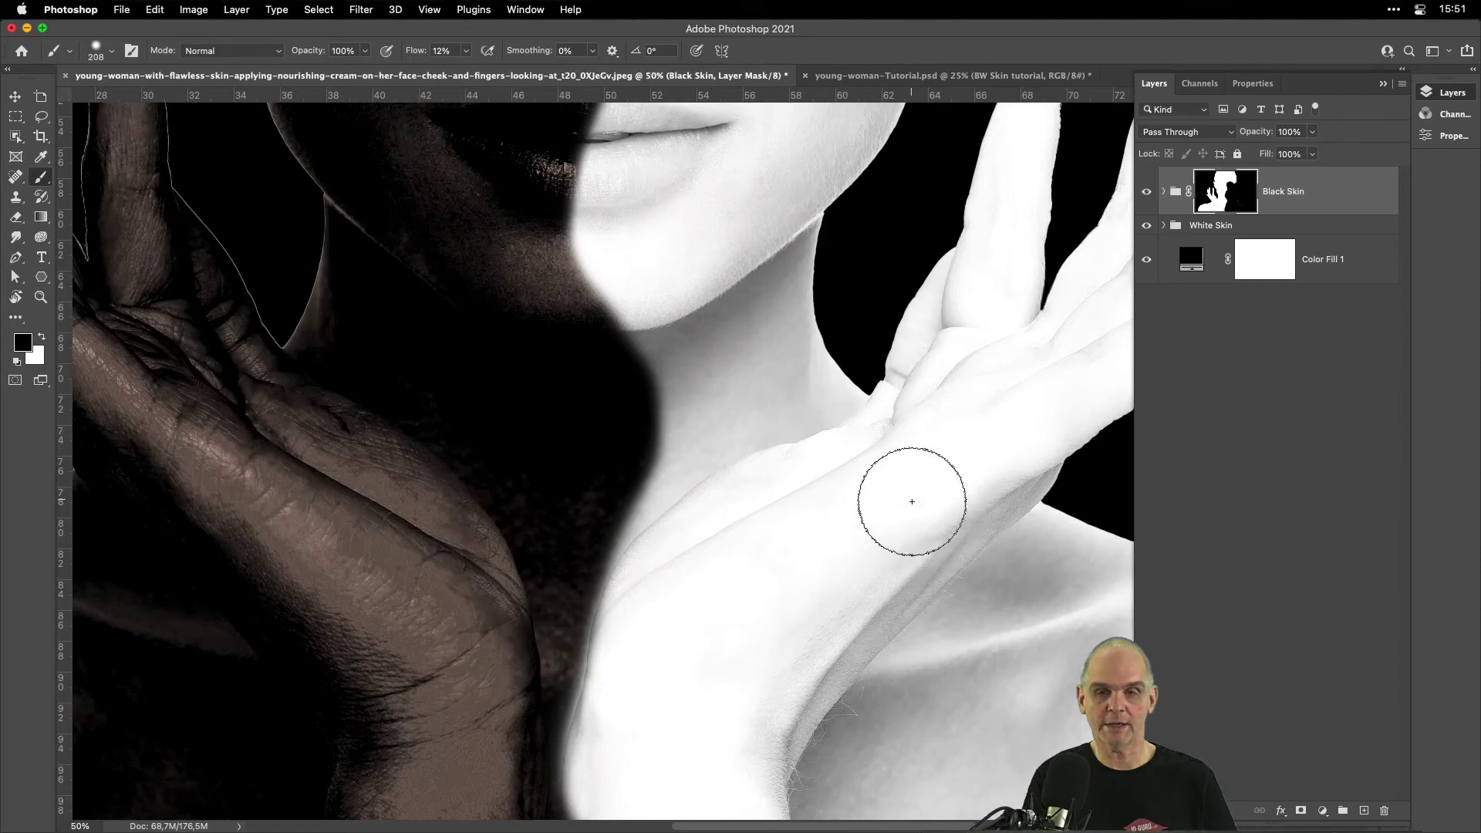
pyautogui.press('space')
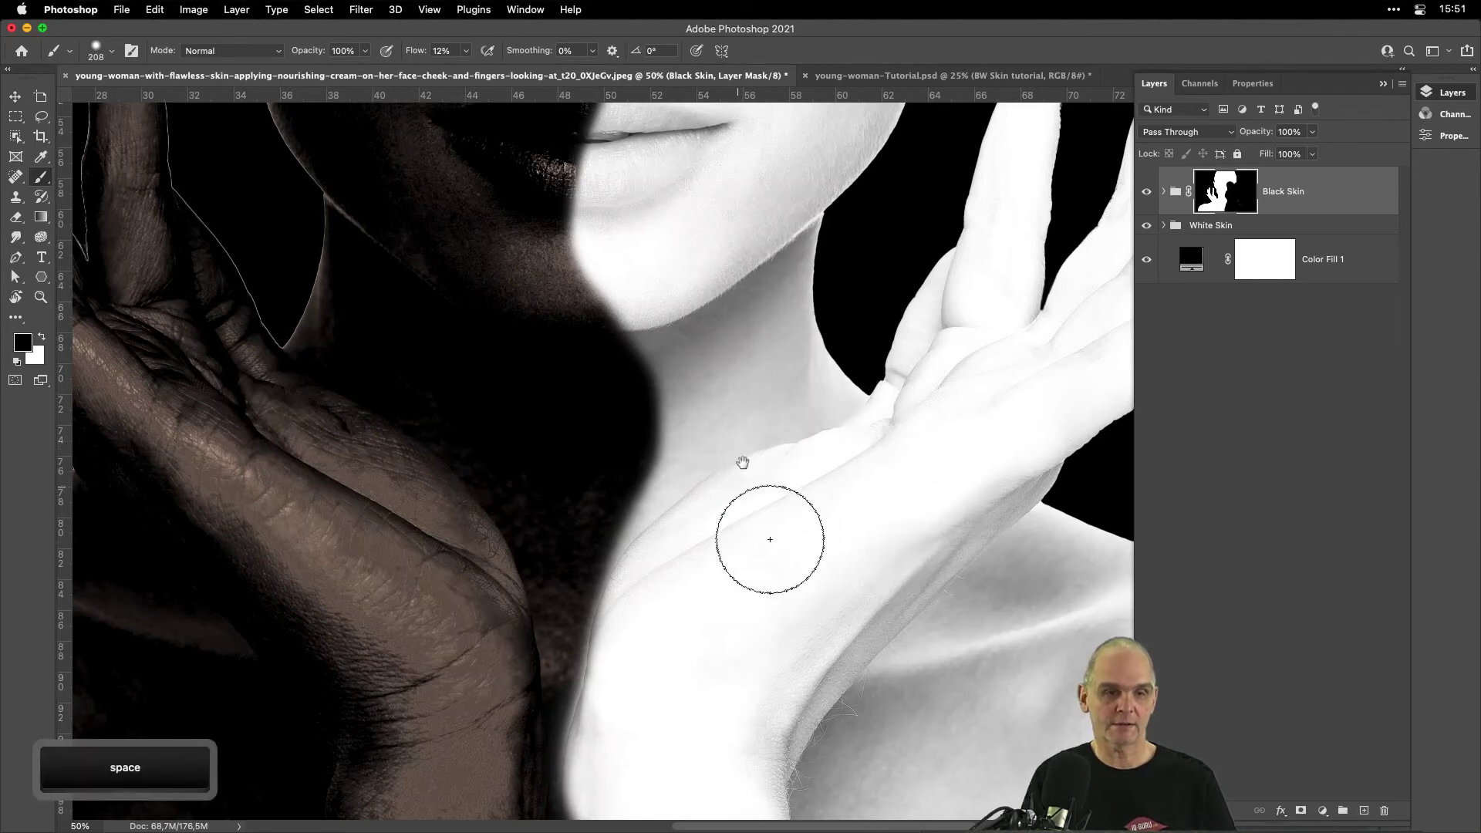
pyautogui.moveTo(786, 361); pyautogui.dragTo(751, 628)
pyautogui.moveTo(652, 414); pyautogui.dragTo(704, 499)
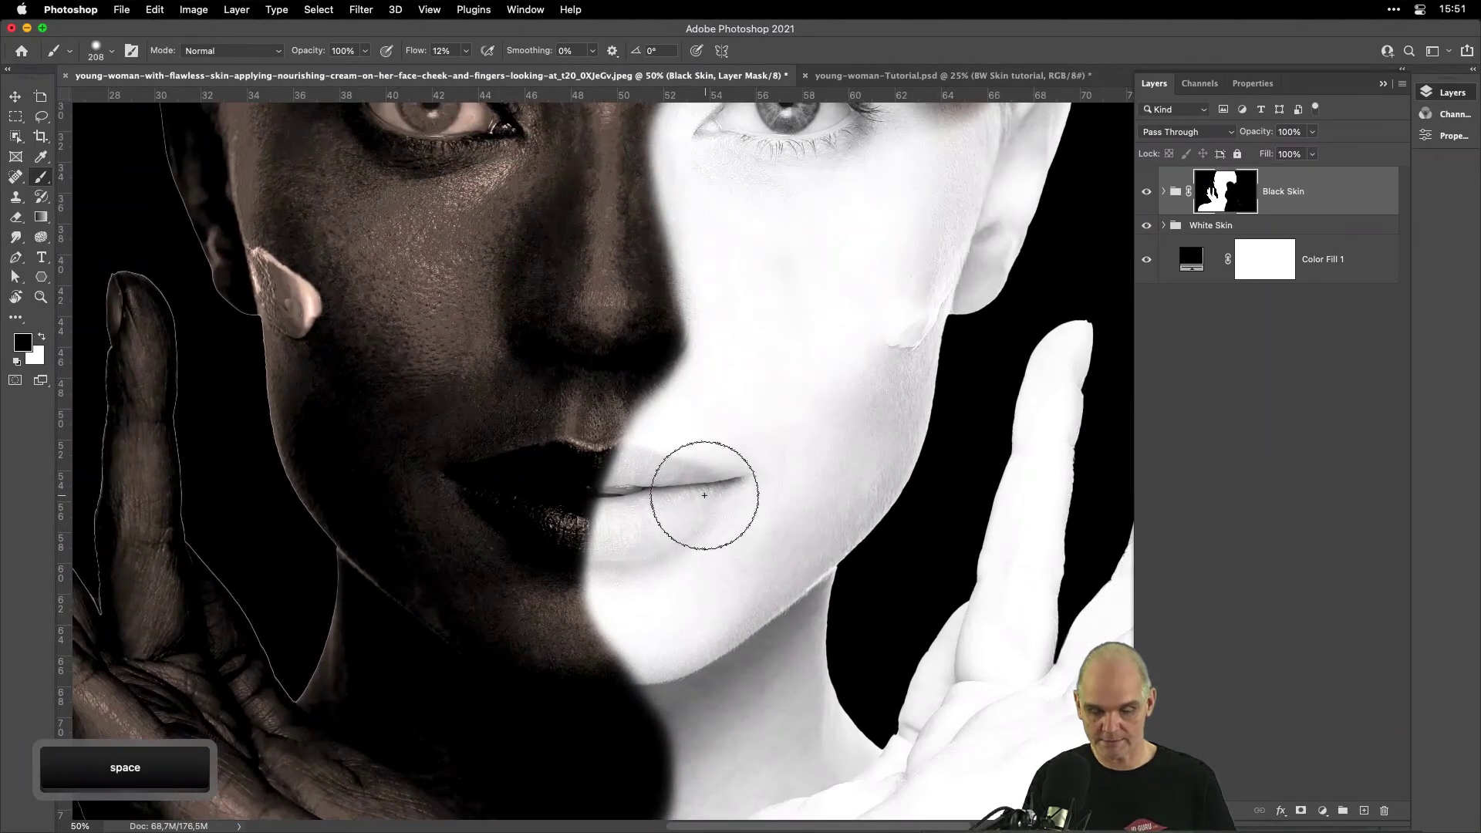
pyautogui.press('super+minus')
pyautogui.press('super+minus')
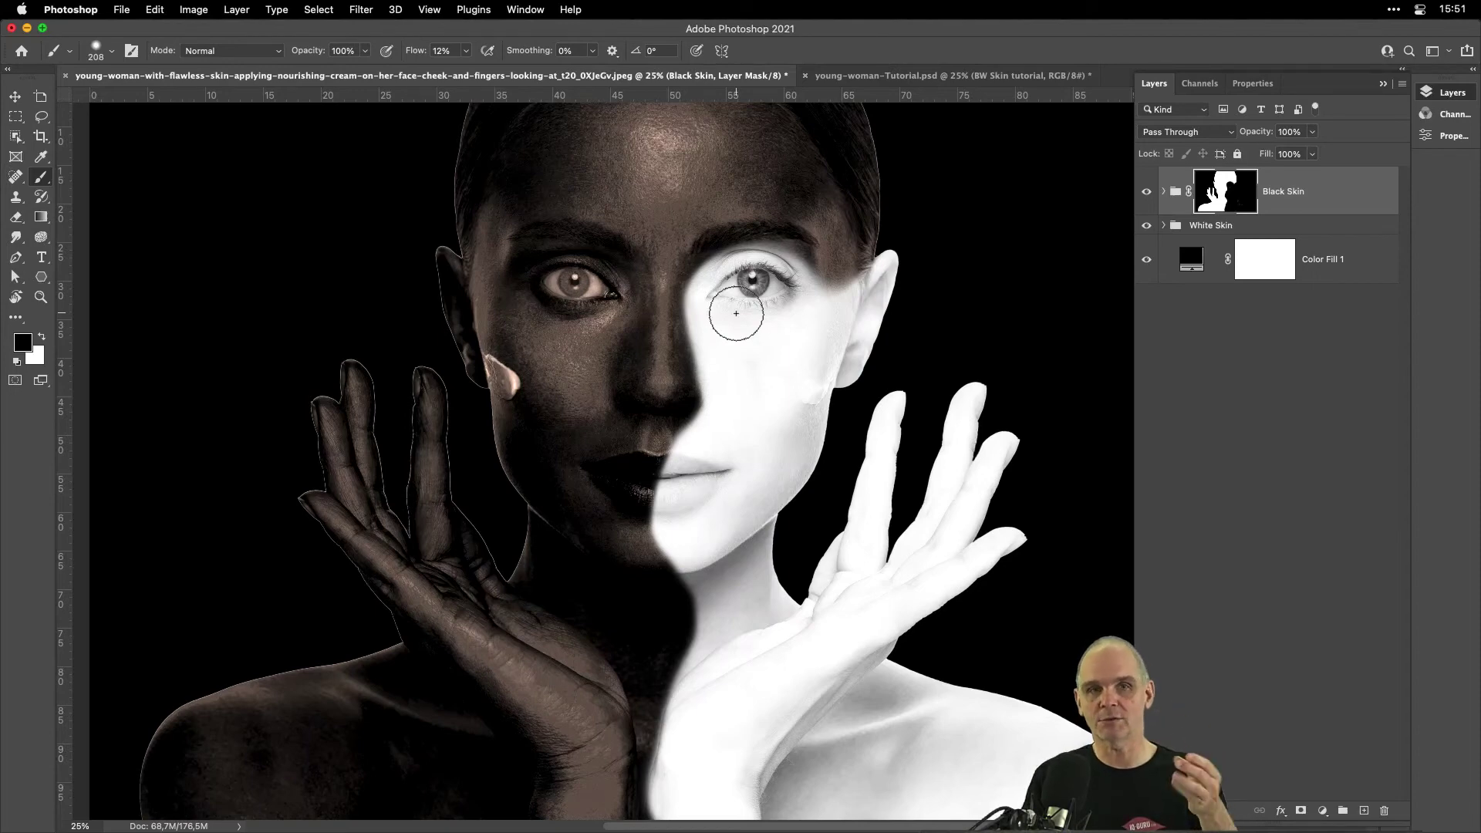
# Expand the Black Skin group and compare the eye with the Black & White adjustment hidden and shown.
pyautogui.click(1279, 354)
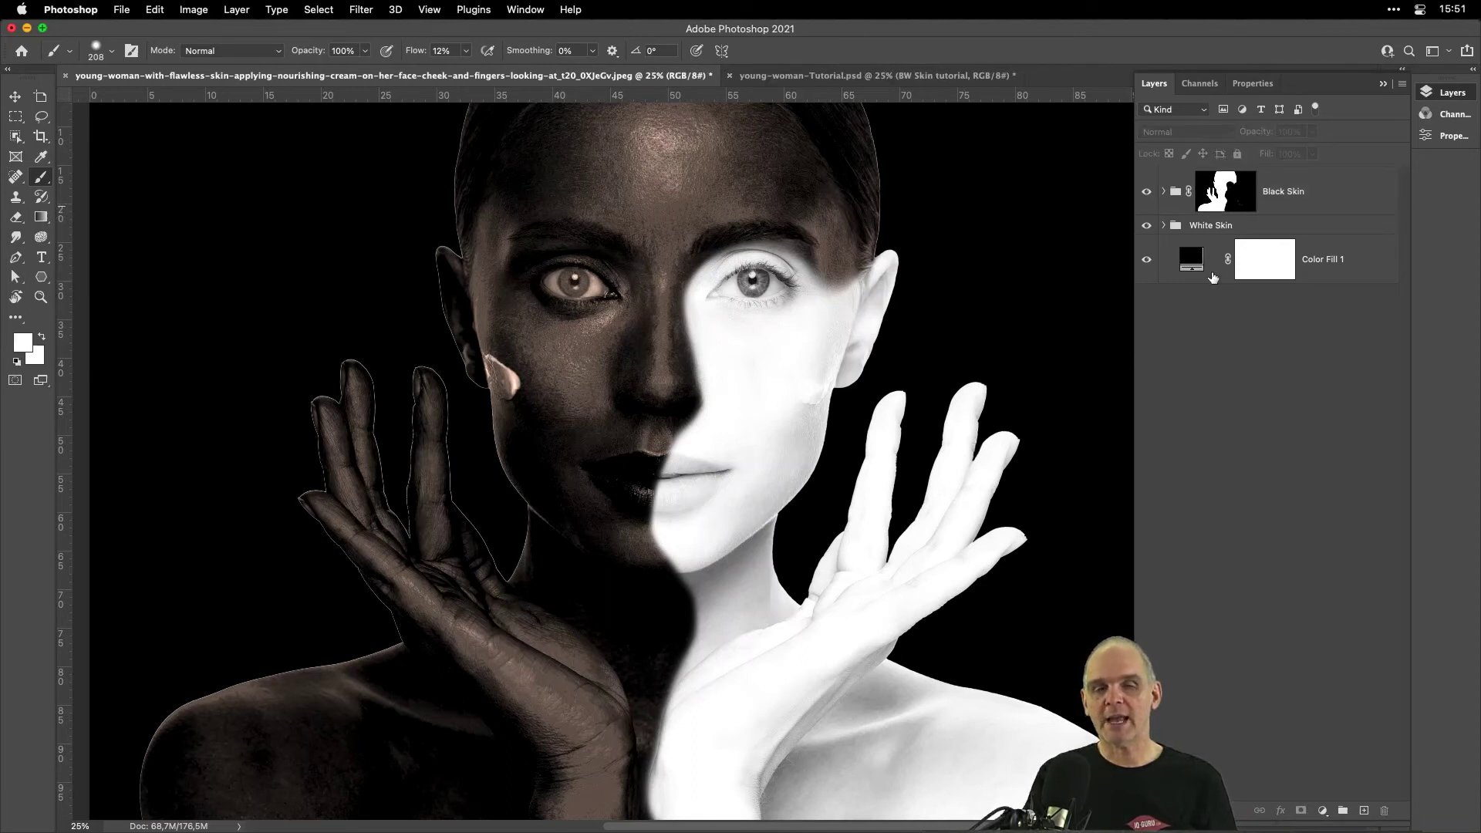
pyautogui.click(1163, 192)
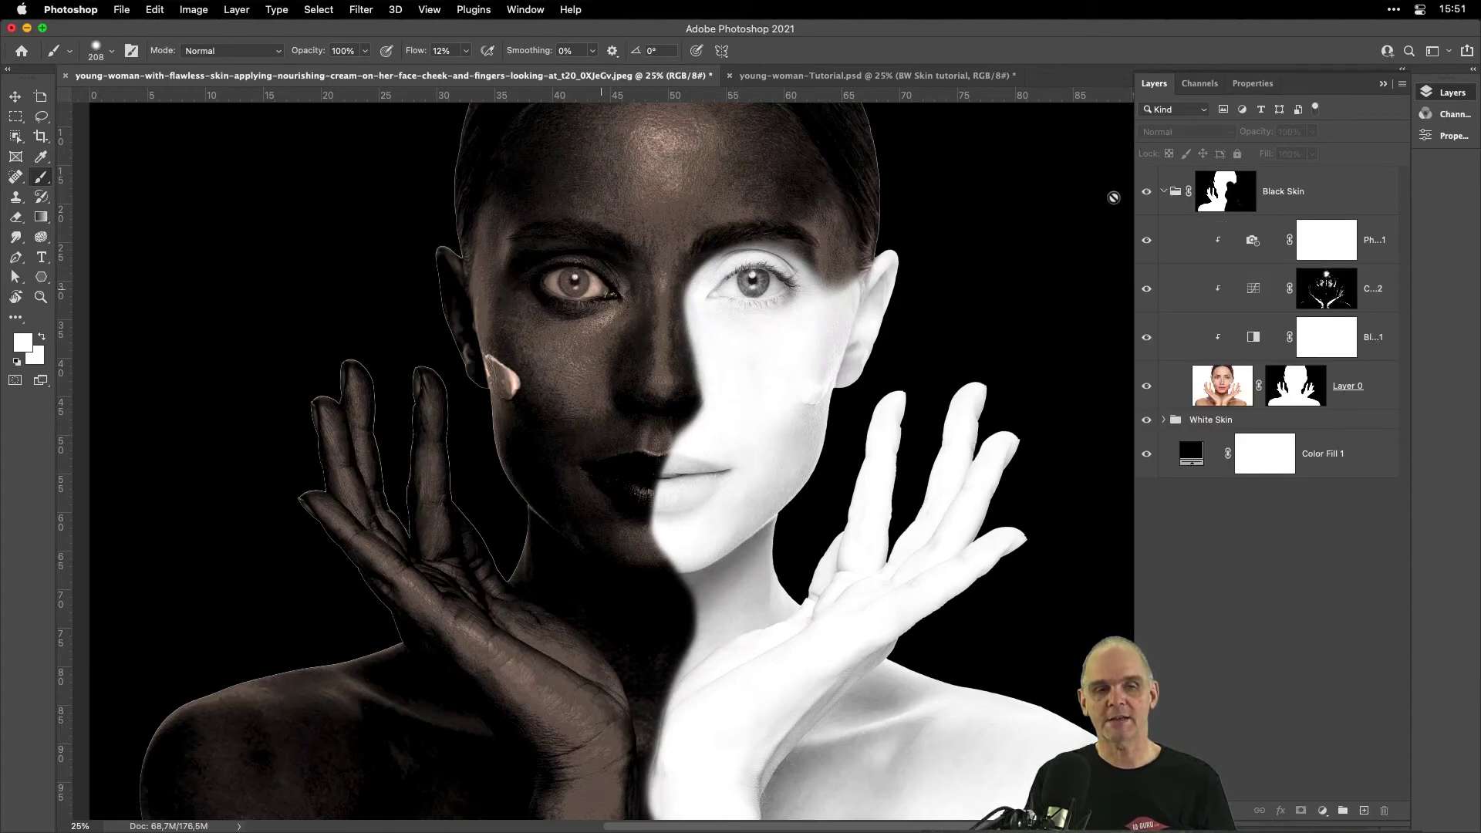
pyautogui.press('super+plus')
pyautogui.press('super+plus')
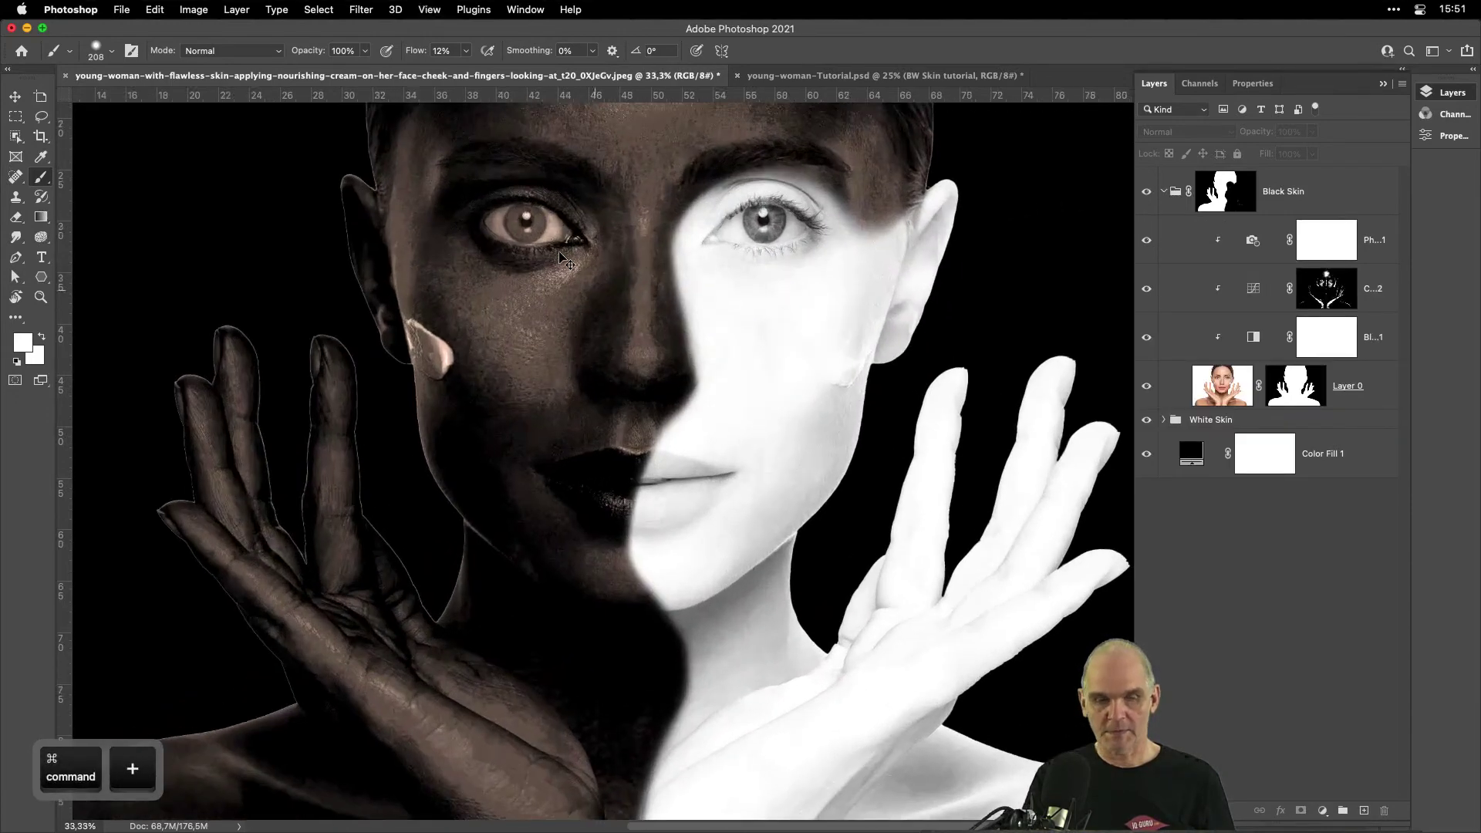
pyautogui.press('space')
pyautogui.moveTo(545, 258); pyautogui.dragTo(536, 410)
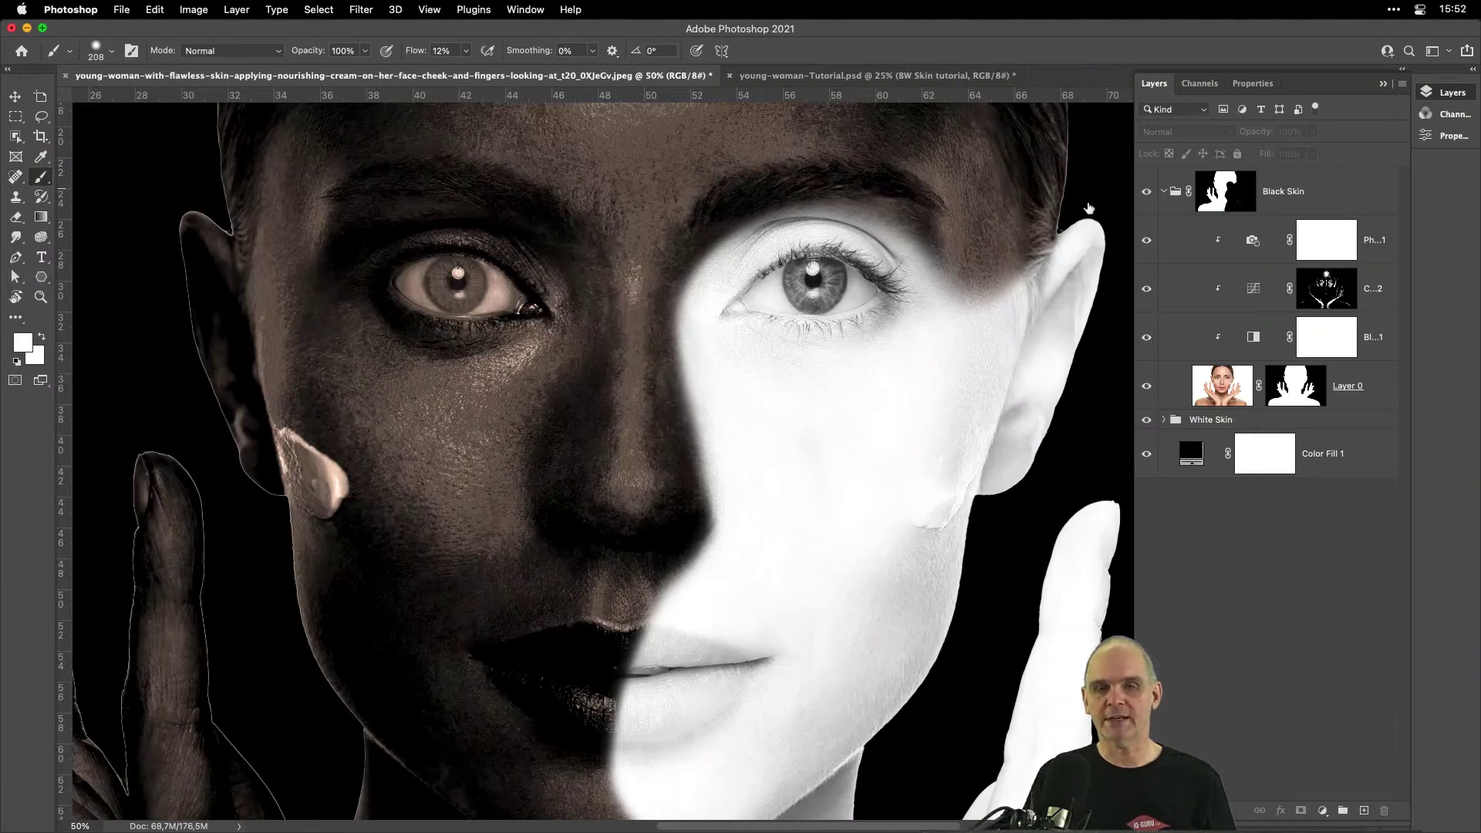
pyautogui.click(1163, 192)
pyautogui.click(1163, 192)
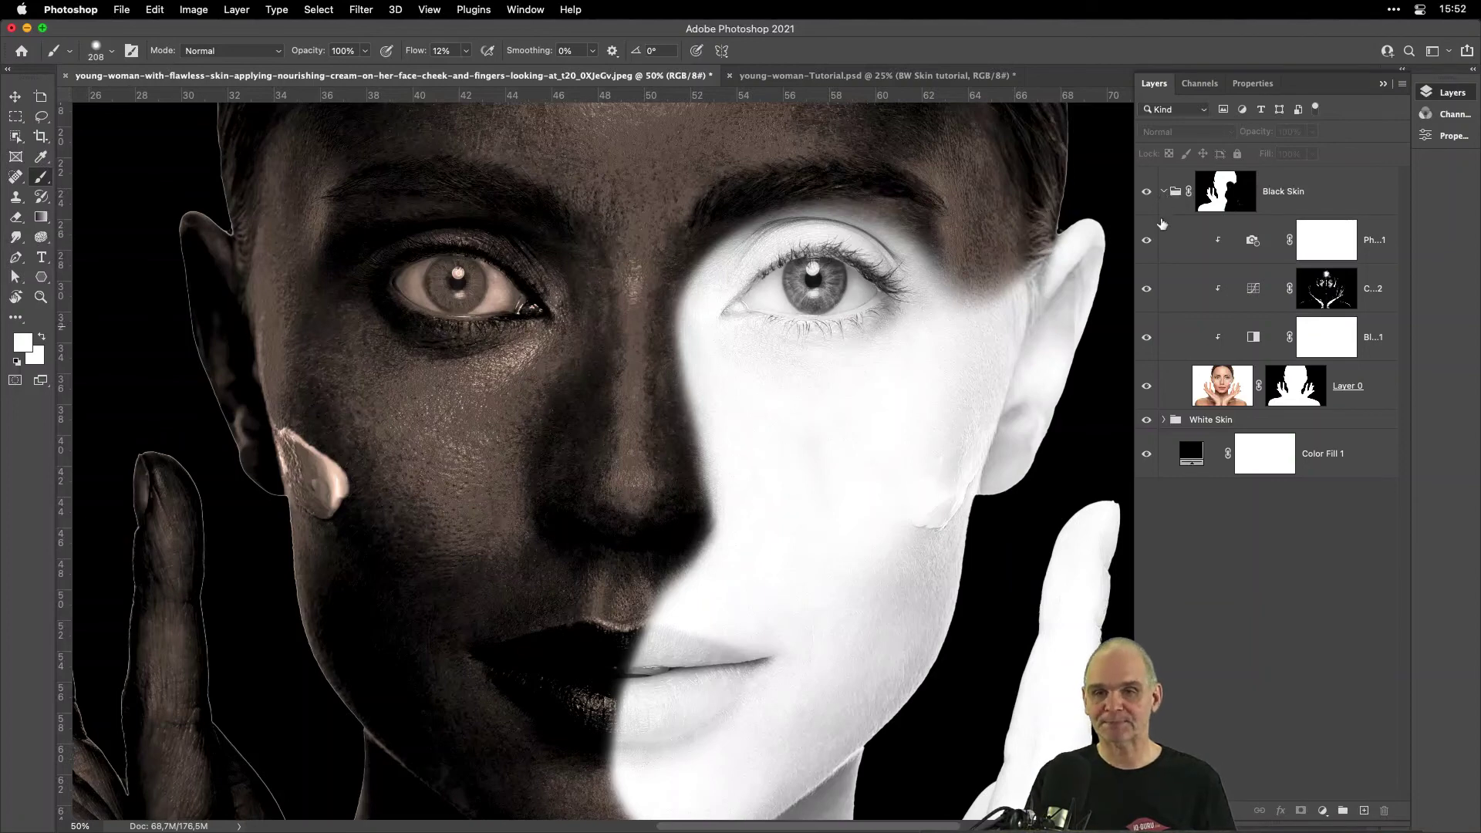
pyautogui.click(1147, 339)
pyautogui.click(1147, 339)
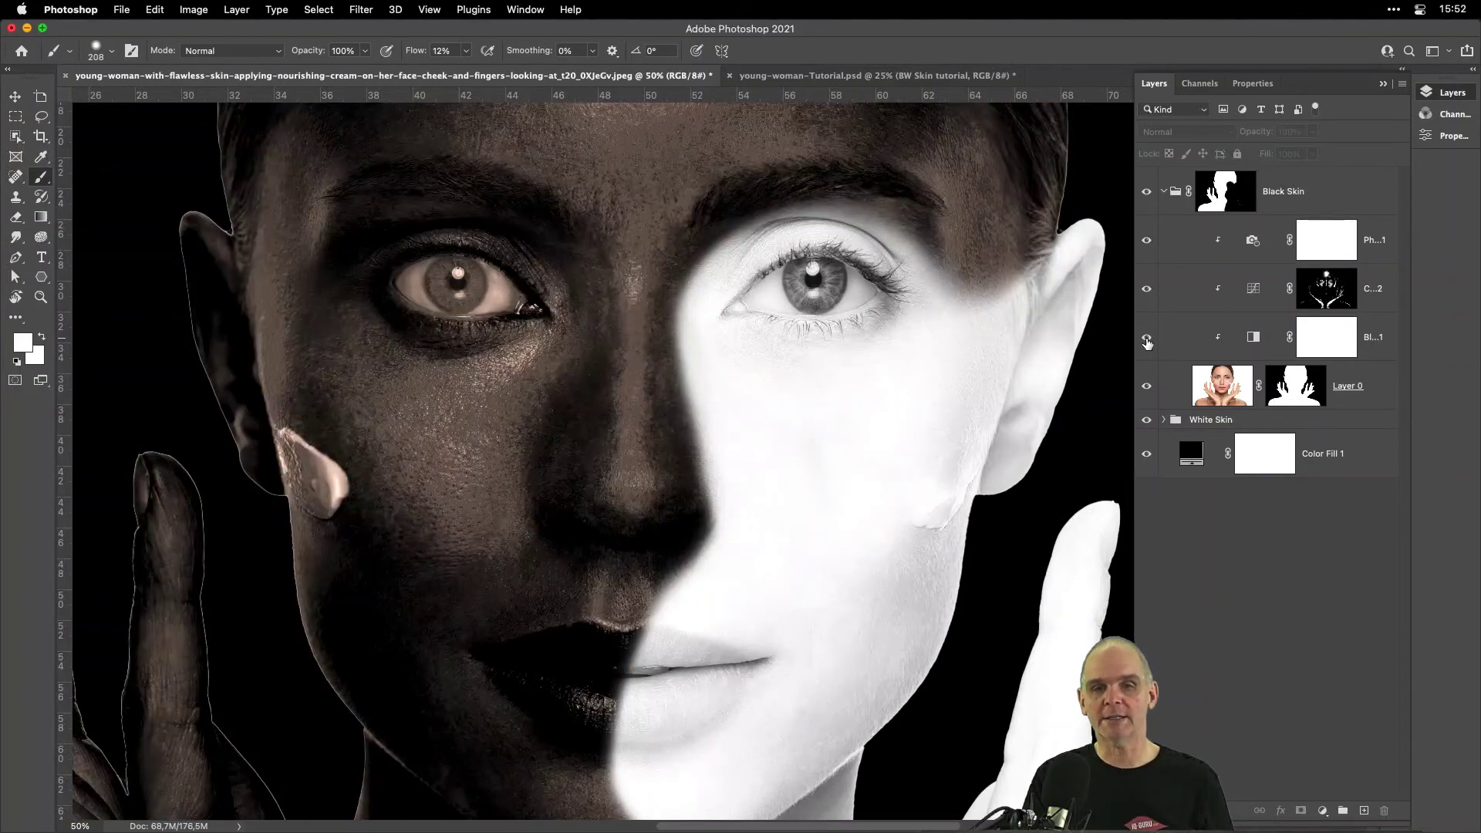
# Paint black on the Black & White adjustment's mask over the inner white of the dark-side eye, using a 21 px brush.
pyautogui.click(1323, 344)
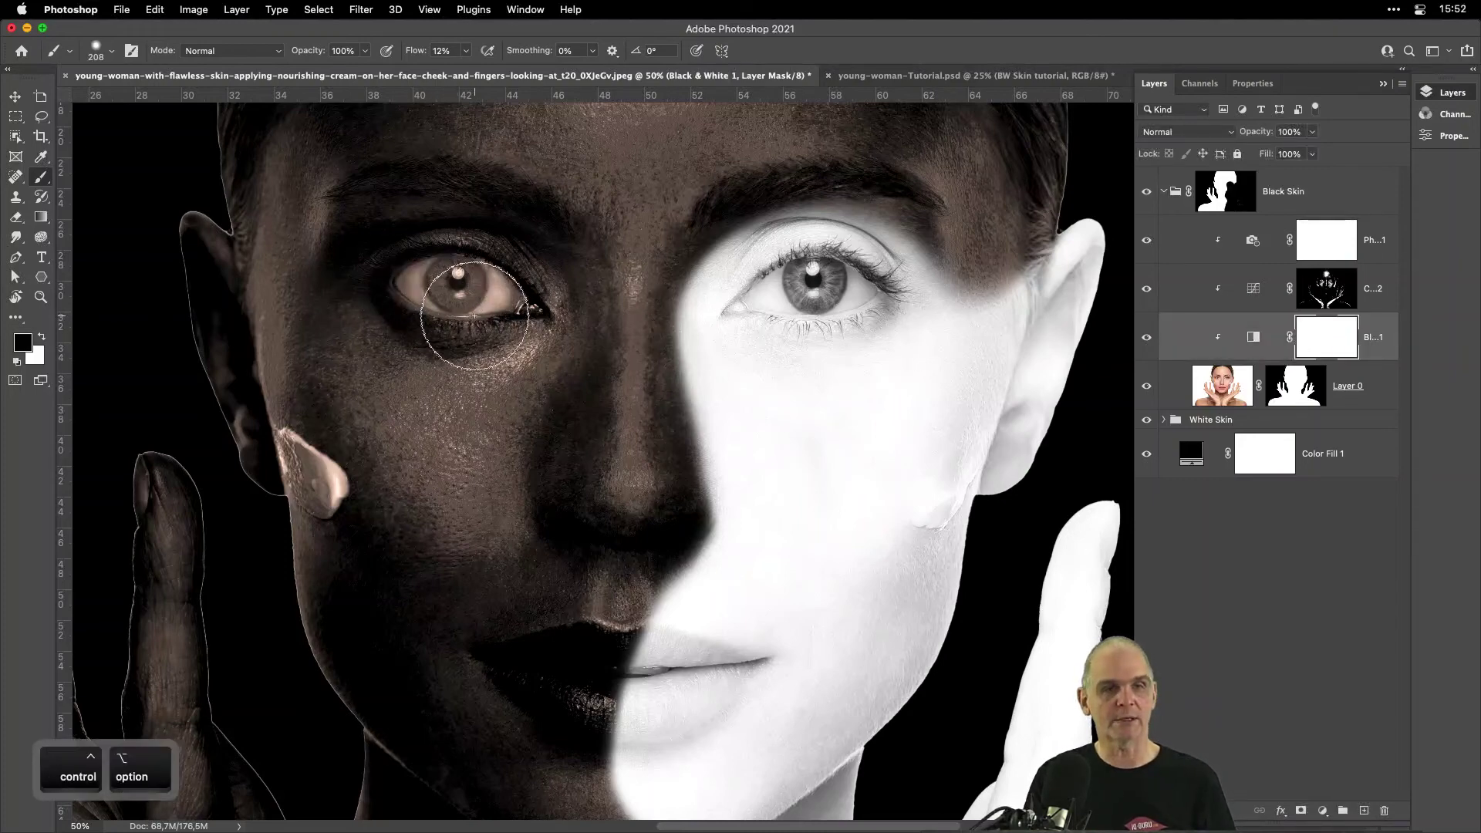
pyautogui.moveTo(474, 317)
pyautogui.mouseDown()
pyautogui.moveTo(447, 314)
pyautogui.moveTo(441, 282)
pyautogui.moveTo(418, 283)
pyautogui.moveTo(489, 300)
pyautogui.mouseUp()
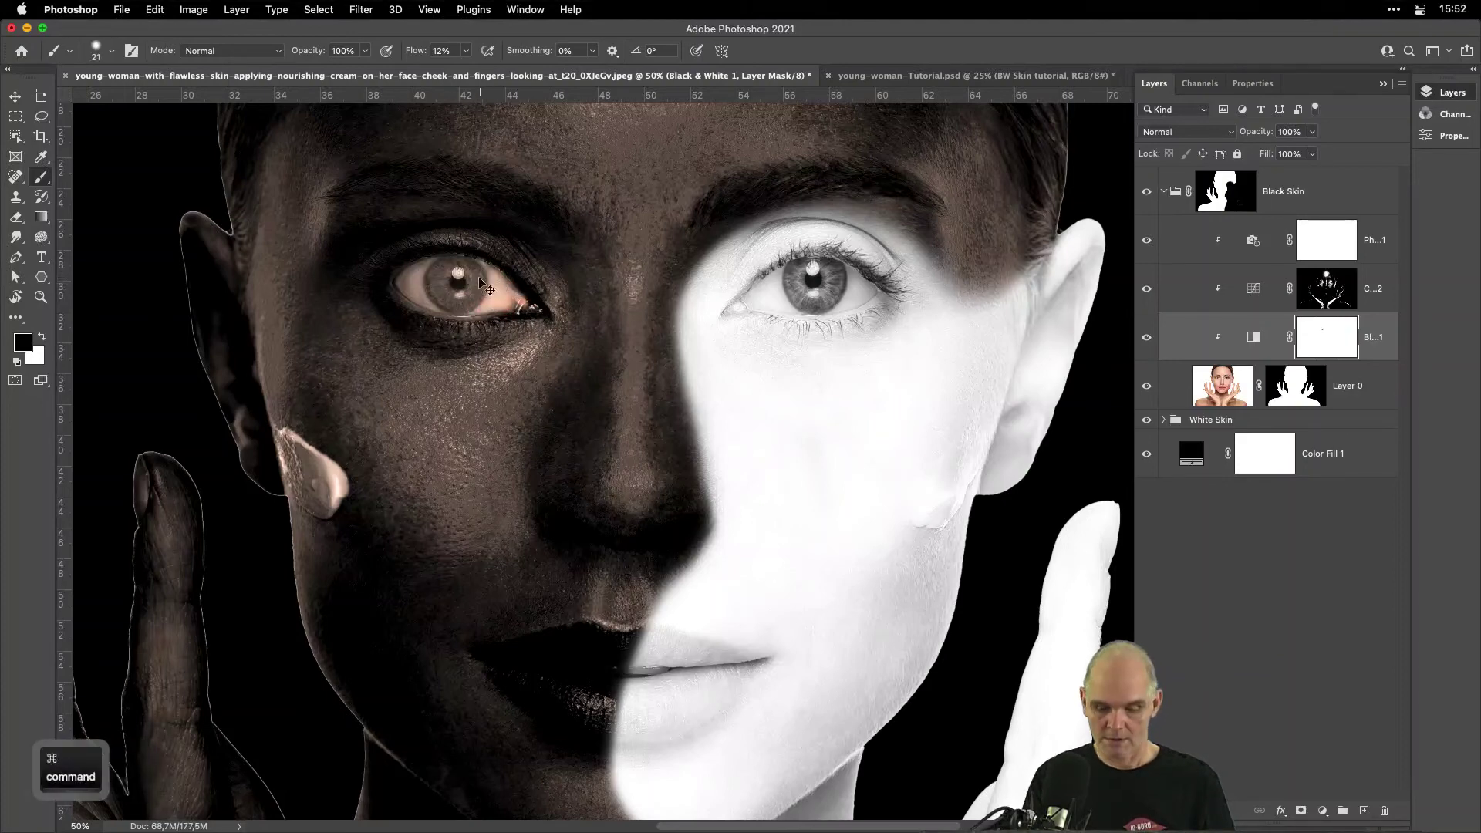
pyautogui.press('super+plus')
pyautogui.press('super+plus')
pyautogui.press('super+plus')
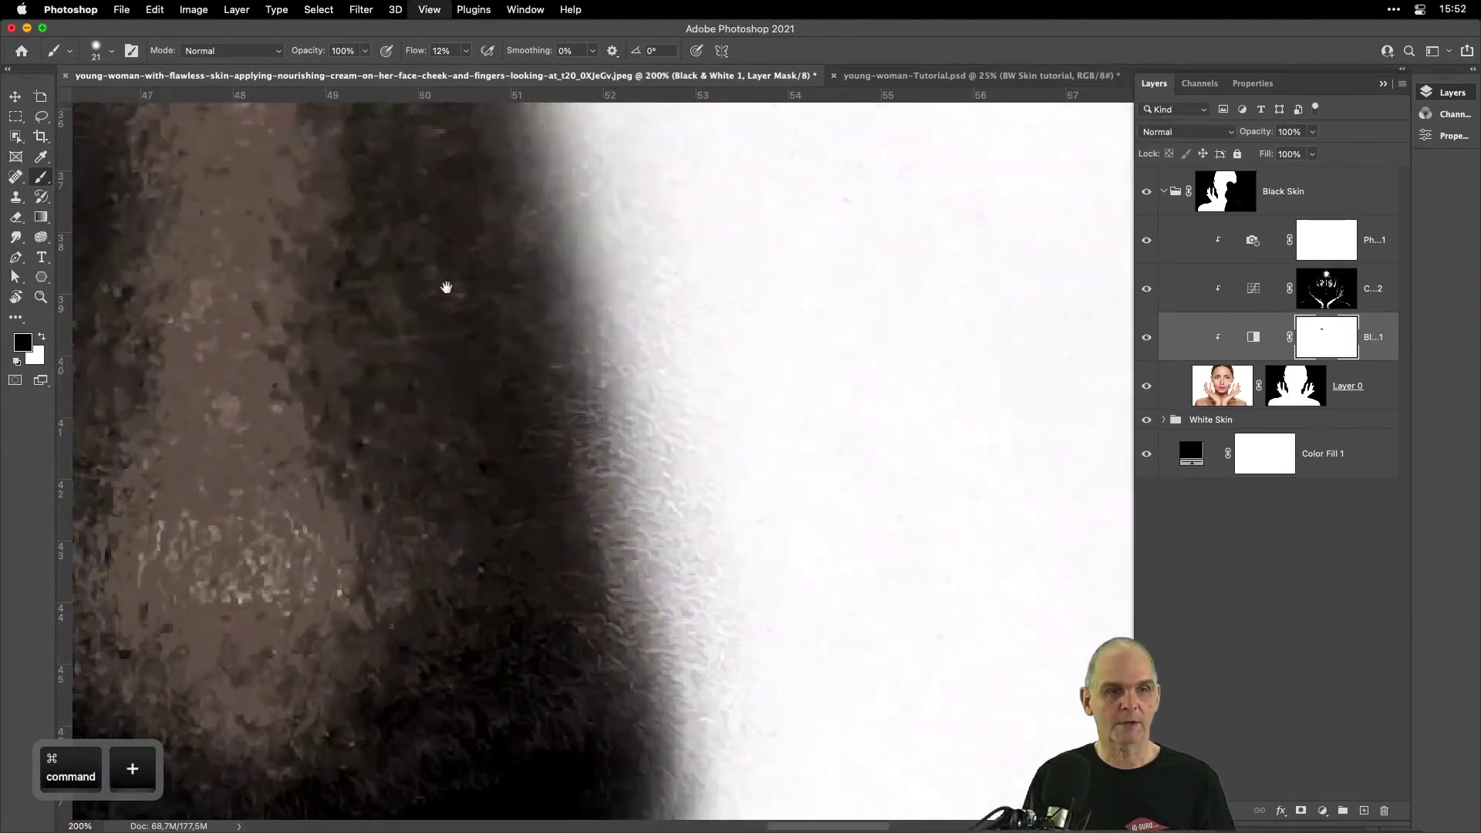
pyautogui.press('super+plus')
pyautogui.moveTo(447, 287); pyautogui.dragTo(1039, 707)
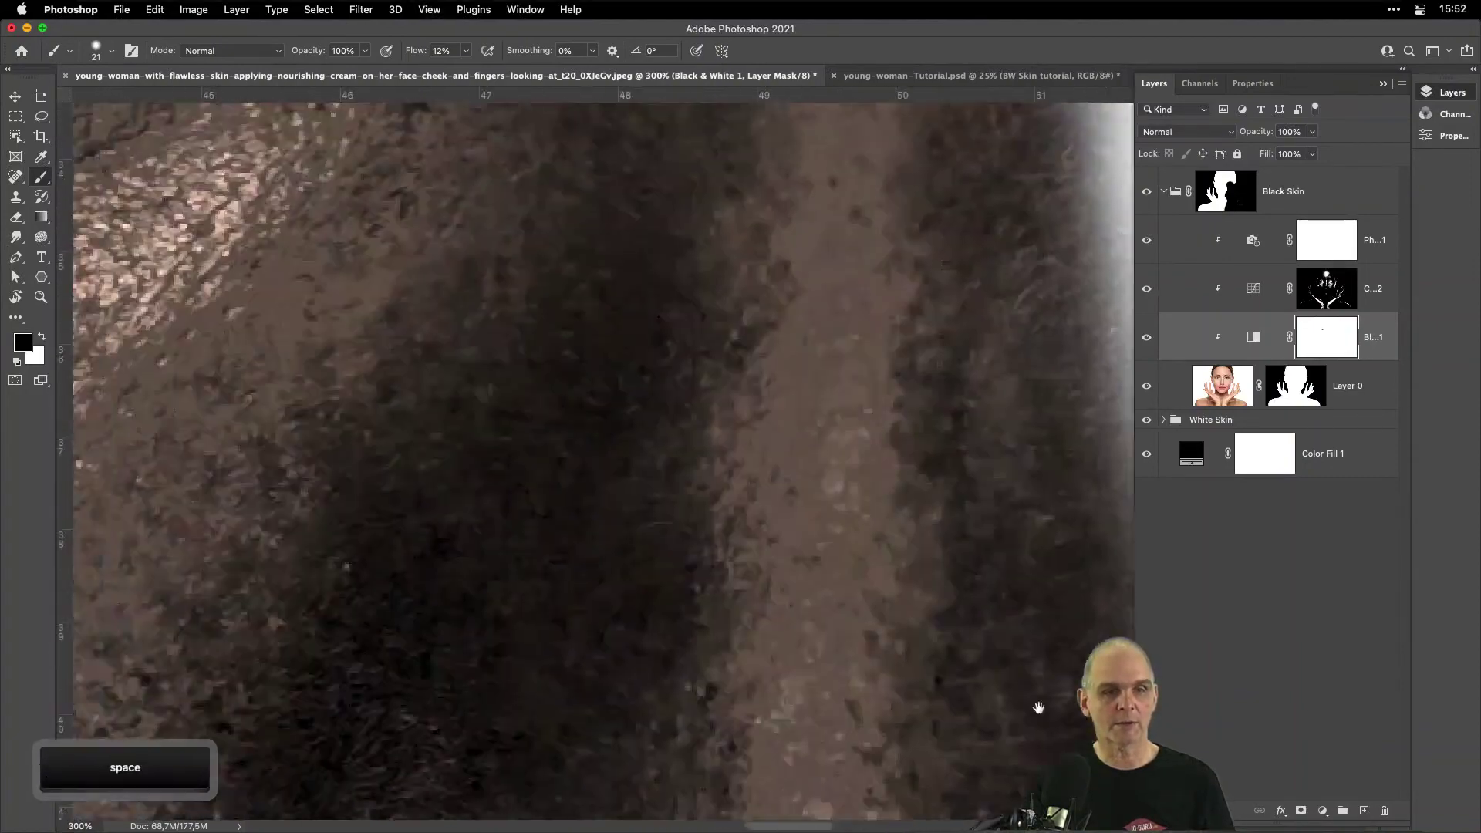
pyautogui.moveTo(316, 262); pyautogui.dragTo(802, 617)
pyautogui.moveTo(583, 497)
pyautogui.mouseDown()
pyautogui.moveTo(707, 542)
pyautogui.moveTo(894, 654)
pyautogui.mouseUp()
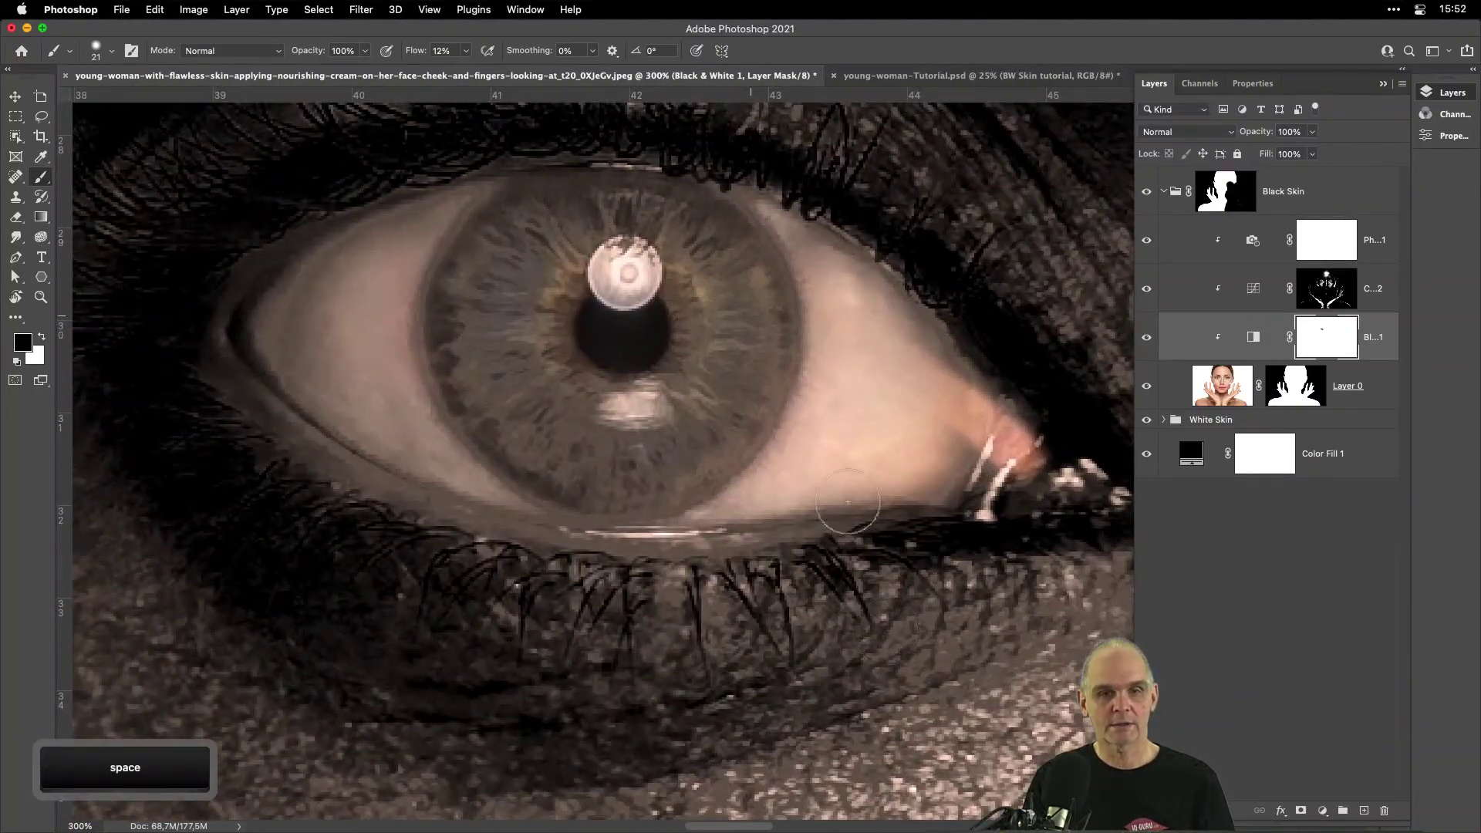
pyautogui.moveTo(826, 274)
pyautogui.mouseDown()
pyautogui.moveTo(958, 423)
pyautogui.moveTo(876, 457)
pyautogui.moveTo(948, 452)
pyautogui.moveTo(933, 467)
pyautogui.moveTo(787, 490)
pyautogui.mouseUp()
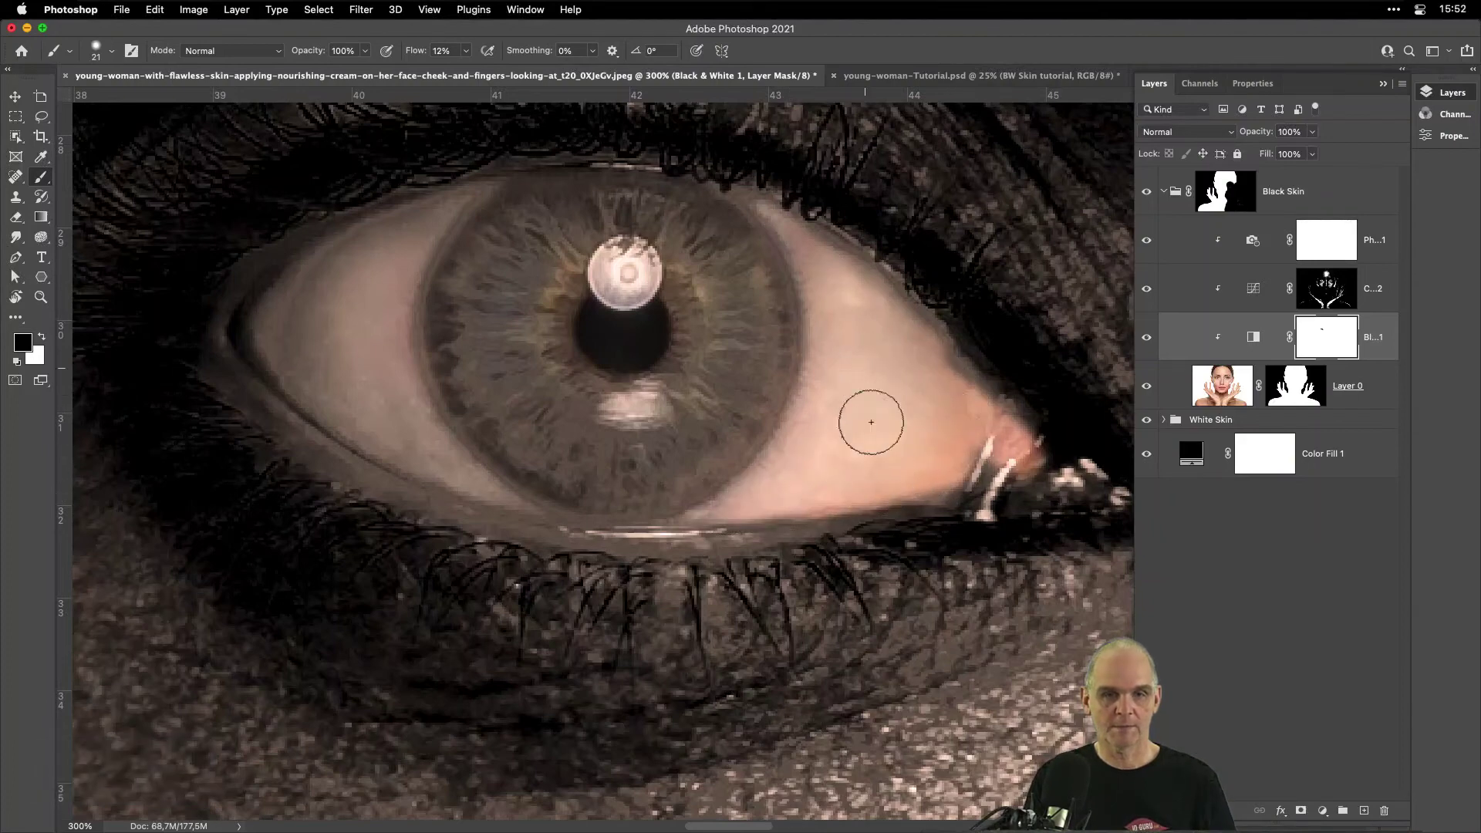
# Continue the black mask paint over both corners, the outer eye white and the iris of the dark-side eye.
pyautogui.moveTo(984, 437)
pyautogui.mouseDown()
pyautogui.moveTo(980, 471)
pyautogui.moveTo(920, 492)
pyautogui.moveTo(551, 489)
pyautogui.moveTo(559, 476)
pyautogui.moveTo(368, 429)
pyautogui.moveTo(244, 332)
pyautogui.moveTo(289, 287)
pyautogui.moveTo(499, 218)
pyautogui.moveTo(281, 275)
pyautogui.moveTo(429, 231)
pyautogui.moveTo(311, 324)
pyautogui.moveTo(402, 359)
pyautogui.moveTo(413, 383)
pyautogui.moveTo(346, 366)
pyautogui.mouseUp()
pyautogui.moveTo(299, 320)
pyautogui.mouseDown()
pyautogui.moveTo(467, 472)
pyautogui.moveTo(375, 433)
pyautogui.moveTo(535, 488)
pyautogui.moveTo(464, 345)
pyautogui.moveTo(486, 293)
pyautogui.moveTo(533, 362)
pyautogui.moveTo(538, 202)
pyautogui.moveTo(675, 202)
pyautogui.moveTo(772, 261)
pyautogui.moveTo(745, 227)
pyautogui.moveTo(905, 346)
pyautogui.moveTo(804, 243)
pyautogui.moveTo(901, 305)
pyautogui.moveTo(1001, 418)
pyautogui.moveTo(975, 456)
pyautogui.mouseUp()
pyautogui.moveTo(722, 481); pyautogui.dragTo(570, 324)
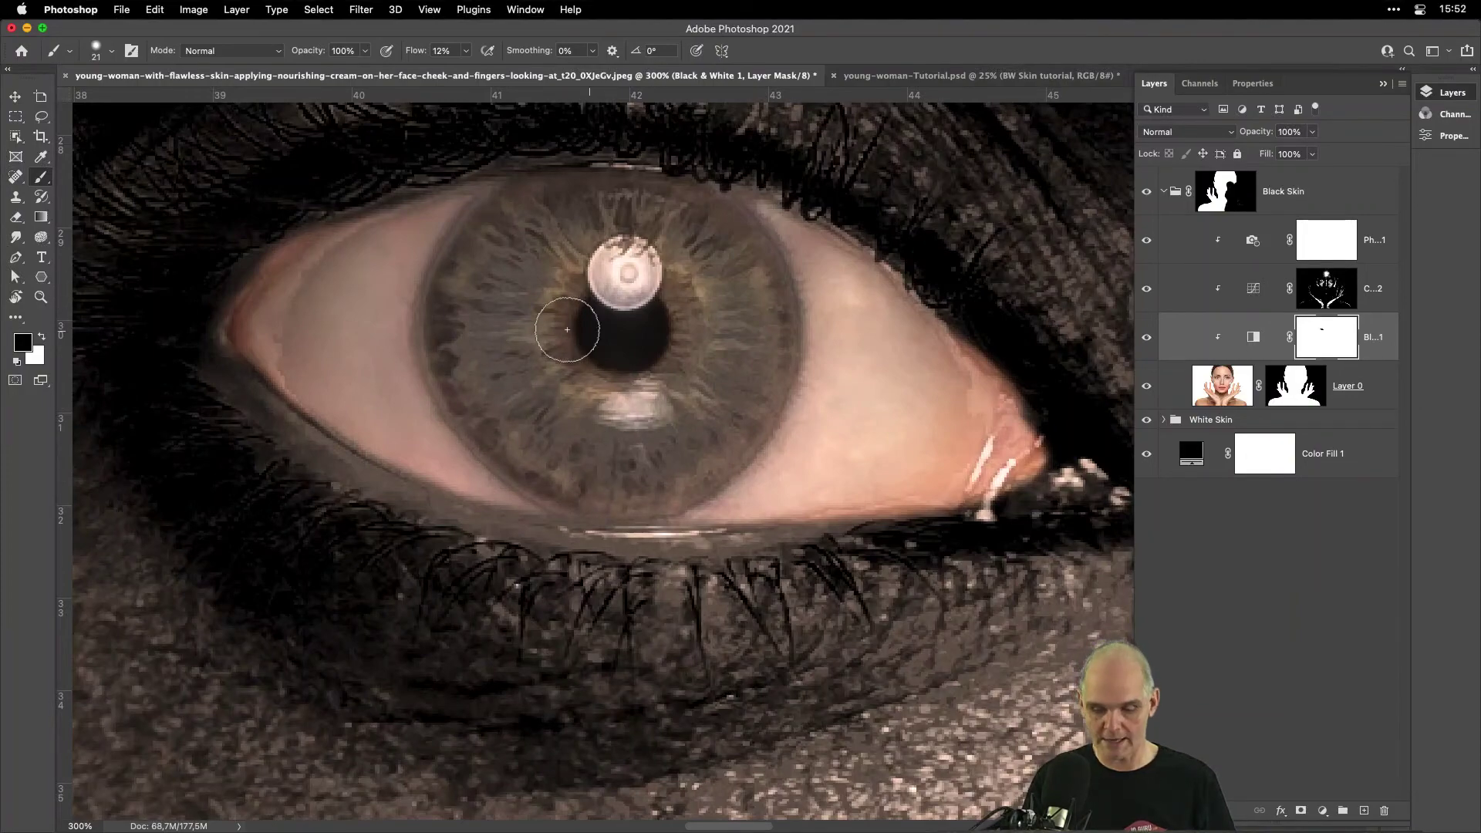
pyautogui.press('super+minus')
pyautogui.press('super+minus')
pyautogui.press('super+minus')
pyautogui.moveTo(915, 448)
pyautogui.mouseDown()
pyautogui.moveTo(608, 499)
pyautogui.moveTo(636, 490)
pyautogui.mouseUp()
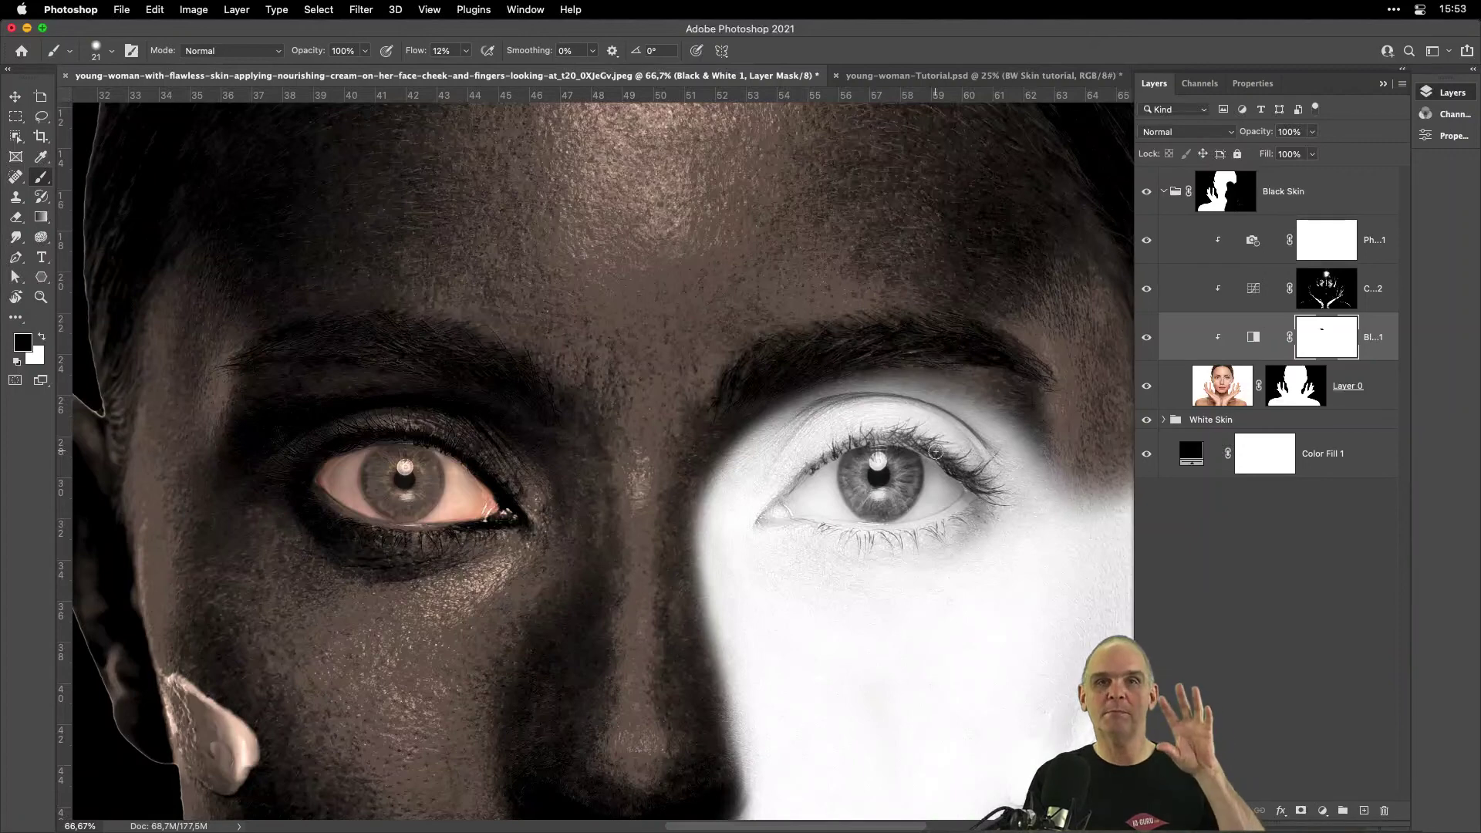
# Collapse the Black Skin group, add a Hue/Saturation adjustment layer above it and invert its mask to black.
pyautogui.click(1164, 191)
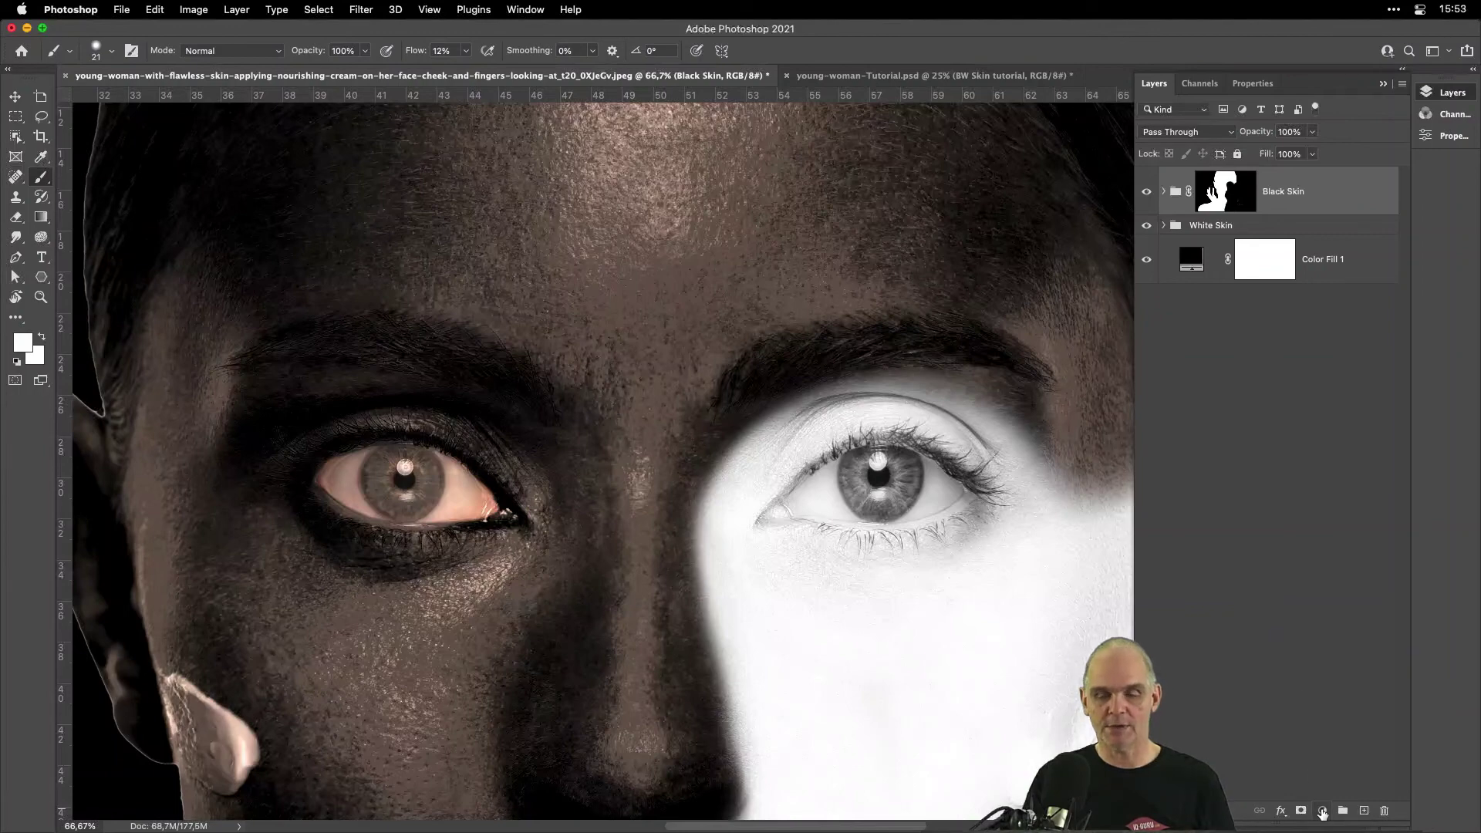
pyautogui.click(1322, 811)
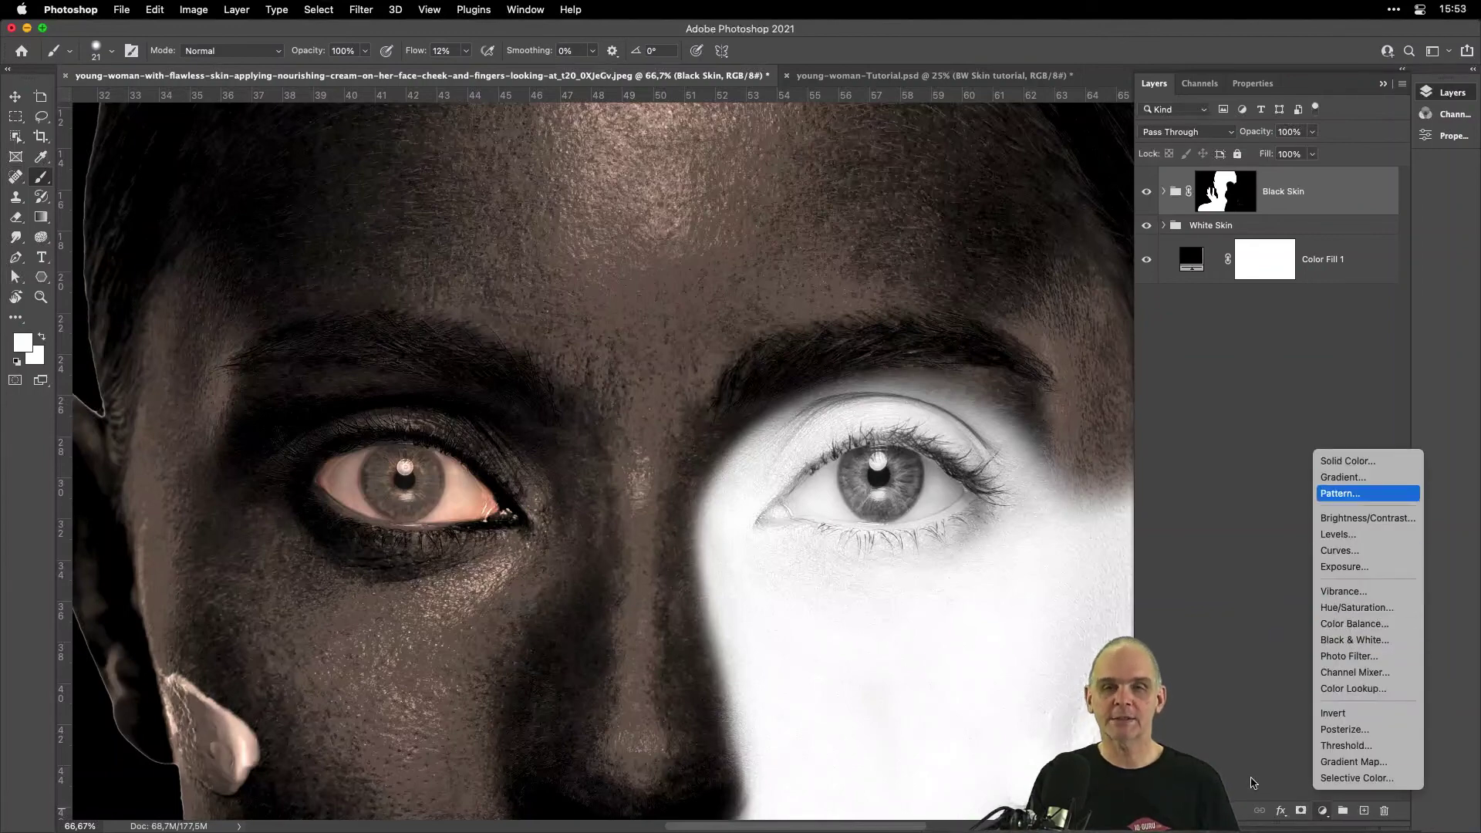
pyautogui.click(1253, 783)
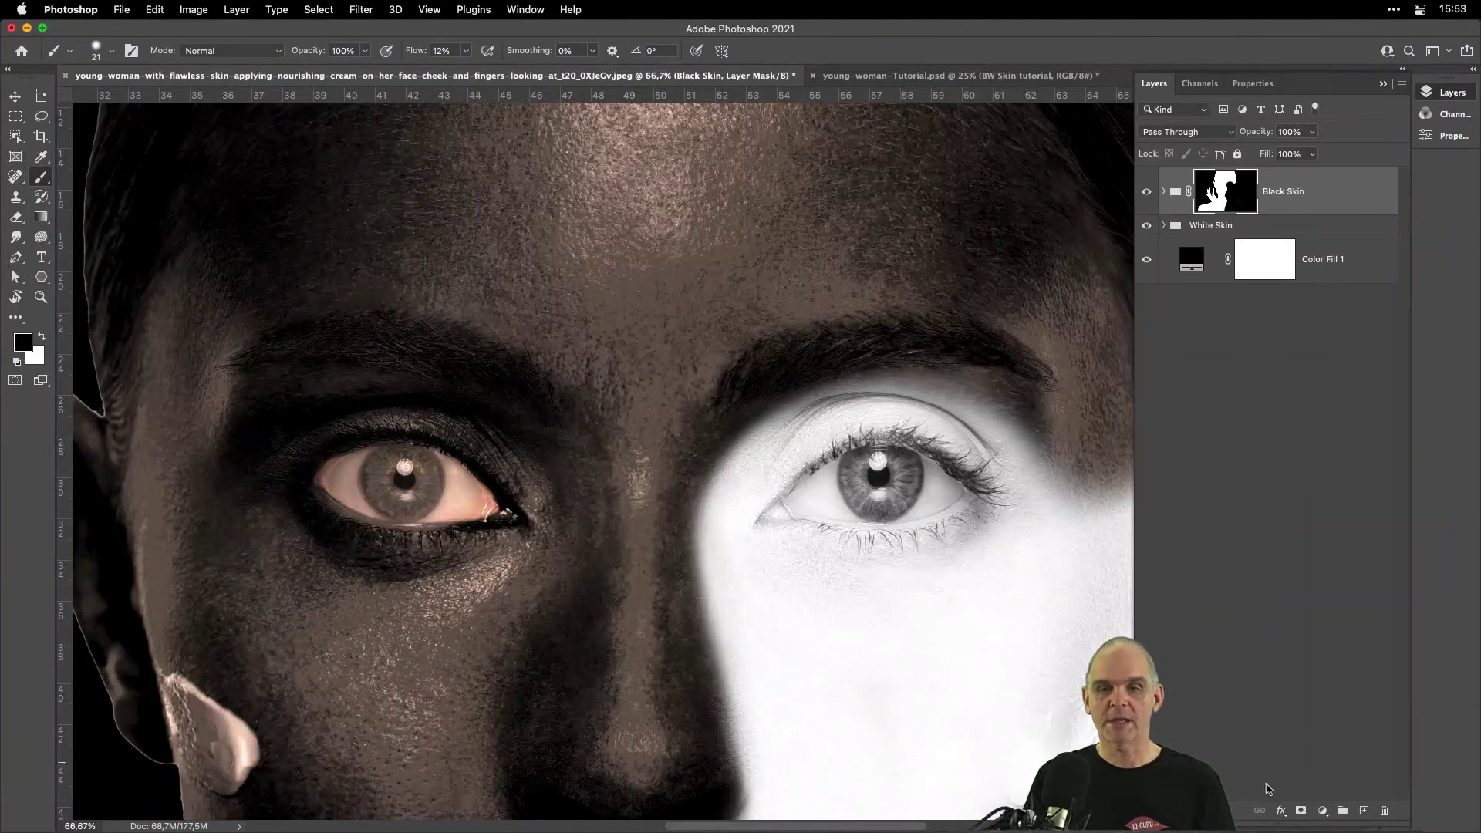
pyautogui.click(1324, 810)
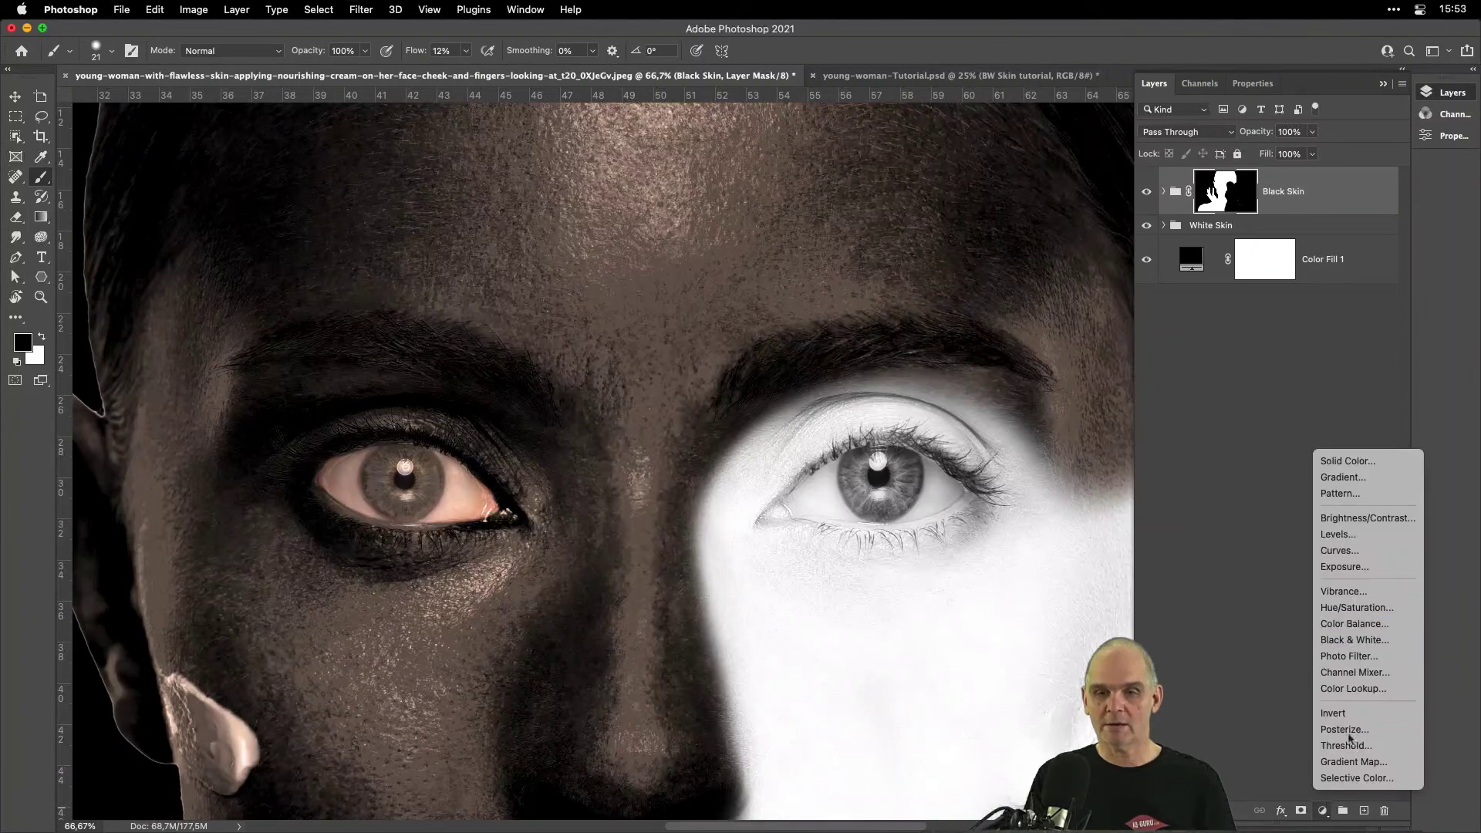
pyautogui.click(1388, 613)
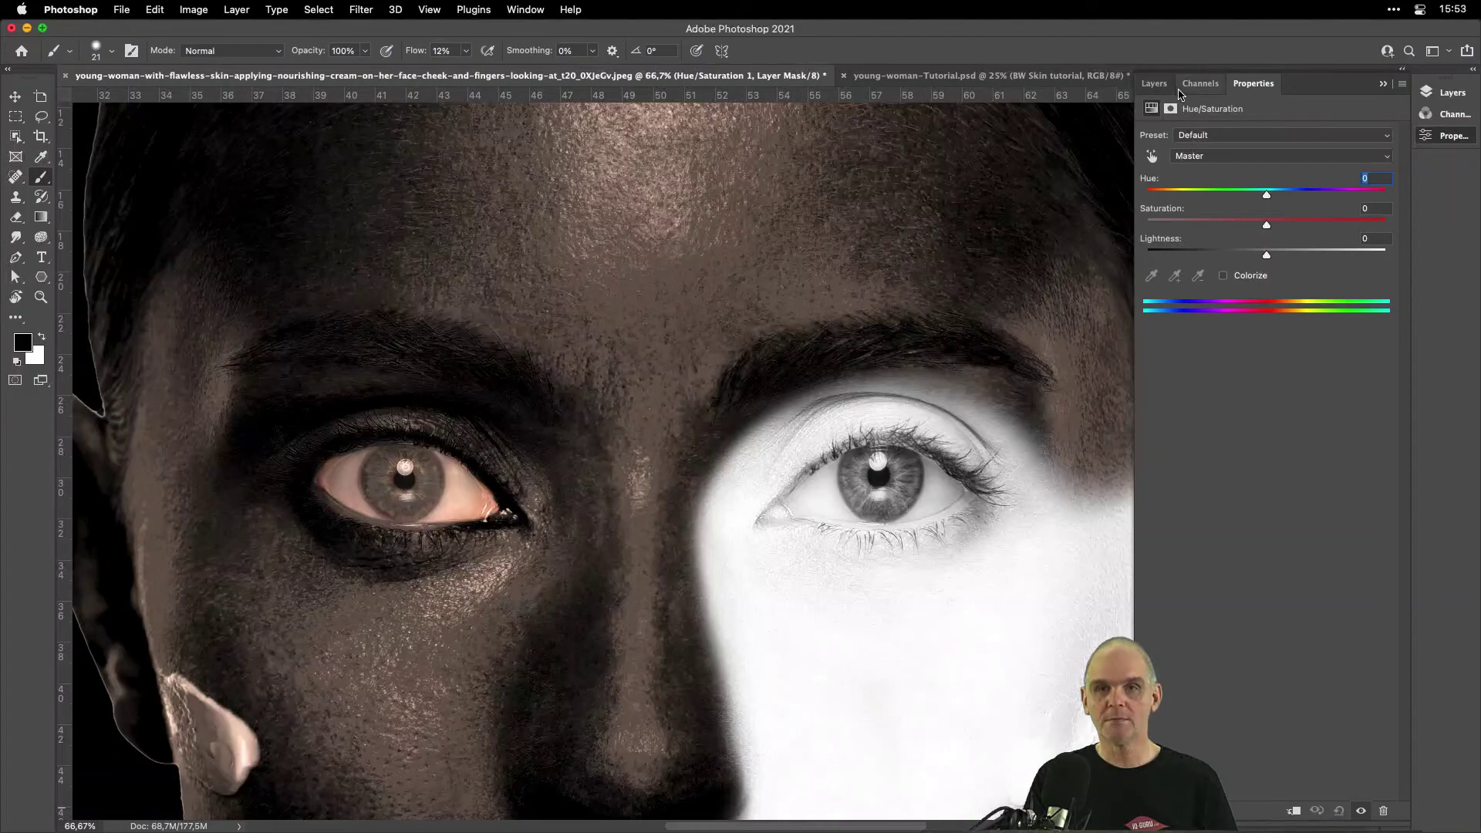
pyautogui.click(1154, 84)
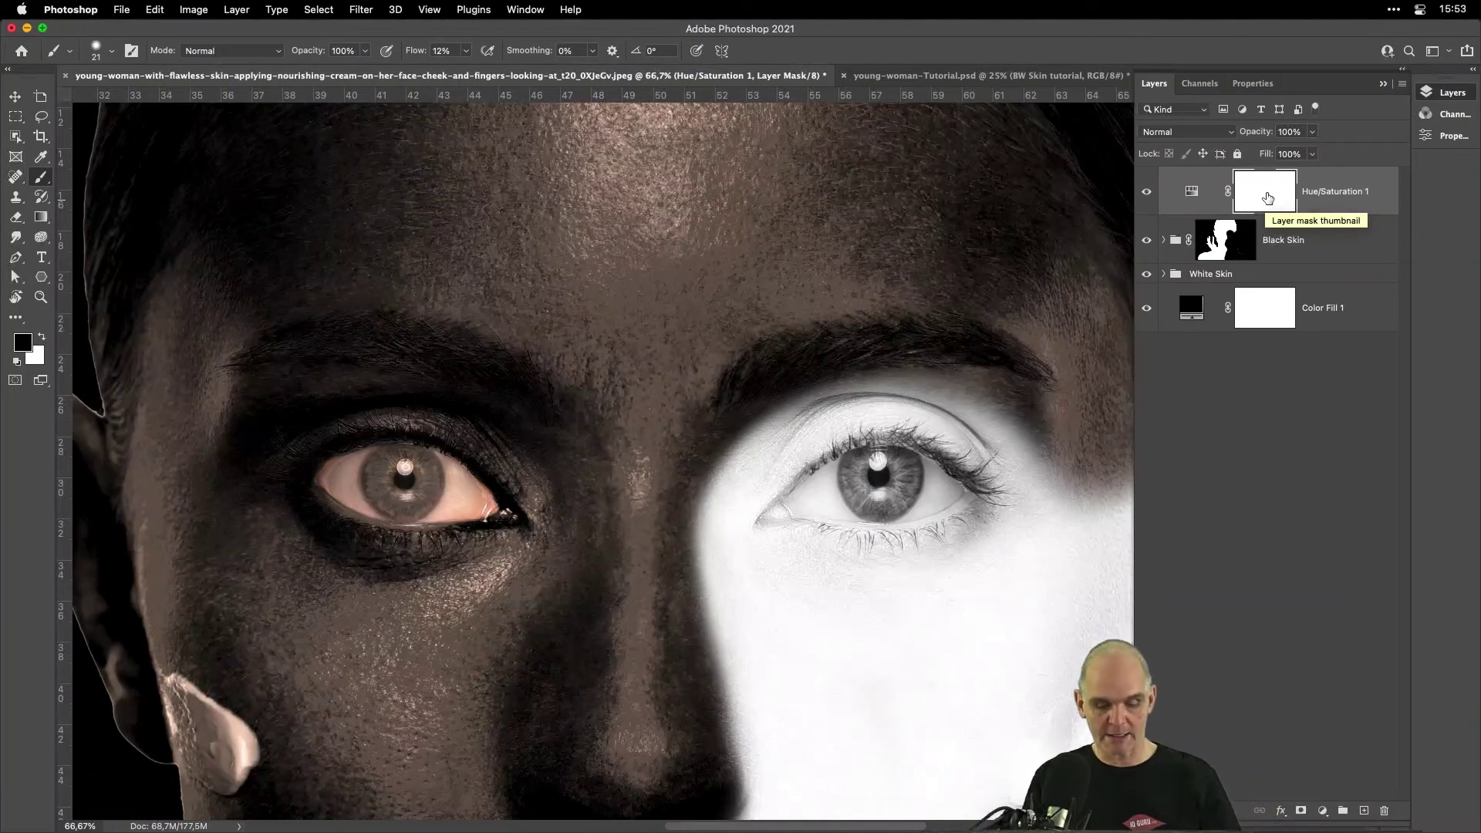
pyautogui.press('super')
pyautogui.press('super+i')
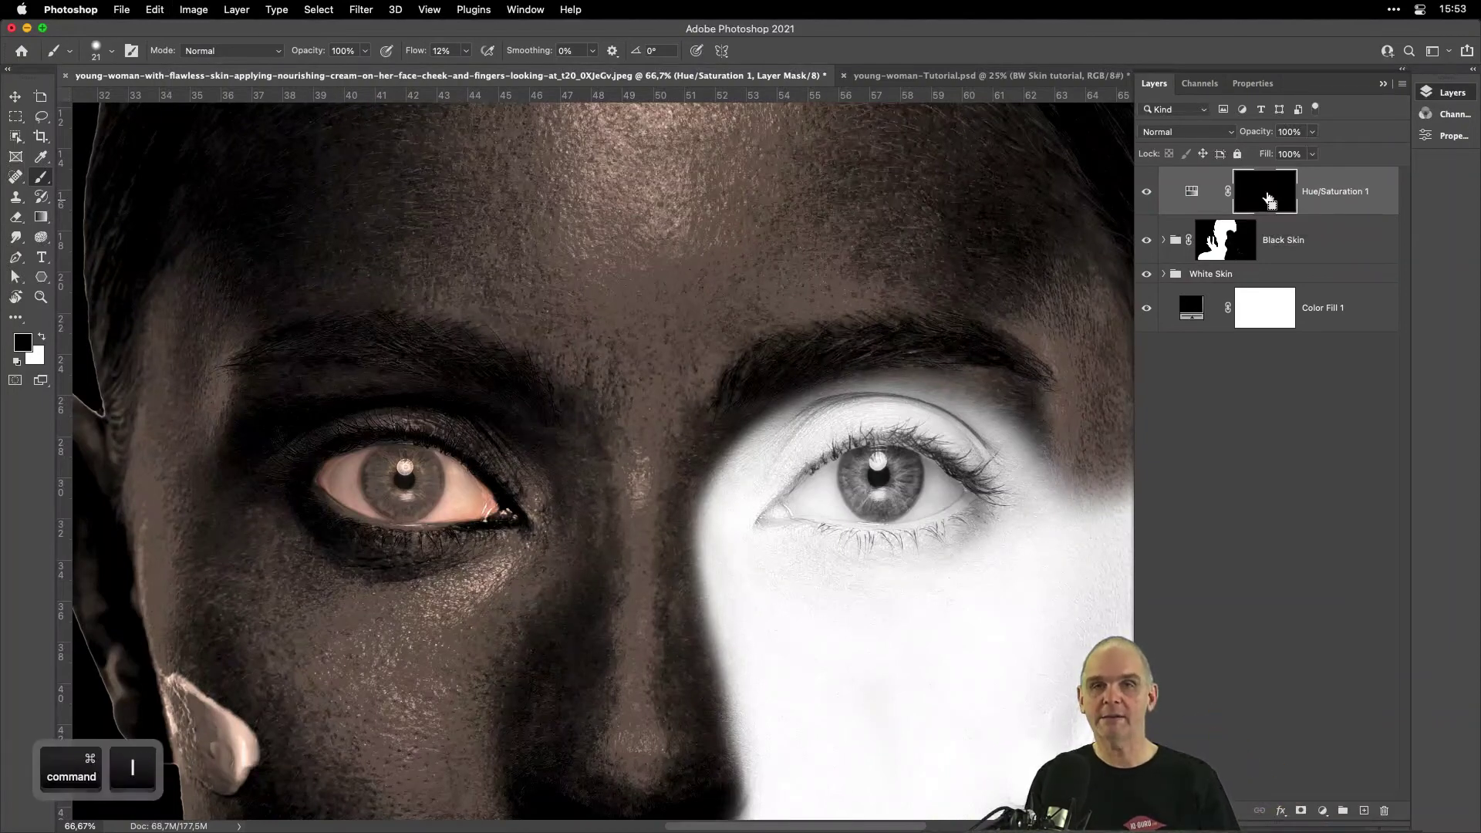
# Turn on Colorize in the Hue/Saturation adjustment, with hue 174, saturation 27 and lightness +3.
pyautogui.click(1265, 348)
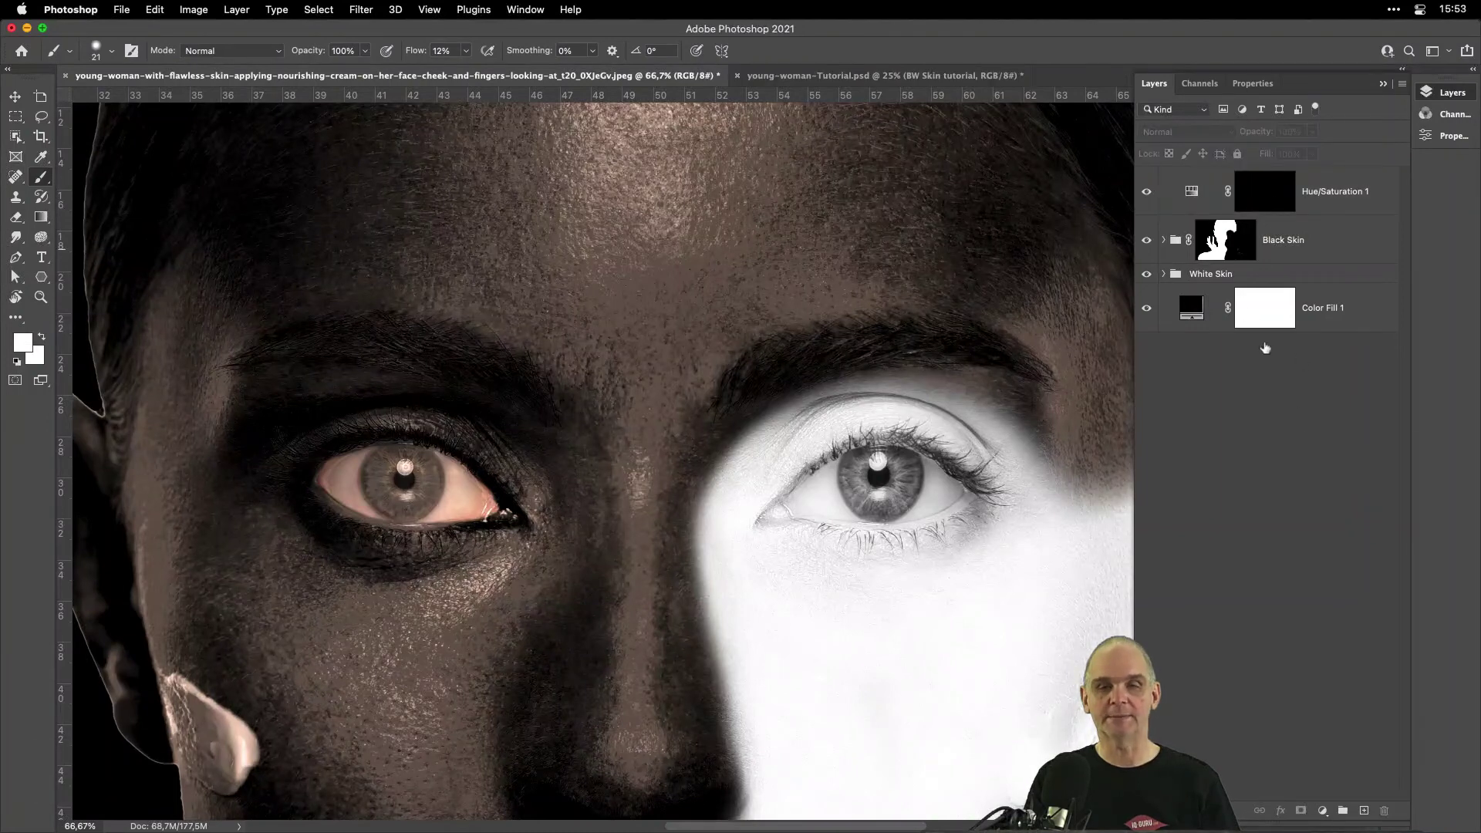
pyautogui.doubleClick(1191, 193)
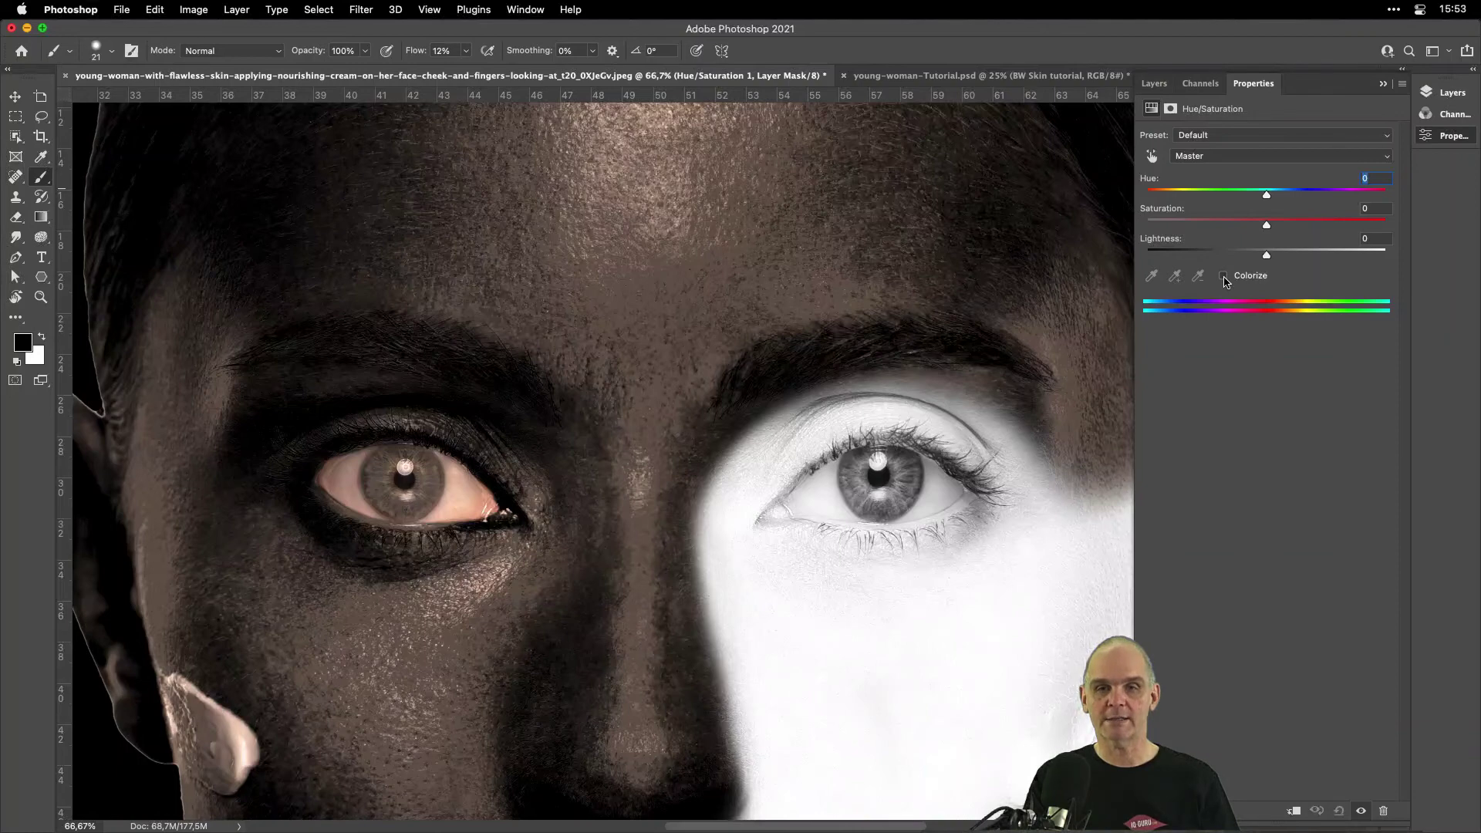
pyautogui.click(1224, 277)
pyautogui.click(1262, 197)
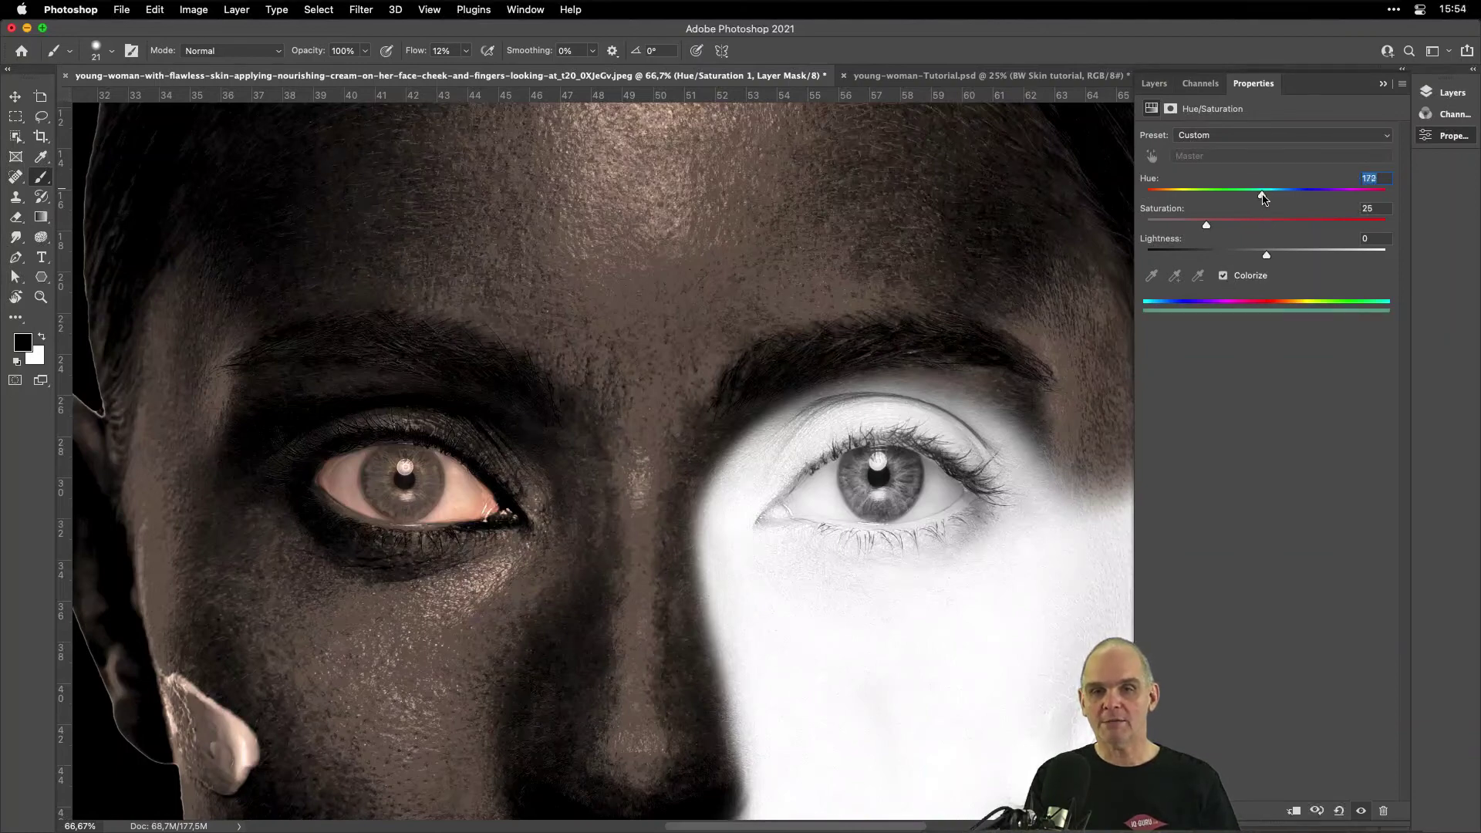
pyautogui.moveTo(1263, 196); pyautogui.dragTo(1262, 196)
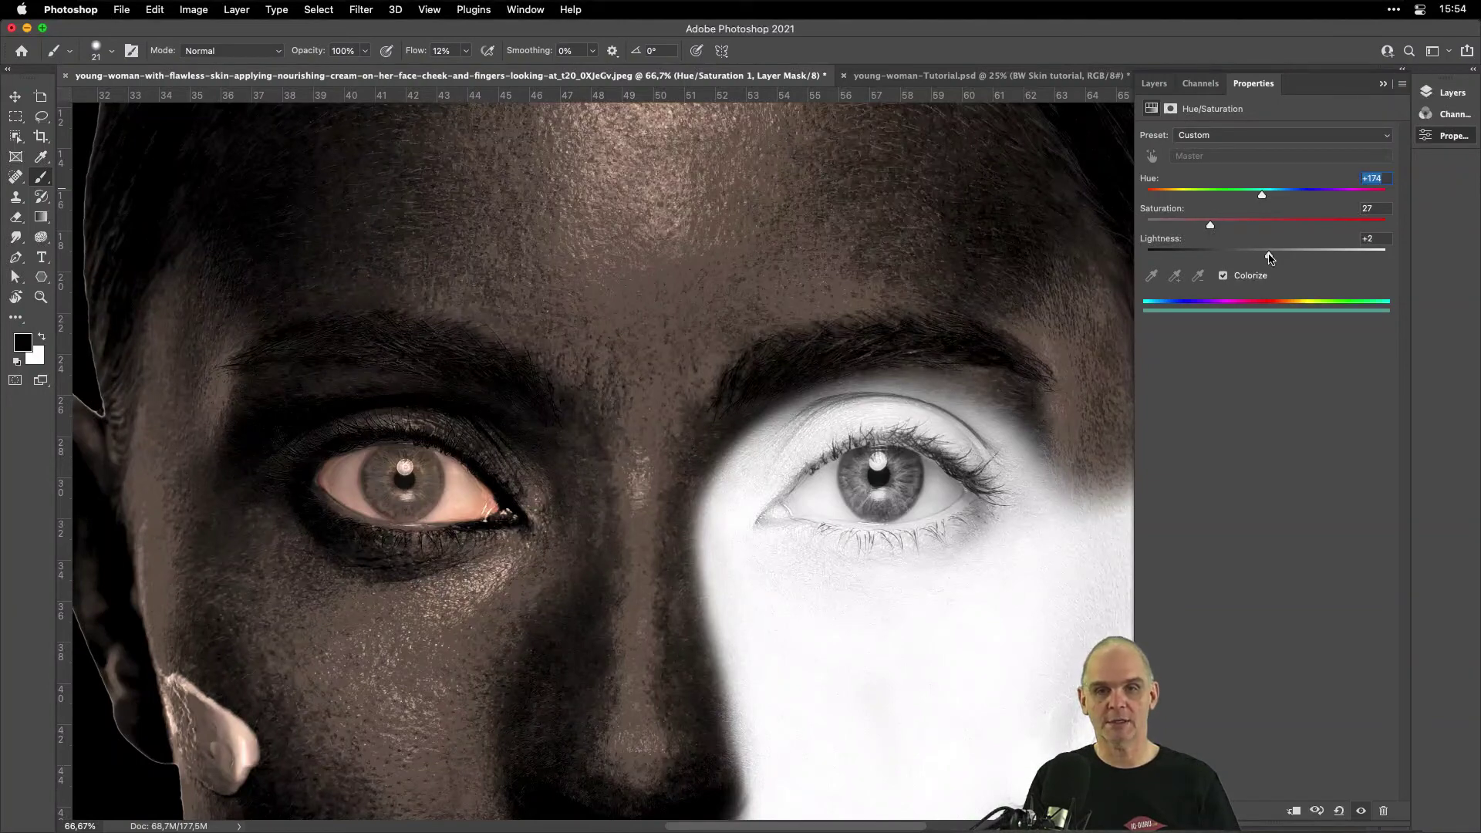
pyautogui.moveTo(1270, 255); pyautogui.dragTo(1269, 255)
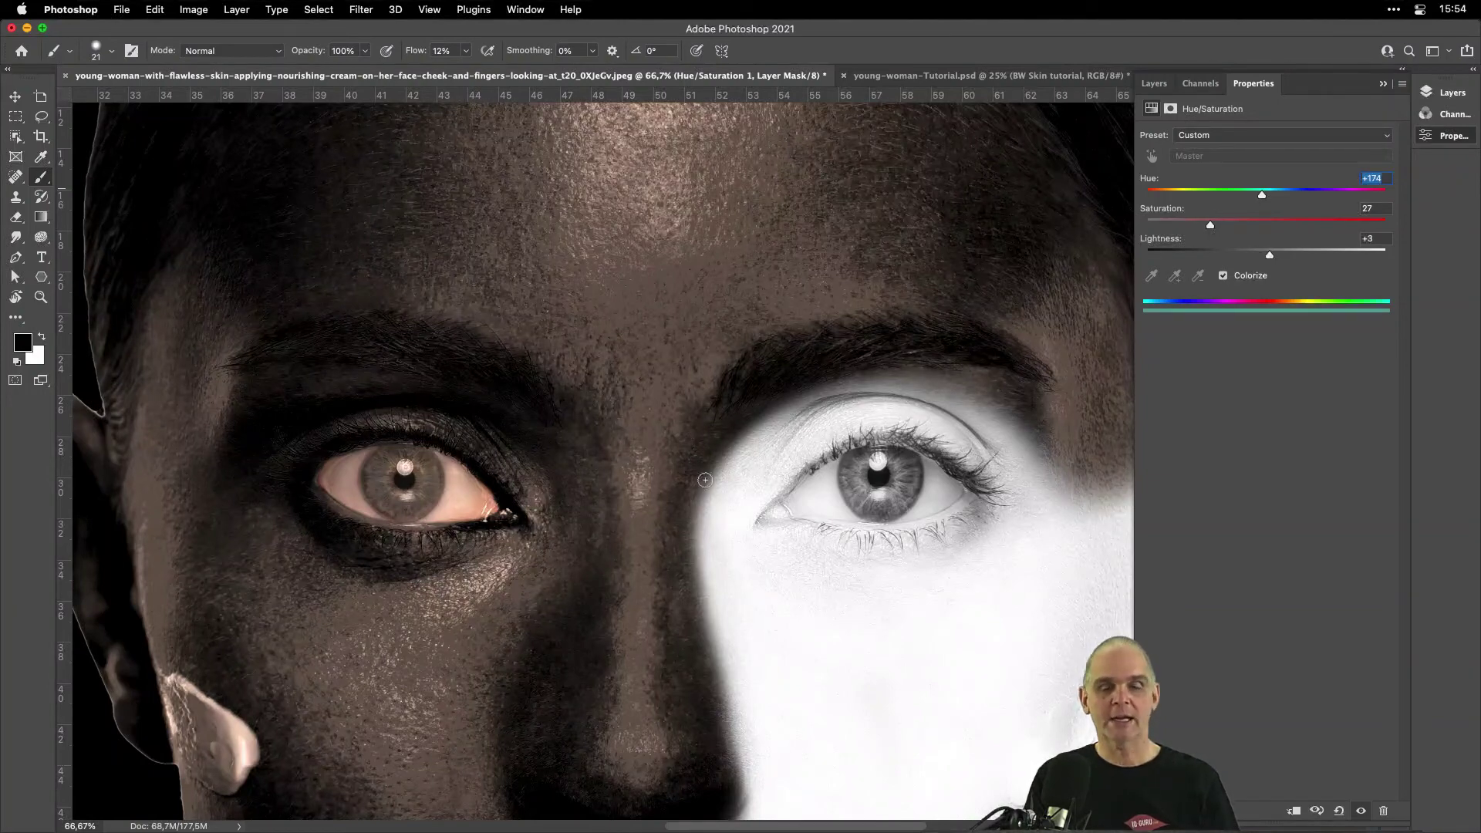
pyautogui.click(1154, 85)
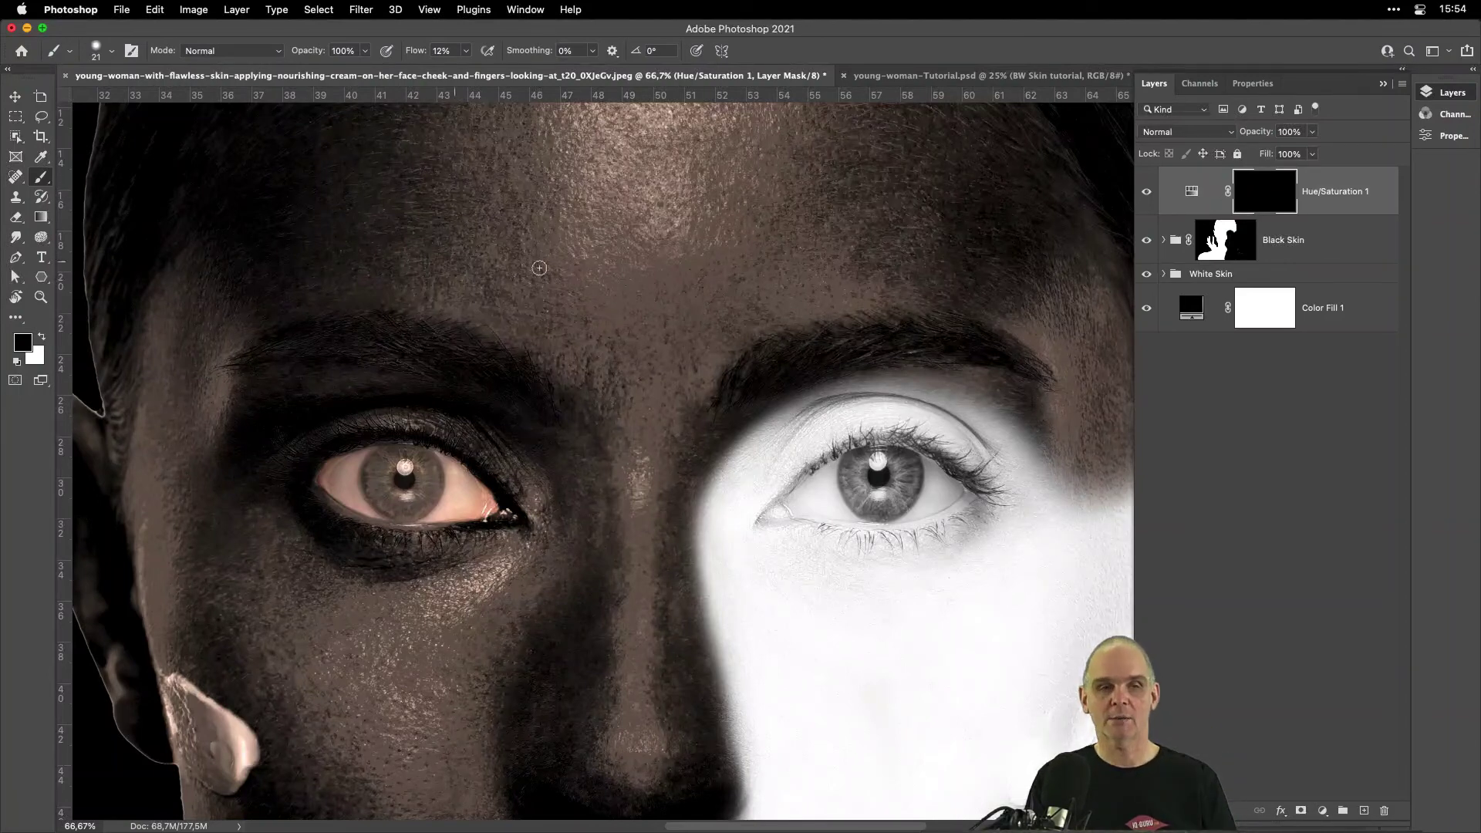
# Paint white on the Hue/Saturation mask over the iris of the eye on the white side, using a brush of about 70 px.
pyautogui.press('b')
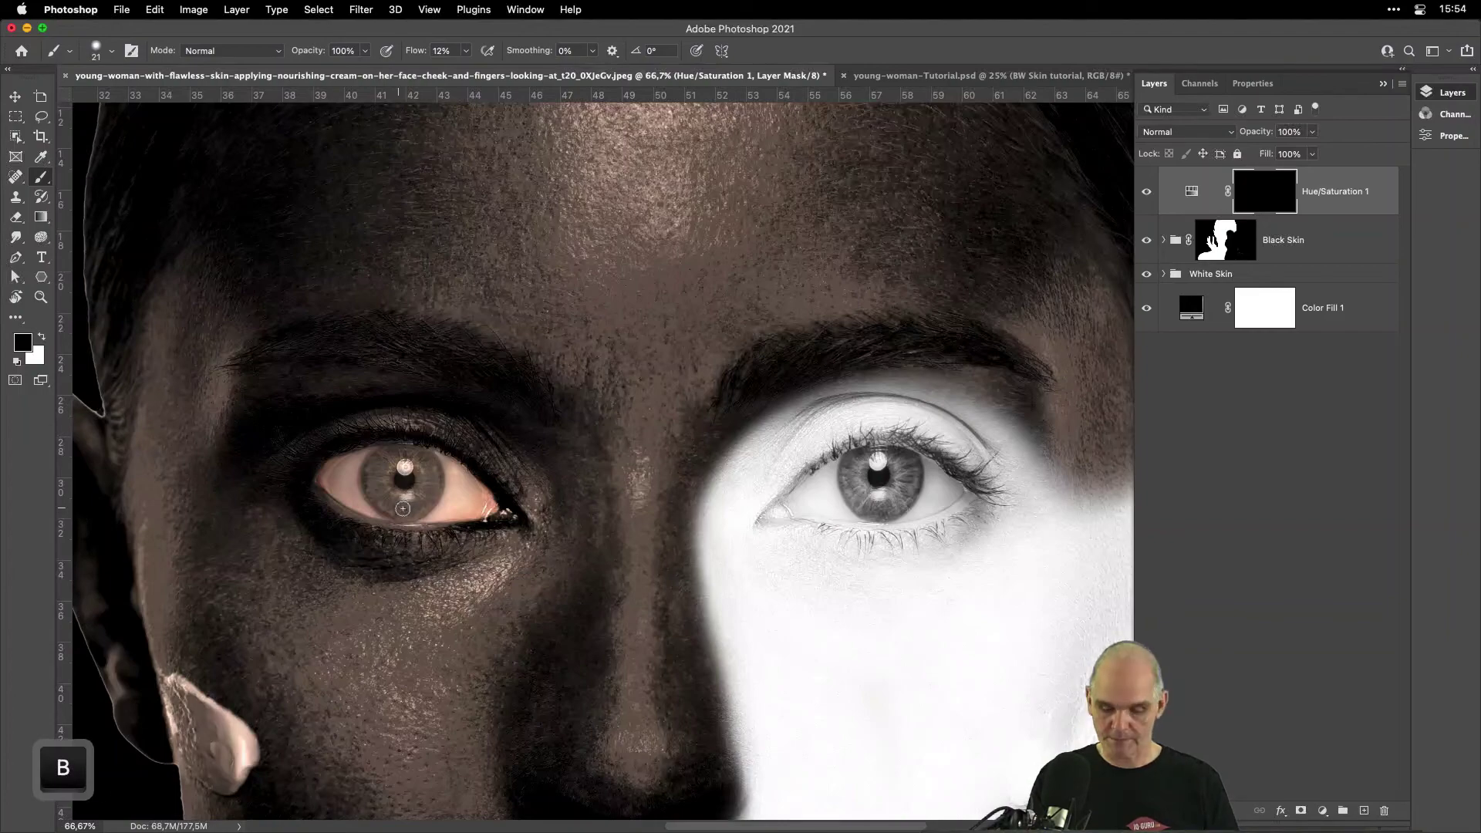
pyautogui.moveTo(403, 508)
pyautogui.mouseDown()
pyautogui.moveTo(453, 513)
pyautogui.moveTo(435, 512)
pyautogui.mouseUp()
pyautogui.press('super+plus')
pyautogui.press('super+plus')
pyautogui.press('space')
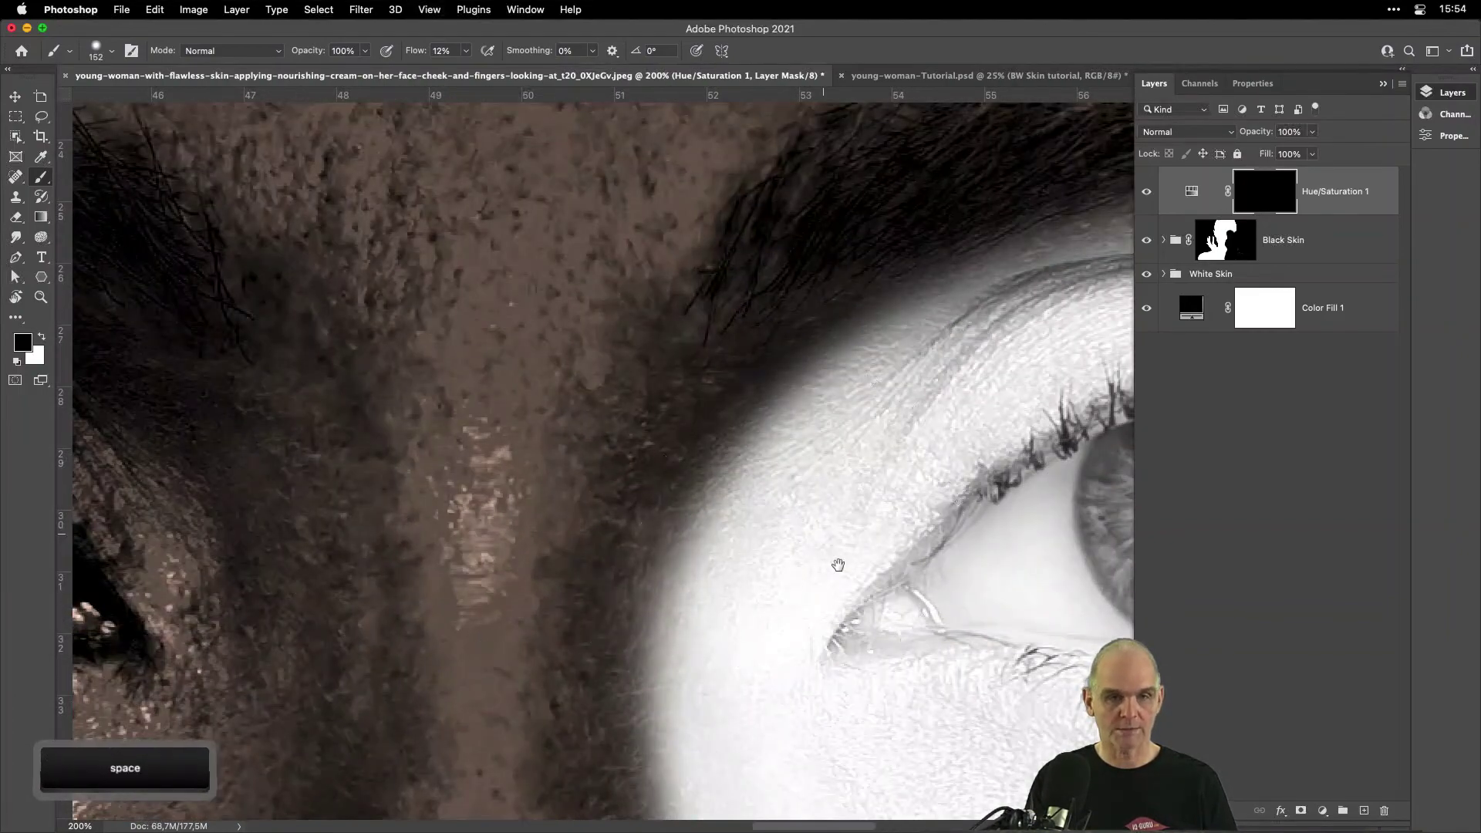
pyautogui.moveTo(838, 565); pyautogui.dragTo(337, 512)
pyautogui.moveTo(727, 476); pyautogui.dragTo(674, 476)
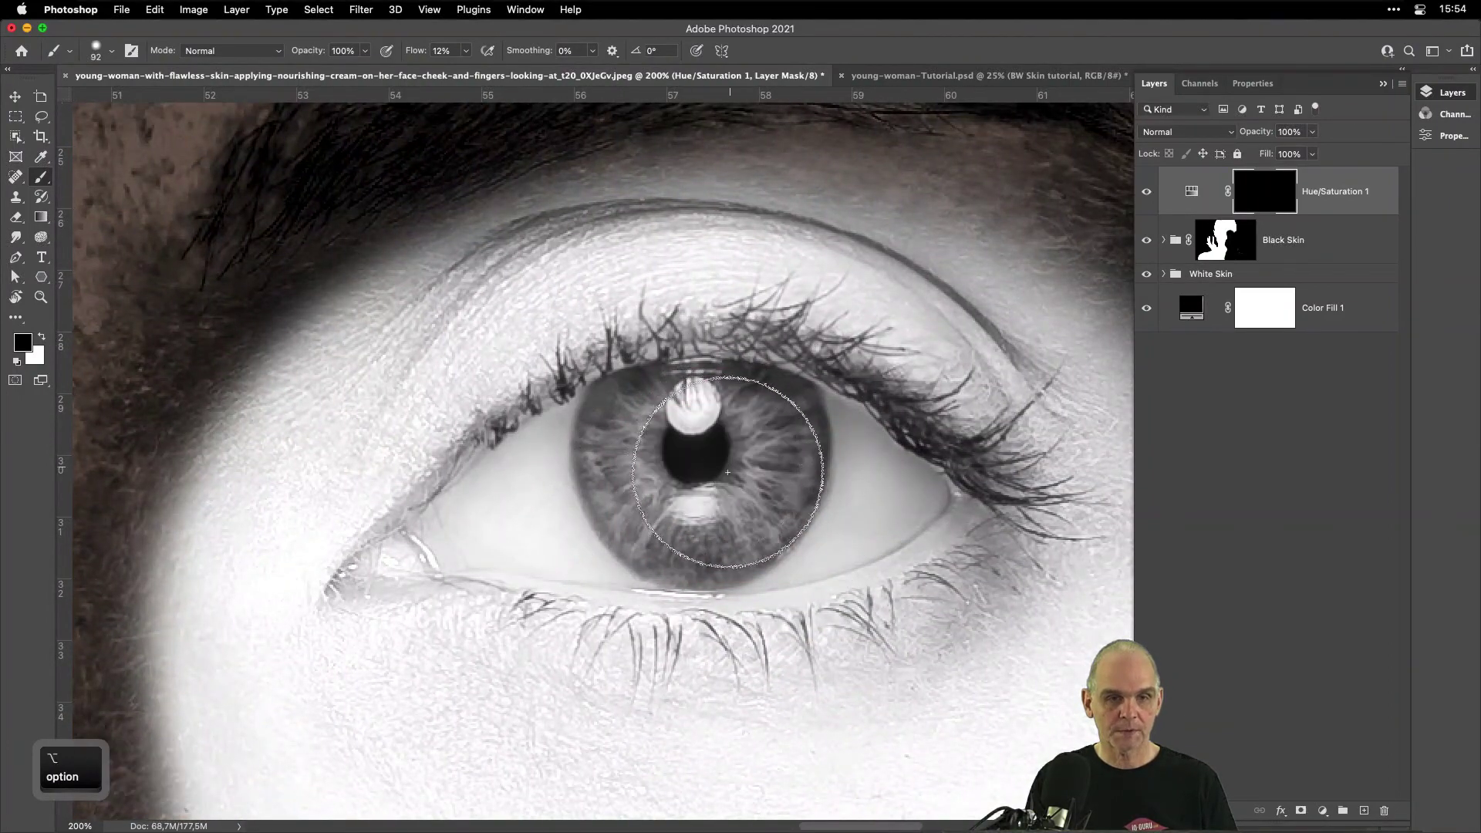
pyautogui.press('x')
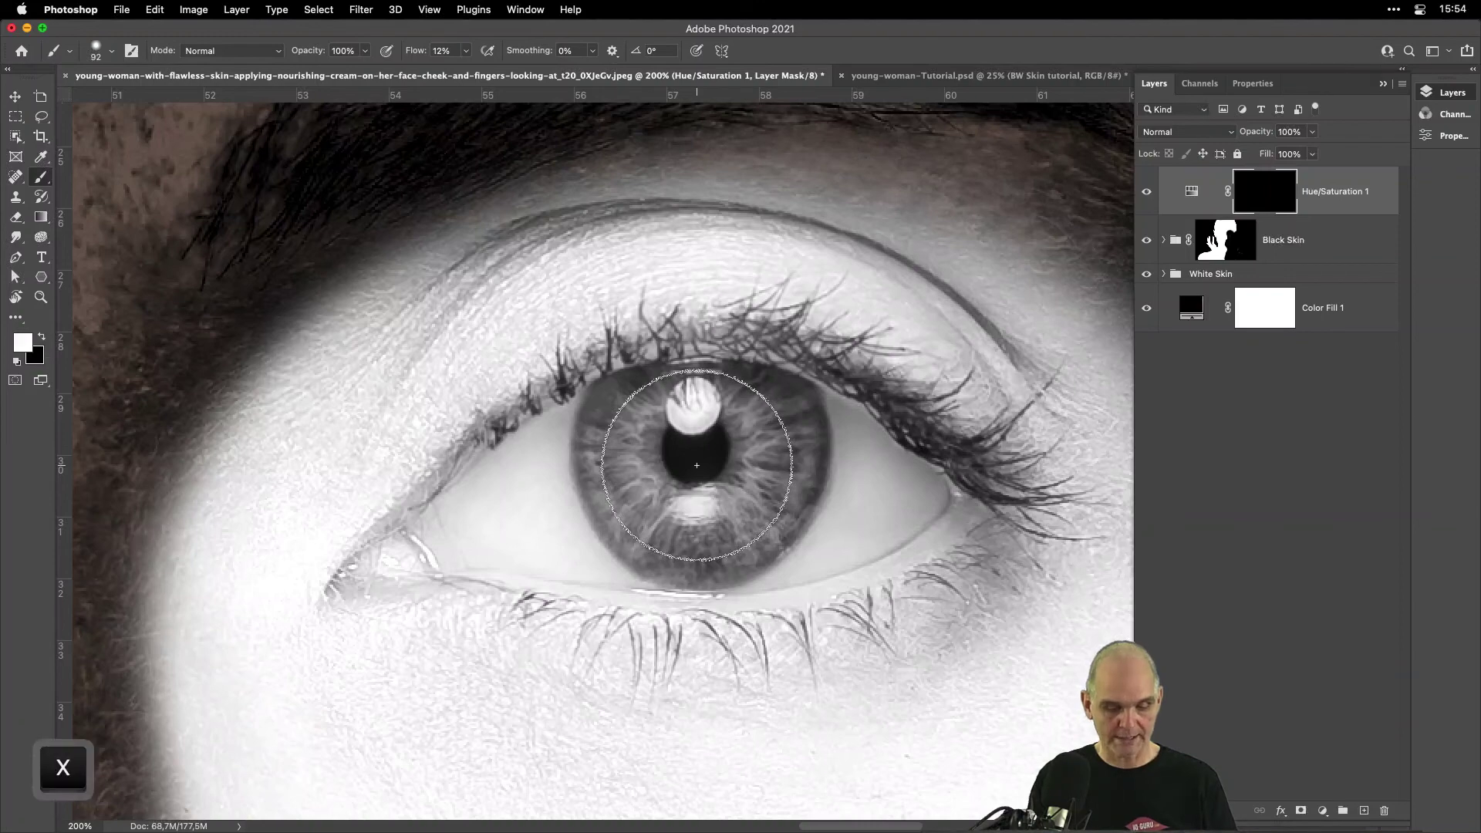
pyautogui.moveTo(696, 466)
pyautogui.mouseDown()
pyautogui.moveTo(668, 442)
pyautogui.moveTo(666, 481)
pyautogui.moveTo(668, 459)
pyautogui.moveTo(720, 446)
pyautogui.moveTo(738, 469)
pyautogui.moveTo(738, 433)
pyautogui.moveTo(743, 488)
pyautogui.moveTo(684, 512)
pyautogui.mouseUp()
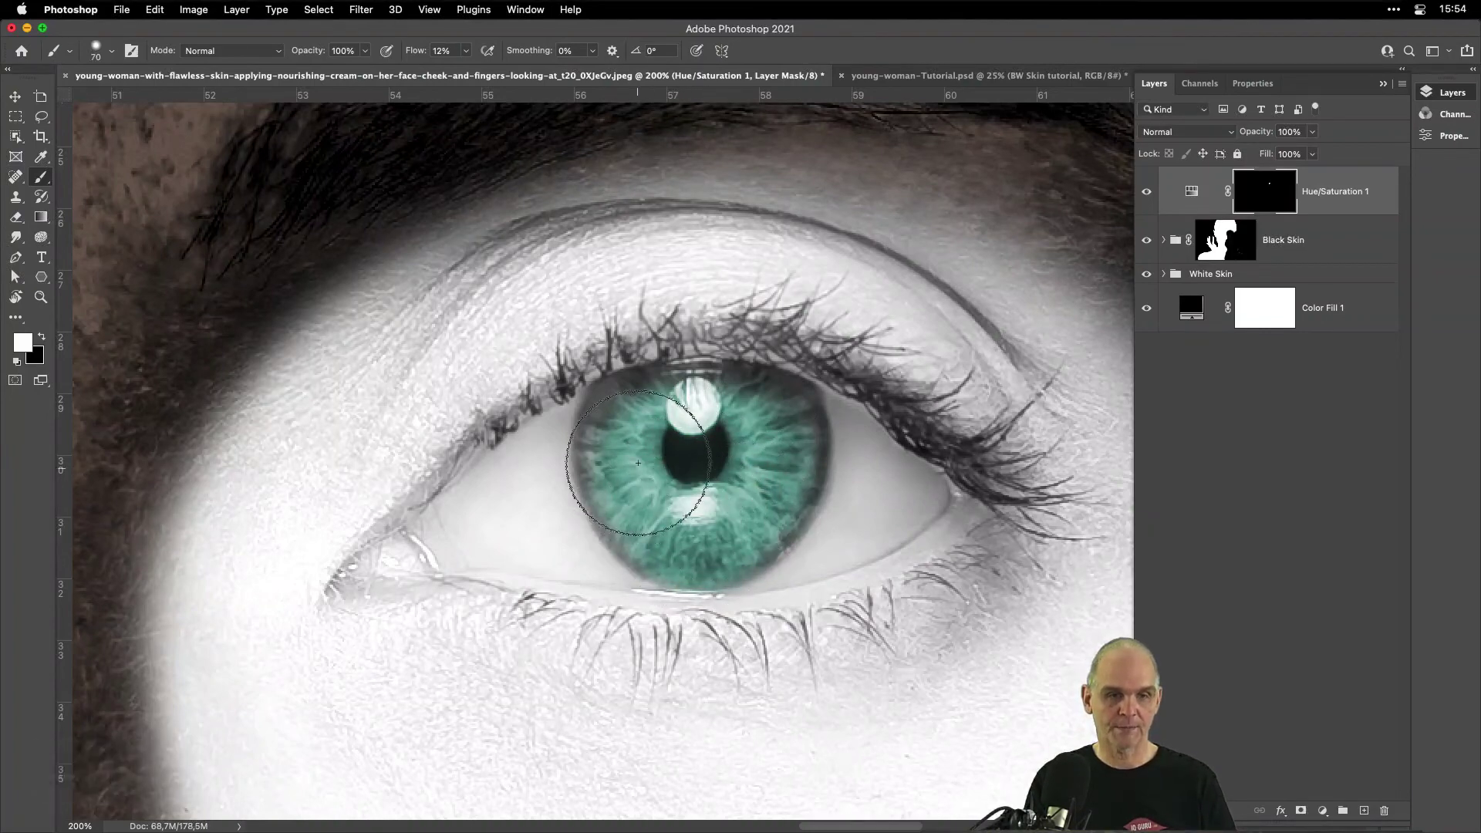
pyautogui.moveTo(641, 428); pyautogui.dragTo(645, 454)
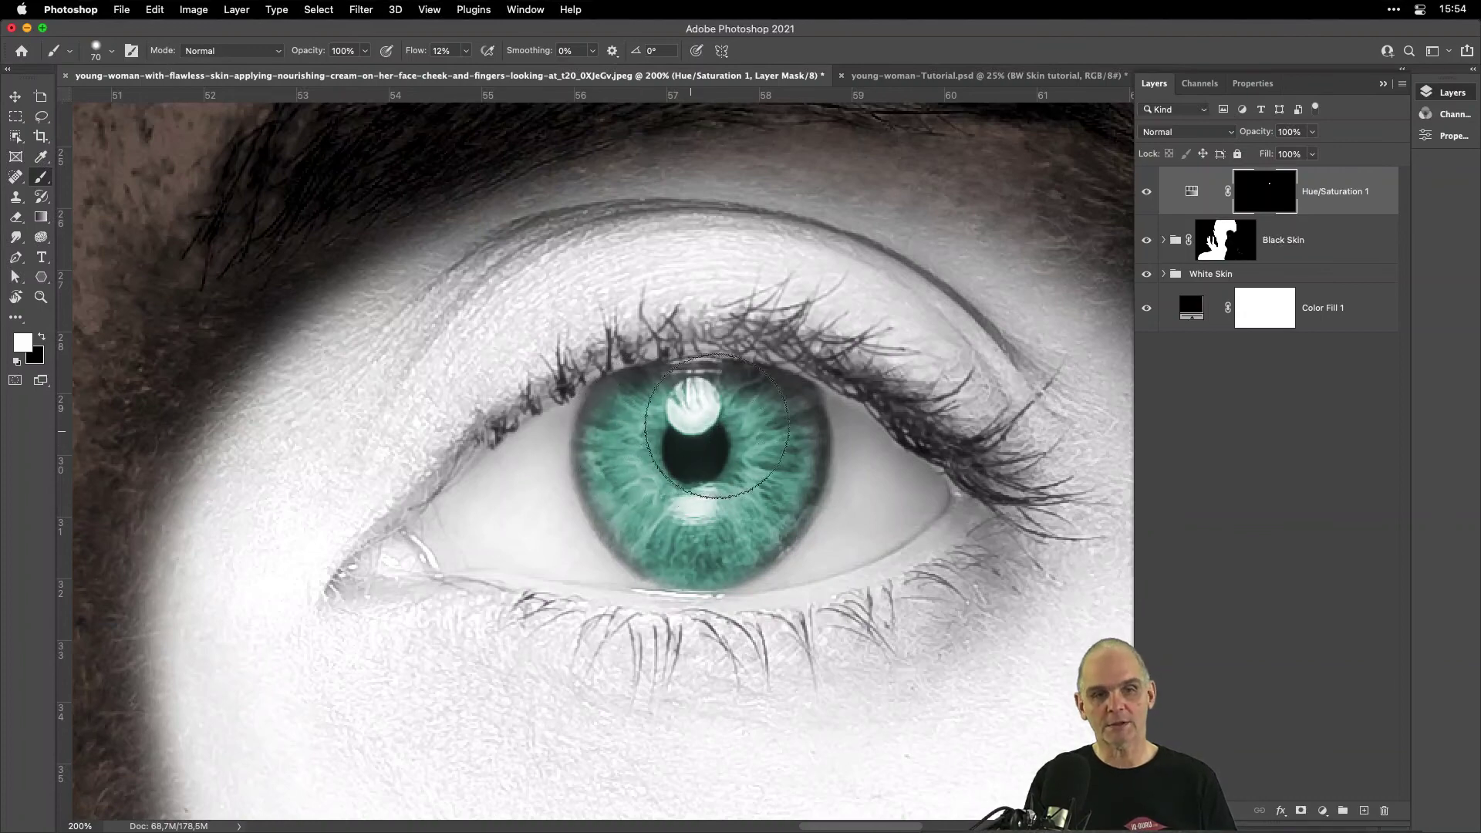
pyautogui.moveTo(759, 445)
pyautogui.mouseDown()
pyautogui.moveTo(744, 511)
pyautogui.moveTo(764, 467)
pyautogui.moveTo(752, 503)
pyautogui.moveTo(759, 478)
pyautogui.moveTo(733, 506)
pyautogui.moveTo(669, 491)
pyautogui.mouseUp()
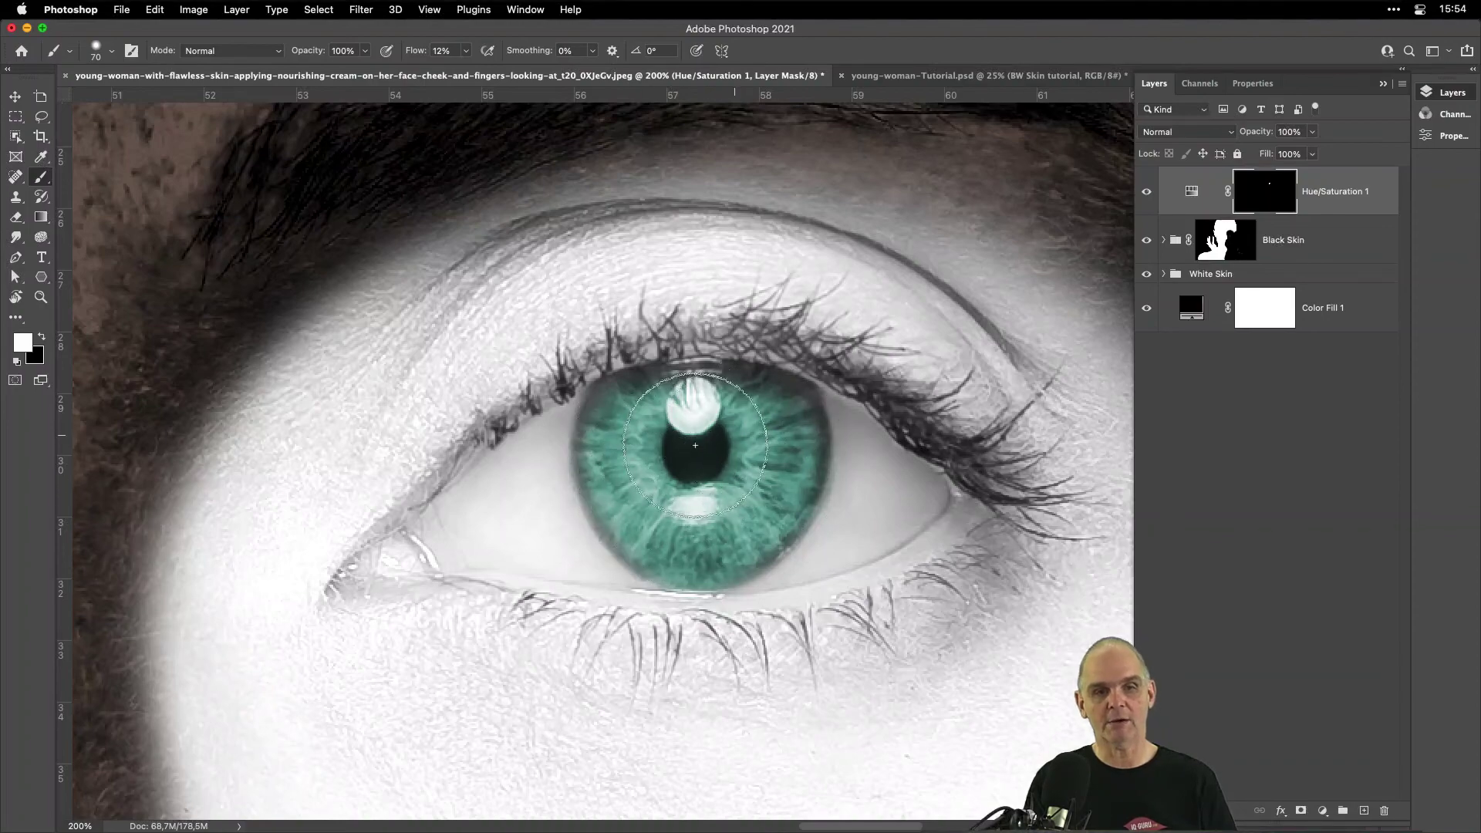
# Paint white on the Hue/Saturation mask over the iris of the eye on the dark side.
pyautogui.moveTo(270, 536); pyautogui.dragTo(1064, 532)
pyautogui.moveTo(170, 531); pyautogui.dragTo(577, 525)
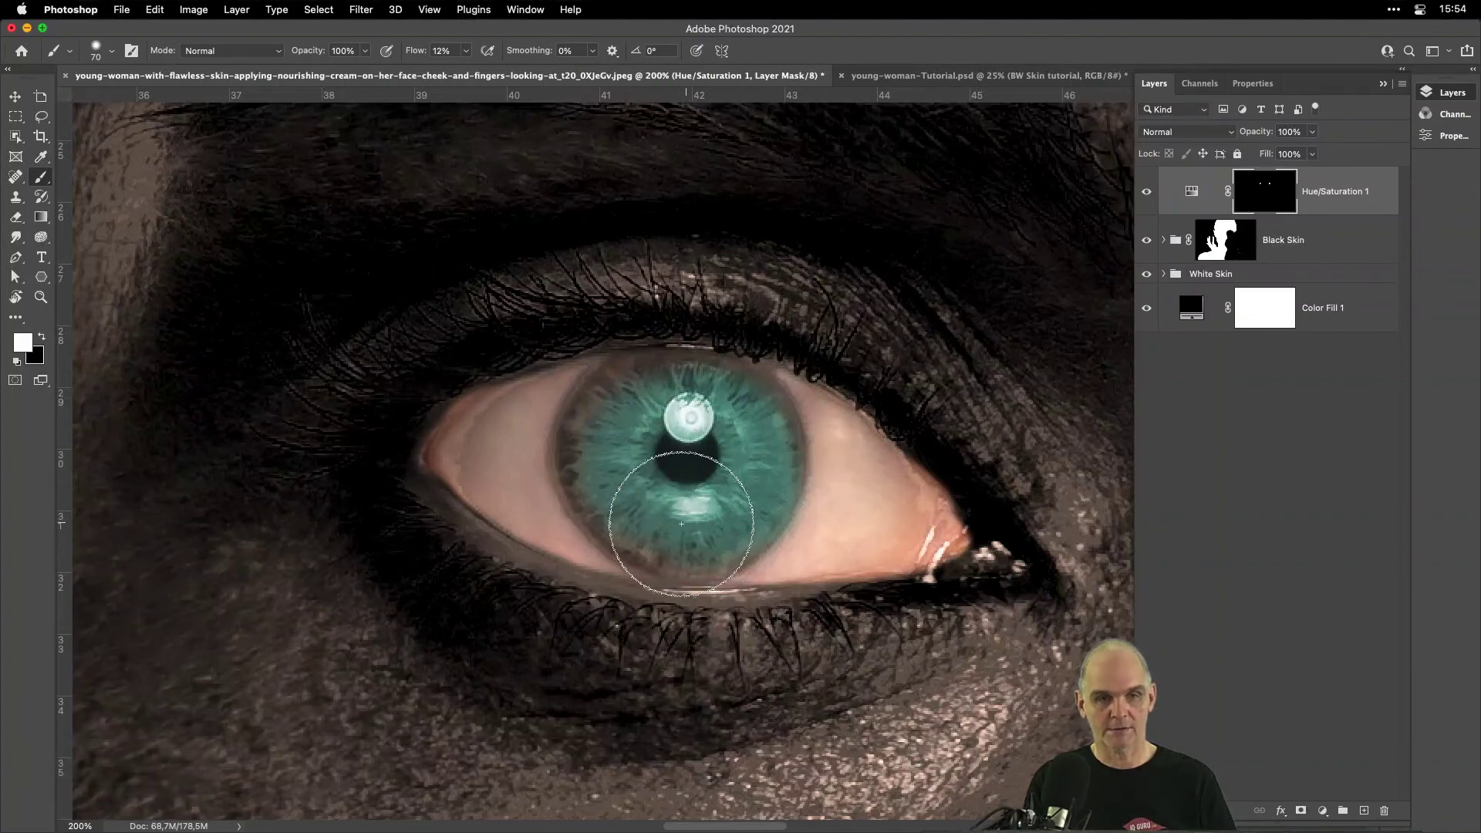
pyautogui.moveTo(696, 523)
pyautogui.mouseDown()
pyautogui.moveTo(623, 503)
pyautogui.moveTo(603, 424)
pyautogui.moveTo(605, 438)
pyautogui.moveTo(647, 397)
pyautogui.moveTo(676, 400)
pyautogui.moveTo(668, 391)
pyautogui.moveTo(732, 410)
pyautogui.moveTo(713, 399)
pyautogui.moveTo(758, 468)
pyautogui.moveTo(741, 440)
pyautogui.moveTo(731, 508)
pyautogui.moveTo(705, 523)
pyautogui.moveTo(715, 515)
pyautogui.moveTo(706, 523)
pyautogui.moveTo(633, 461)
pyautogui.moveTo(700, 469)
pyautogui.mouseUp()
pyautogui.press('super+minus')
pyautogui.press('super+minus')
pyautogui.press('super+minus')
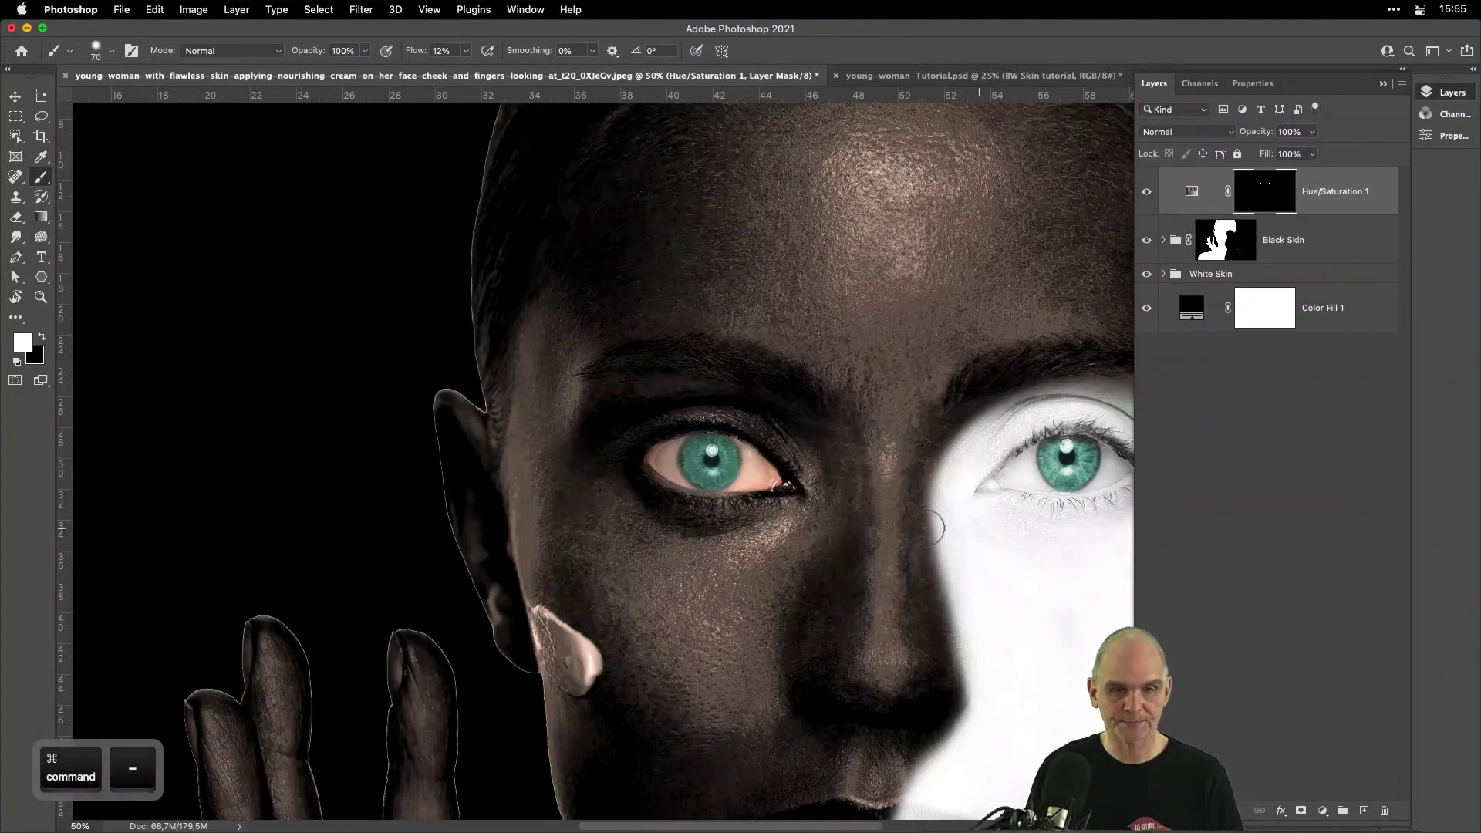
pyautogui.press('space')
pyautogui.moveTo(922, 514); pyautogui.dragTo(687, 416)
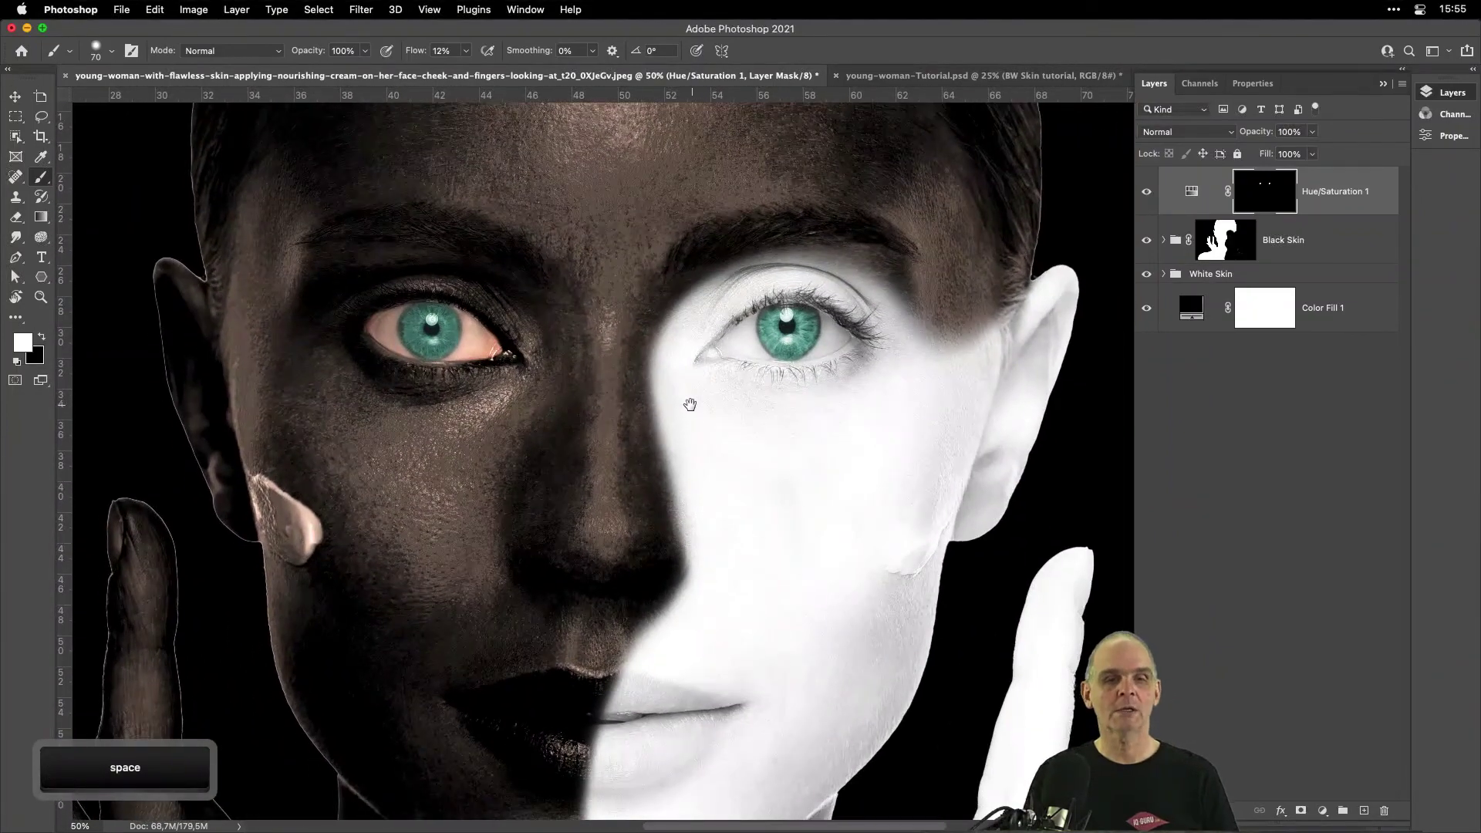
pyautogui.press('super+minus')
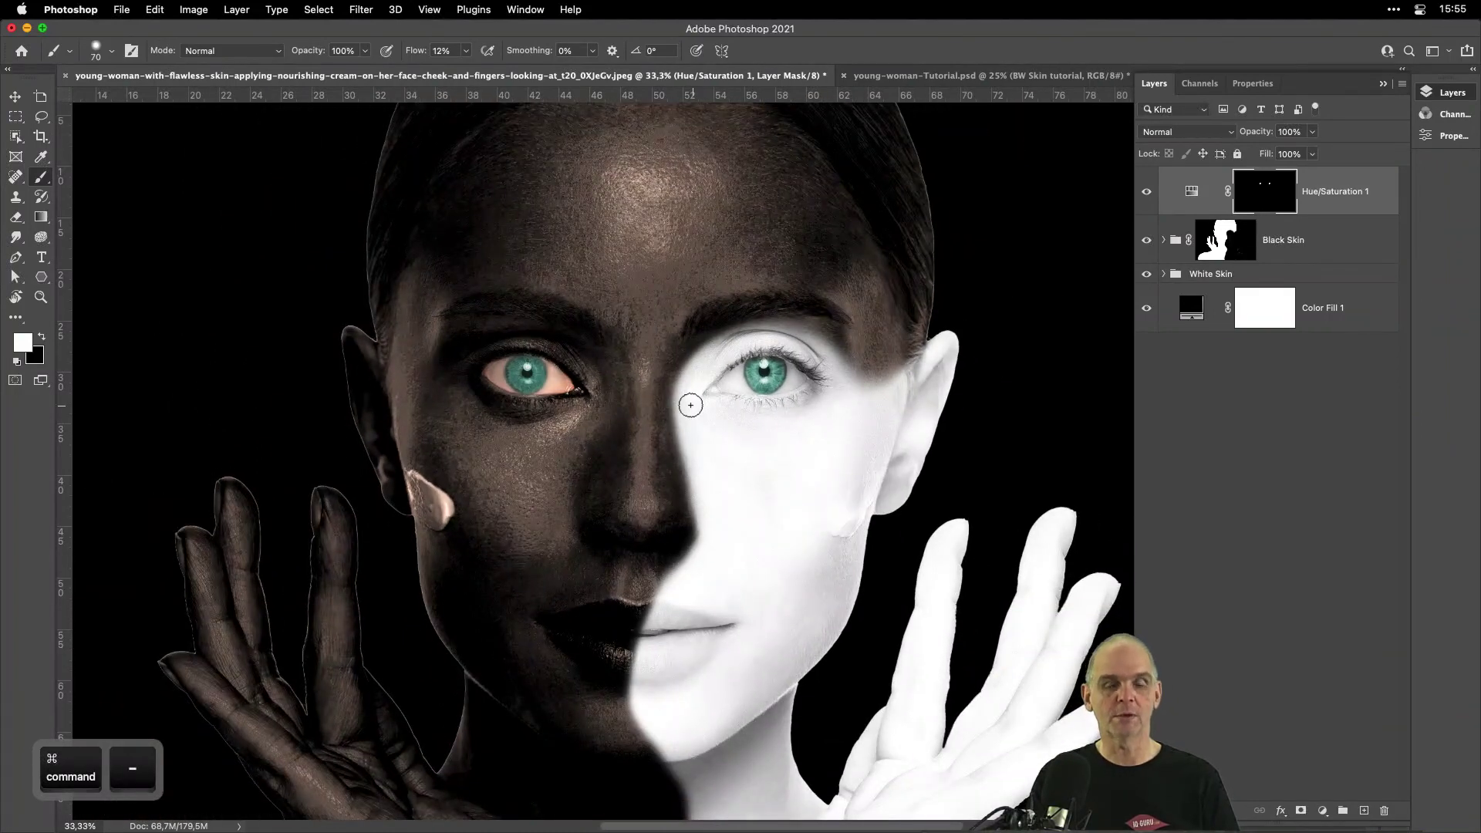
# Raise the Hue/Saturation adjustment's saturation to 48 and shift its hue to 179.
pyautogui.doubleClick(1192, 192)
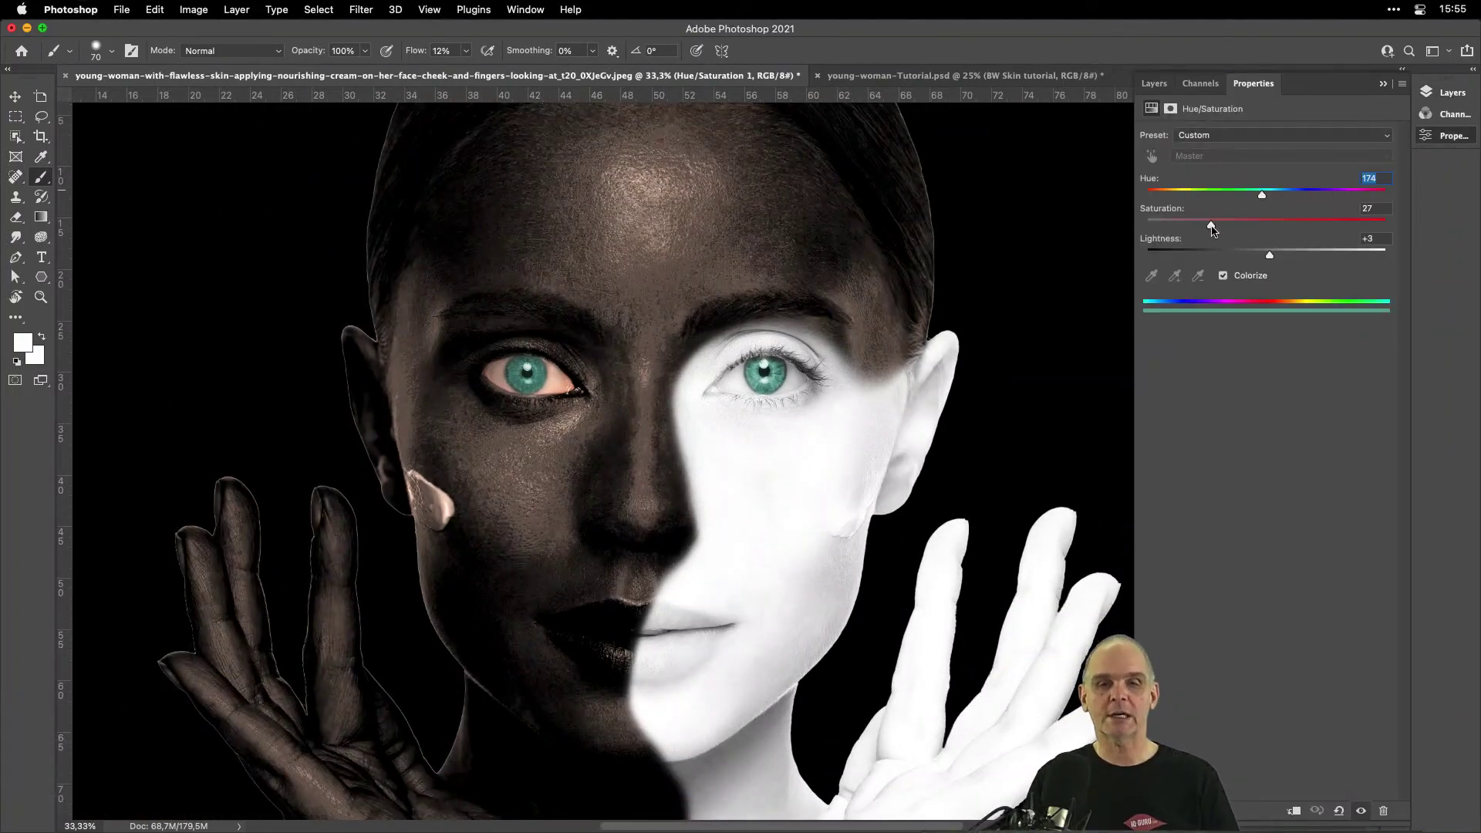
pyautogui.moveTo(1212, 228); pyautogui.dragTo(1218, 229)
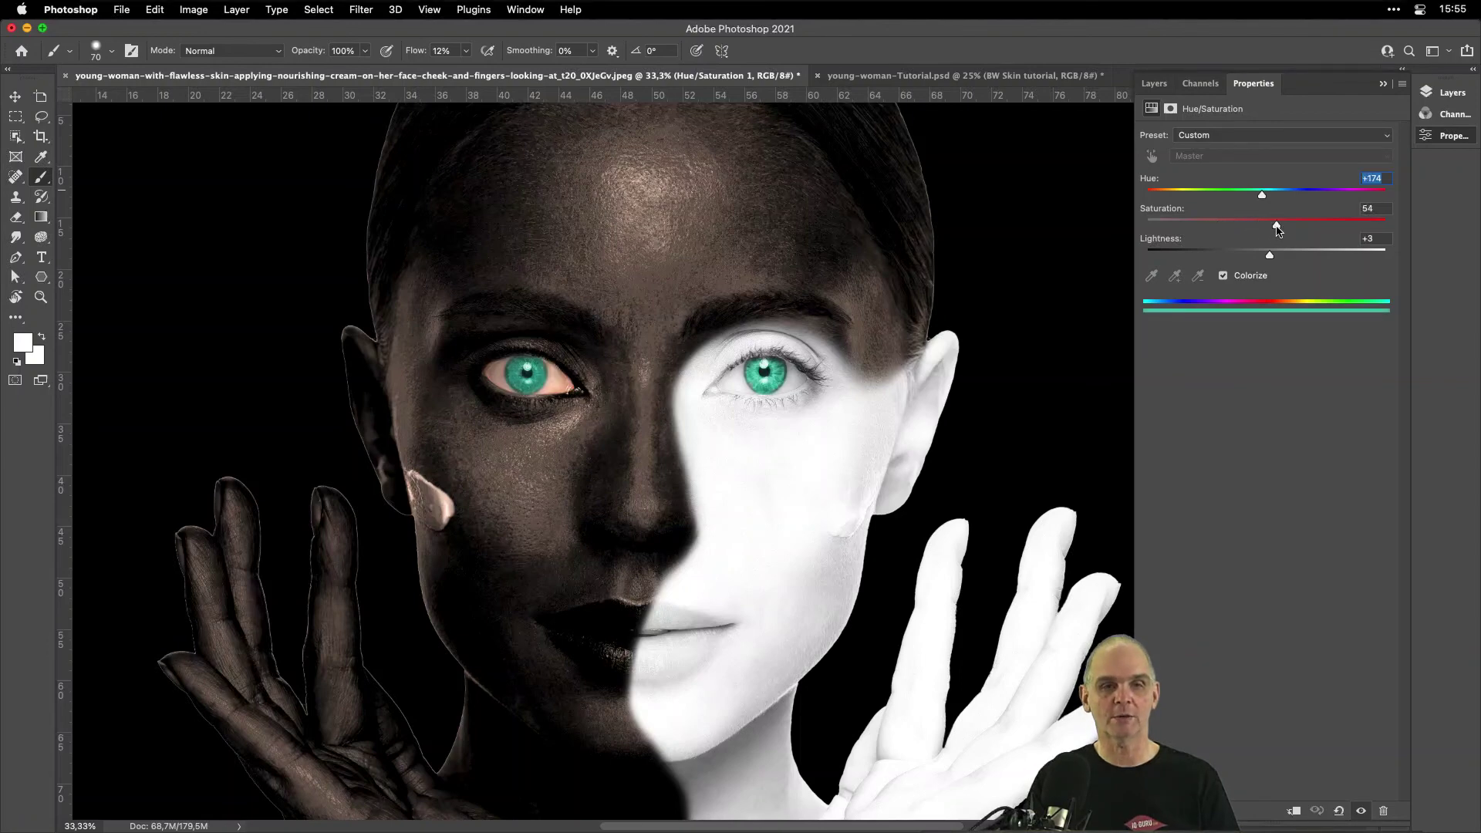
pyautogui.moveTo(1265, 229); pyautogui.dragTo(1265, 198)
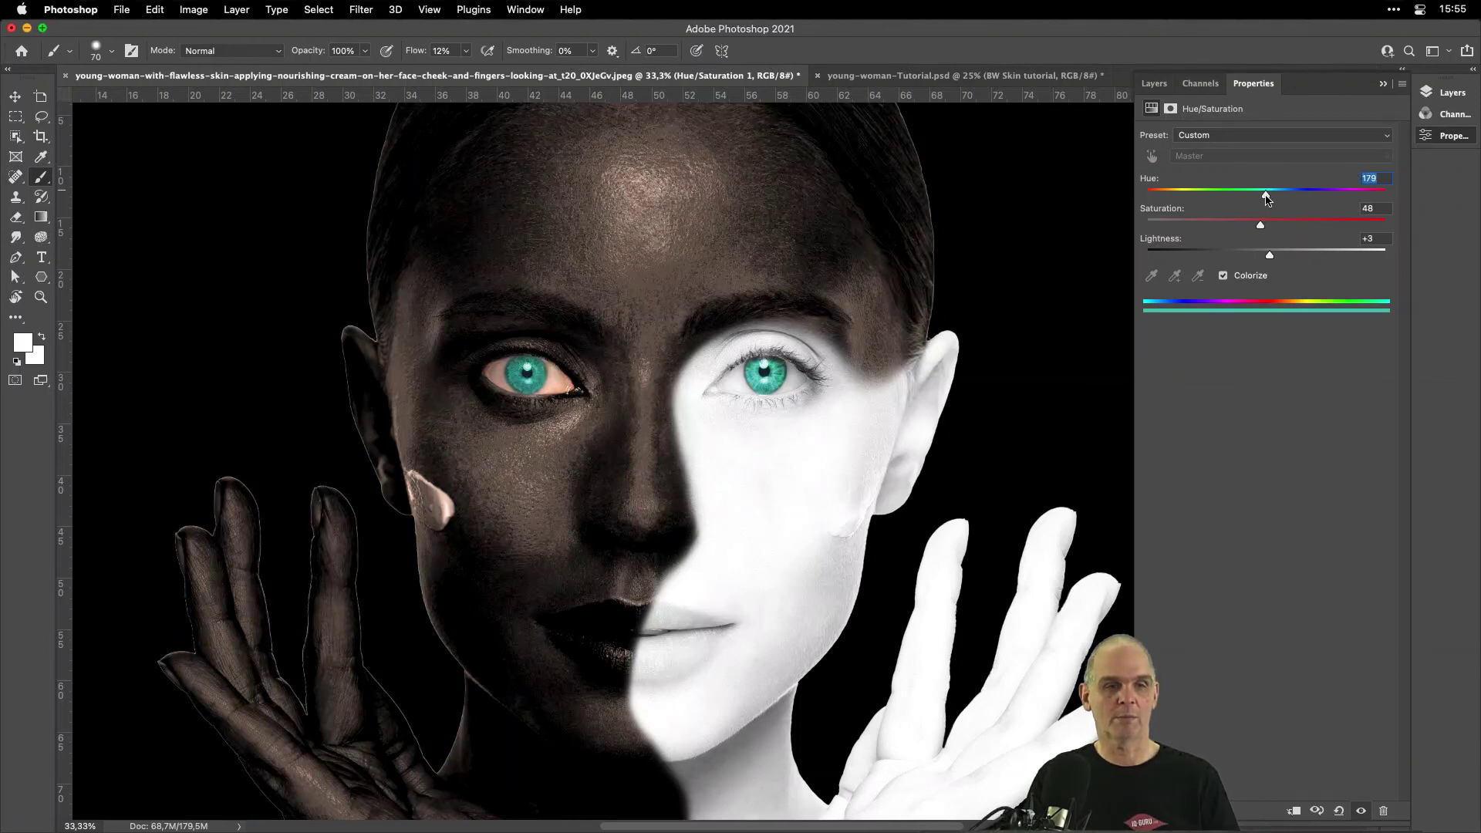
# Lower the saturation of the iris Hue/Saturation adjustment to 44.
pyautogui.moveTo(1260, 229); pyautogui.dragTo(1269, 259)
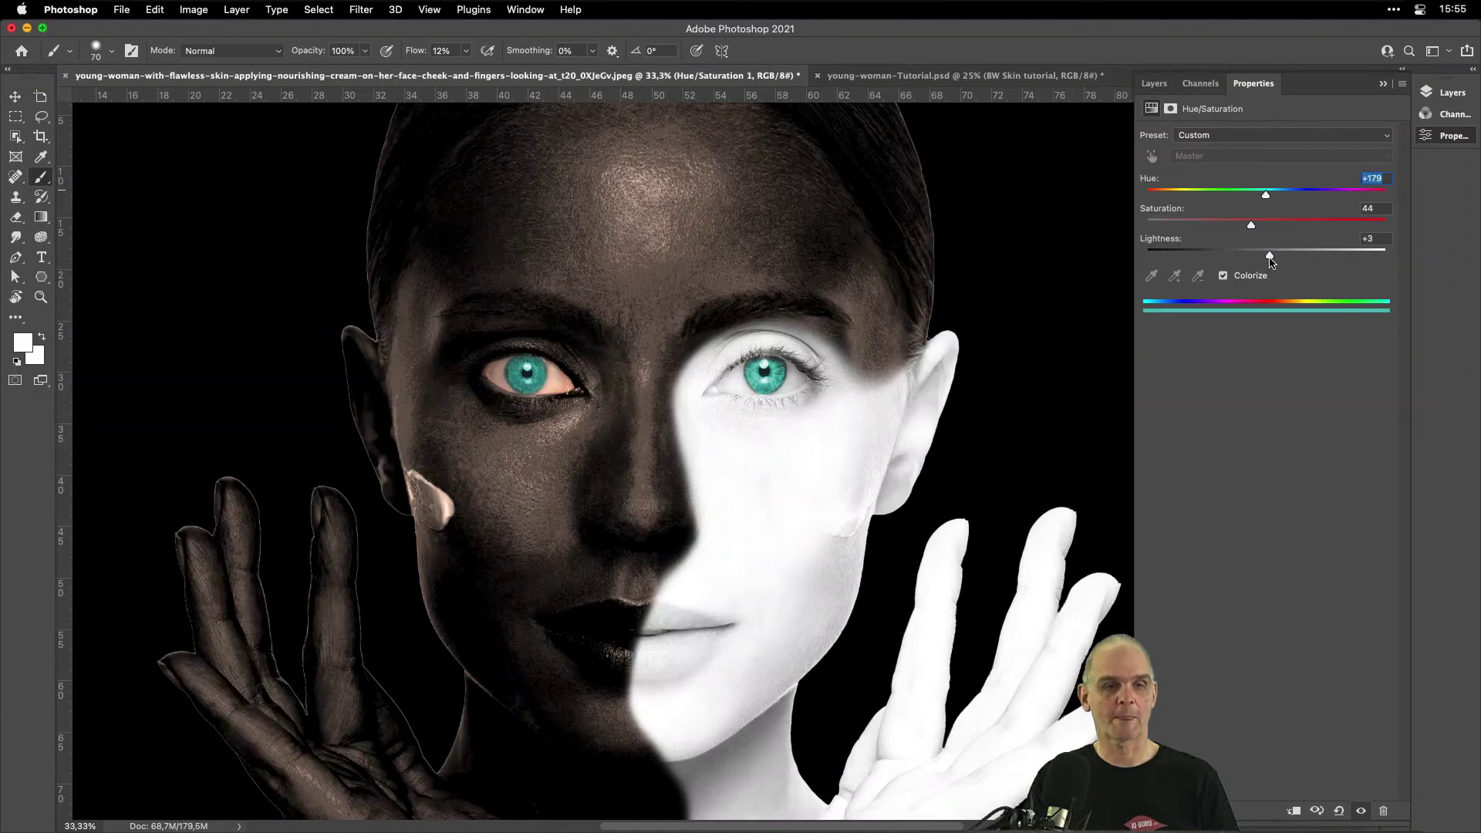
pyautogui.click(1153, 85)
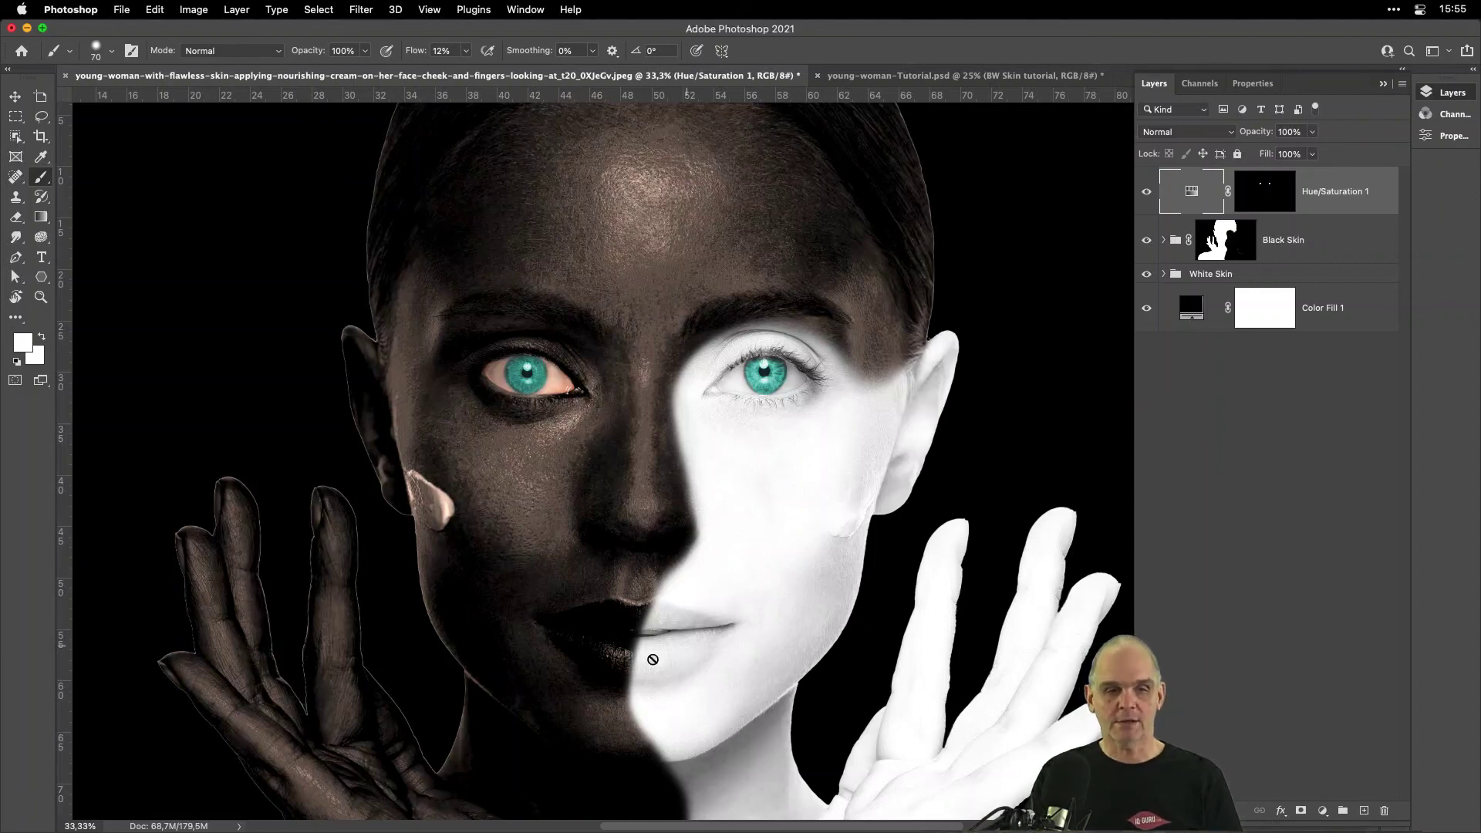
# Add a second Hue/Saturation adjustment layer at the top of the stack and invert its mask to black.
pyautogui.press('super+plus')
pyautogui.press('space')
pyautogui.moveTo(724, 628); pyautogui.dragTo(810, 391)
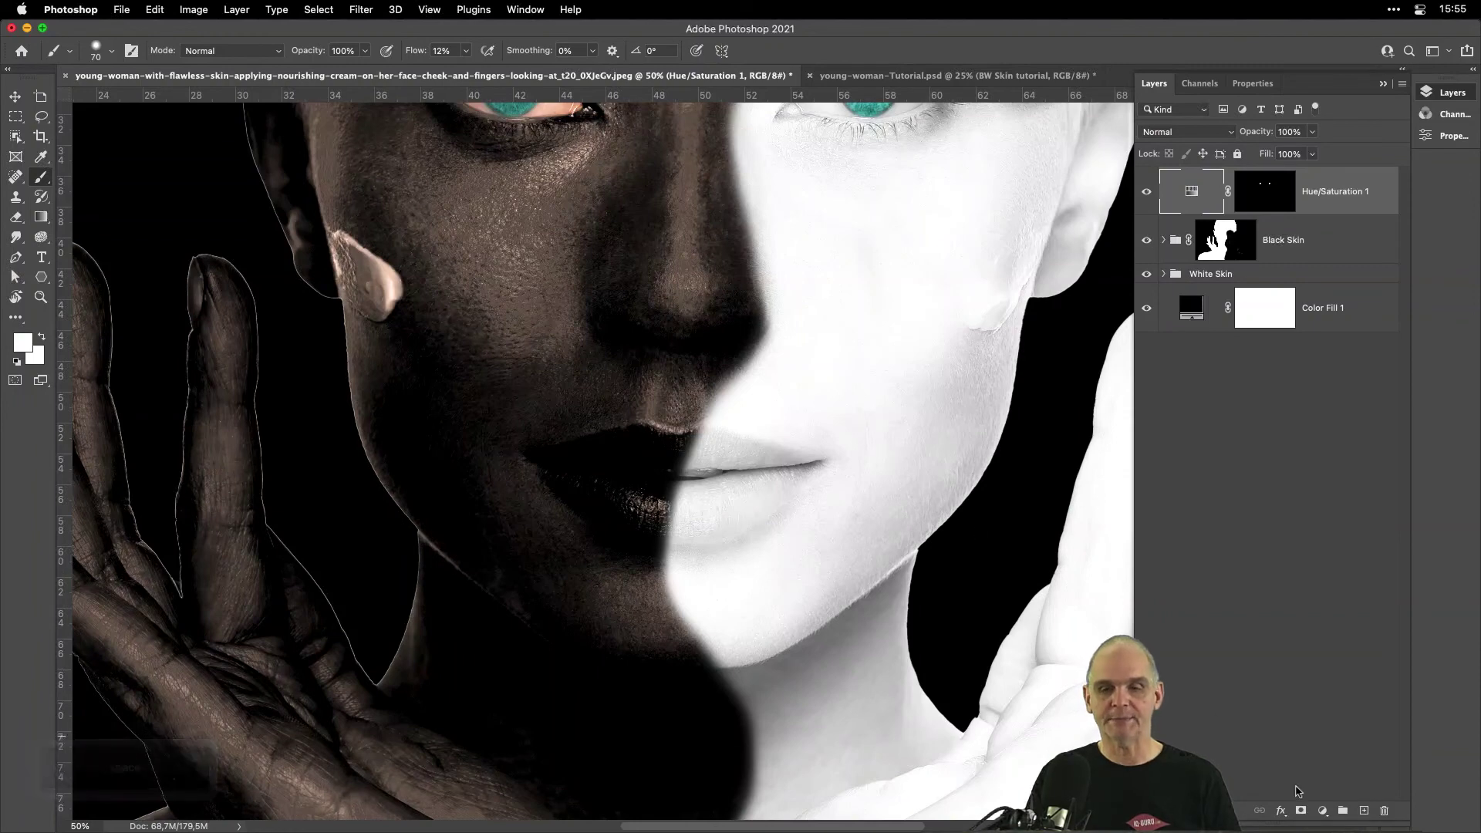
pyautogui.click(1323, 812)
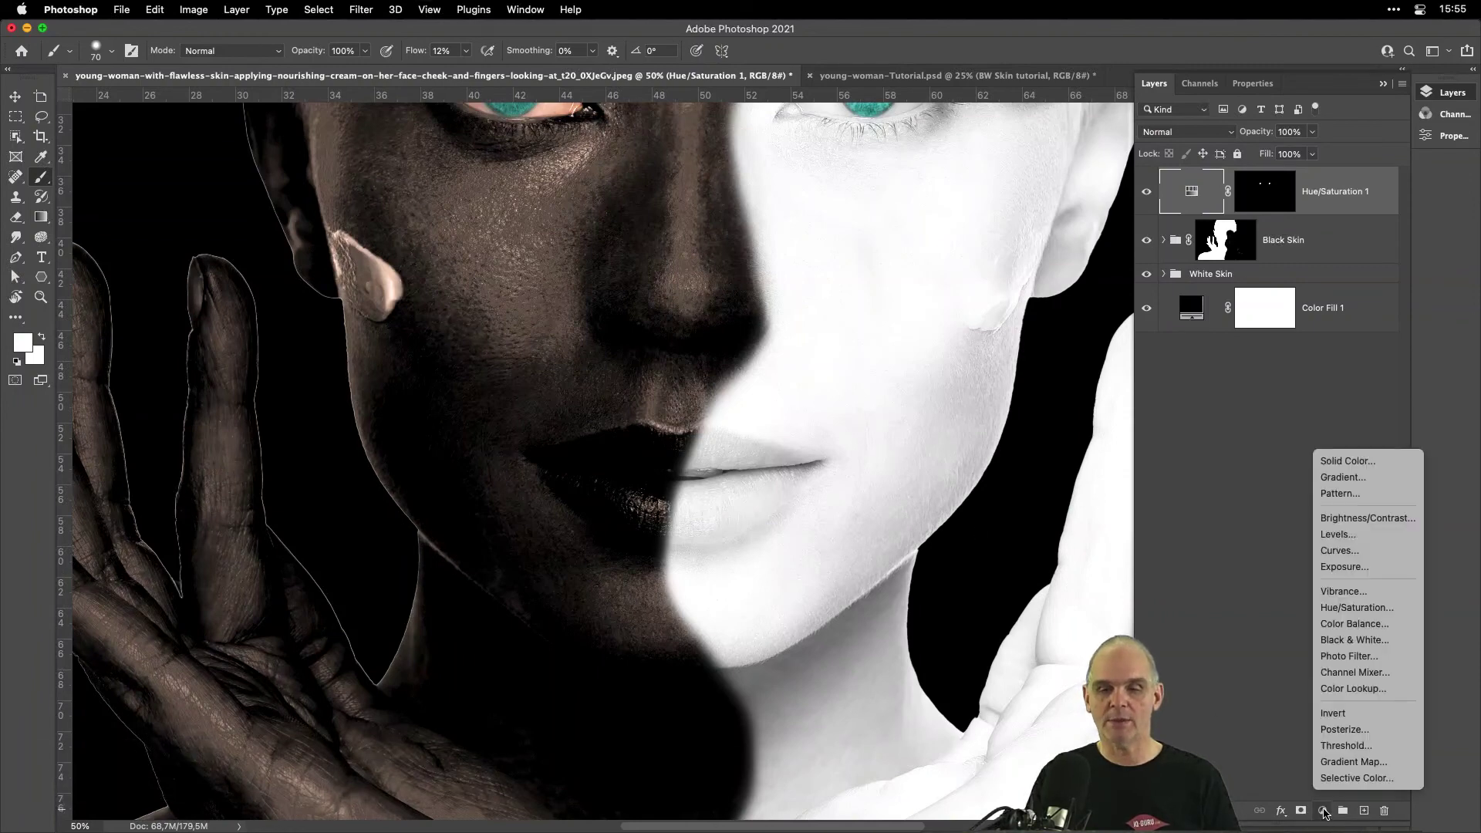
pyautogui.click(1376, 609)
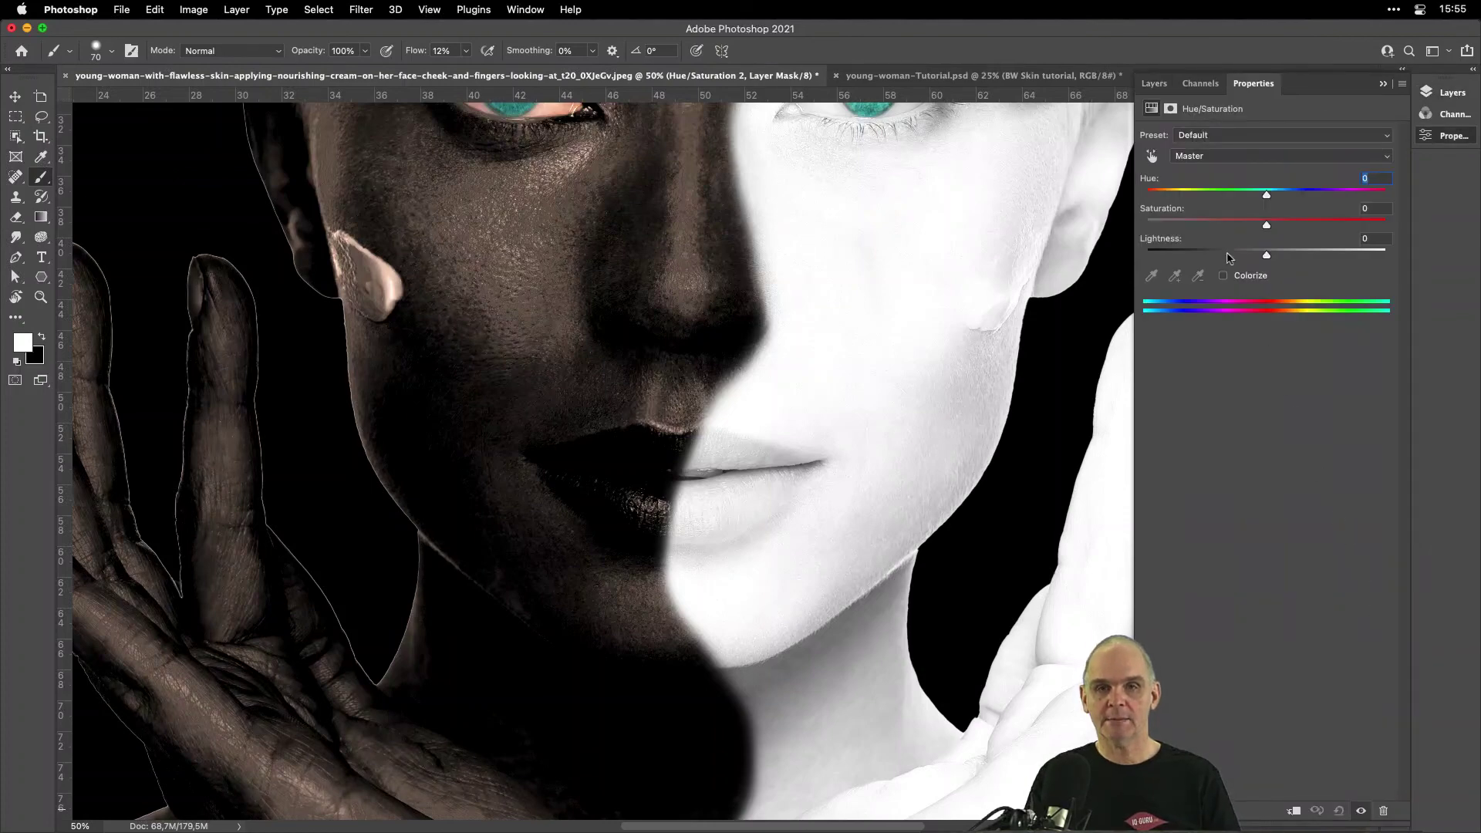
pyautogui.click(1155, 84)
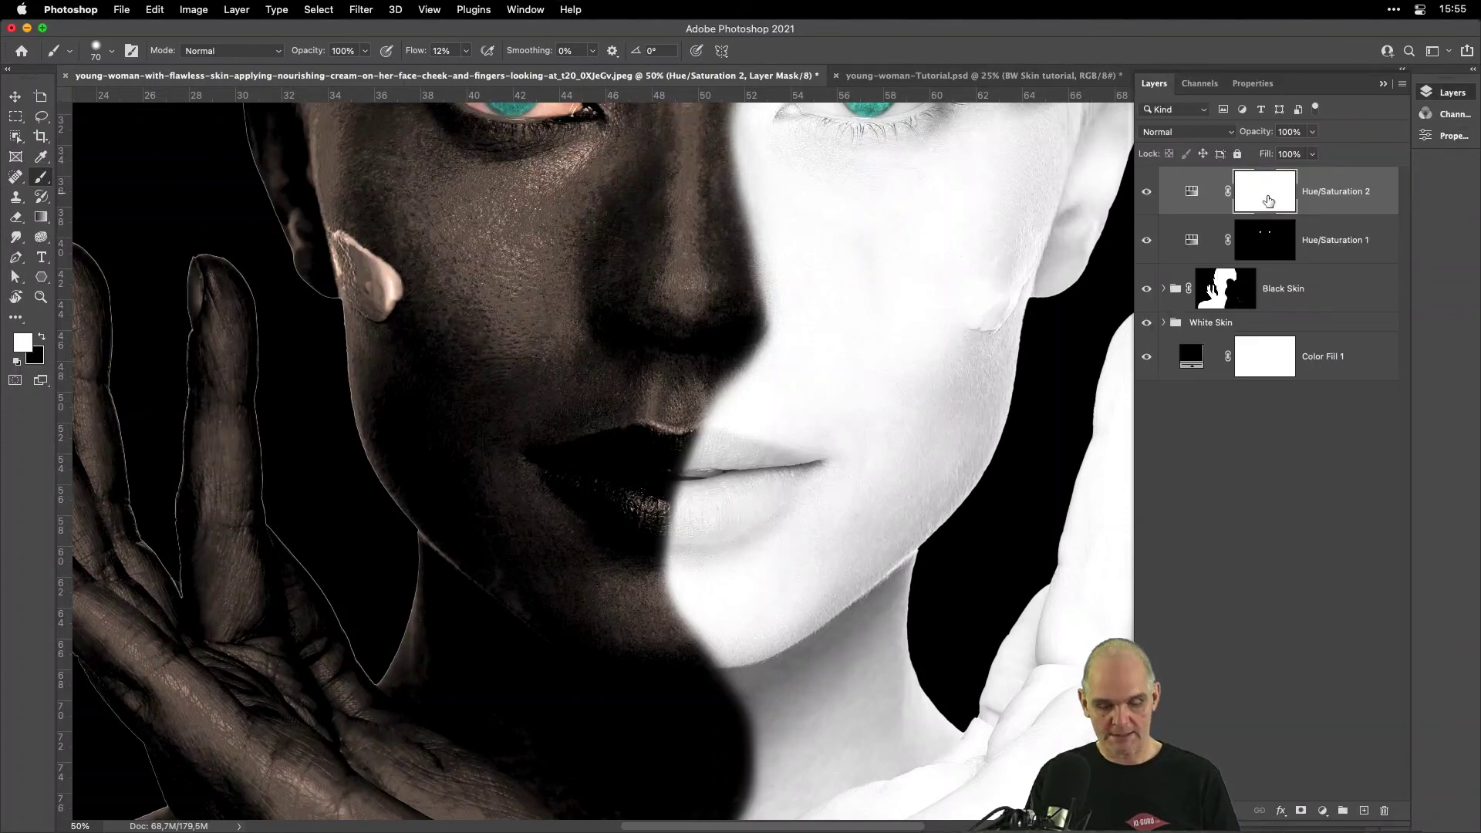
pyautogui.press('super+i')
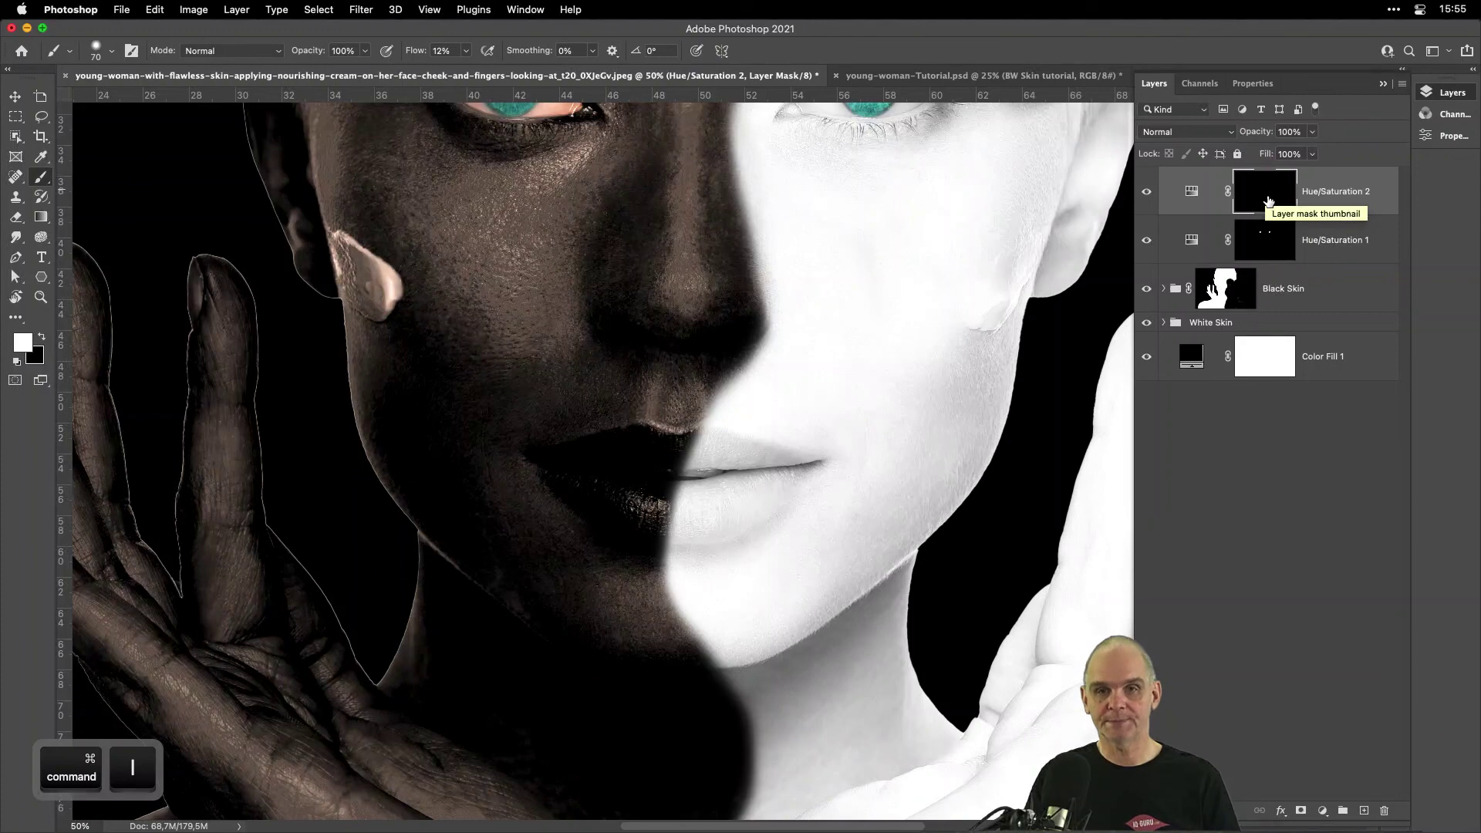
# Turn on Colorize in the new Hue/Saturation adjustment, with hue 0 and saturation 70.
pyautogui.doubleClick(1192, 193)
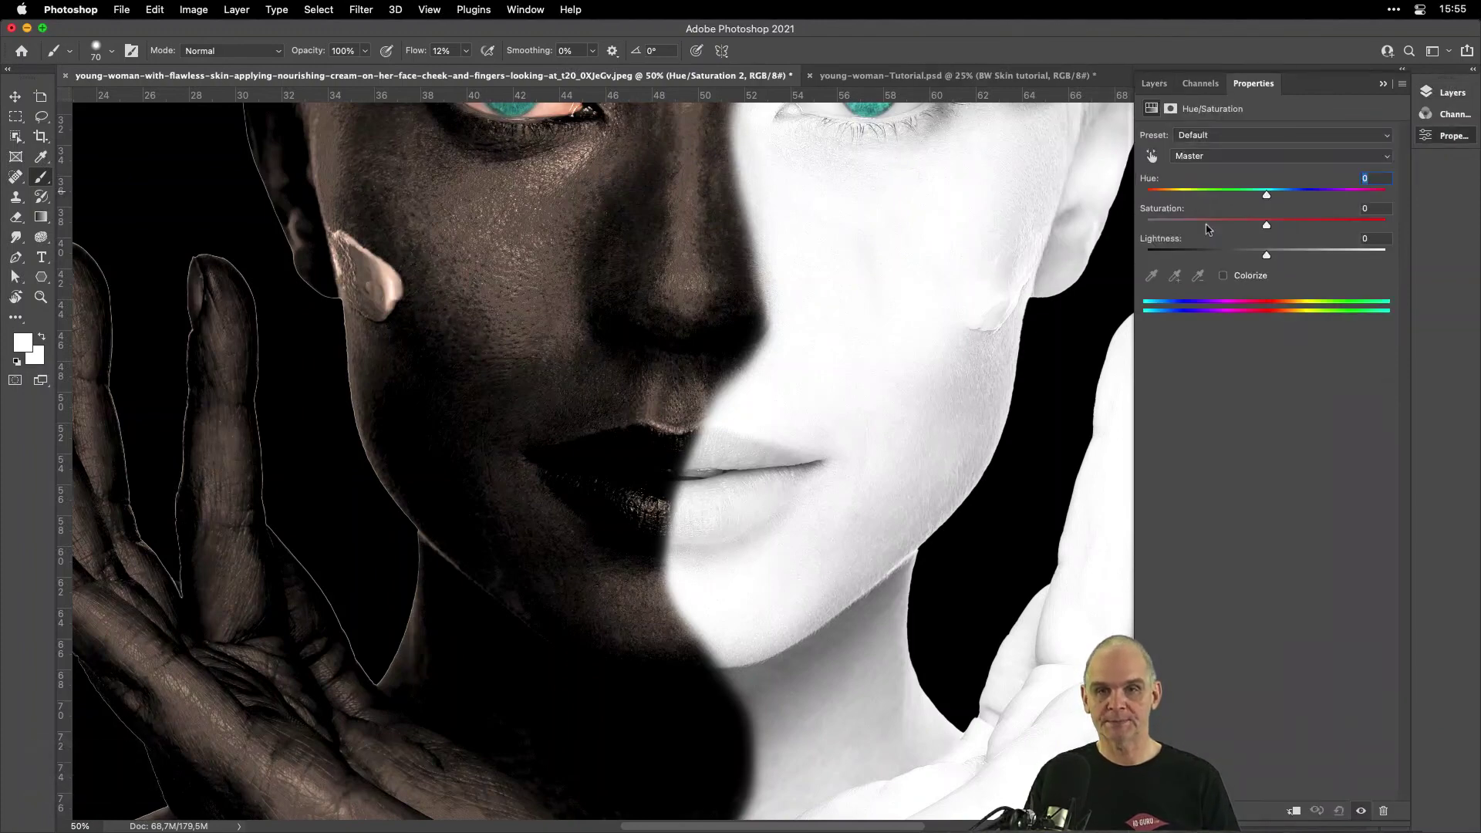
pyautogui.moveTo(1287, 226)
pyautogui.mouseDown()
pyautogui.moveTo(1332, 227)
pyautogui.moveTo(1227, 199)
pyautogui.moveTo(1146, 200)
pyautogui.moveTo(1341, 230)
pyautogui.moveTo(1315, 233)
pyautogui.mouseUp()
pyautogui.click(1223, 276)
# Paint white on the new Hue/Saturation mask over the lips on the dark side, using a 70 px brush.
pyautogui.press('super+plus')
pyautogui.press('super+plus')
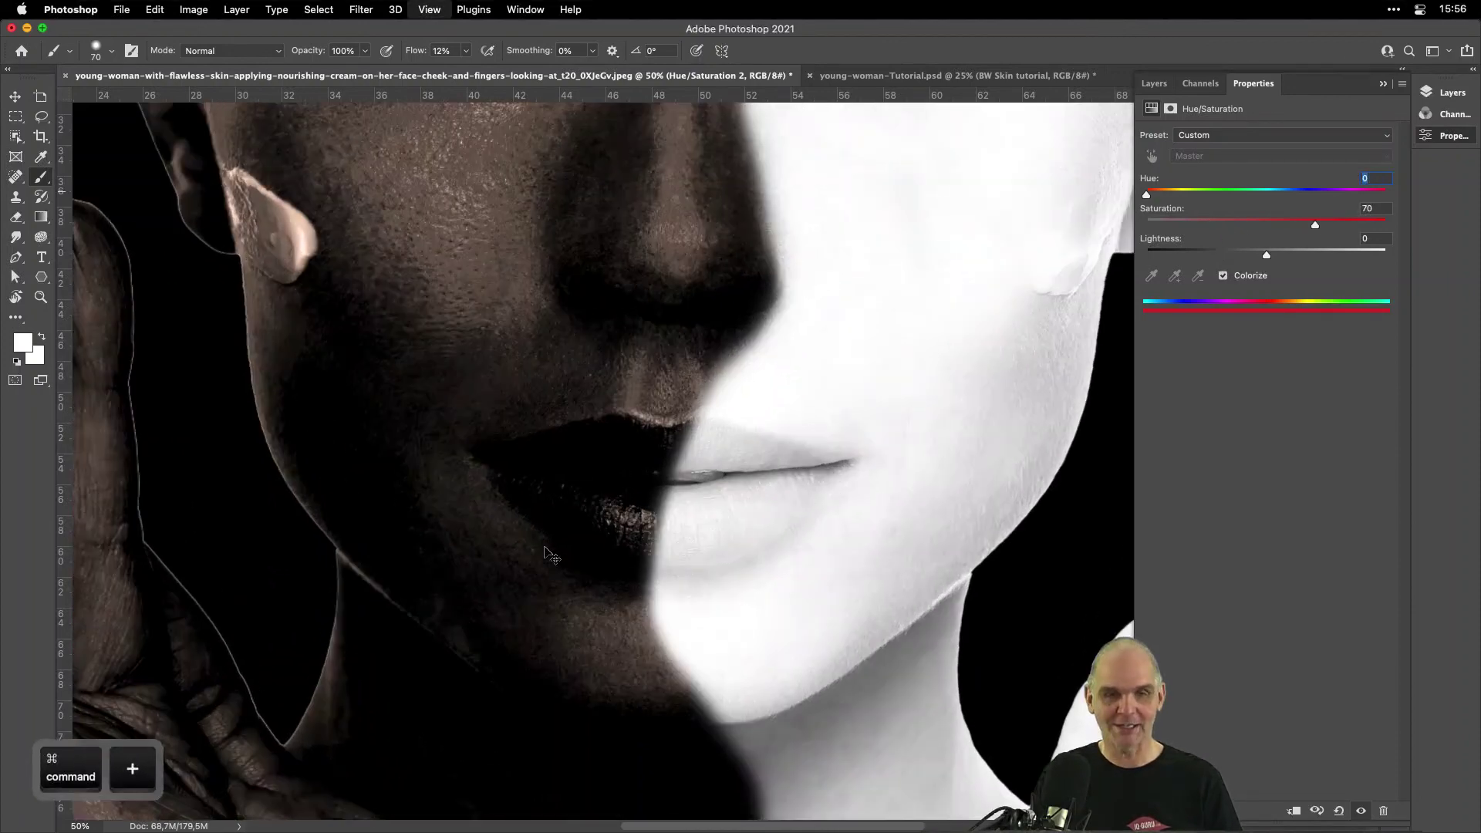
pyautogui.click(1154, 84)
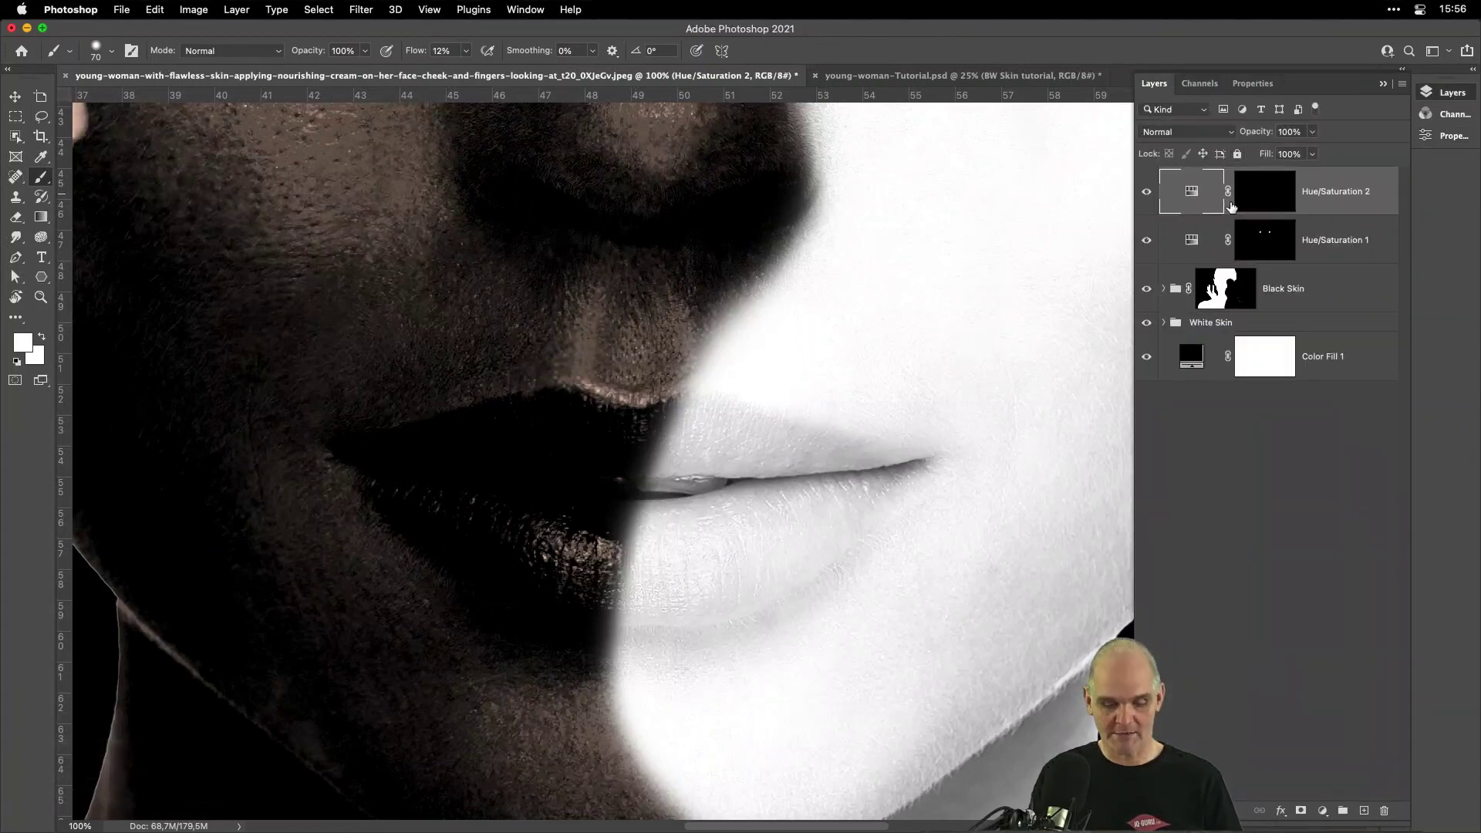
pyautogui.press('b')
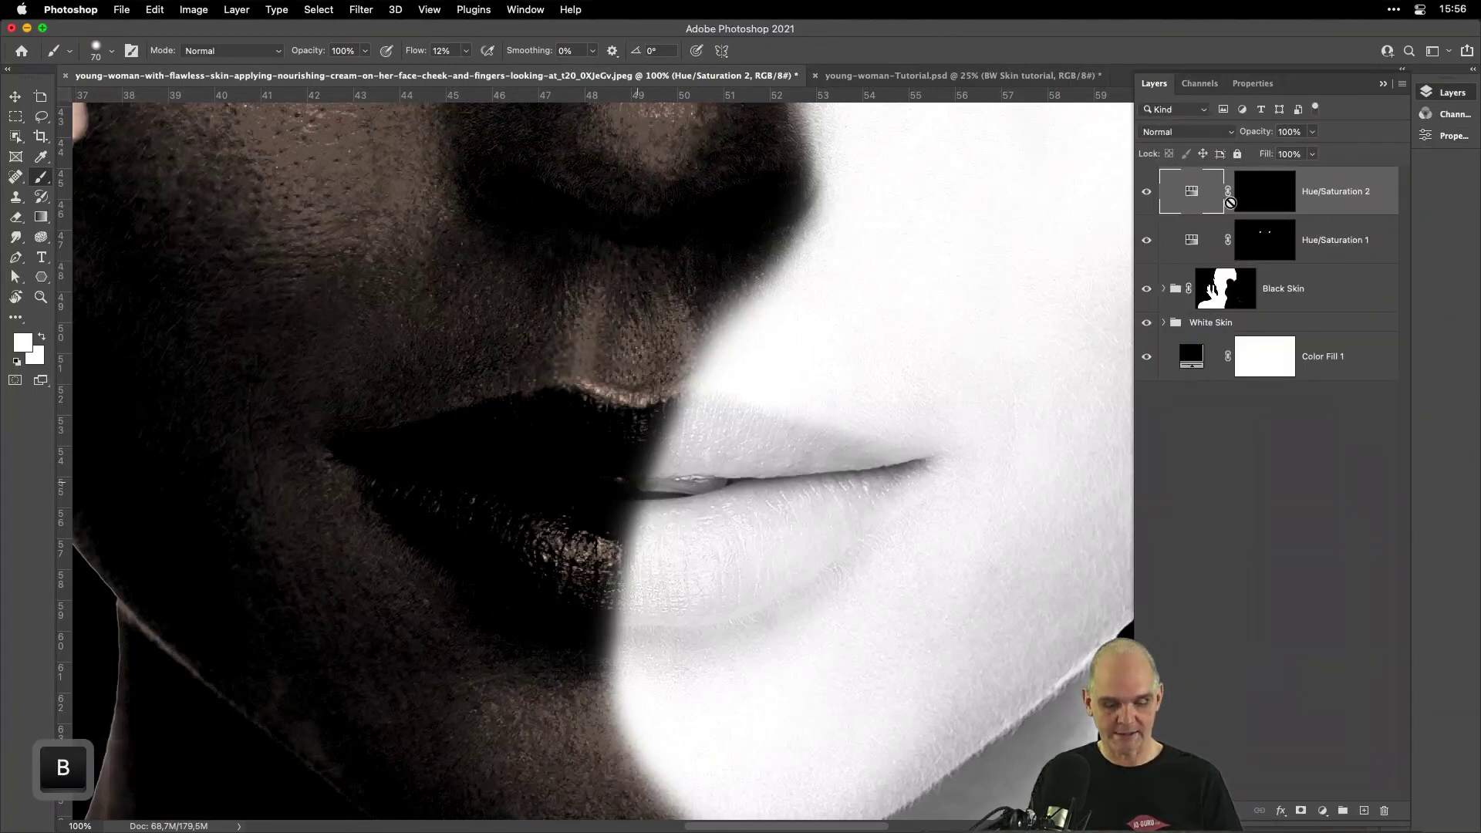
pyautogui.click(1285, 199)
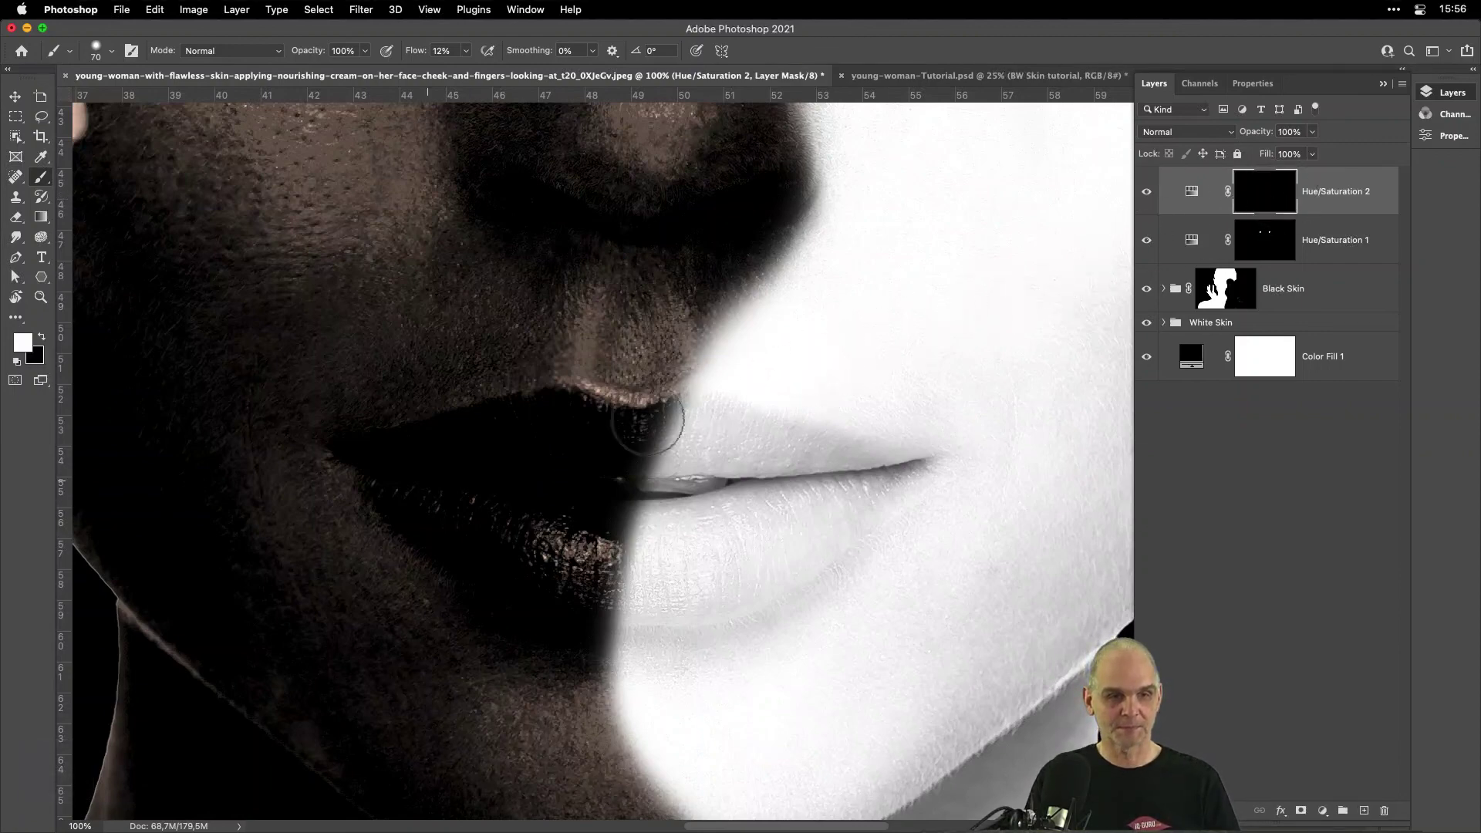
pyautogui.moveTo(535, 530)
pyautogui.mouseDown()
pyautogui.moveTo(572, 525)
pyautogui.moveTo(574, 591)
pyautogui.moveTo(396, 477)
pyautogui.moveTo(577, 409)
pyautogui.moveTo(619, 418)
pyautogui.moveTo(598, 485)
pyautogui.moveTo(594, 446)
pyautogui.mouseUp()
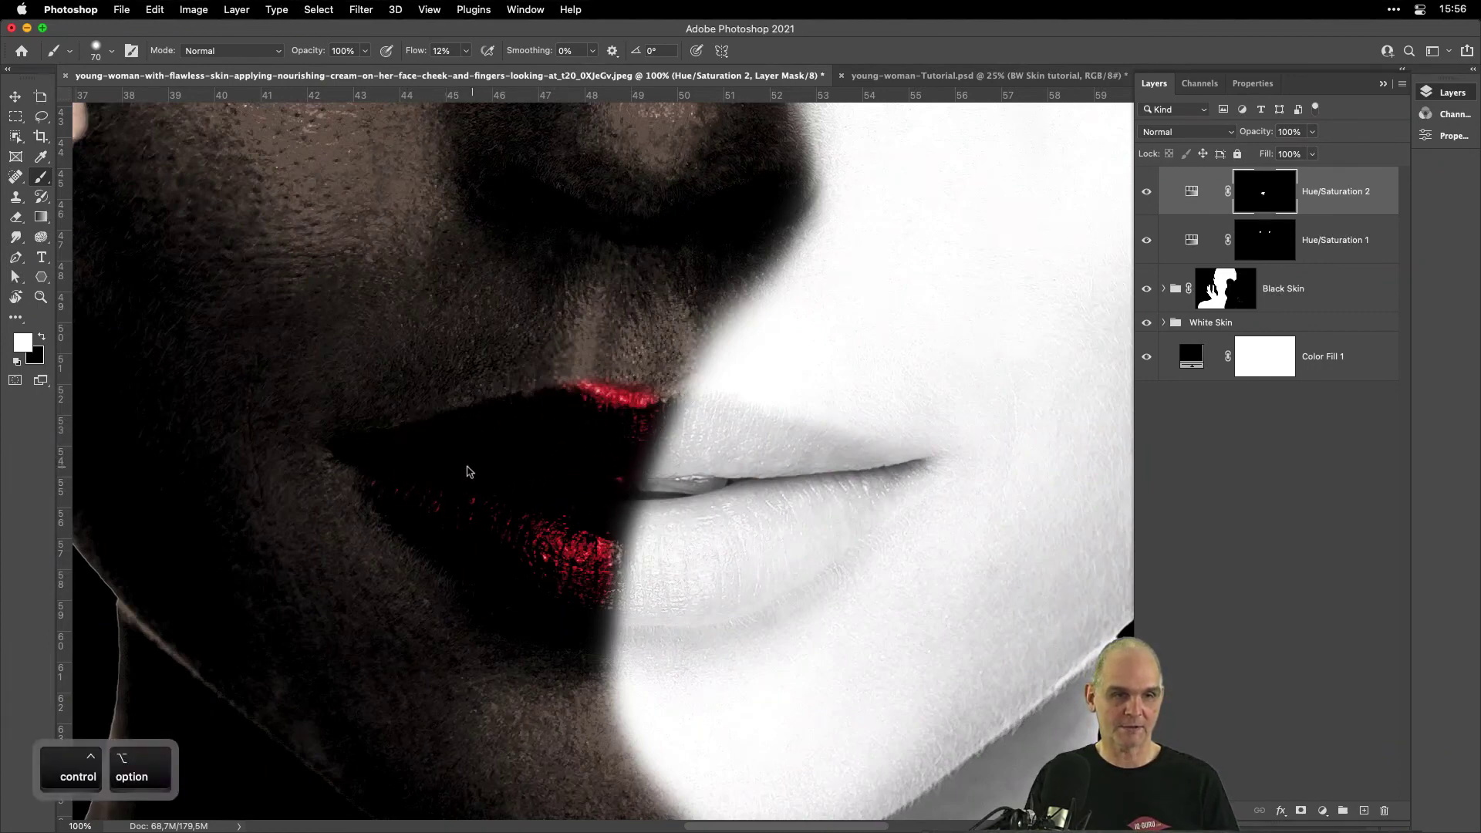
# Reduce the brush to 18 px and paint white along the dark lips' dividing line and upper edge.
pyautogui.moveTo(472, 467); pyautogui.dragTo(447, 467)
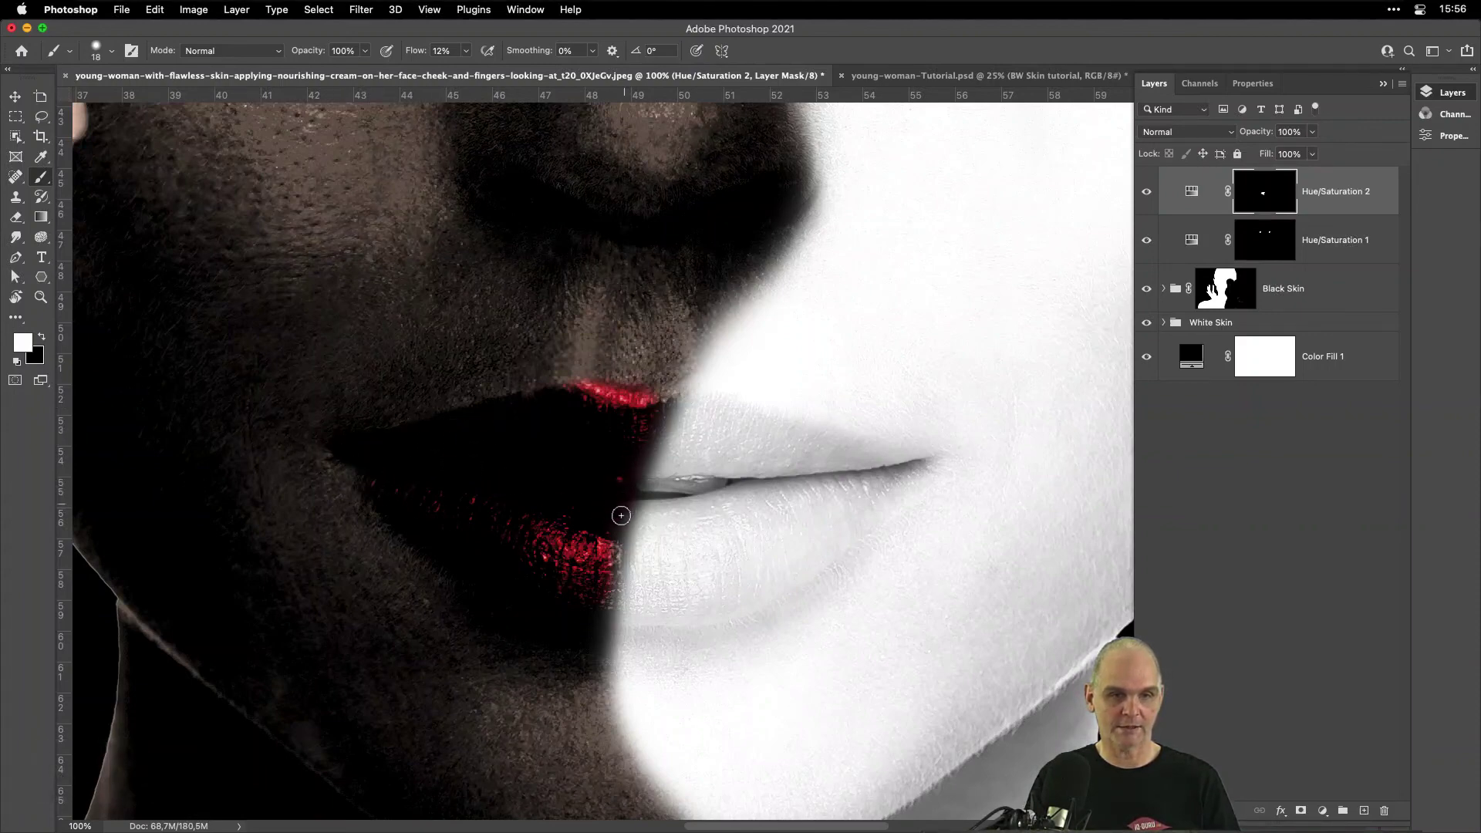
pyautogui.moveTo(621, 516); pyautogui.dragTo(607, 620)
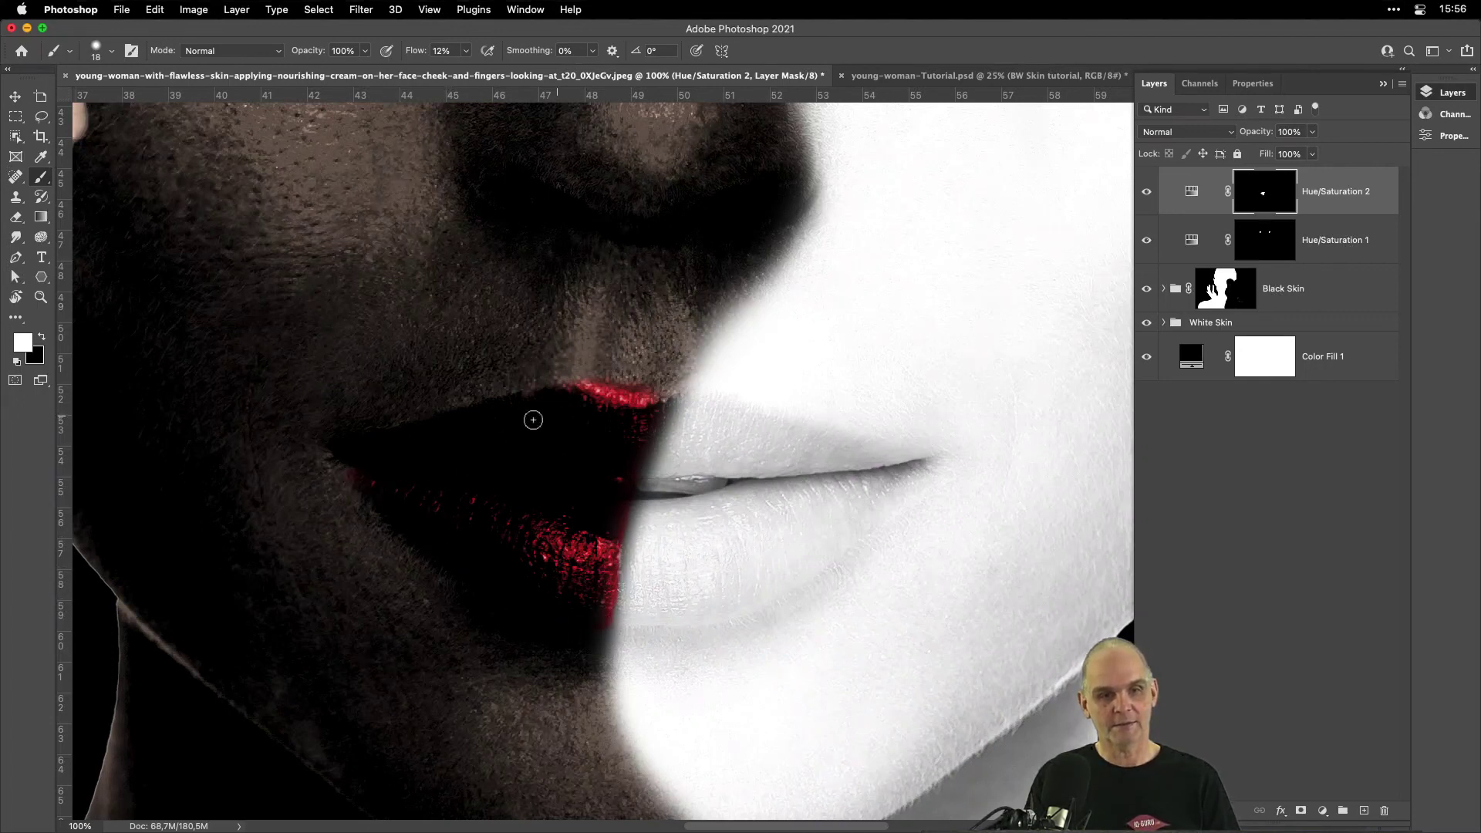
pyautogui.moveTo(621, 401)
pyautogui.mouseDown()
pyautogui.moveTo(677, 390)
pyautogui.moveTo(633, 403)
pyautogui.mouseUp()
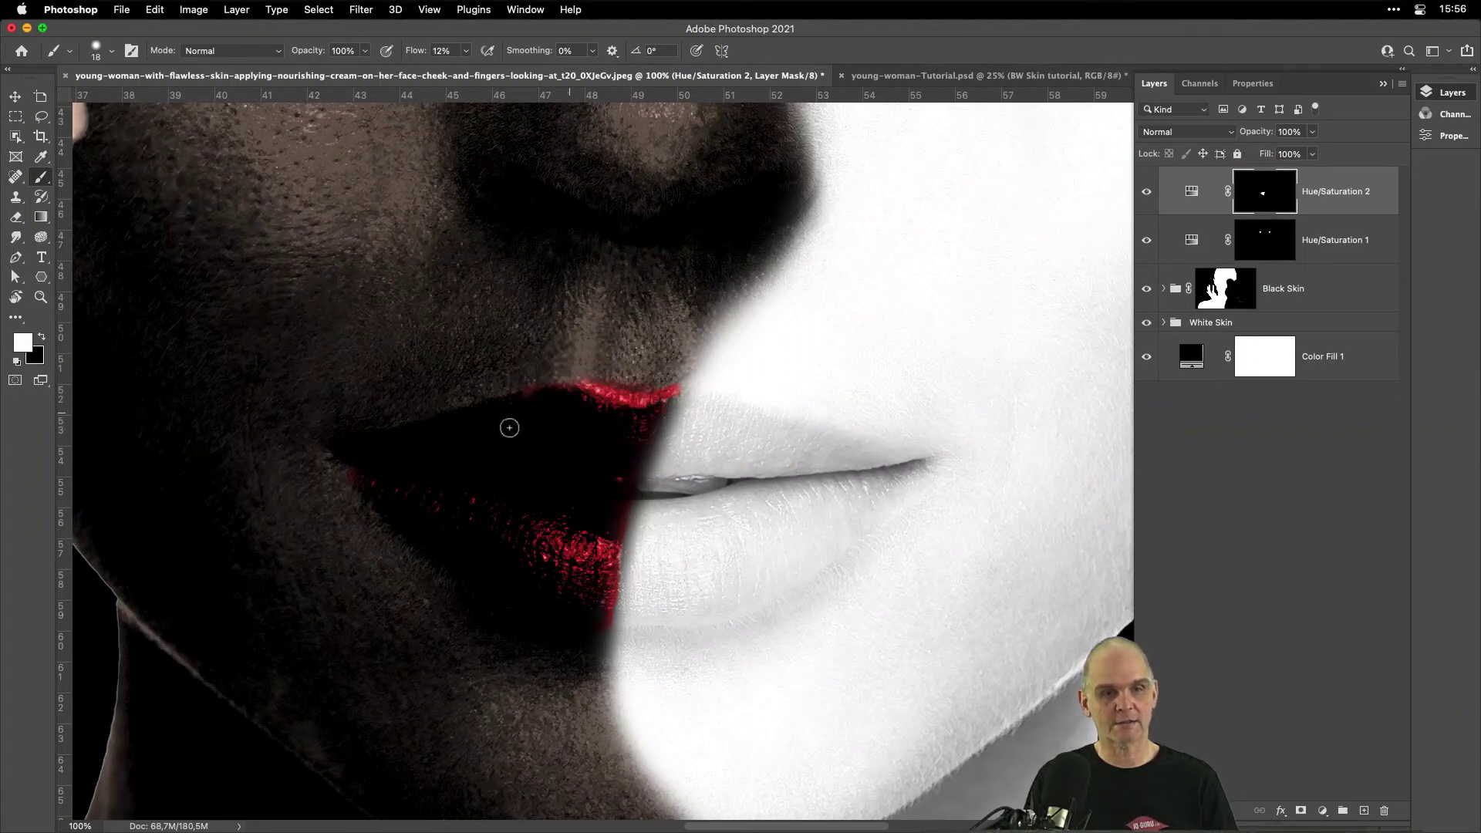
# Paint black on the lip mask along the upper lip's outline to trim the red spill.
pyautogui.press('x')
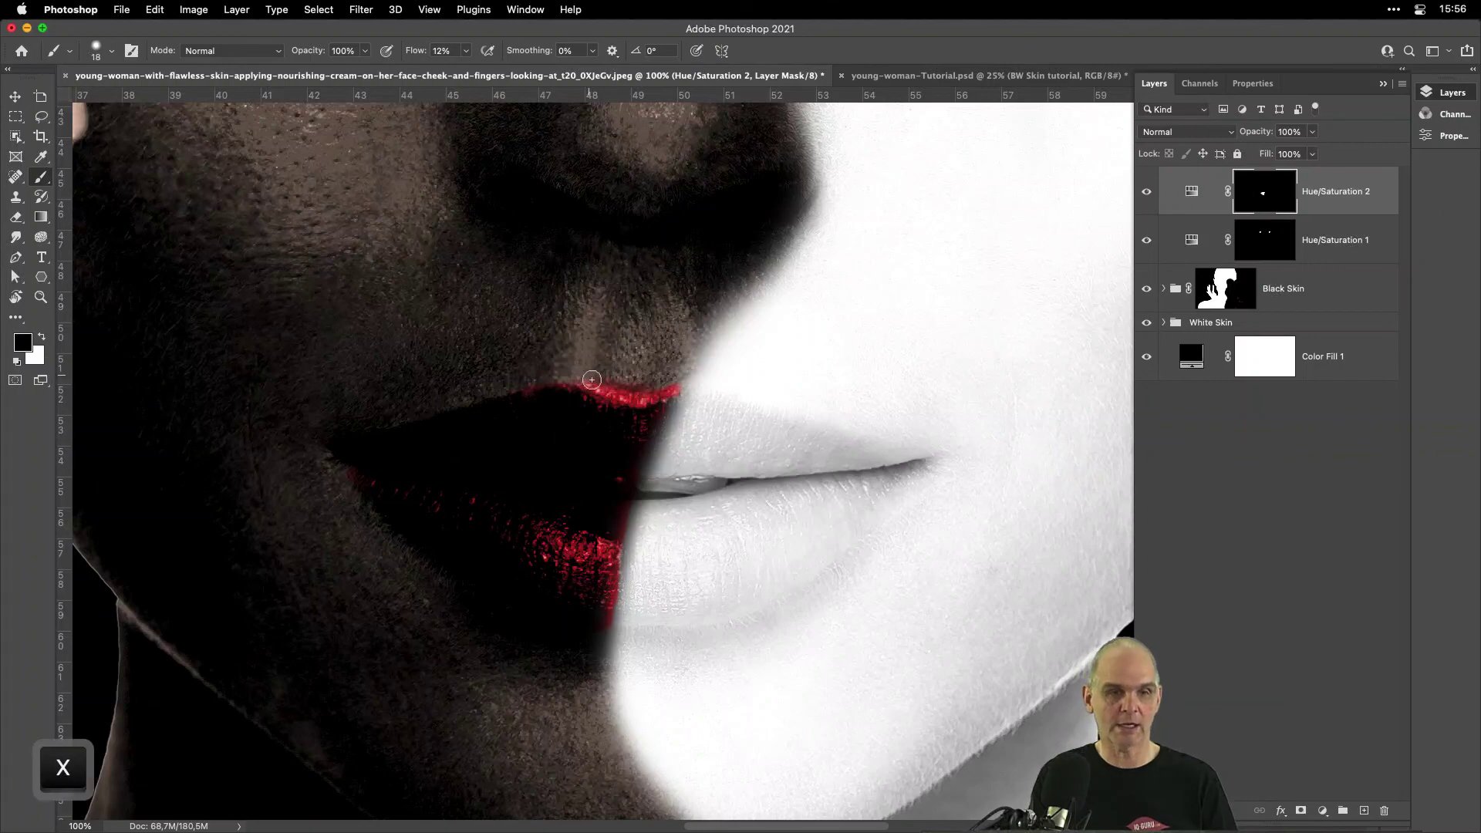
pyautogui.moveTo(592, 379); pyautogui.dragTo(668, 392)
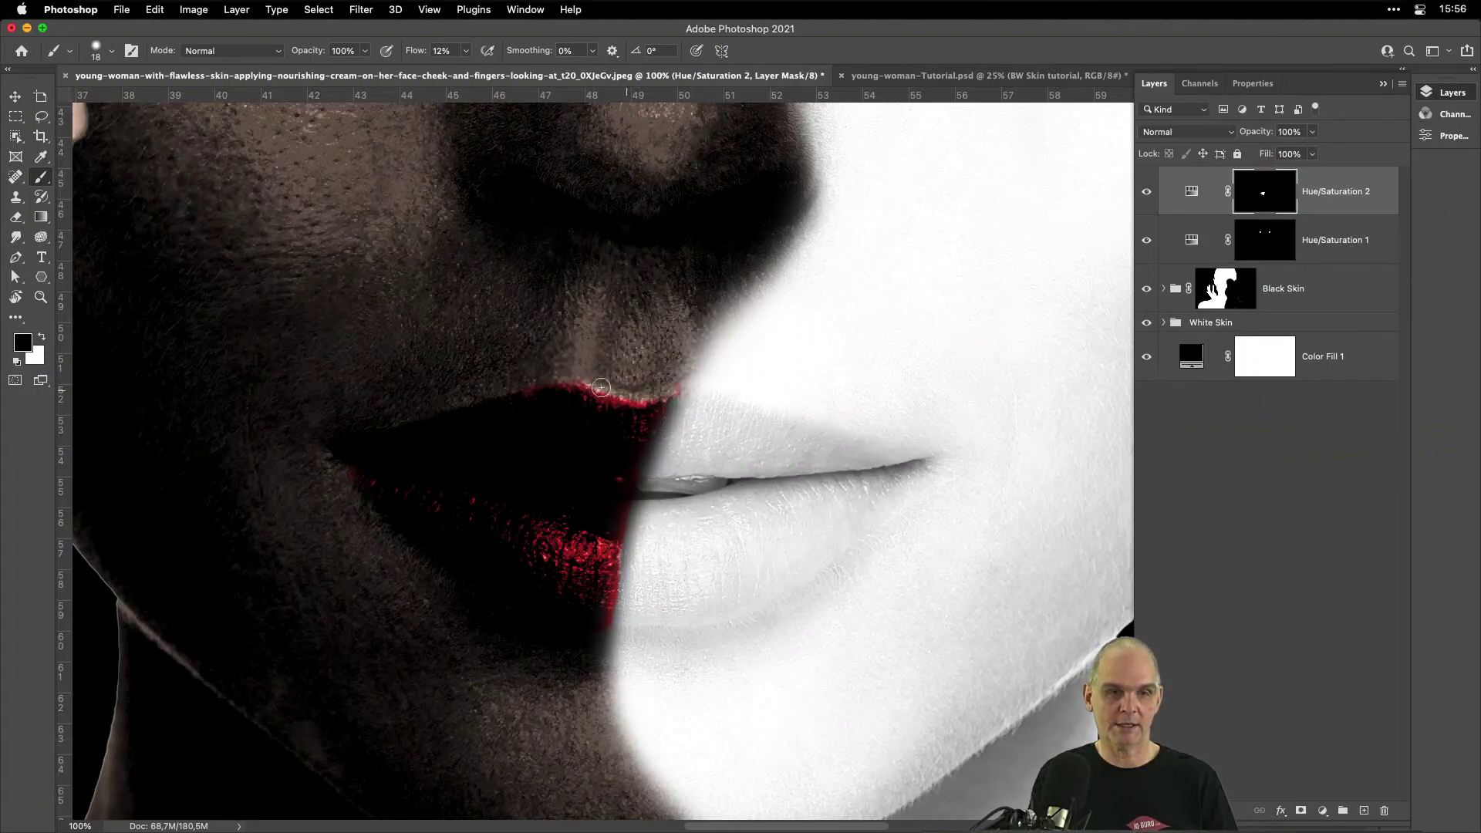
pyautogui.moveTo(563, 381); pyautogui.dragTo(647, 398)
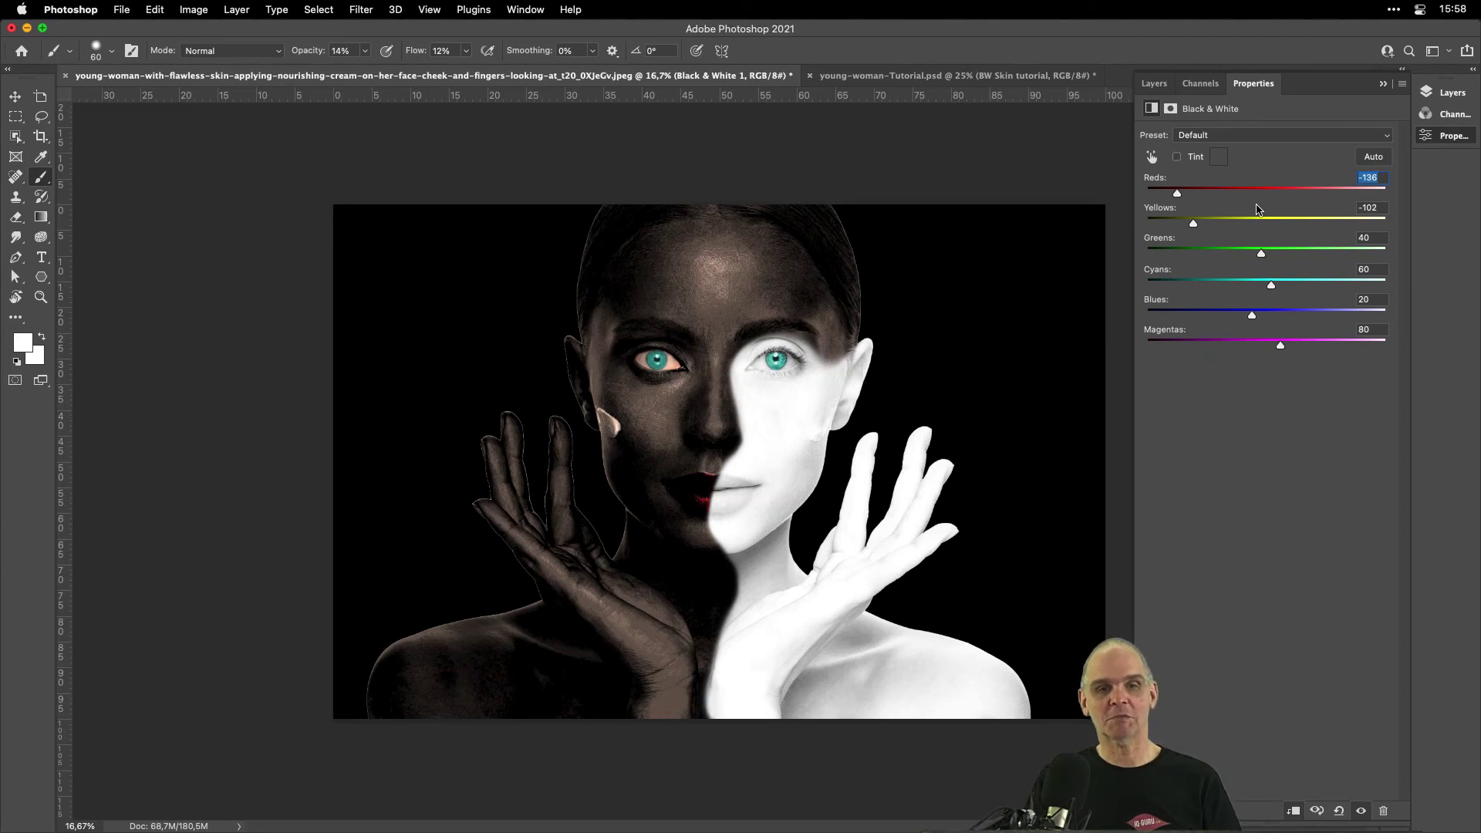
# Paint black on the Black Skin group's mask over the white side's eye, cheek and ear, with a 269 px brush at 100% opacity.
pyautogui.press('super+plus')
pyautogui.press('super+plus')
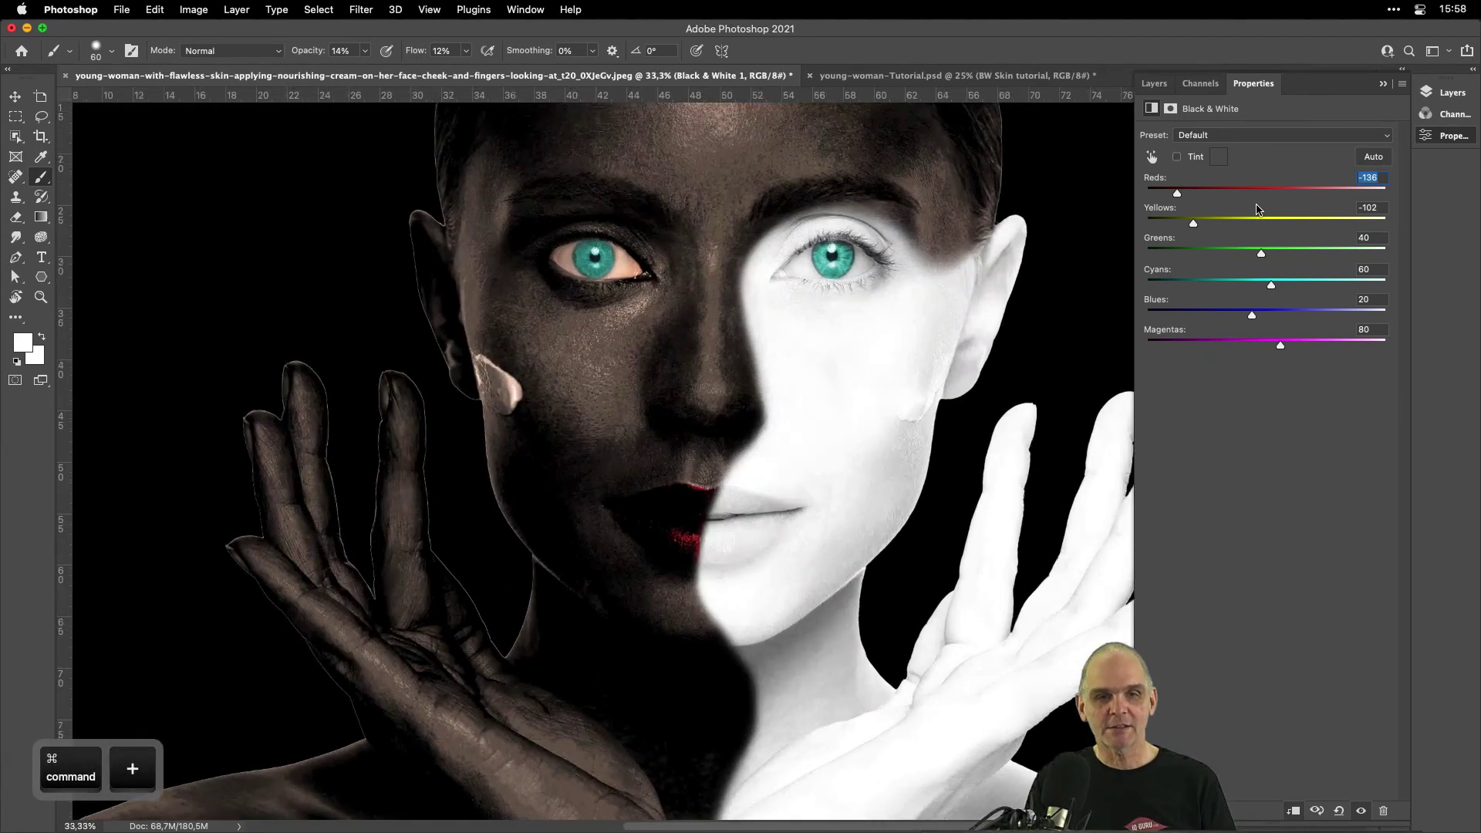
pyautogui.press('super+plus')
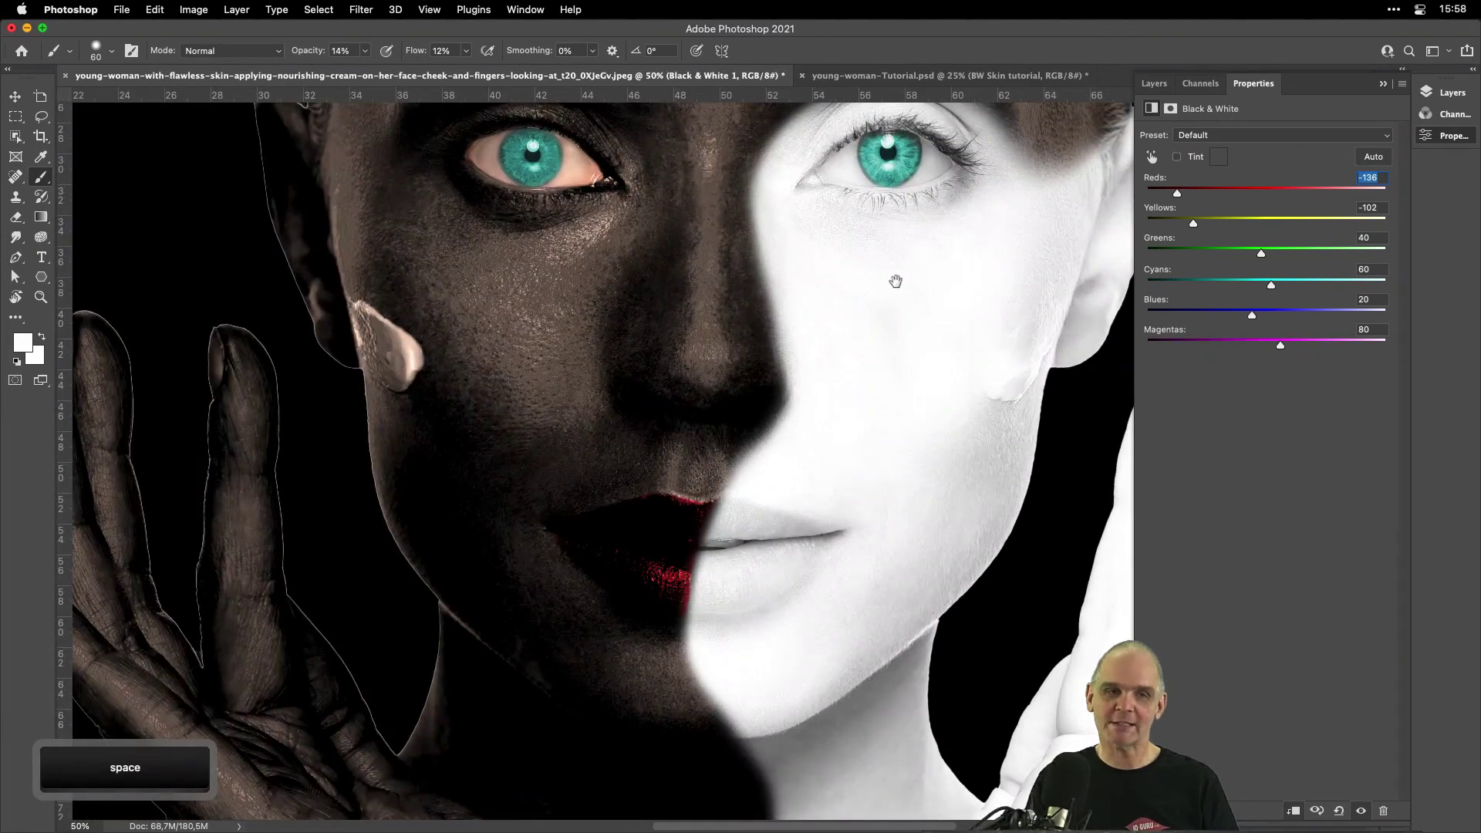
pyautogui.moveTo(896, 259); pyautogui.dragTo(771, 417)
pyautogui.click(1164, 87)
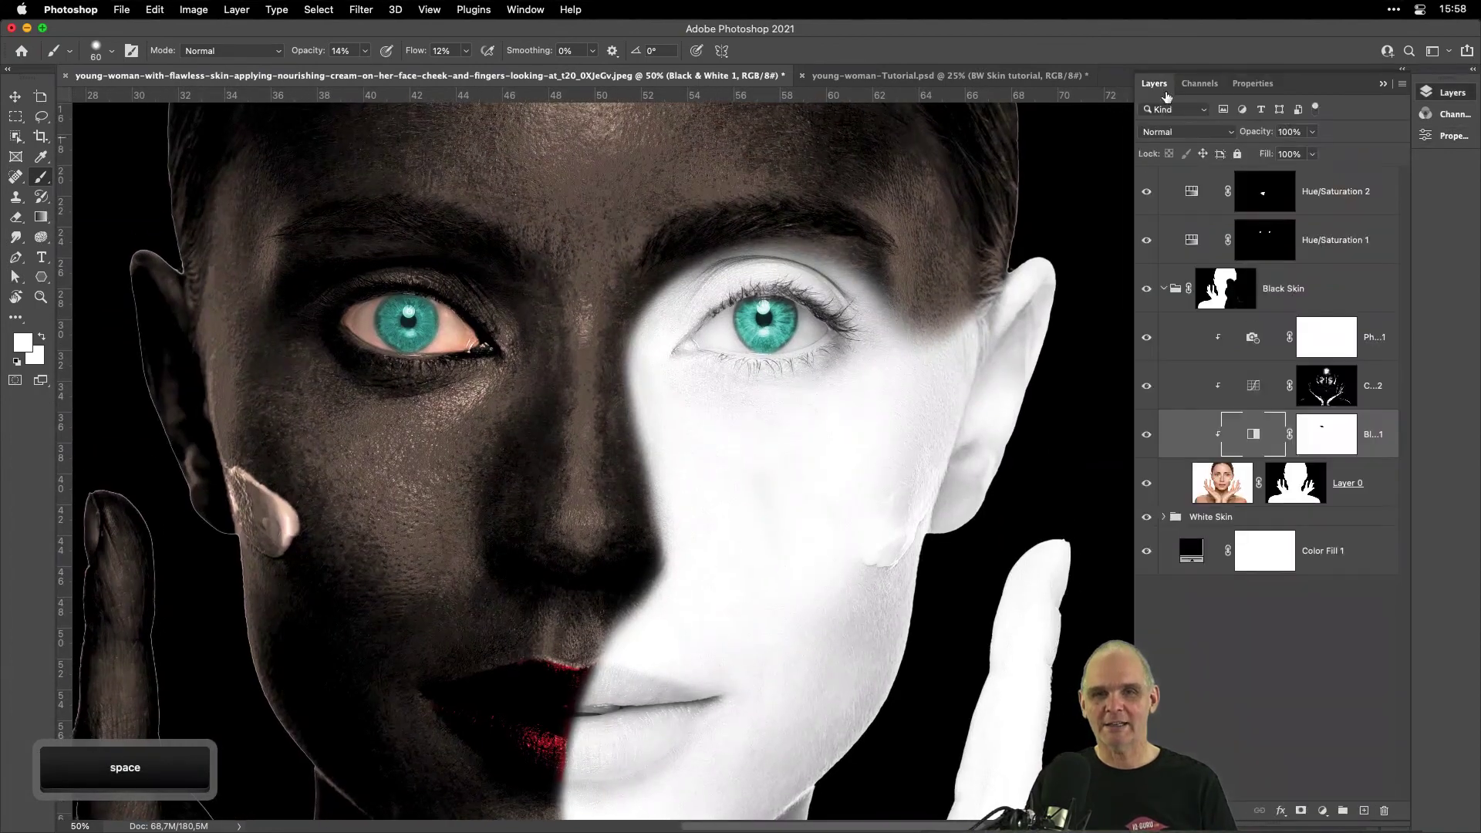
pyautogui.click(1225, 289)
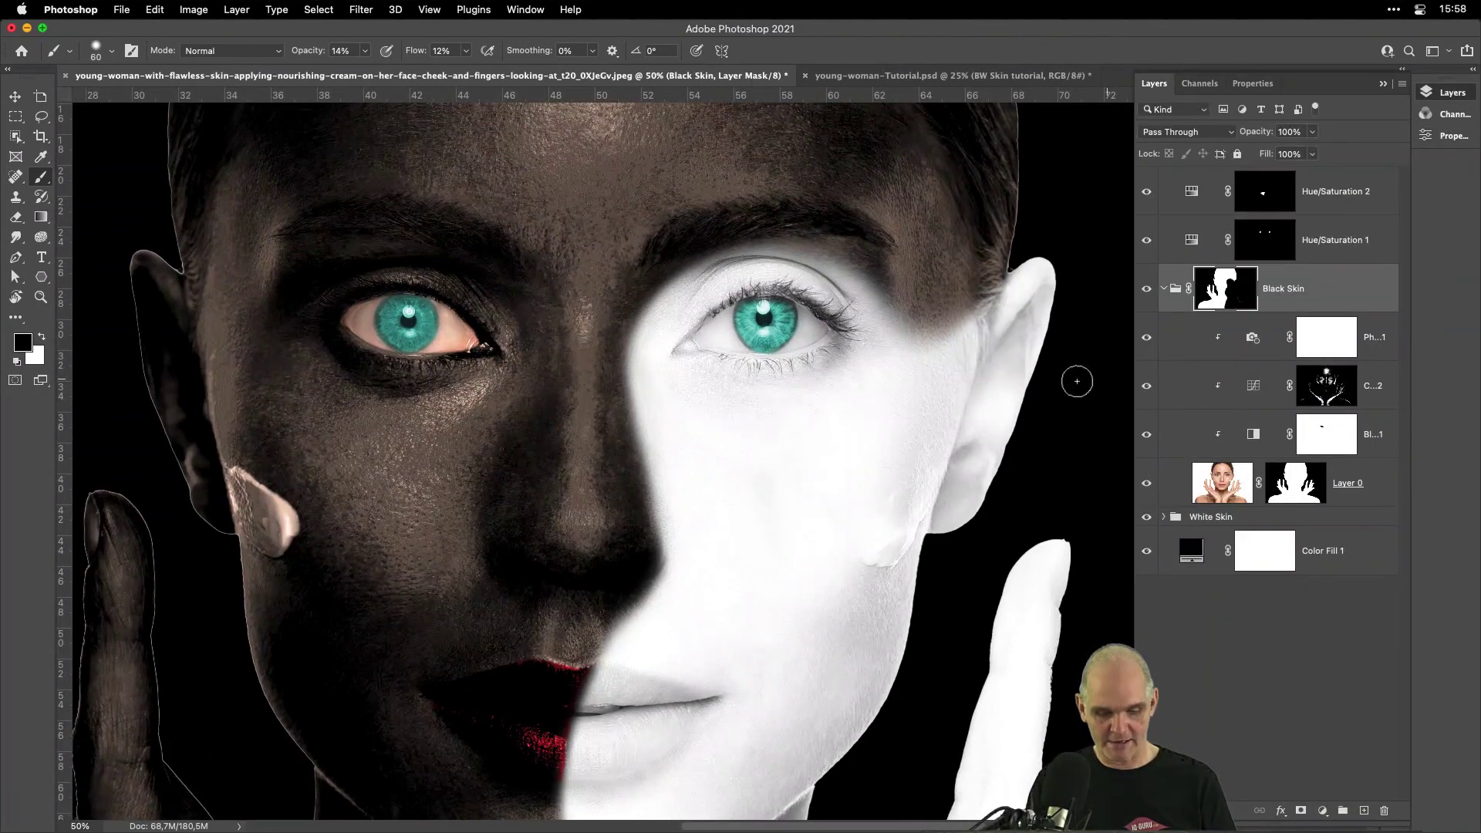
pyautogui.press('b')
pyautogui.moveTo(805, 337); pyautogui.dragTo(851, 341)
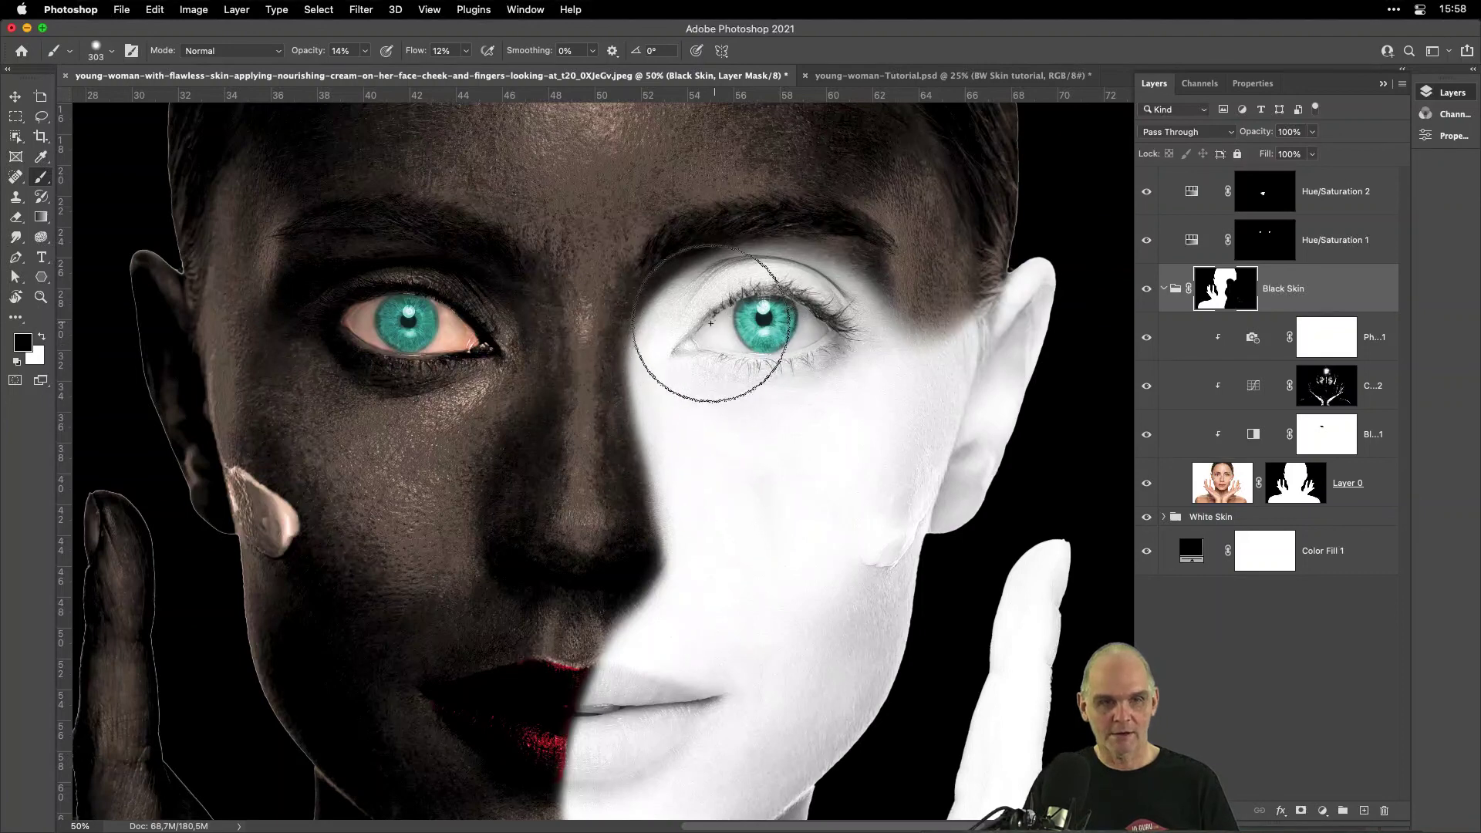
pyautogui.moveTo(708, 351); pyautogui.dragTo(701, 348)
pyautogui.press('1')
pyautogui.press('0')
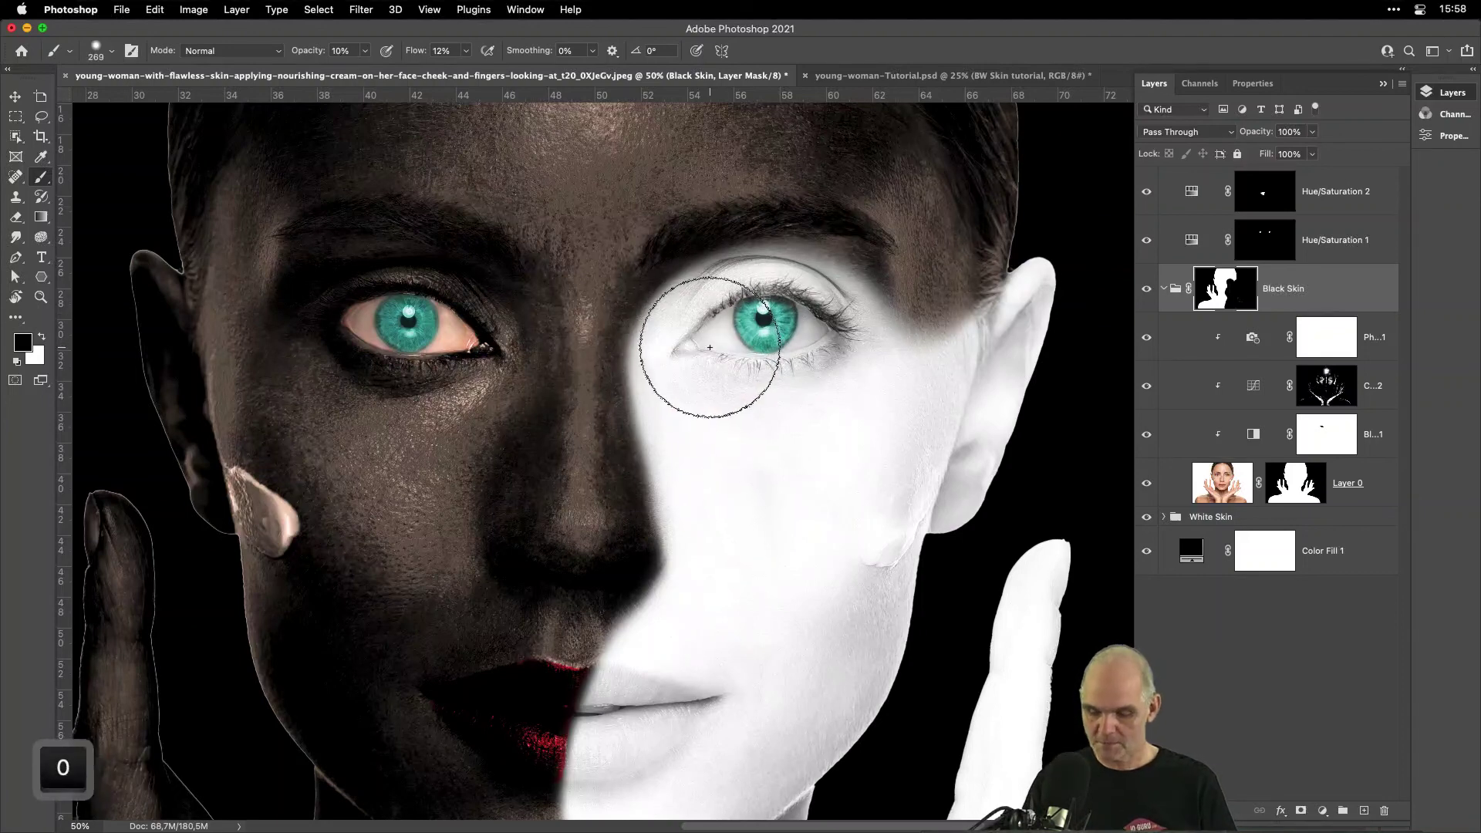
pyautogui.press('0')
pyautogui.press('Return')
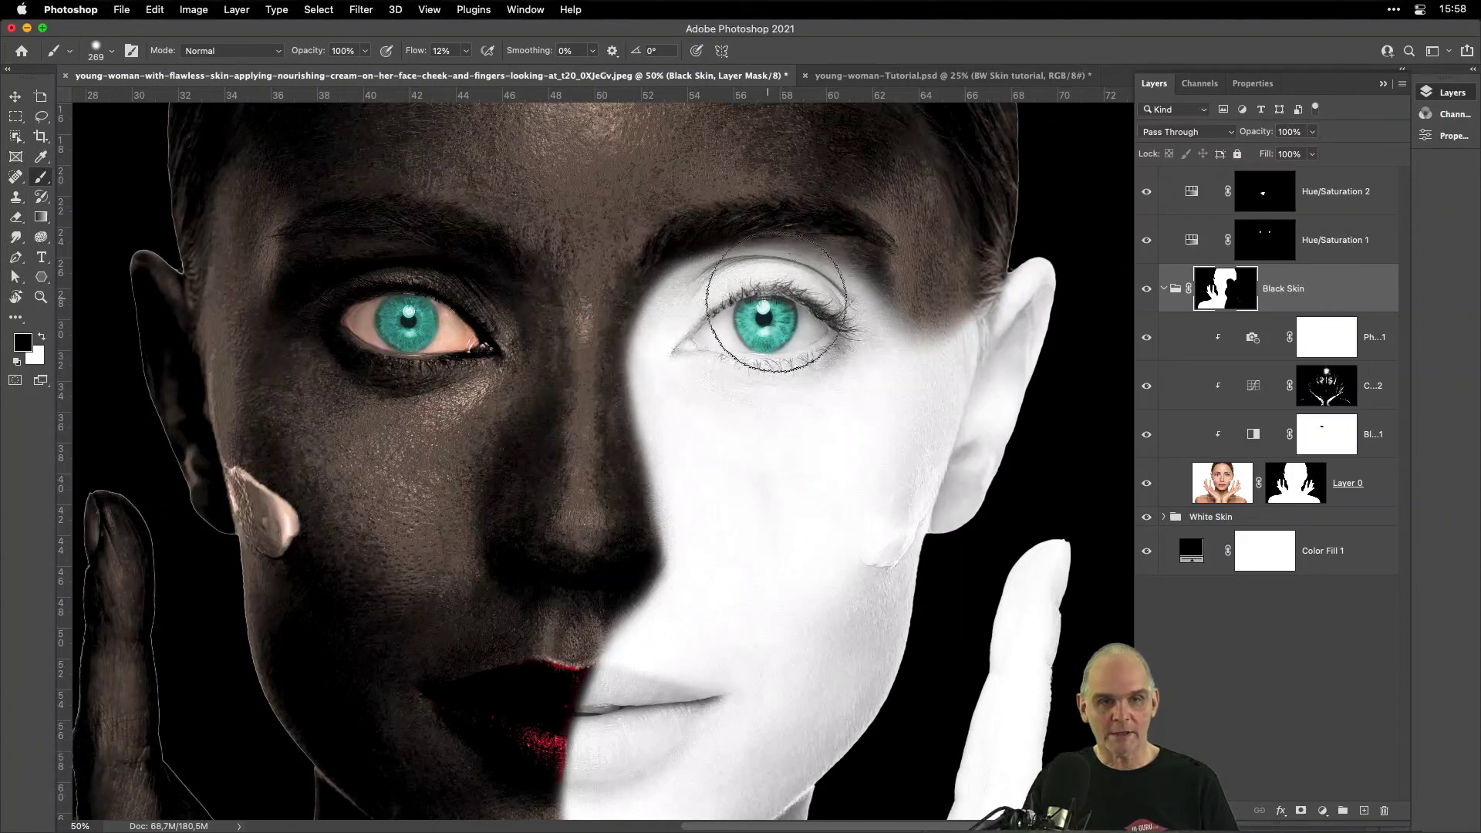
pyautogui.moveTo(777, 302)
pyautogui.mouseDown()
pyautogui.moveTo(828, 320)
pyautogui.moveTo(840, 357)
pyautogui.moveTo(817, 307)
pyautogui.moveTo(842, 327)
pyautogui.moveTo(831, 335)
pyautogui.moveTo(839, 311)
pyautogui.moveTo(852, 353)
pyautogui.moveTo(824, 297)
pyautogui.moveTo(863, 403)
pyautogui.moveTo(810, 301)
pyautogui.moveTo(835, 324)
pyautogui.moveTo(827, 301)
pyautogui.moveTo(837, 358)
pyautogui.moveTo(770, 314)
pyautogui.moveTo(789, 302)
pyautogui.moveTo(828, 347)
pyautogui.moveTo(792, 305)
pyautogui.moveTo(734, 318)
pyautogui.moveTo(717, 483)
pyautogui.moveTo(710, 444)
pyautogui.moveTo(740, 511)
pyautogui.moveTo(735, 568)
pyautogui.moveTo(968, 471)
pyautogui.mouseUp()
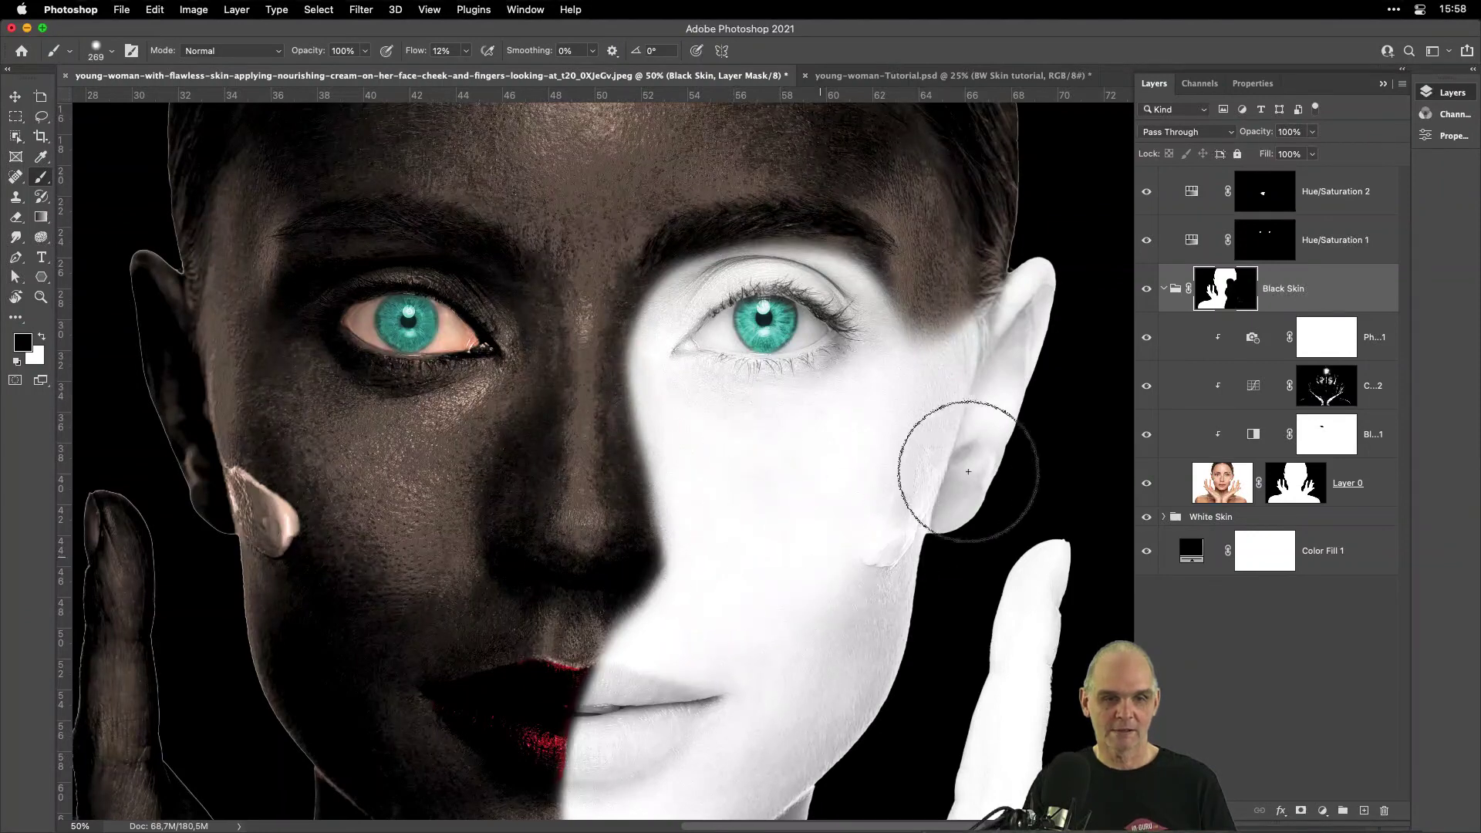
pyautogui.press('super+minus')
pyautogui.press('super+minus')
pyautogui.press('super+minus')
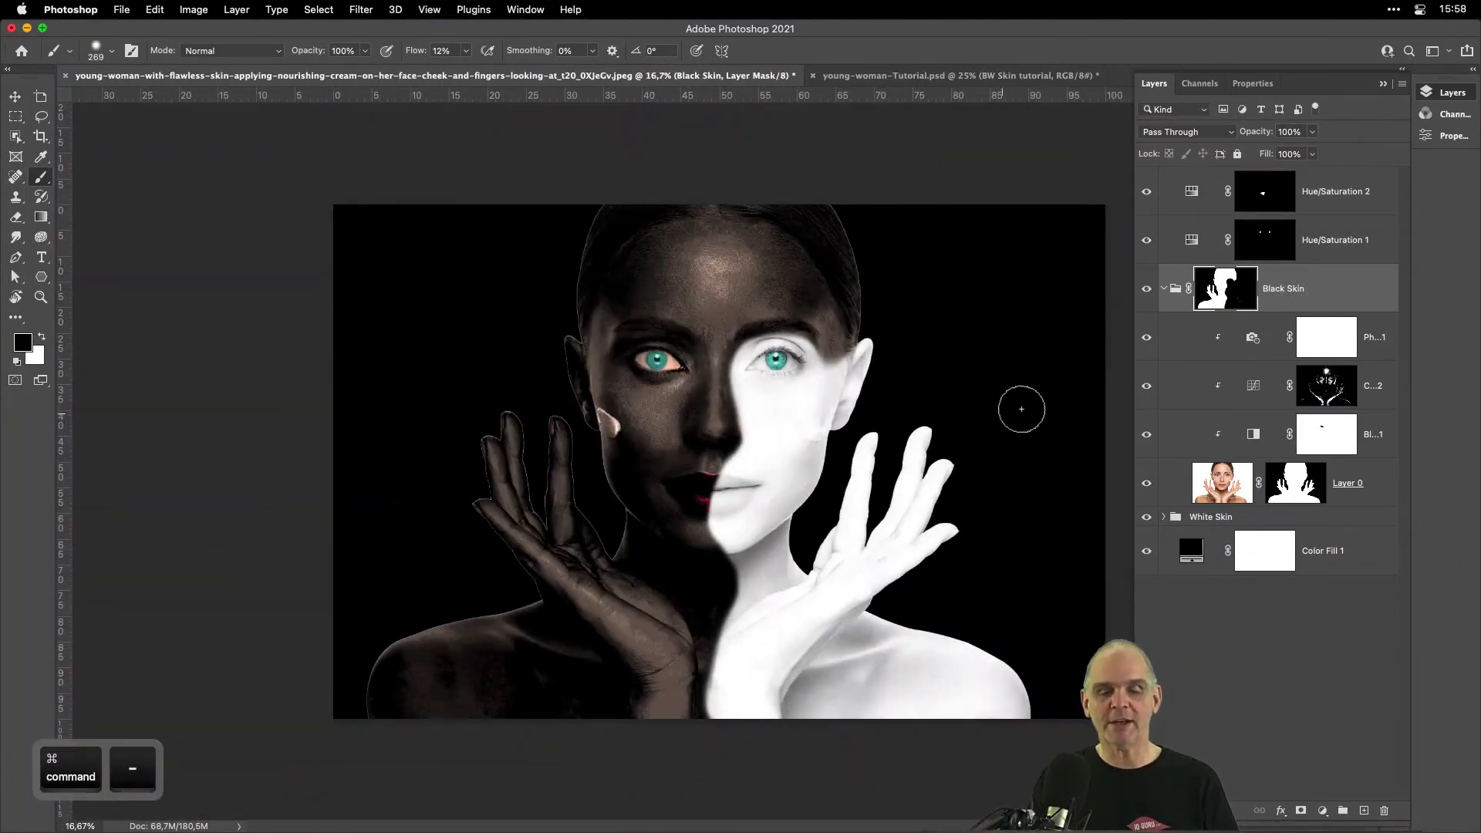